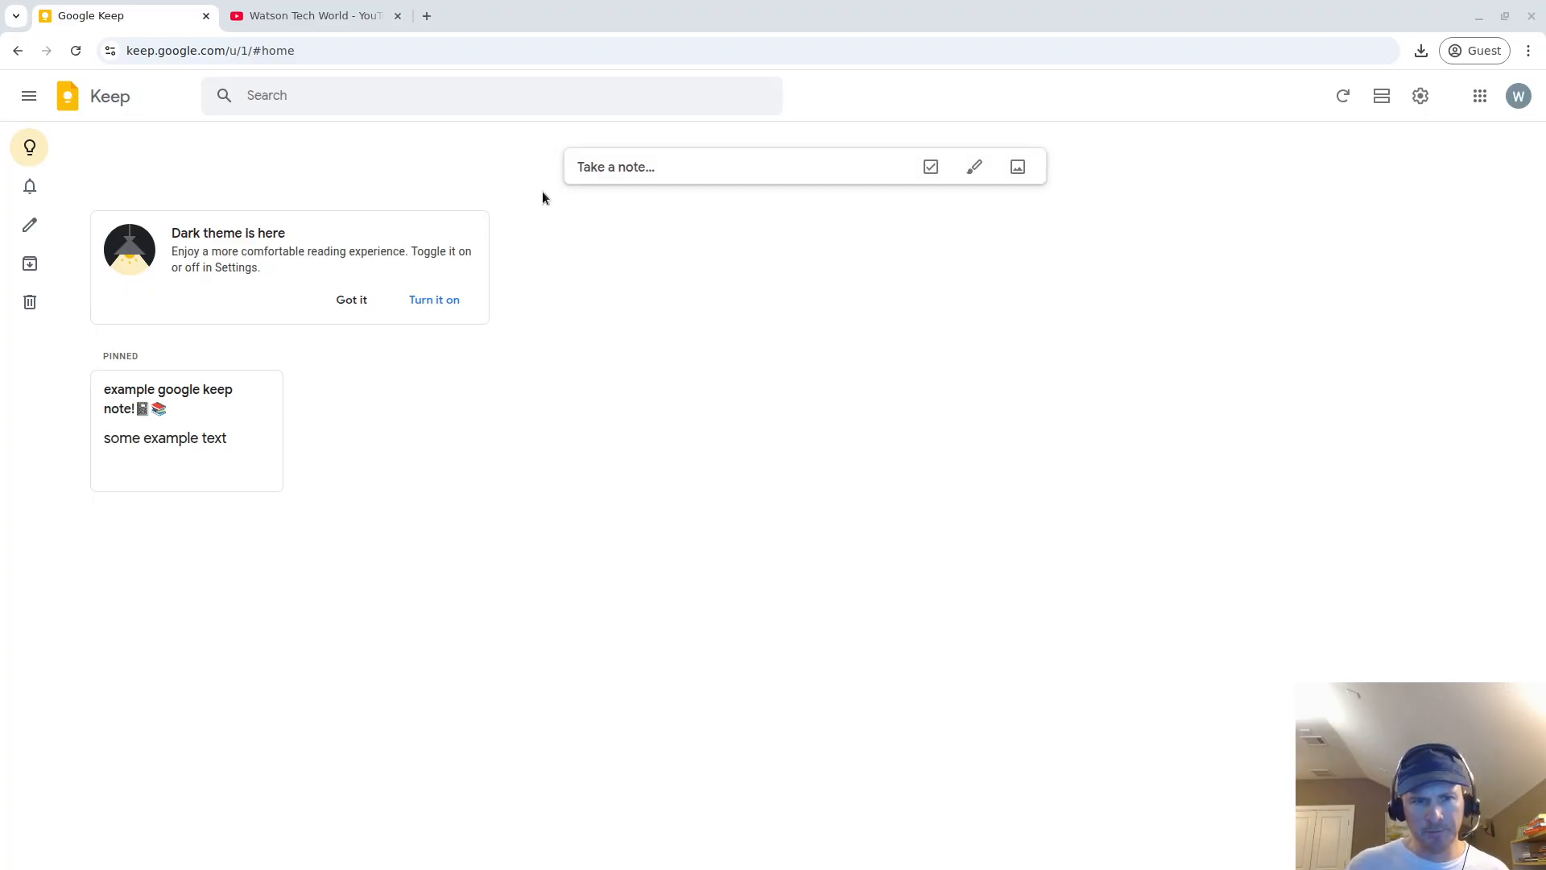
# Look over the Watson Tech World channel's video list, including the Turtl note-taking video, and close that page
pyautogui.click(270, 17)
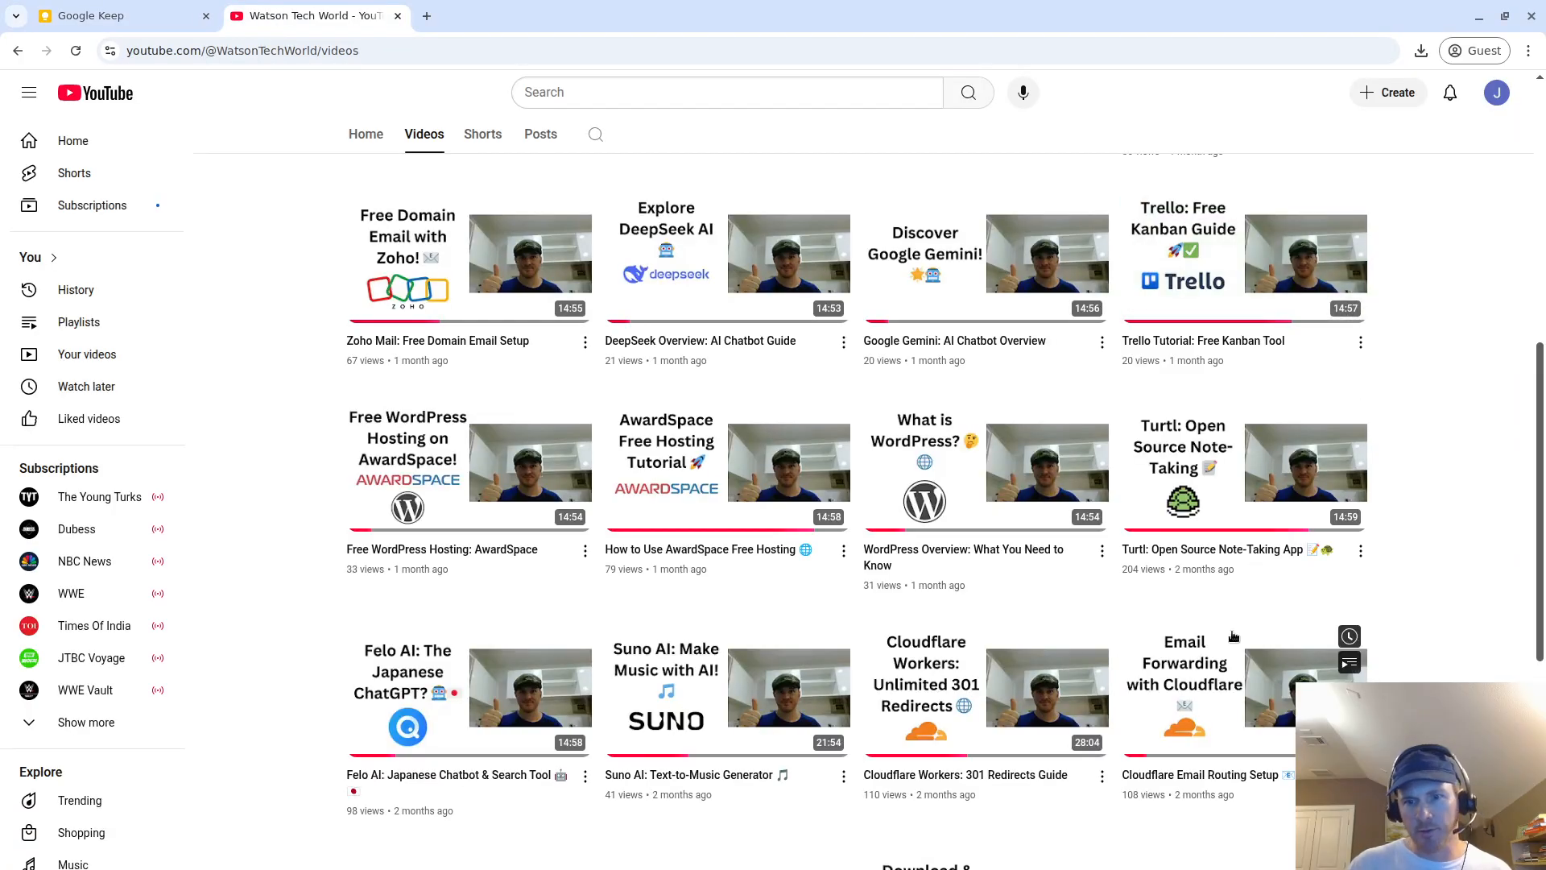
pyautogui.moveTo(1353, 496)
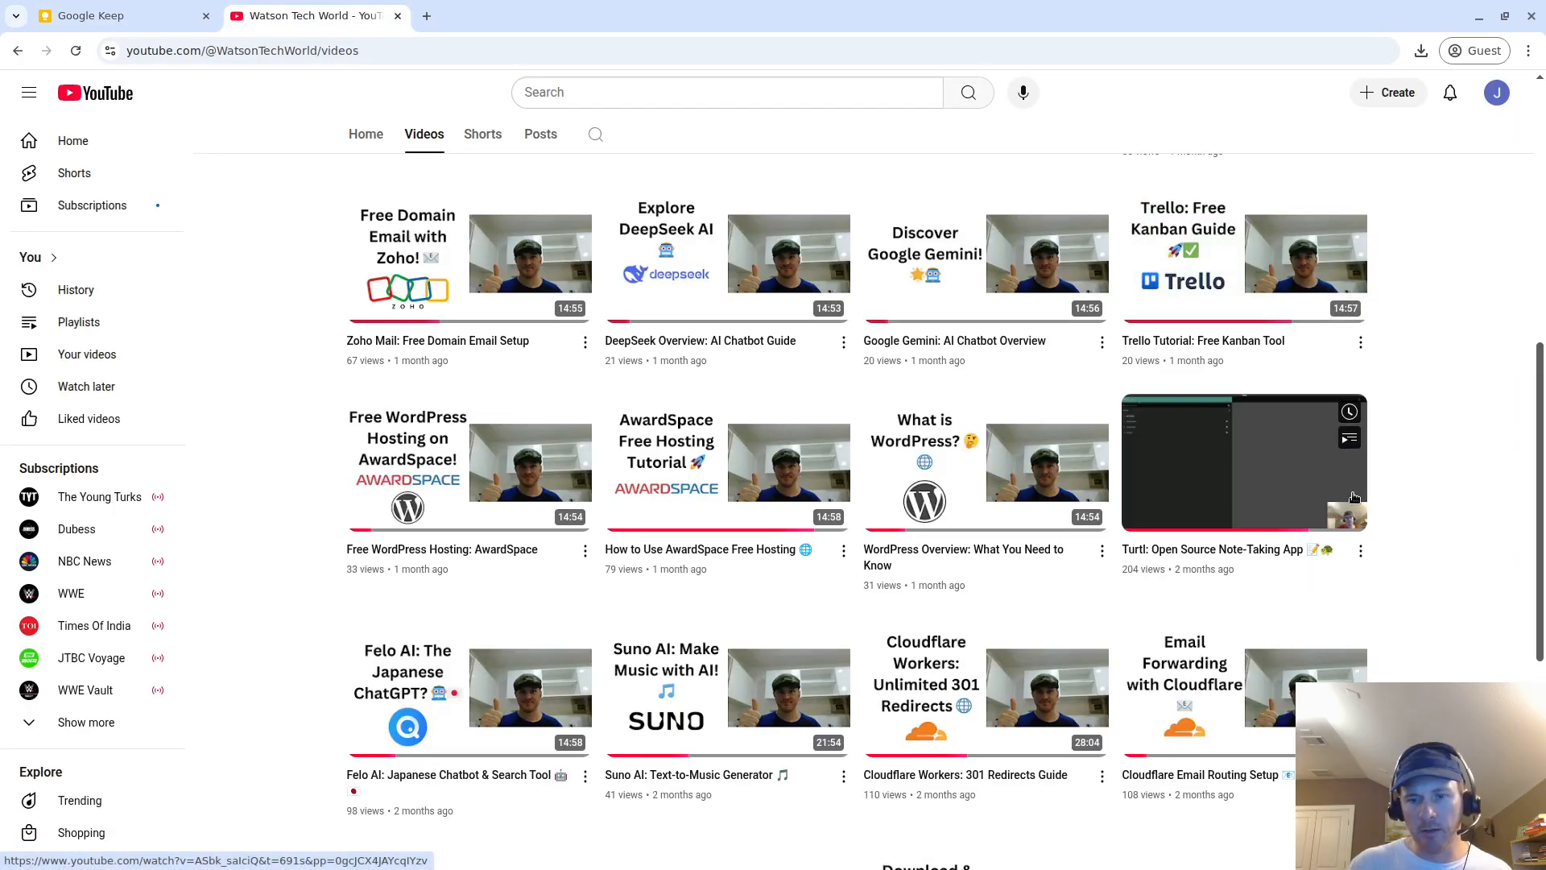
pyautogui.click(396, 17)
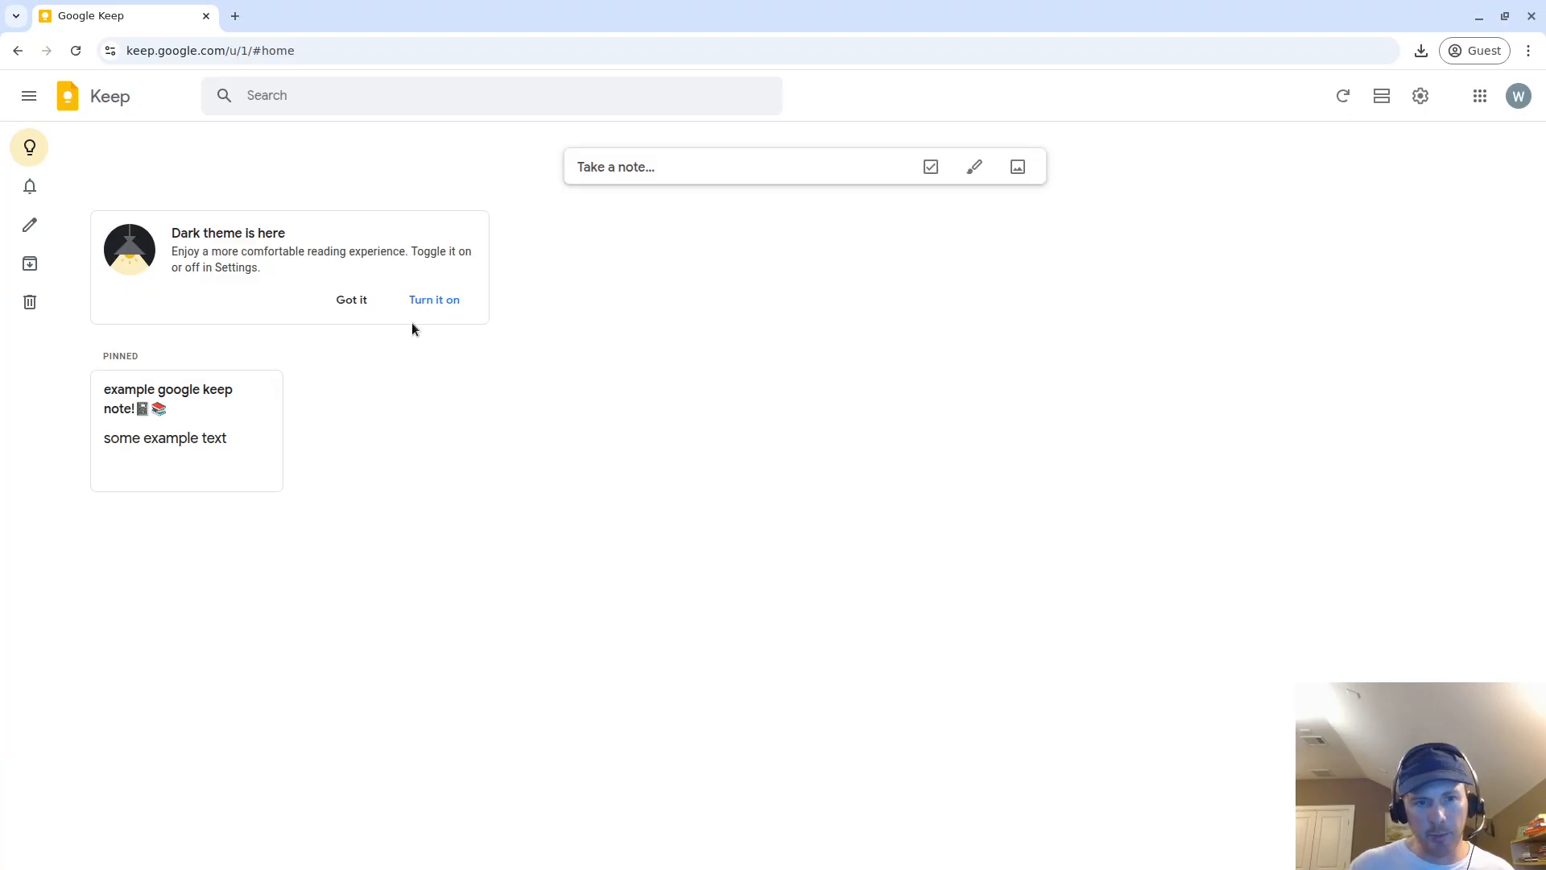
# Dismiss the dark theme notice and delete the pinned note "example google keep note!"
pyautogui.click(358, 302)
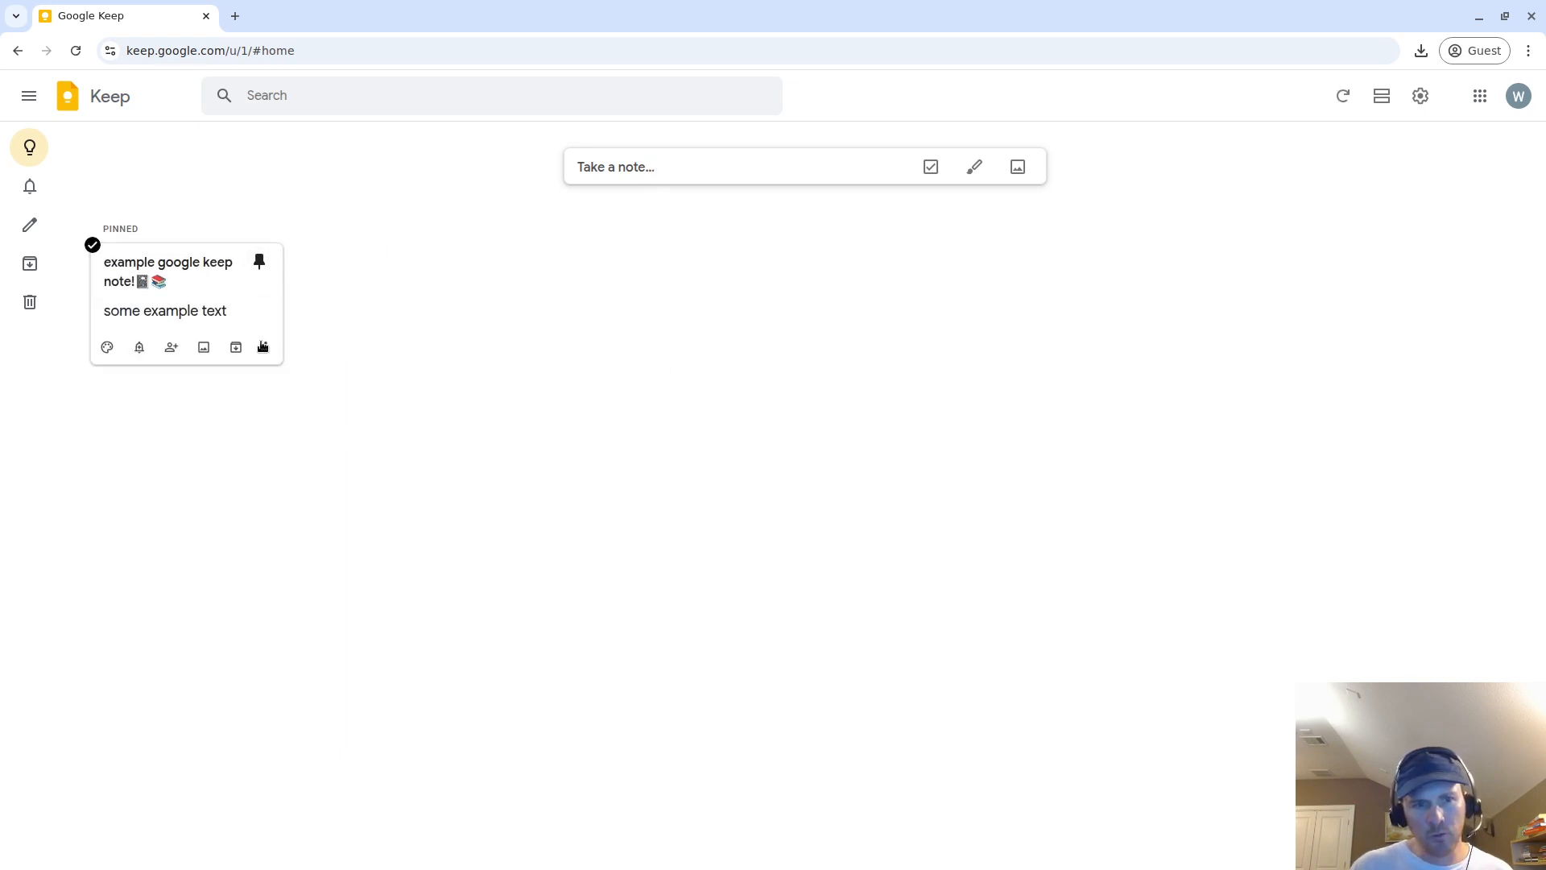
pyautogui.click(264, 347)
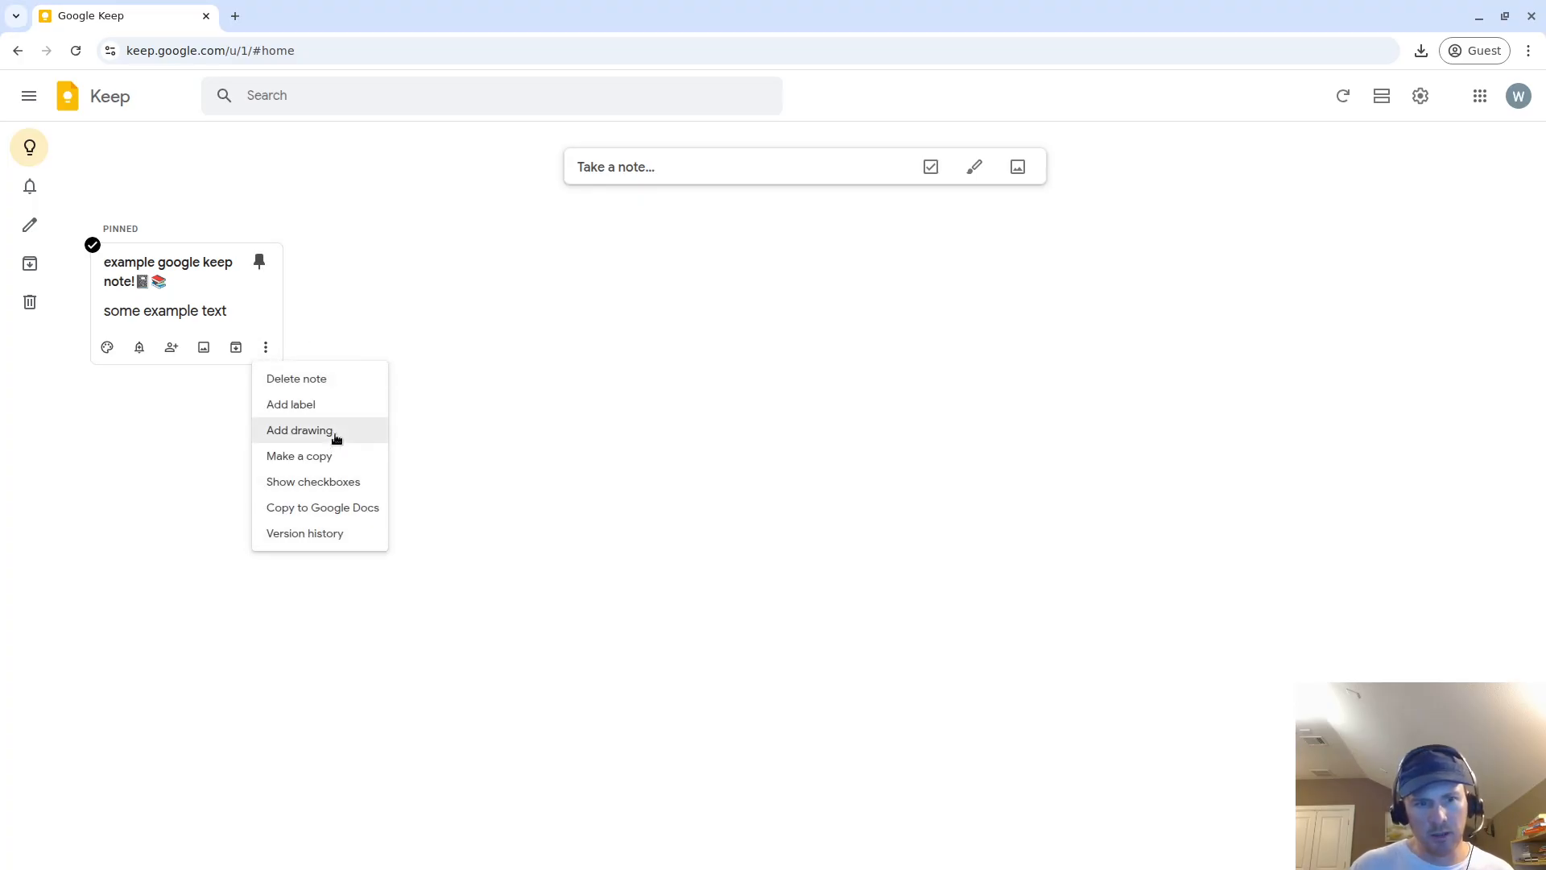
pyautogui.click(329, 379)
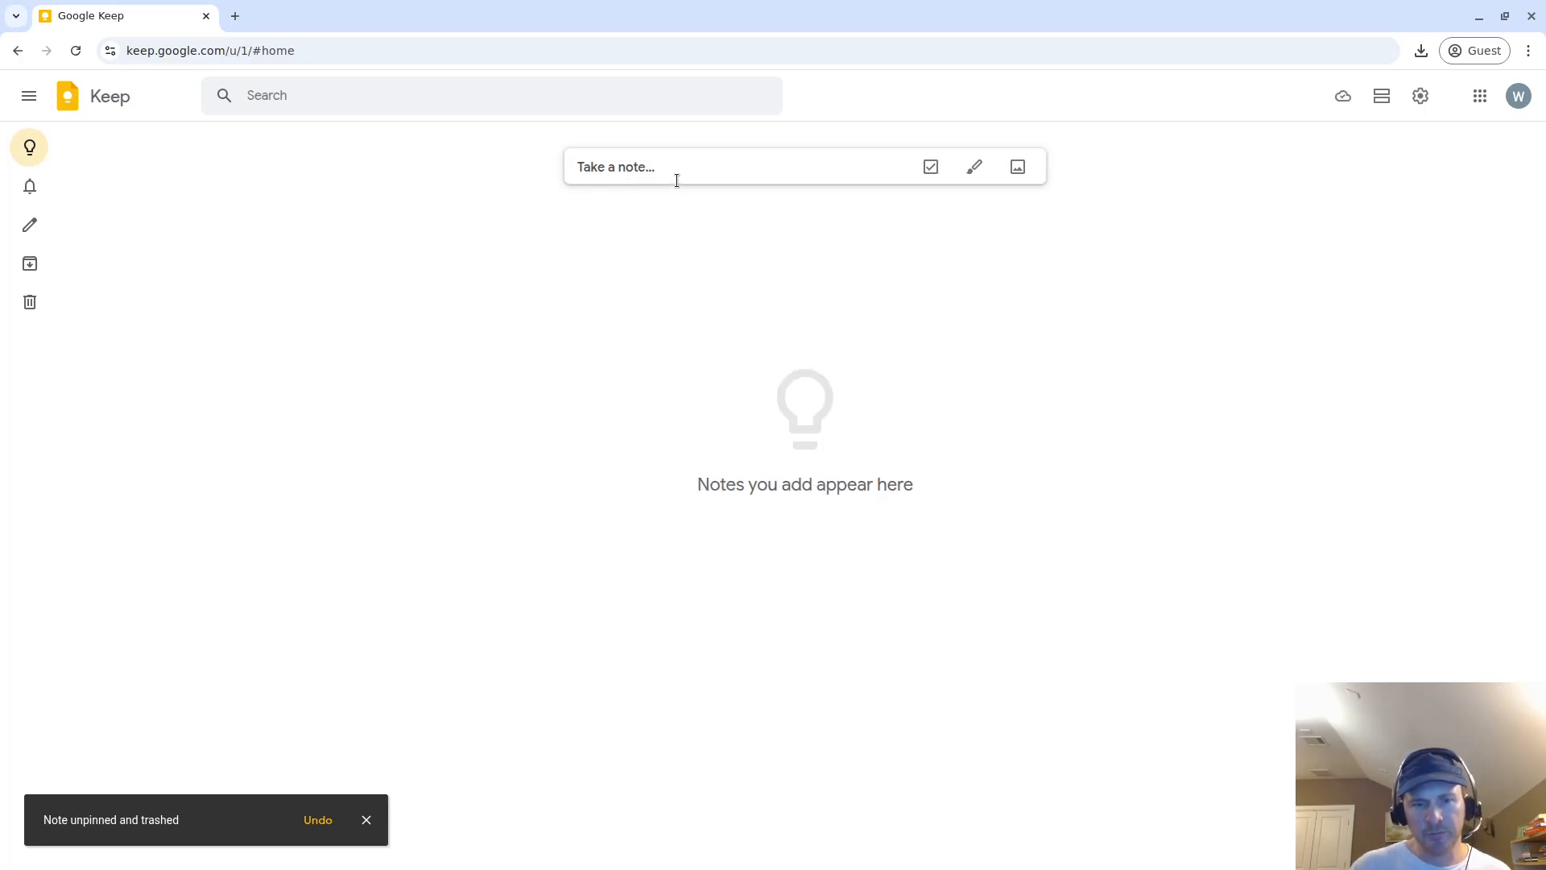
# Expand the main navigation to view its section names, and collapse it again
pyautogui.click(30, 98)
pyautogui.click(30, 99)
pyautogui.click(29, 99)
pyautogui.click(85, 151)
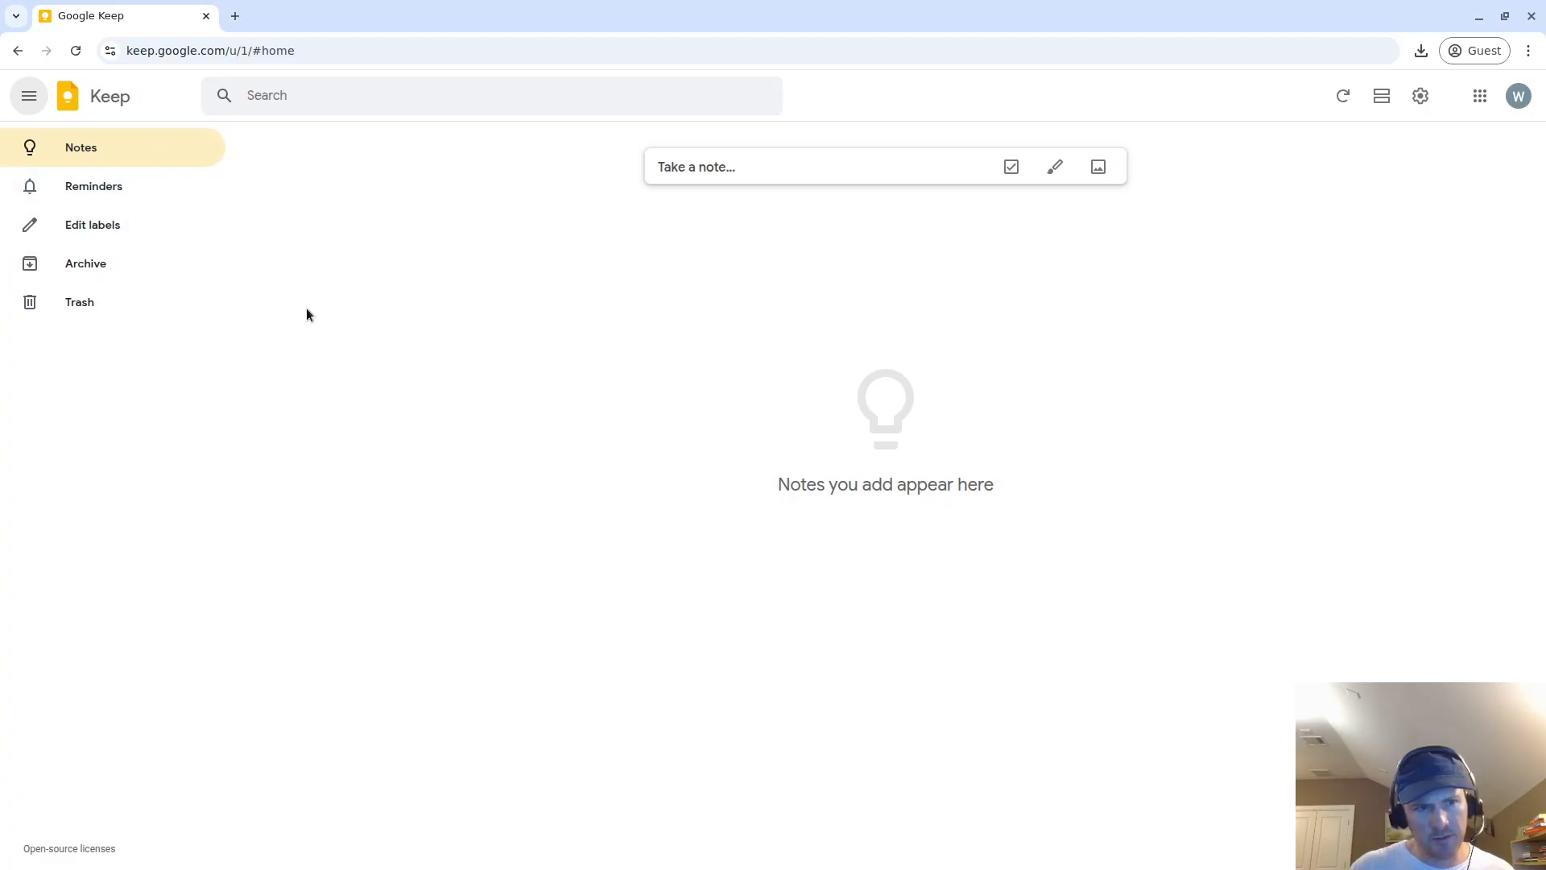
pyautogui.click(28, 96)
pyautogui.click(31, 96)
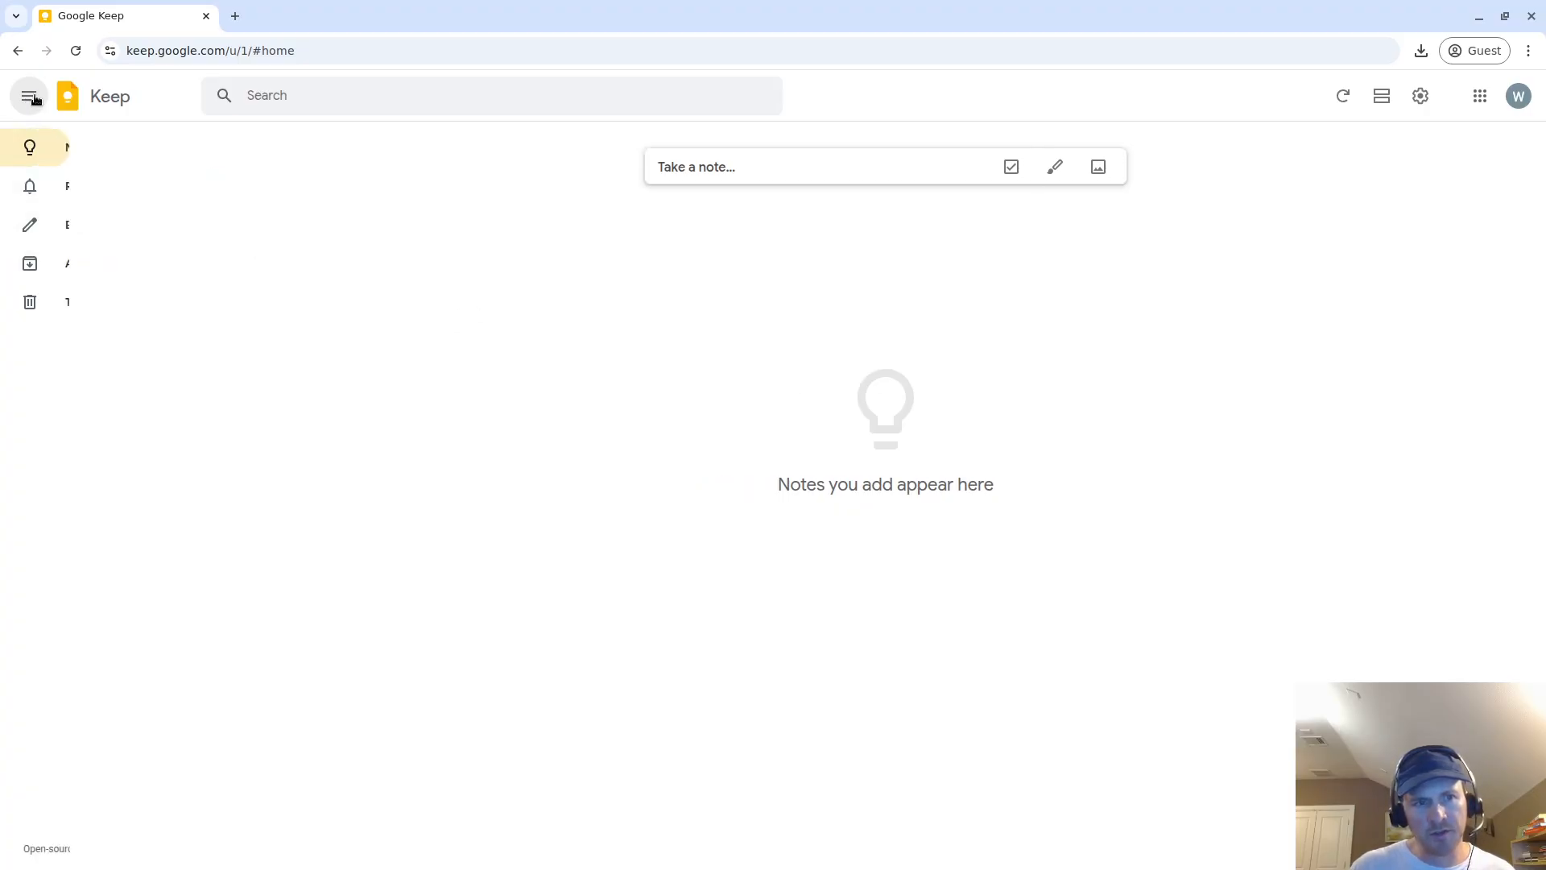
pyautogui.click(34, 98)
pyautogui.click(29, 96)
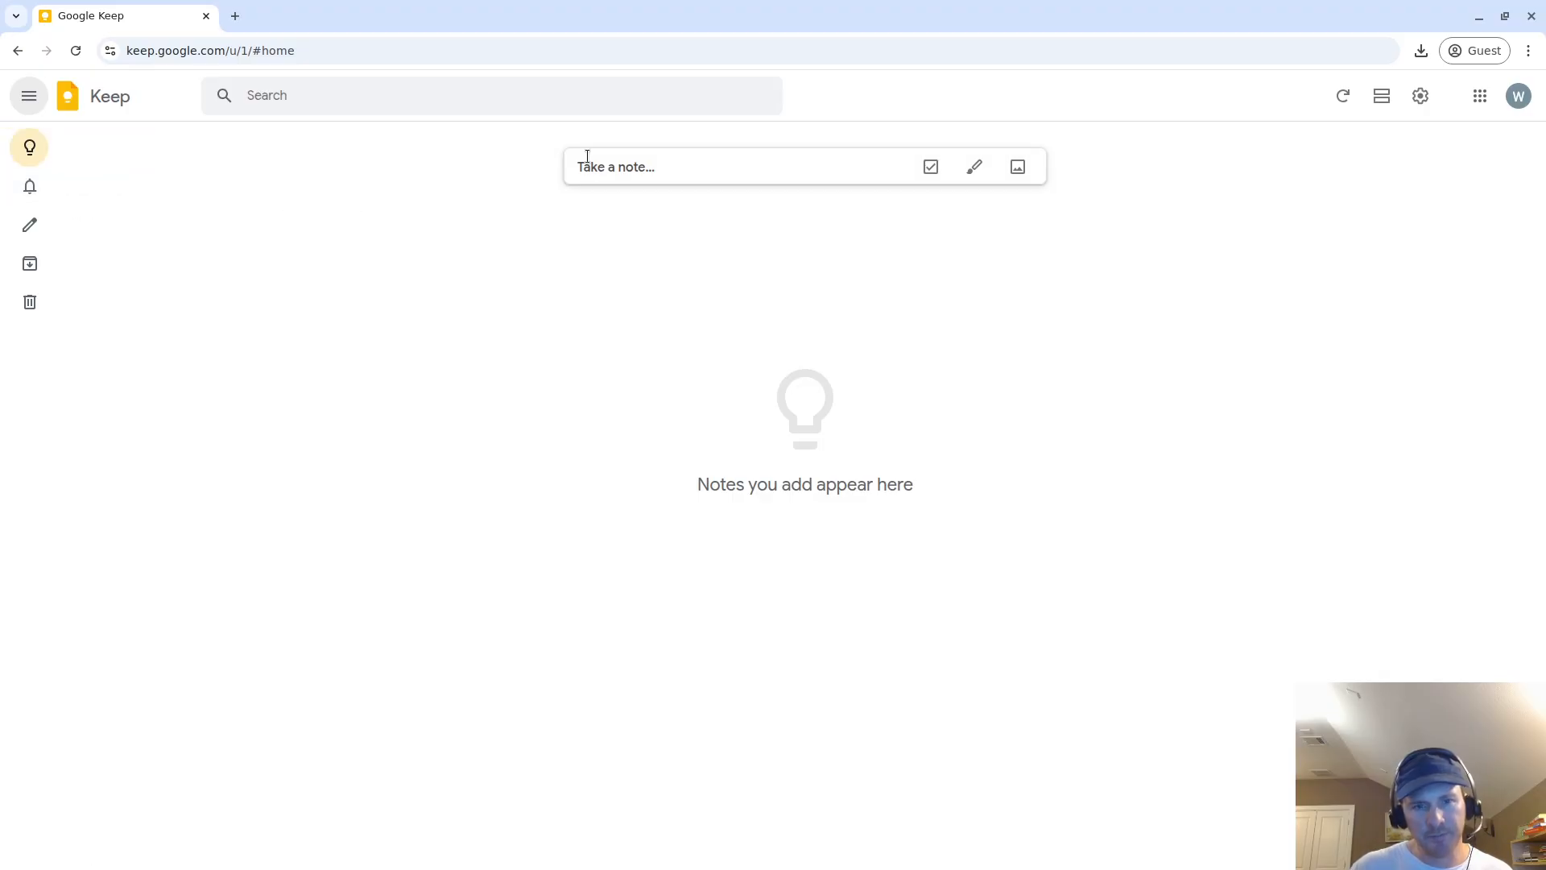
# Create a pinned note titled "example note" with the text "asdfasdfasdfsdfasdfsdfsadf"
pyautogui.click(616, 159)
pyautogui.click(653, 163)
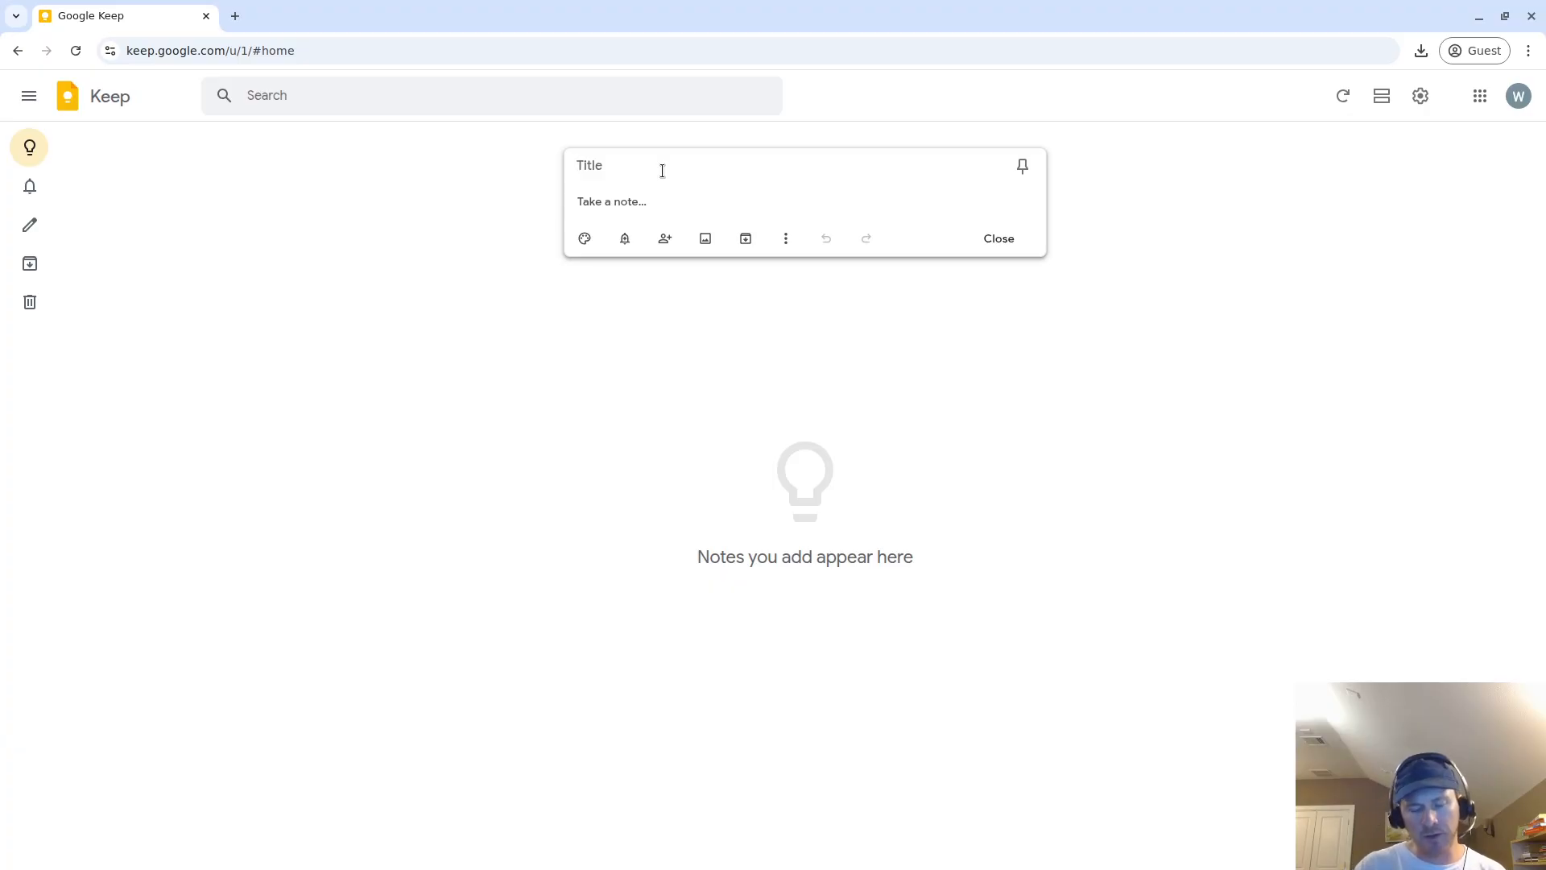
pyautogui.write('ex')
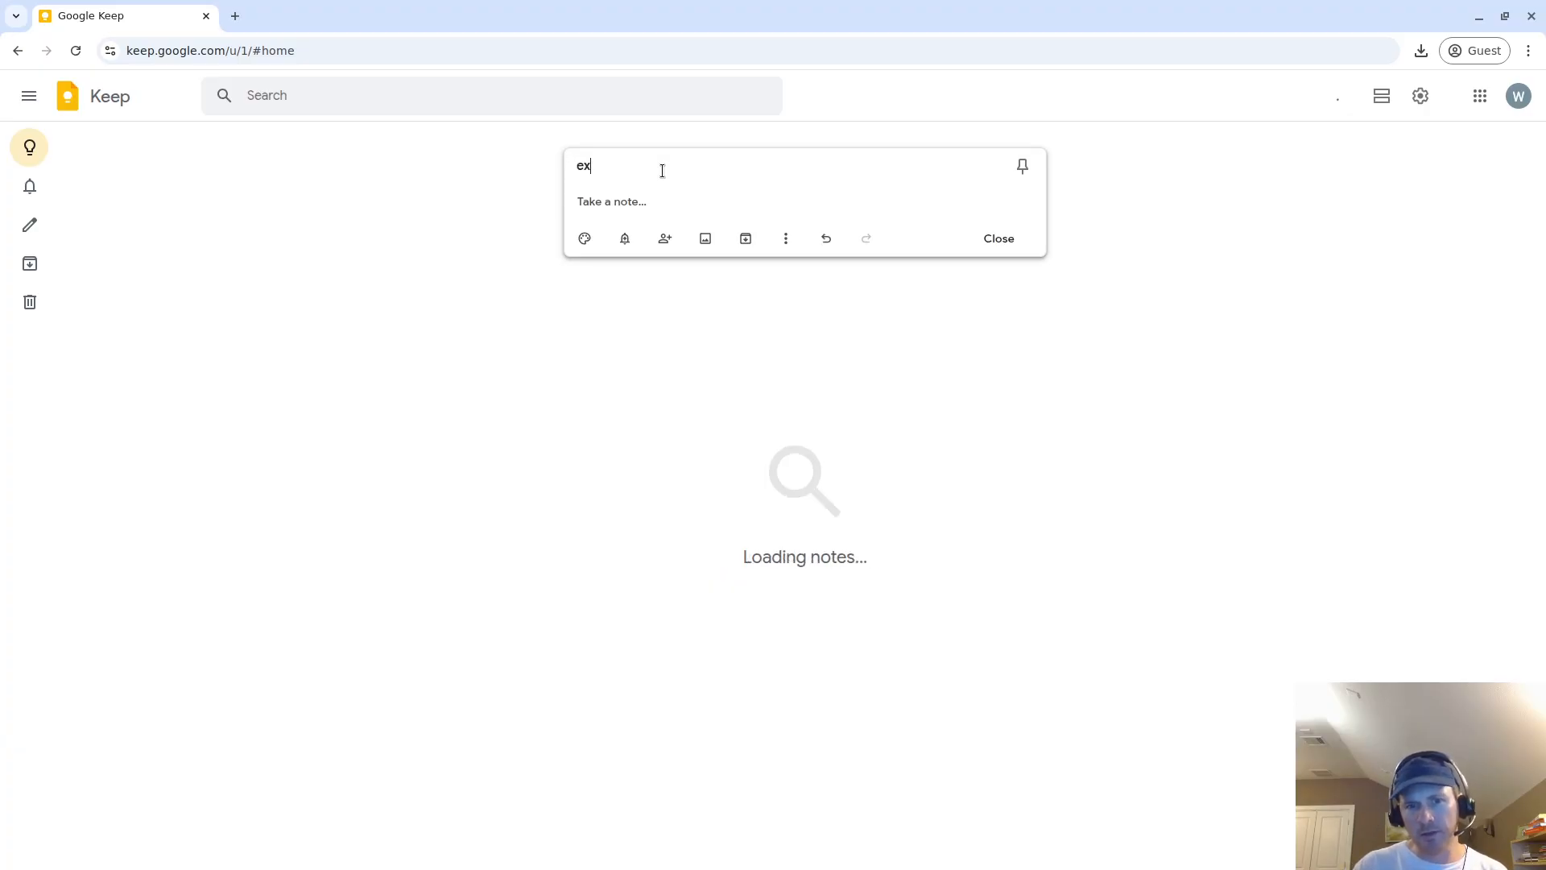
pyautogui.write('ample not')
pyautogui.write('e')
pyautogui.click(665, 200)
pyautogui.write('asdfasdfasdfsdfasdfsdf')
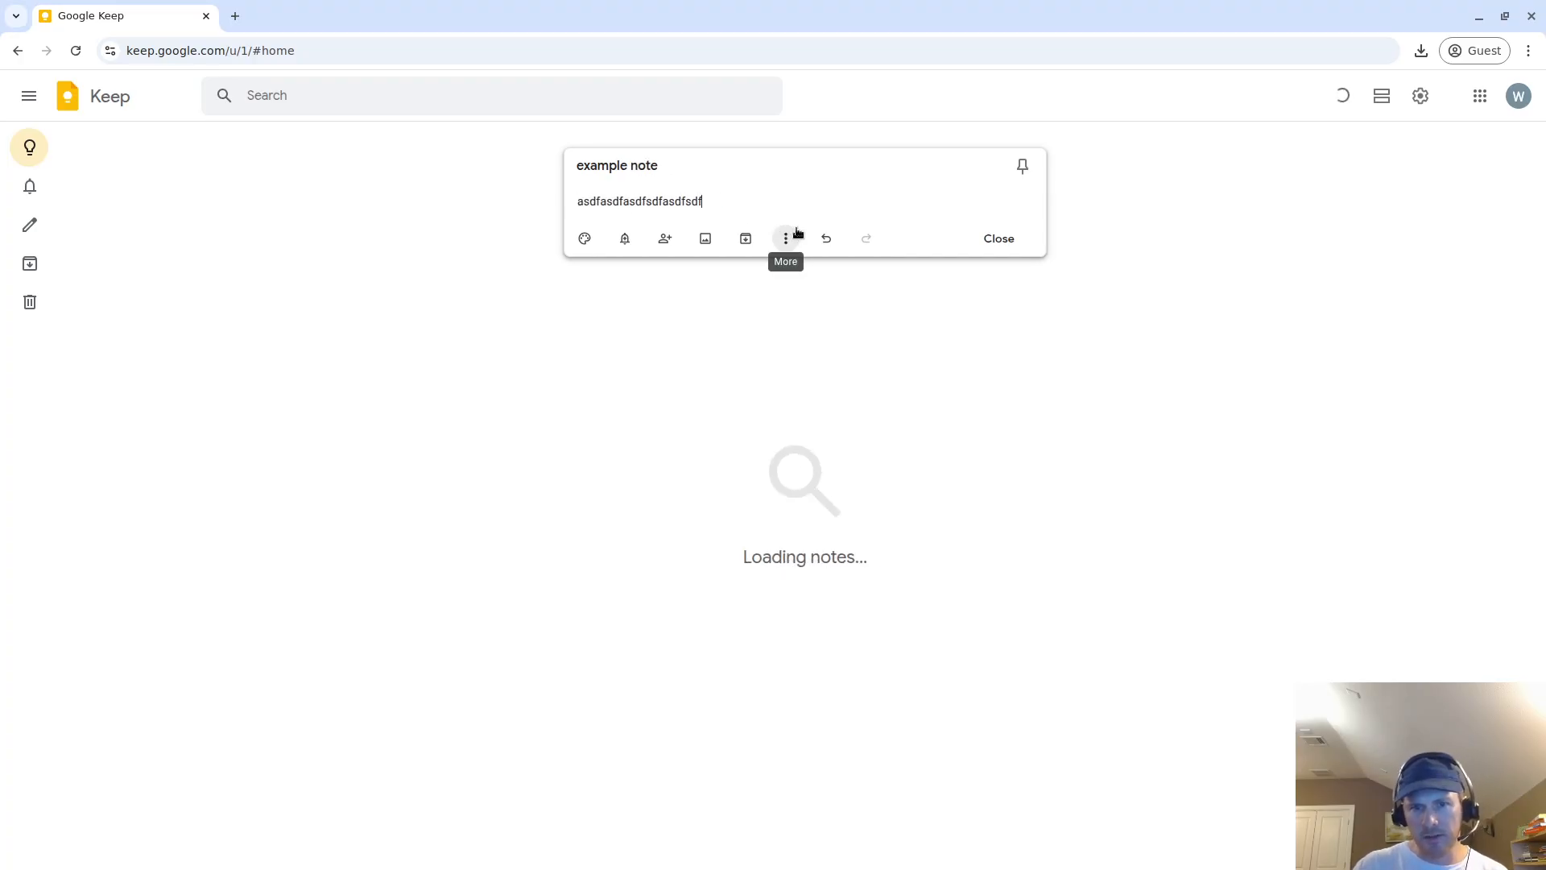
pyautogui.write('sadf')
pyautogui.click(1021, 165)
pyautogui.click(998, 238)
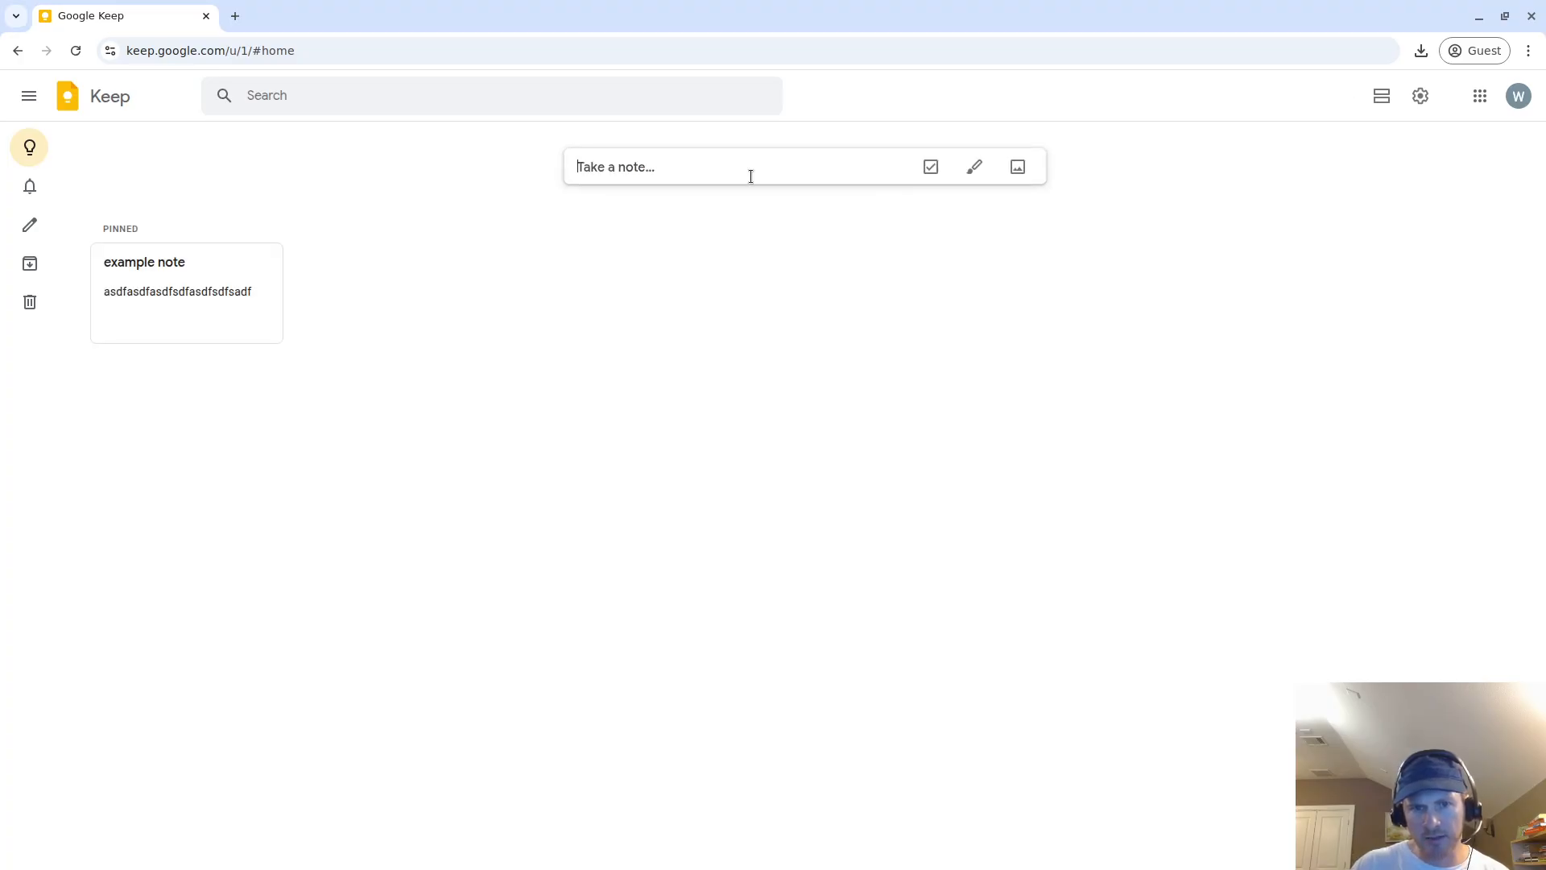
# Create an unpinned note titled "example 2 note" with the text "some more text"
pyautogui.click(576, 171)
pyautogui.write('example 2 not')
pyautogui.write('sione ')
pyautogui.write(' mor')
pyautogui.press('BackSpace')
pyautogui.press('BackSpace')
pyautogui.press('BackSpace')
pyautogui.press('BackSpace')
pyautogui.write('e mor')
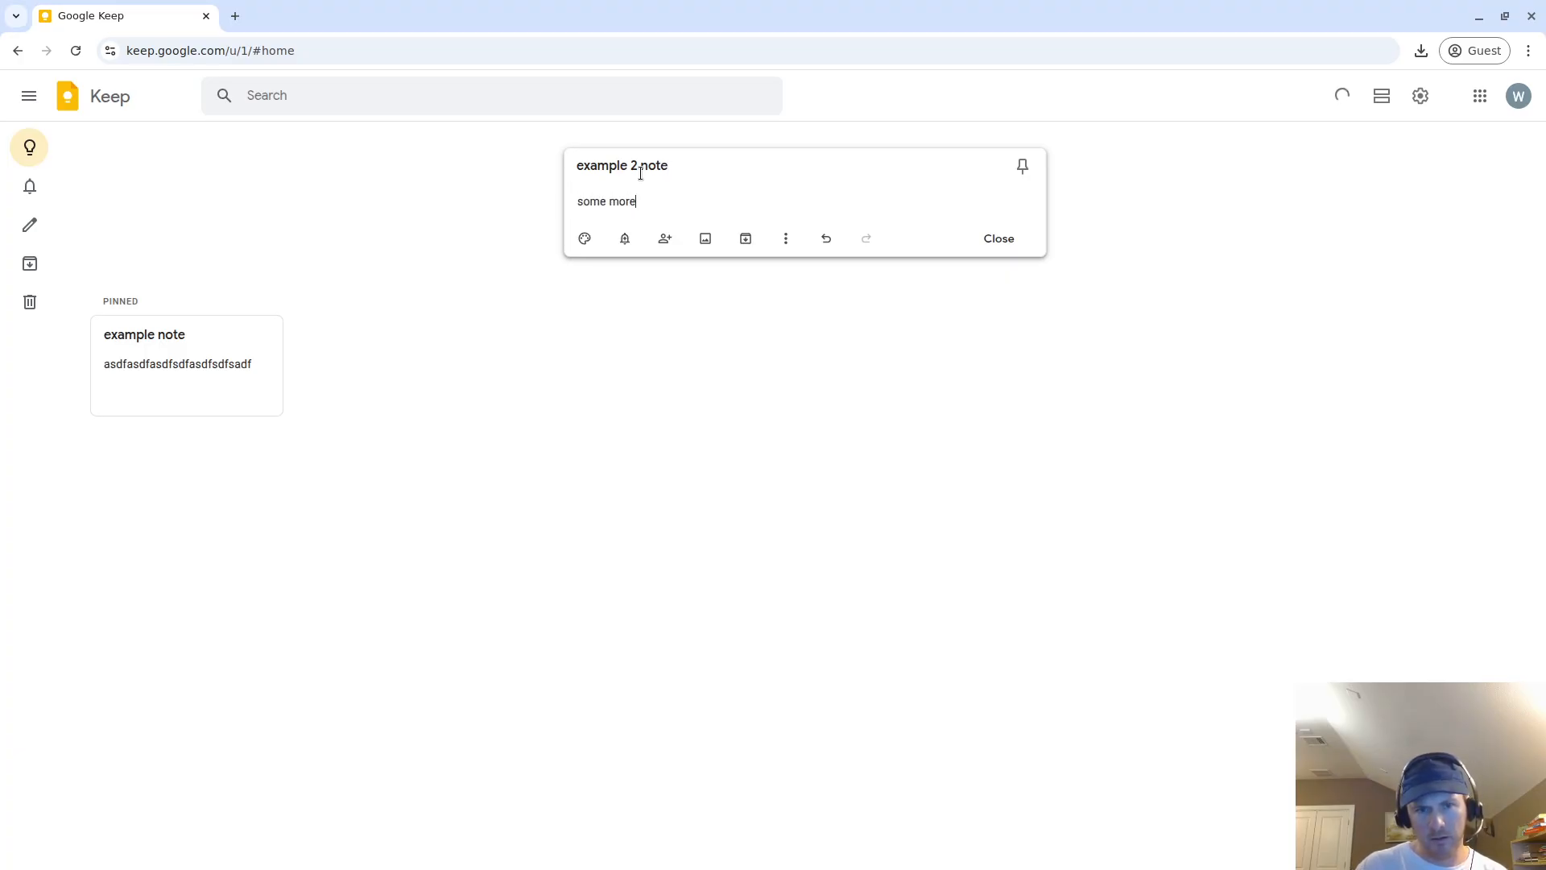
pyautogui.click(999, 239)
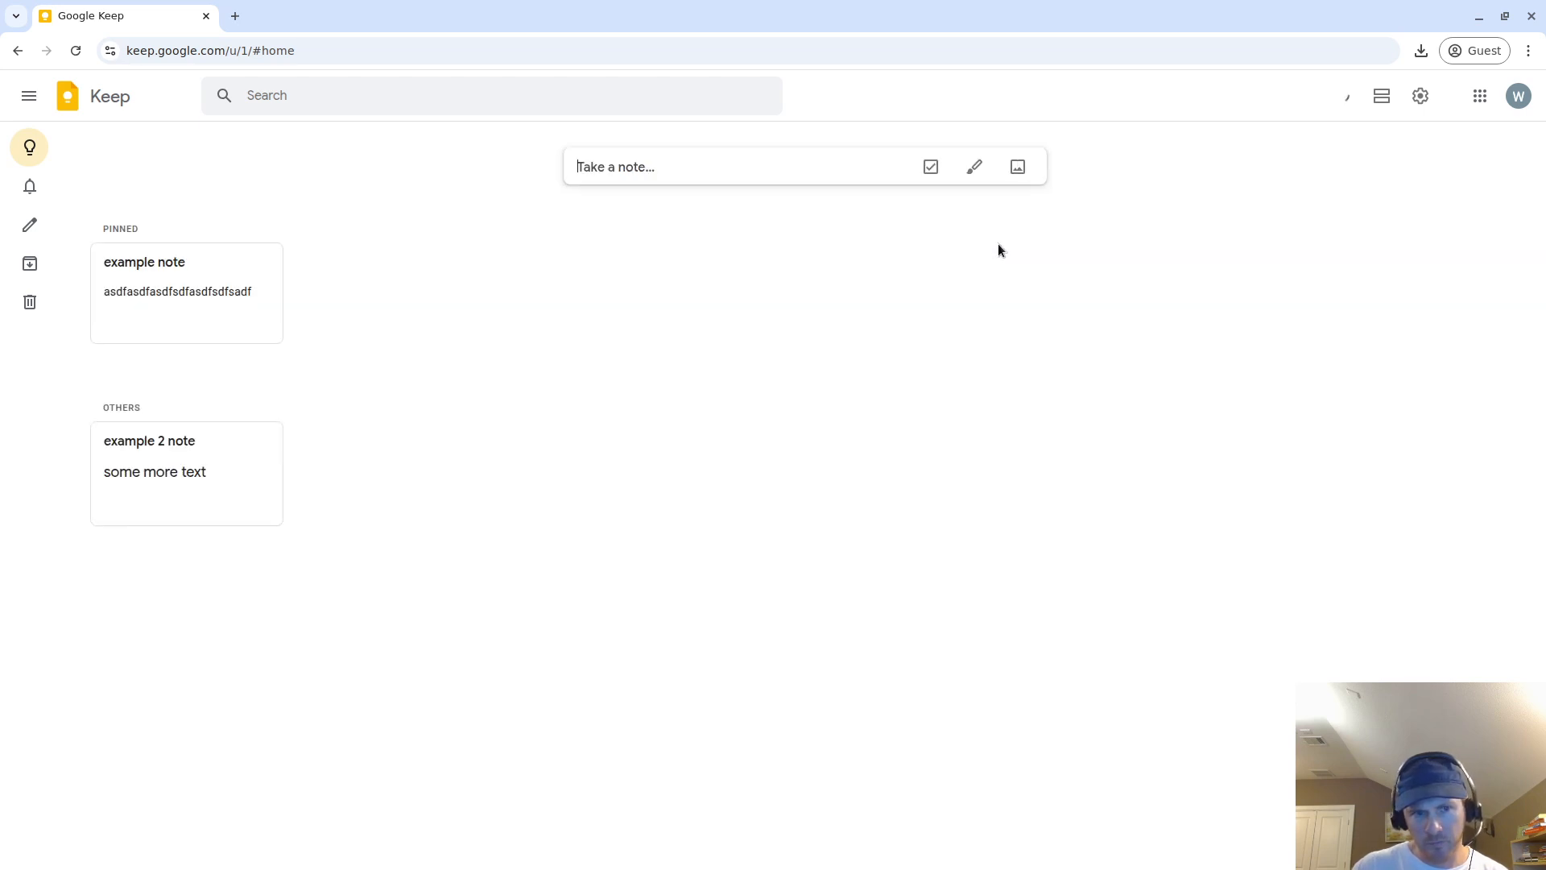
# Create an unpinned note titled "example note 3" with the text "yet more text"
pyautogui.moveTo(158, 267)
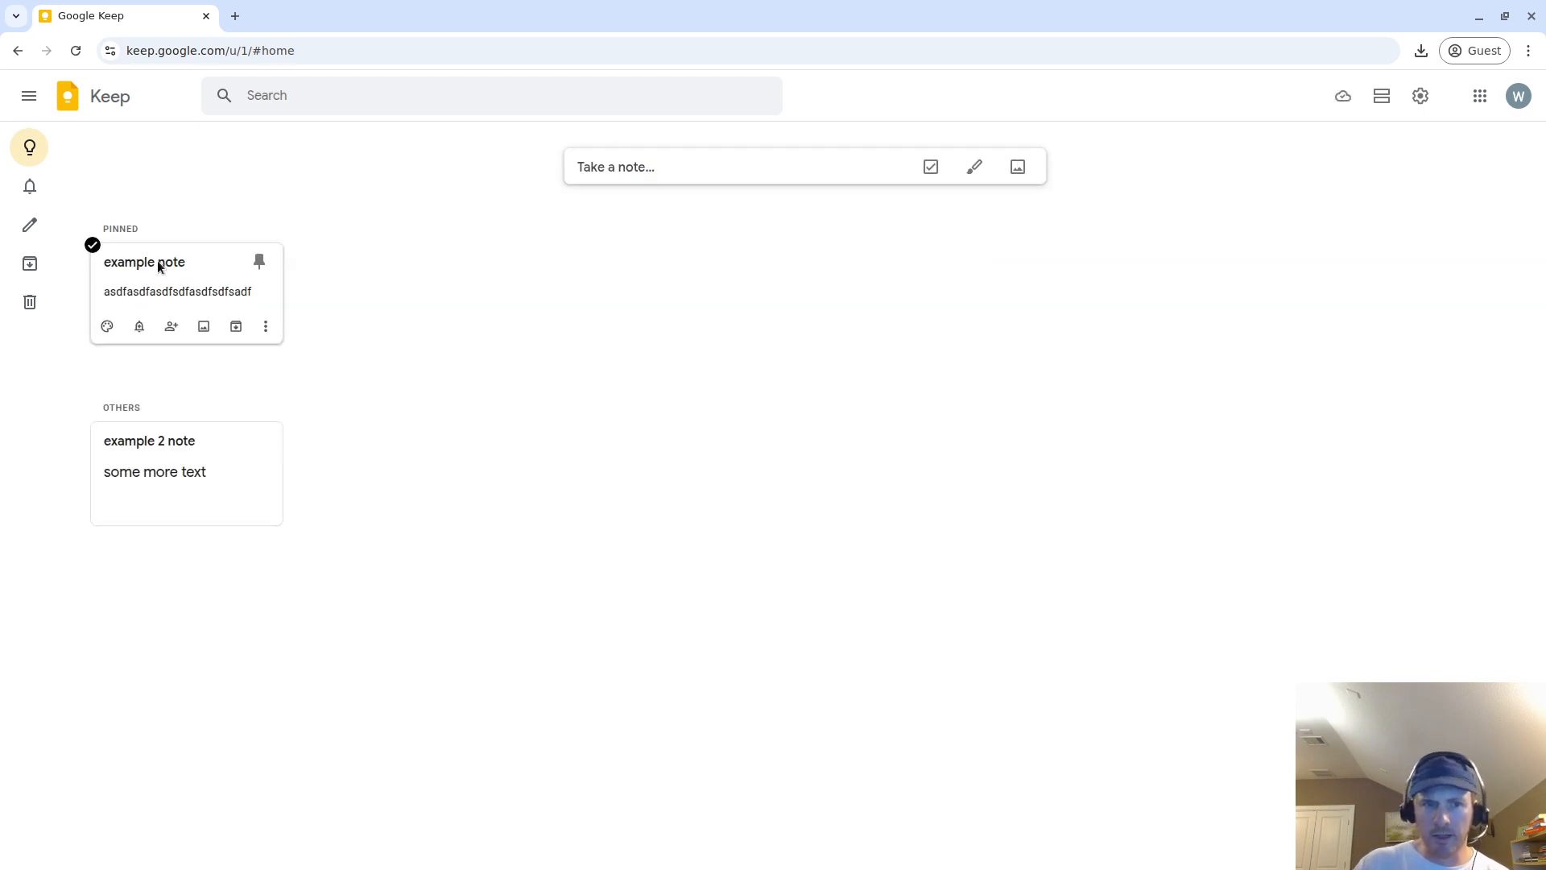
pyautogui.moveTo(202, 457)
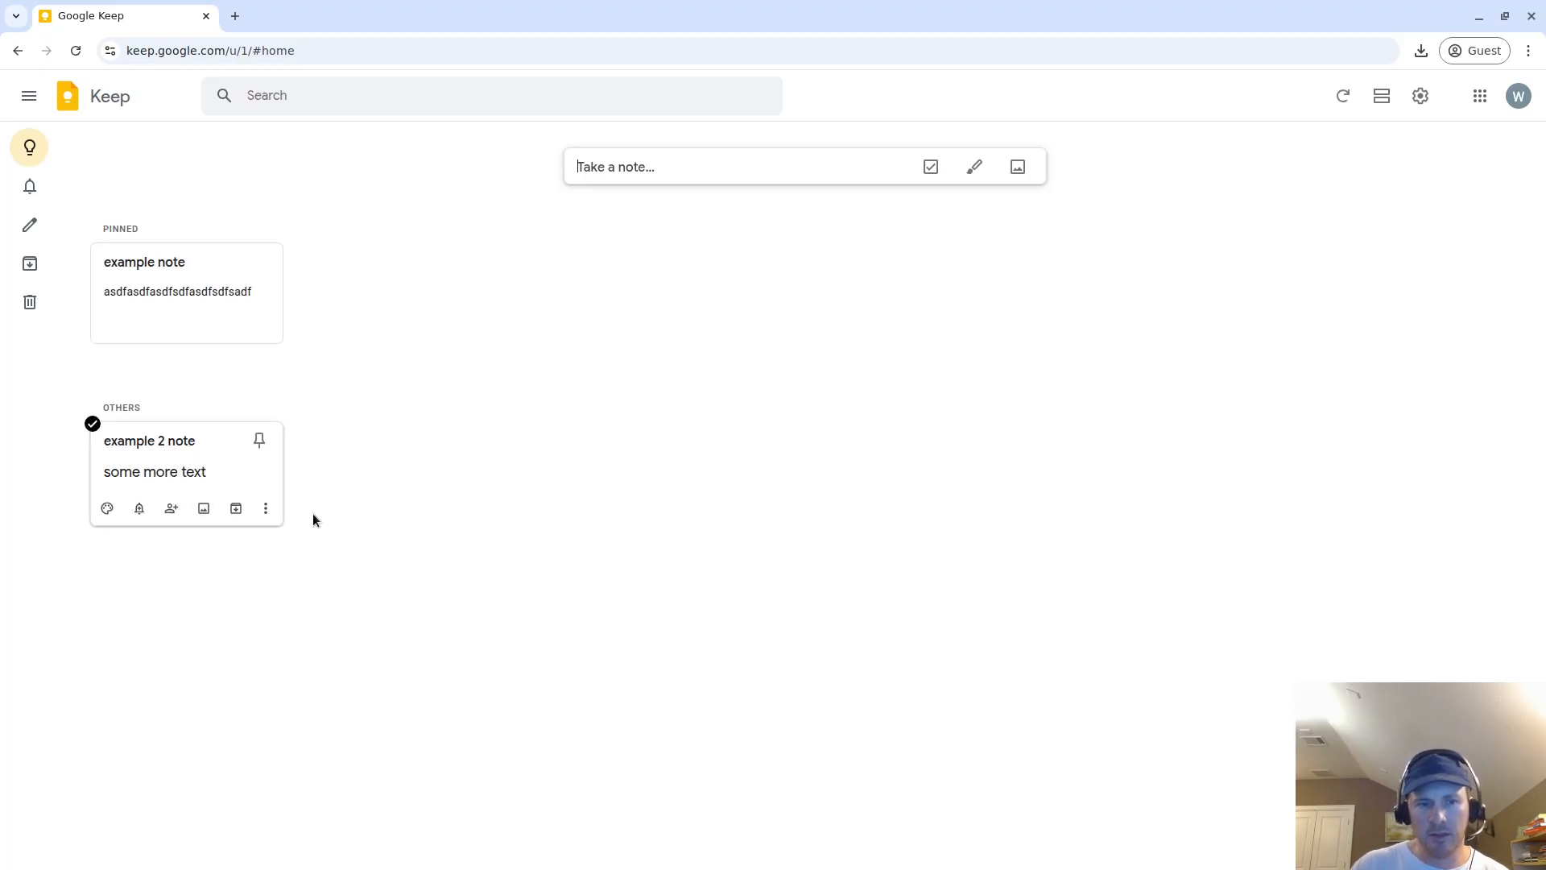
pyautogui.click(623, 167)
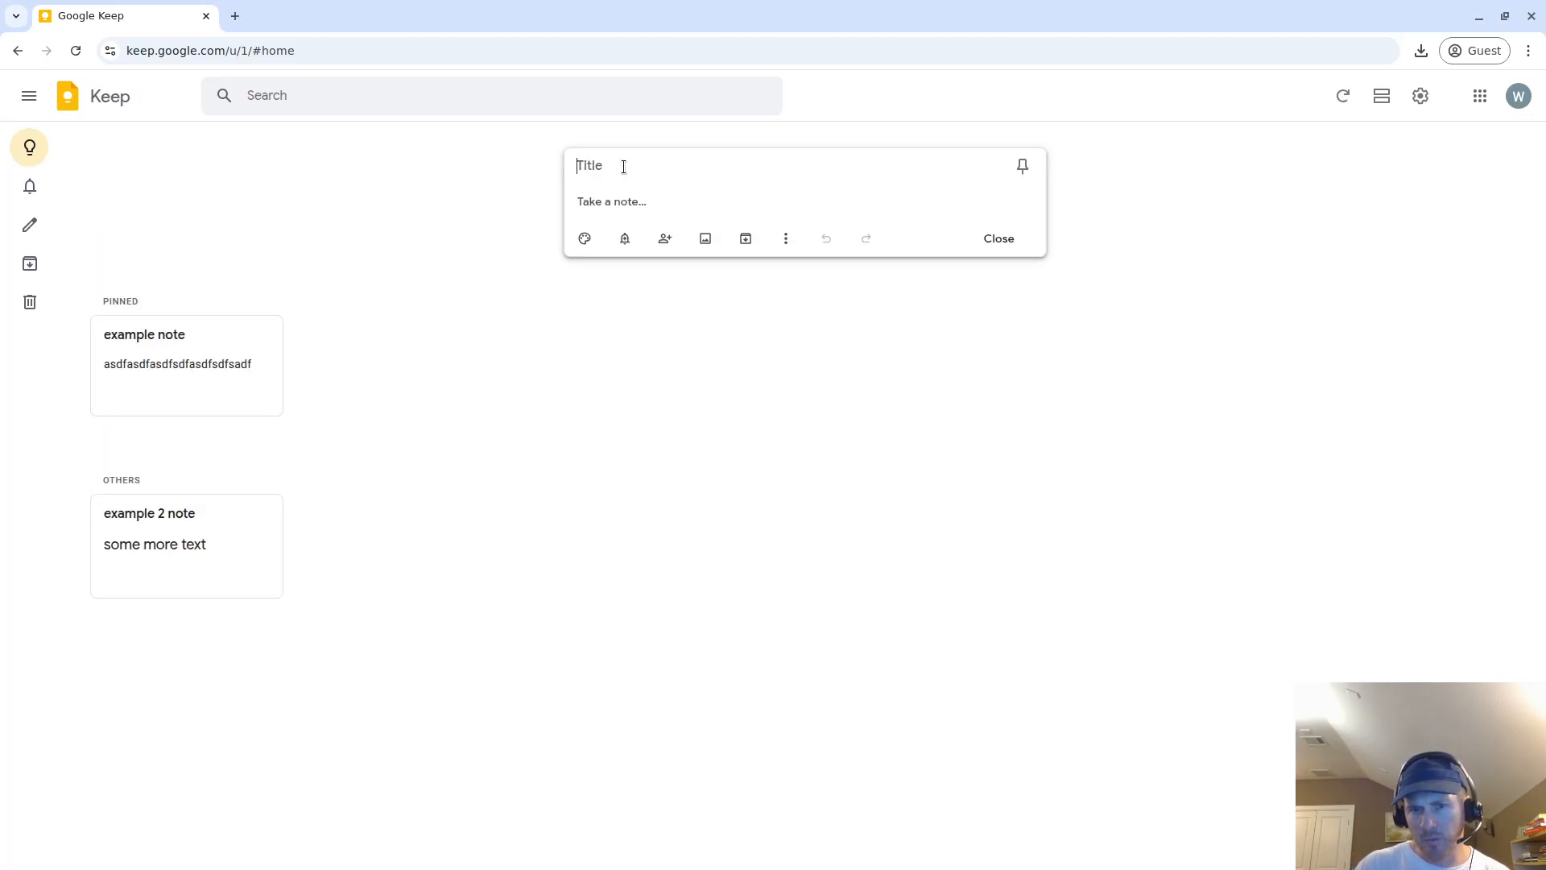
pyautogui.write('example note 3')
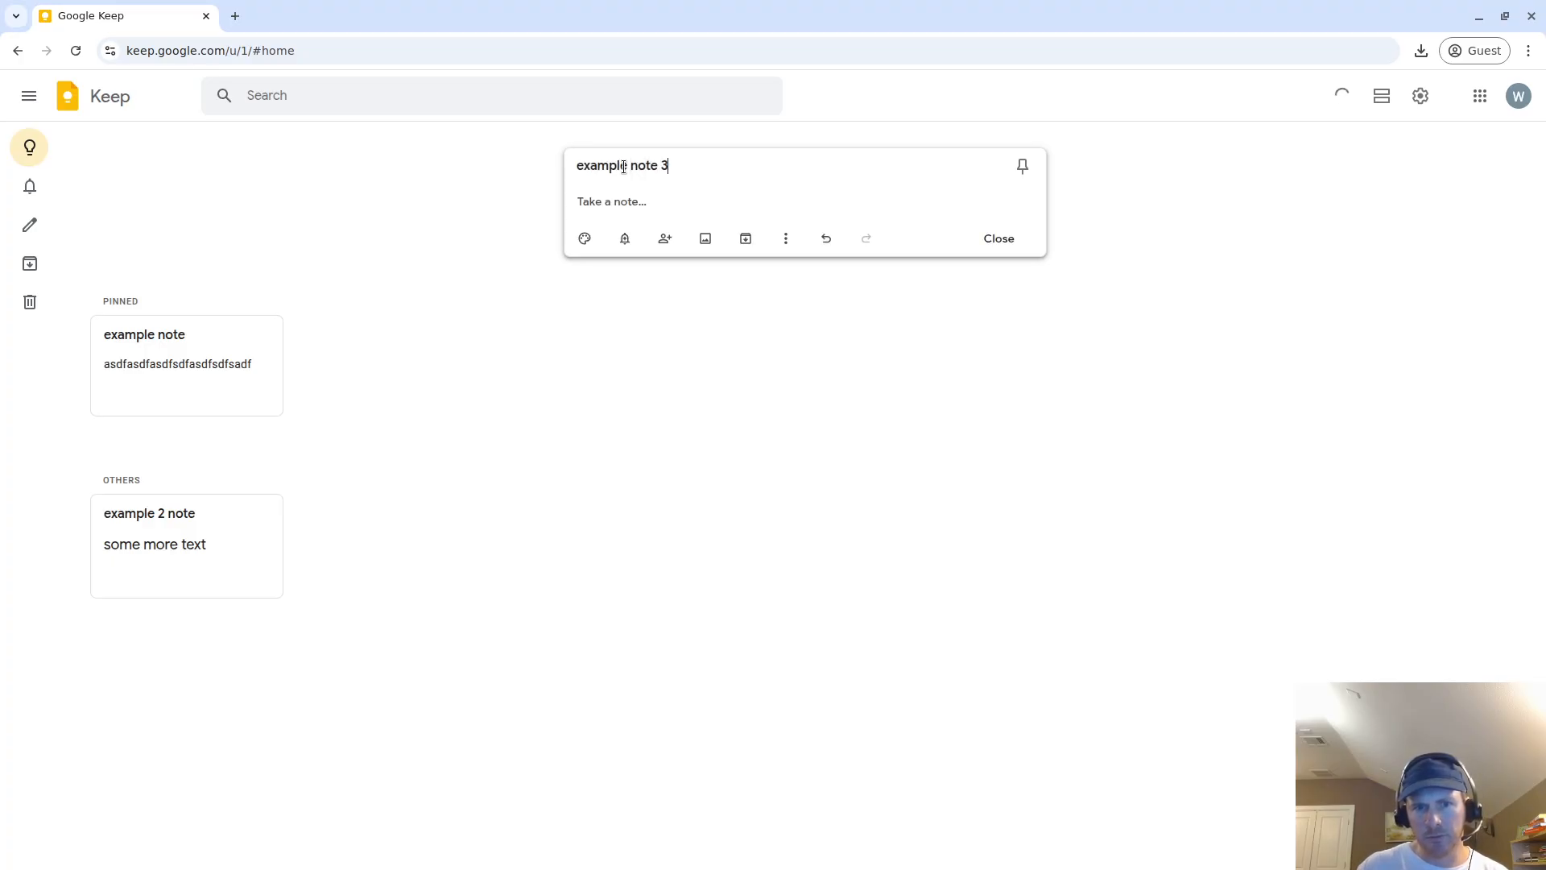
pyautogui.write('some mor')
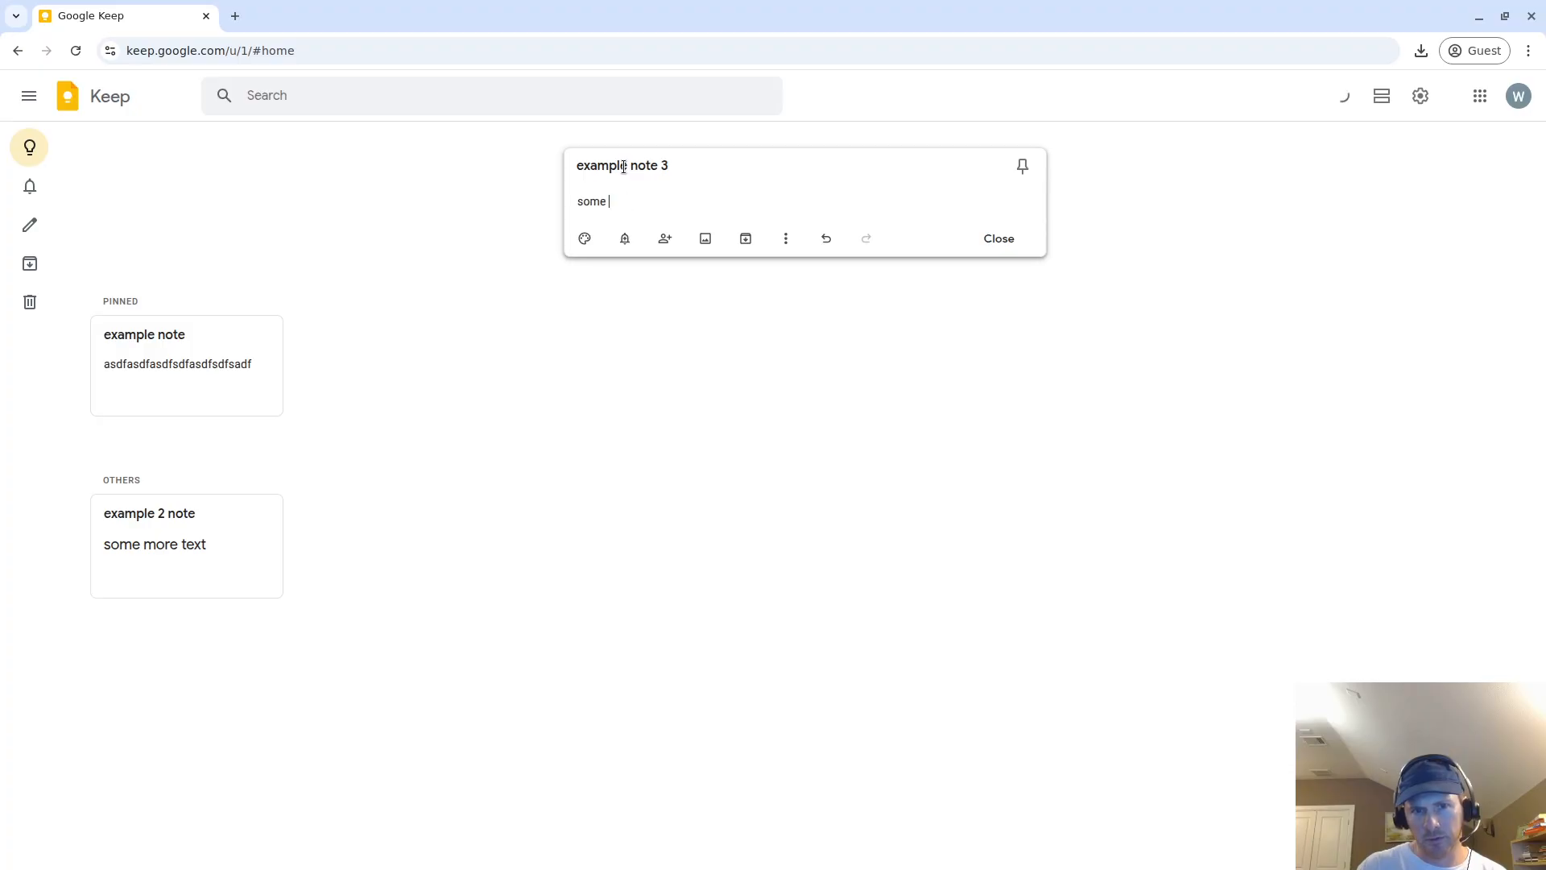
pyautogui.press('BackSpace')
pyautogui.press('BackSpace')
pyautogui.write('yet more text')
pyautogui.click(998, 238)
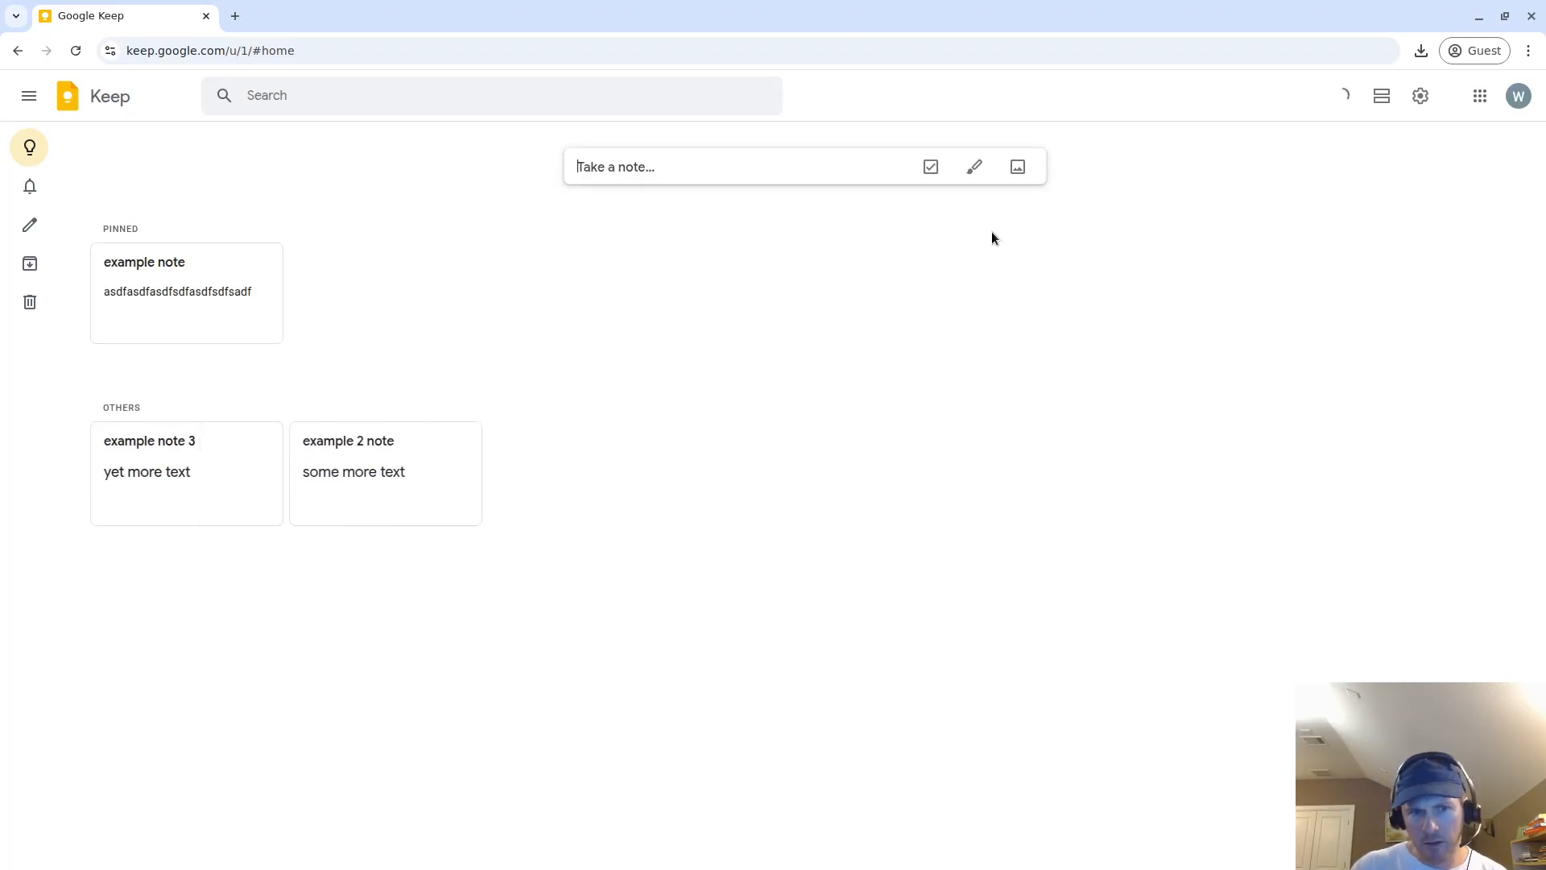
# Swap the two unpinned notes and move them back to their original order
pyautogui.moveTo(128, 486); pyautogui.dragTo(380, 512)
pyautogui.moveTo(111, 516); pyautogui.dragTo(411, 492)
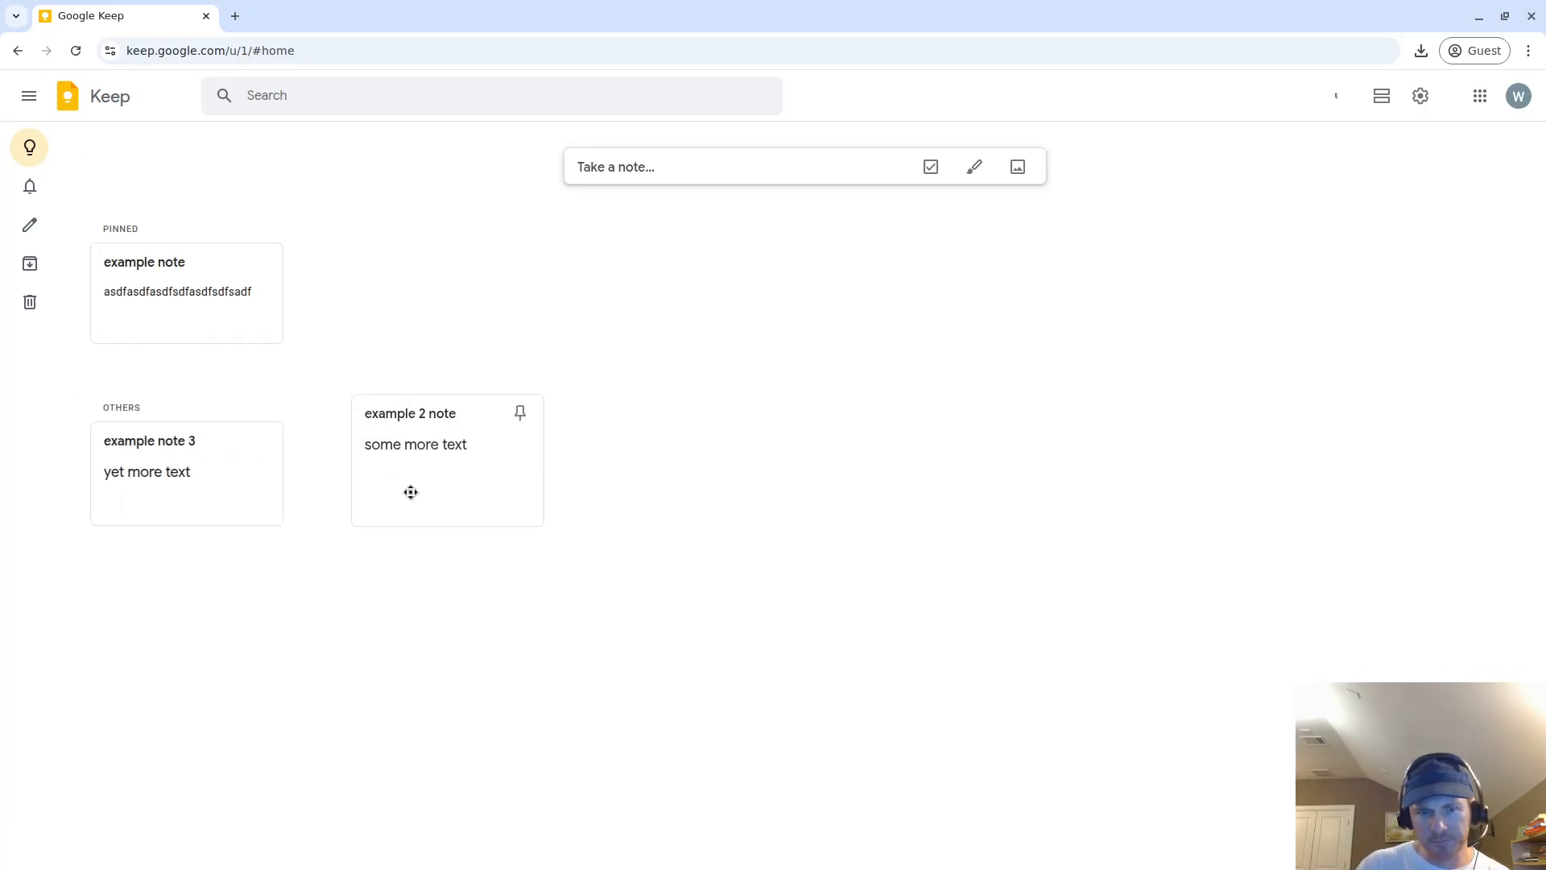
# Create a pinned note titled "example note 3" with the text "yet again more text", and place it after the other pinned note
pyautogui.click(730, 164)
pyautogui.write('example note 3')
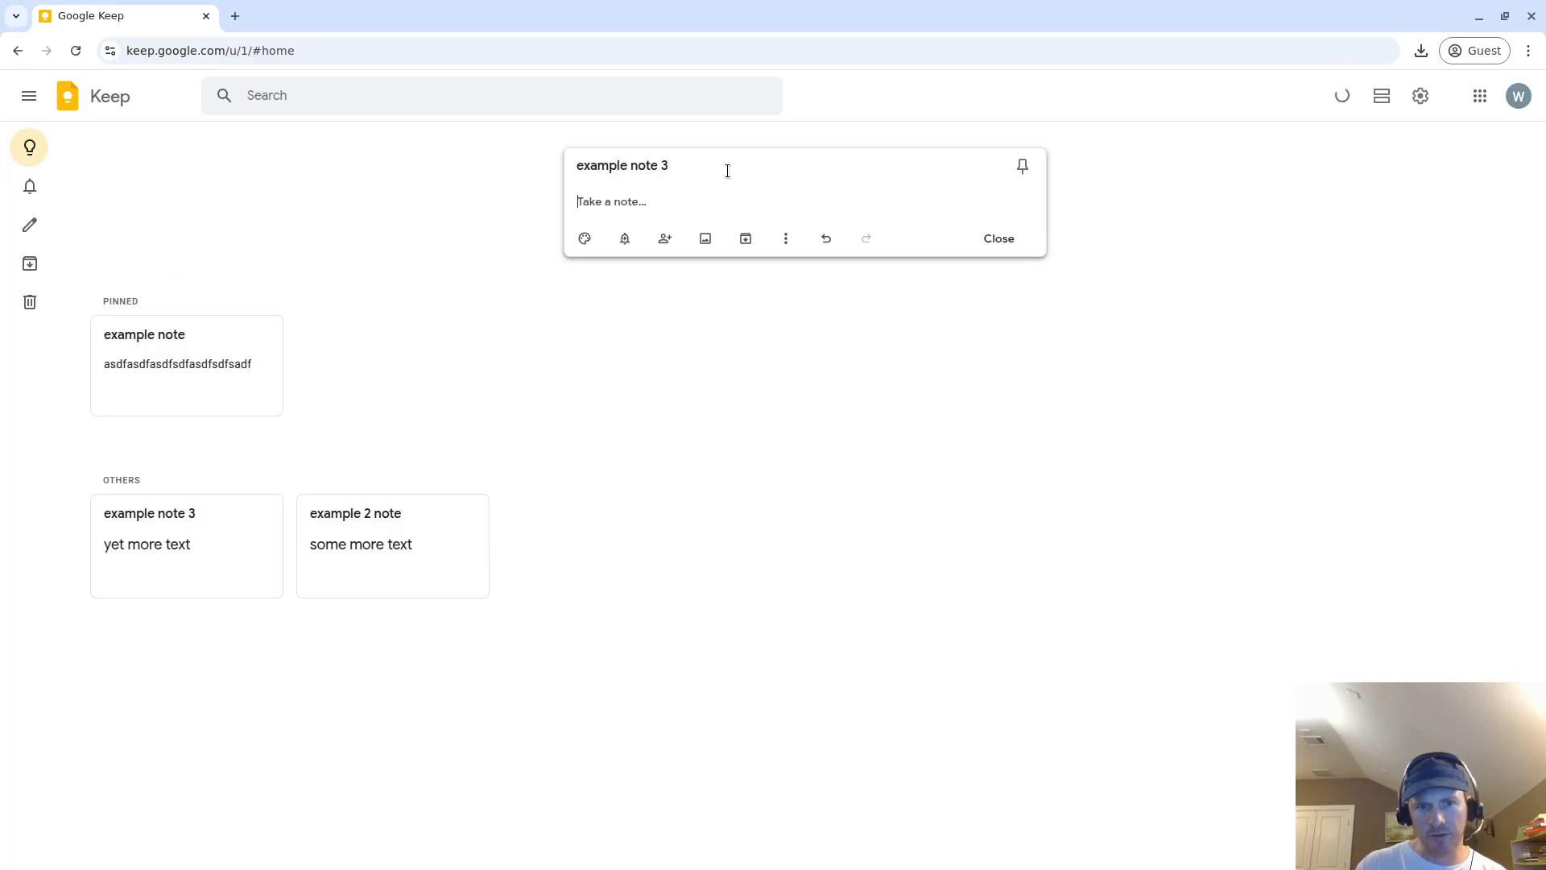
pyautogui.press('Return')
pyautogui.write('some')
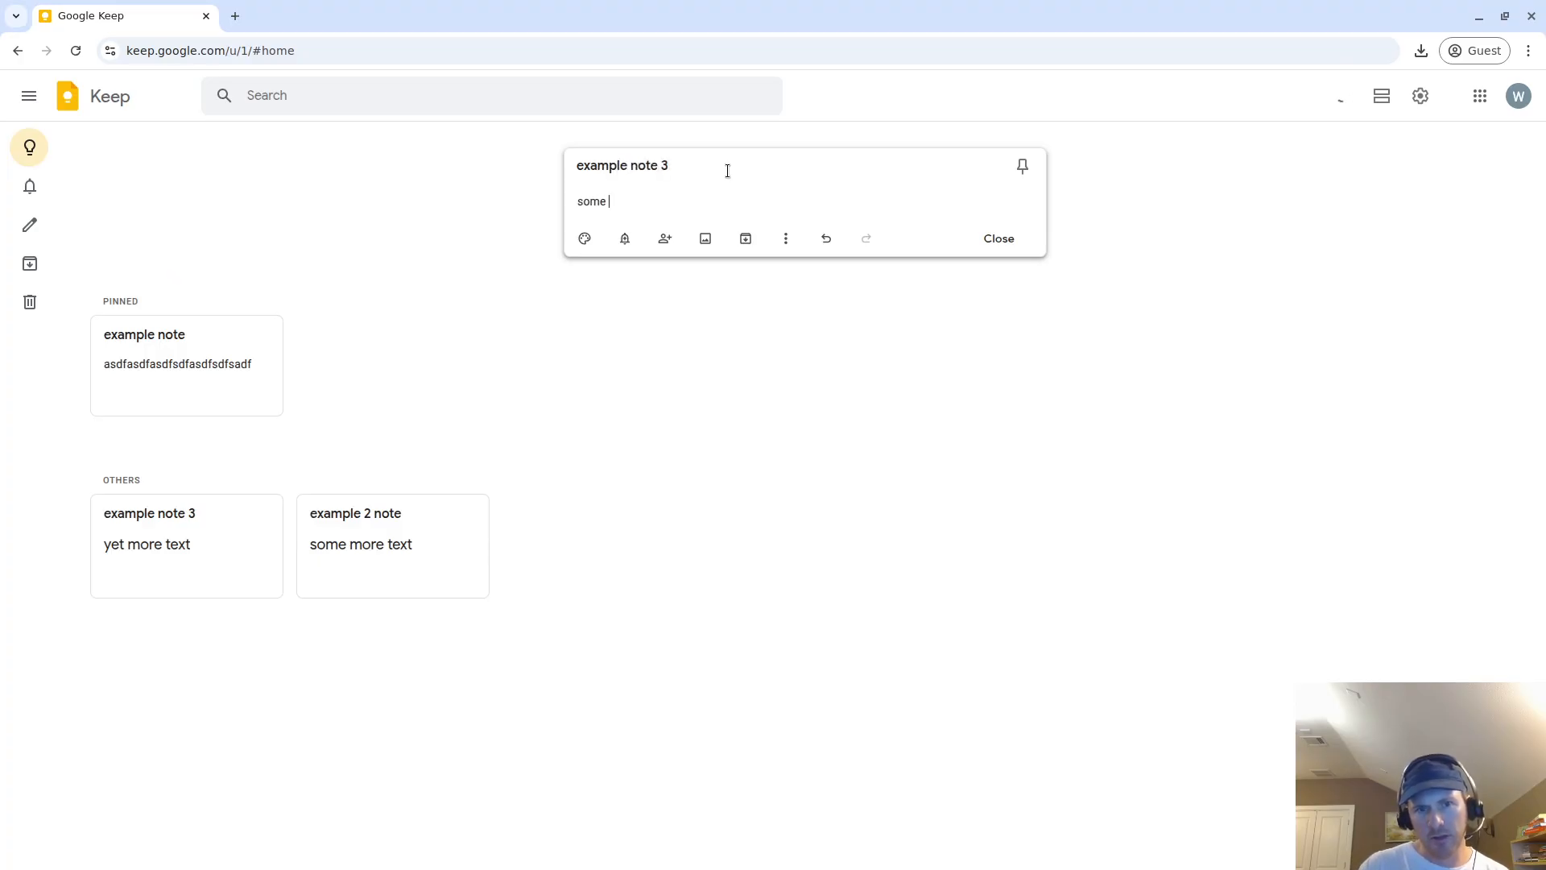
pyautogui.press('BackSpace')
pyautogui.press('BackSpace')
pyautogui.write('yet again more text')
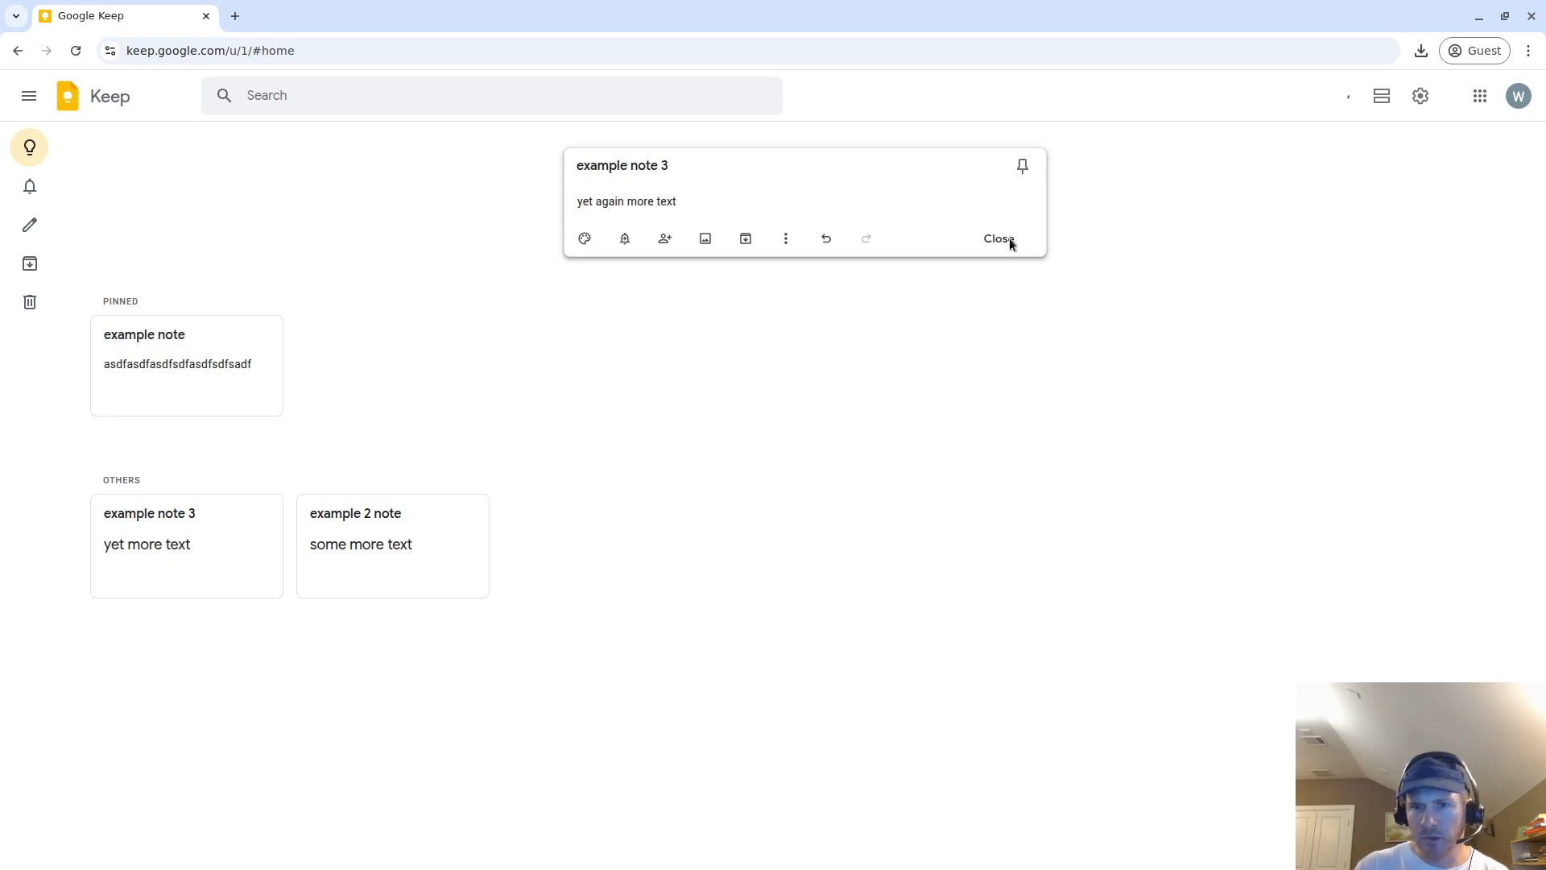
pyautogui.click(1022, 167)
pyautogui.click(1000, 237)
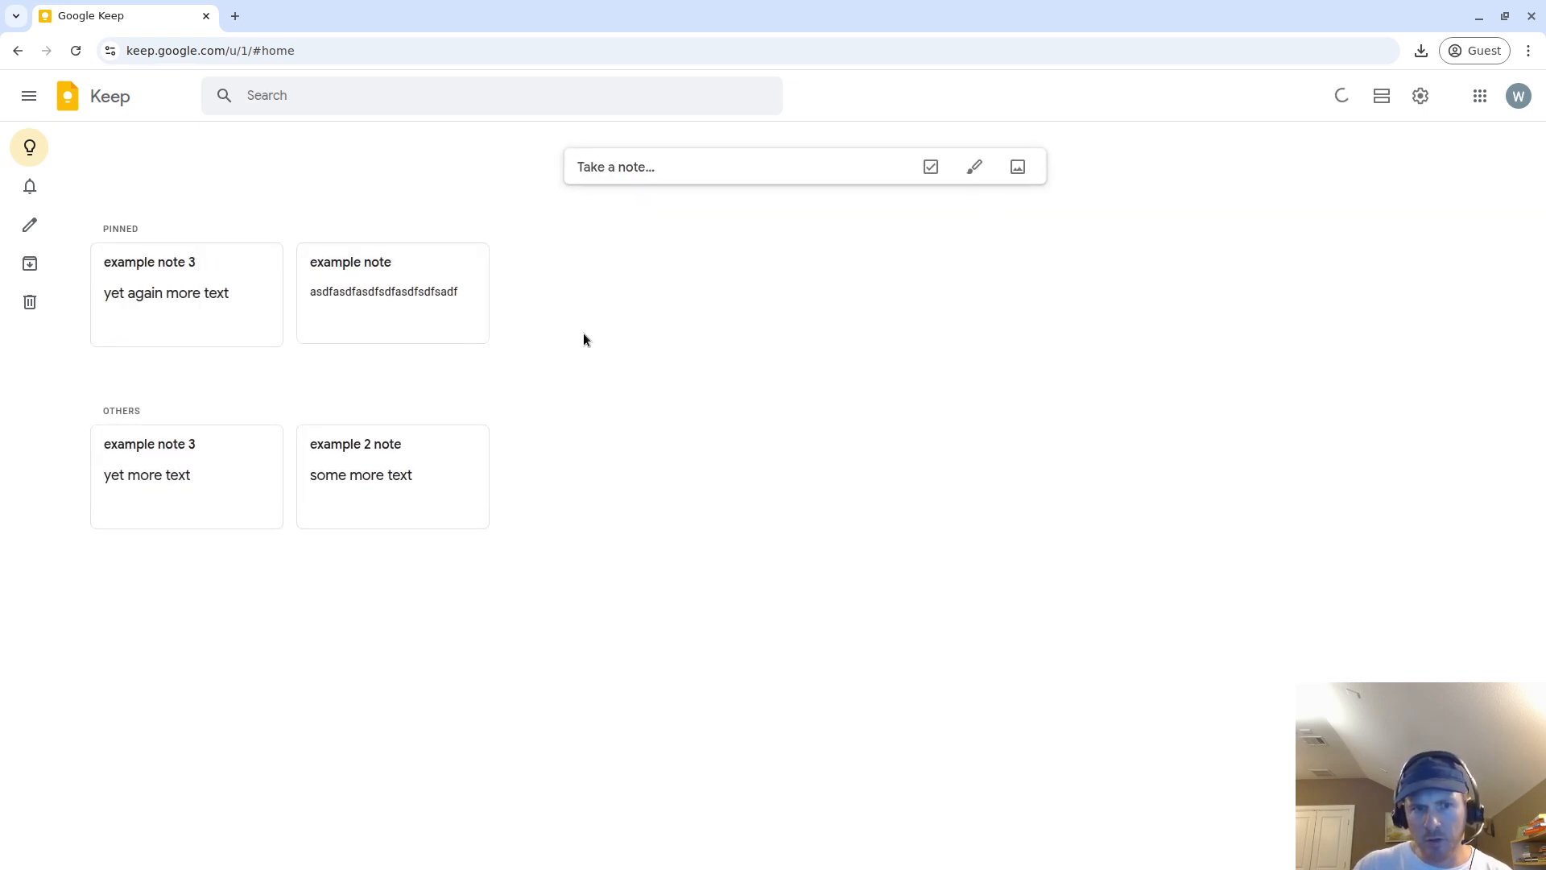
pyautogui.moveTo(148, 293); pyautogui.dragTo(504, 282)
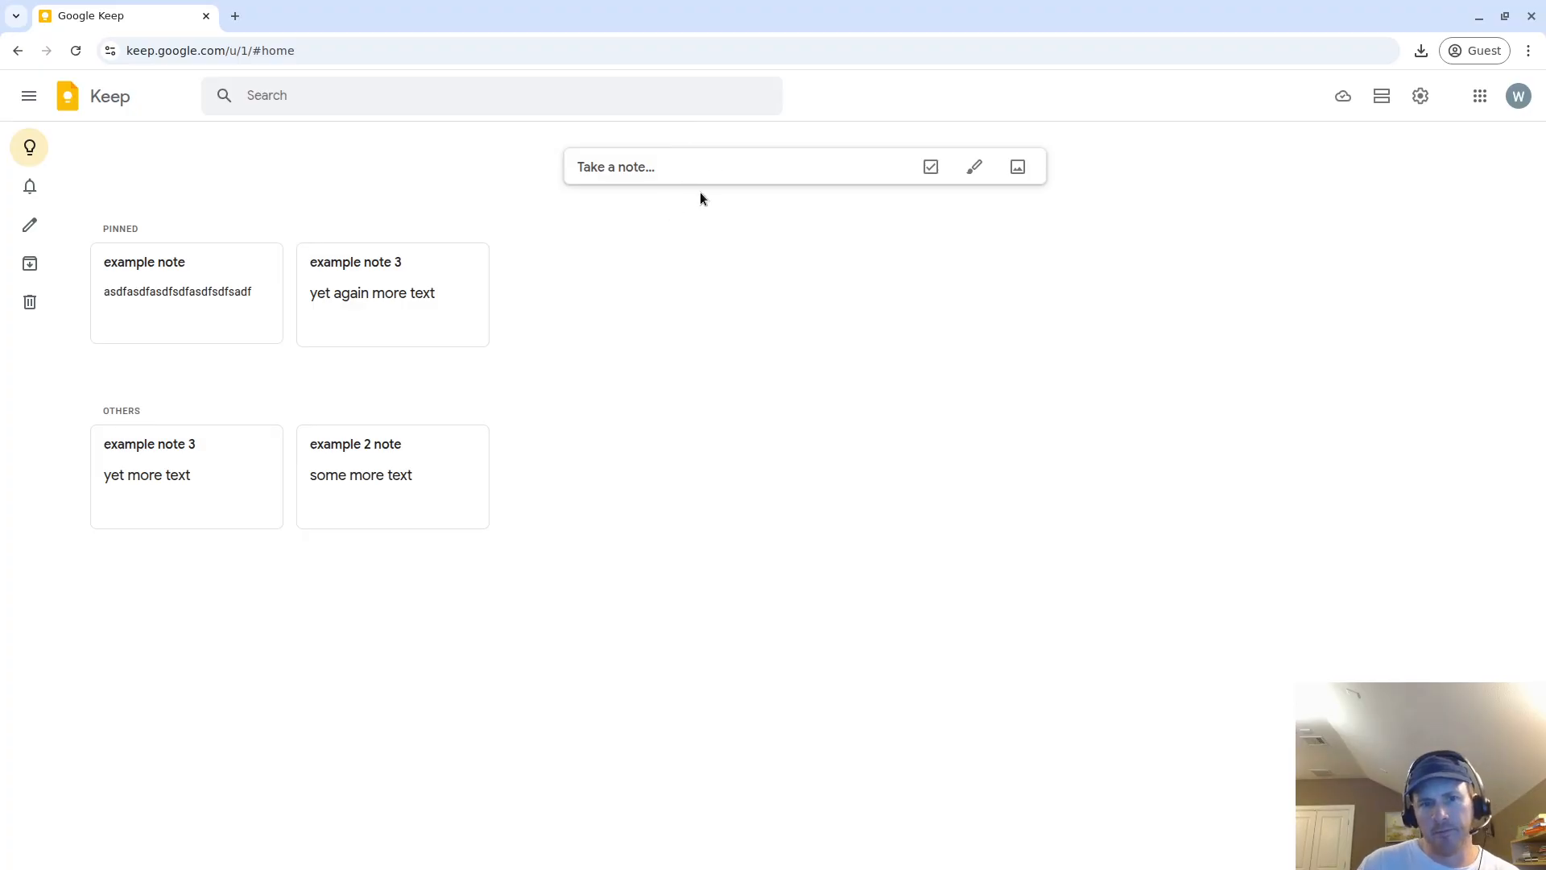
# Examine the background, image, label, drawing and checkbox options offered for a new blank note
pyautogui.click(715, 166)
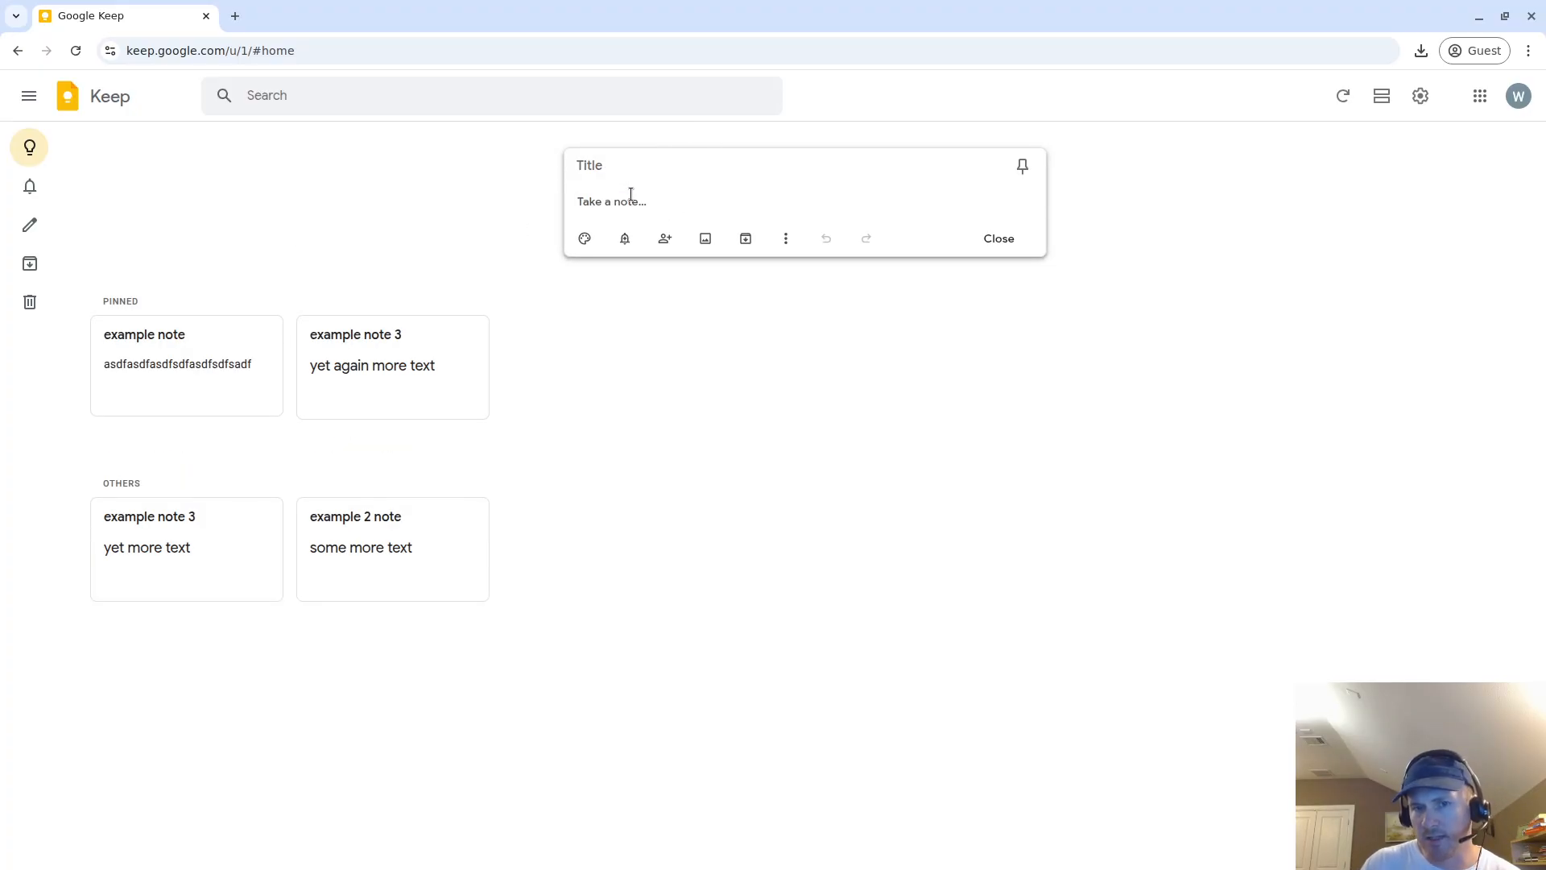
pyautogui.click(580, 239)
pyautogui.click(573, 304)
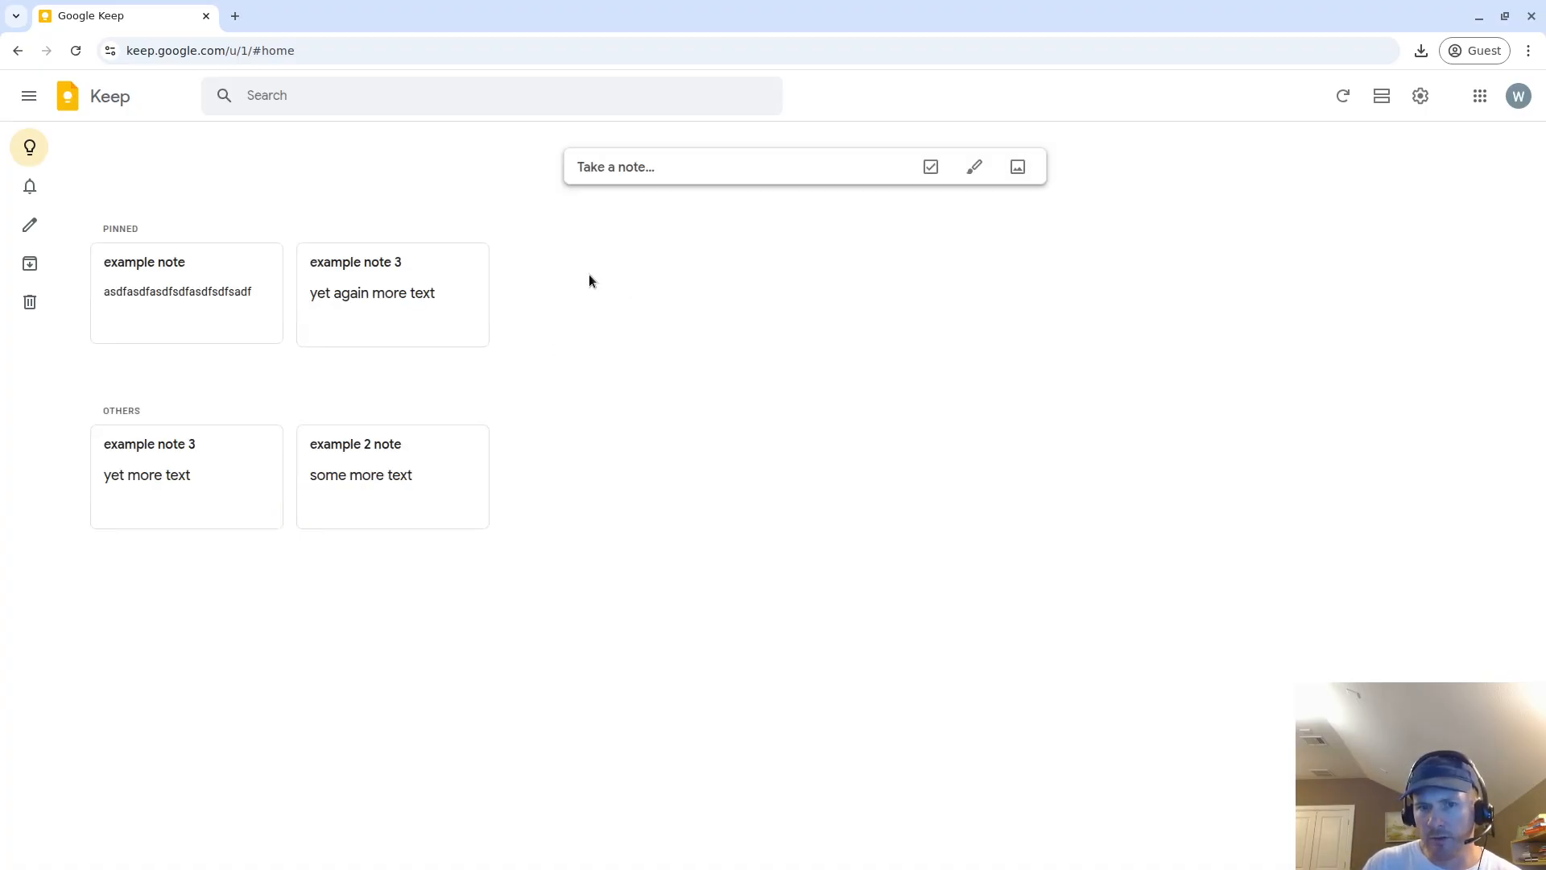
pyautogui.click(773, 165)
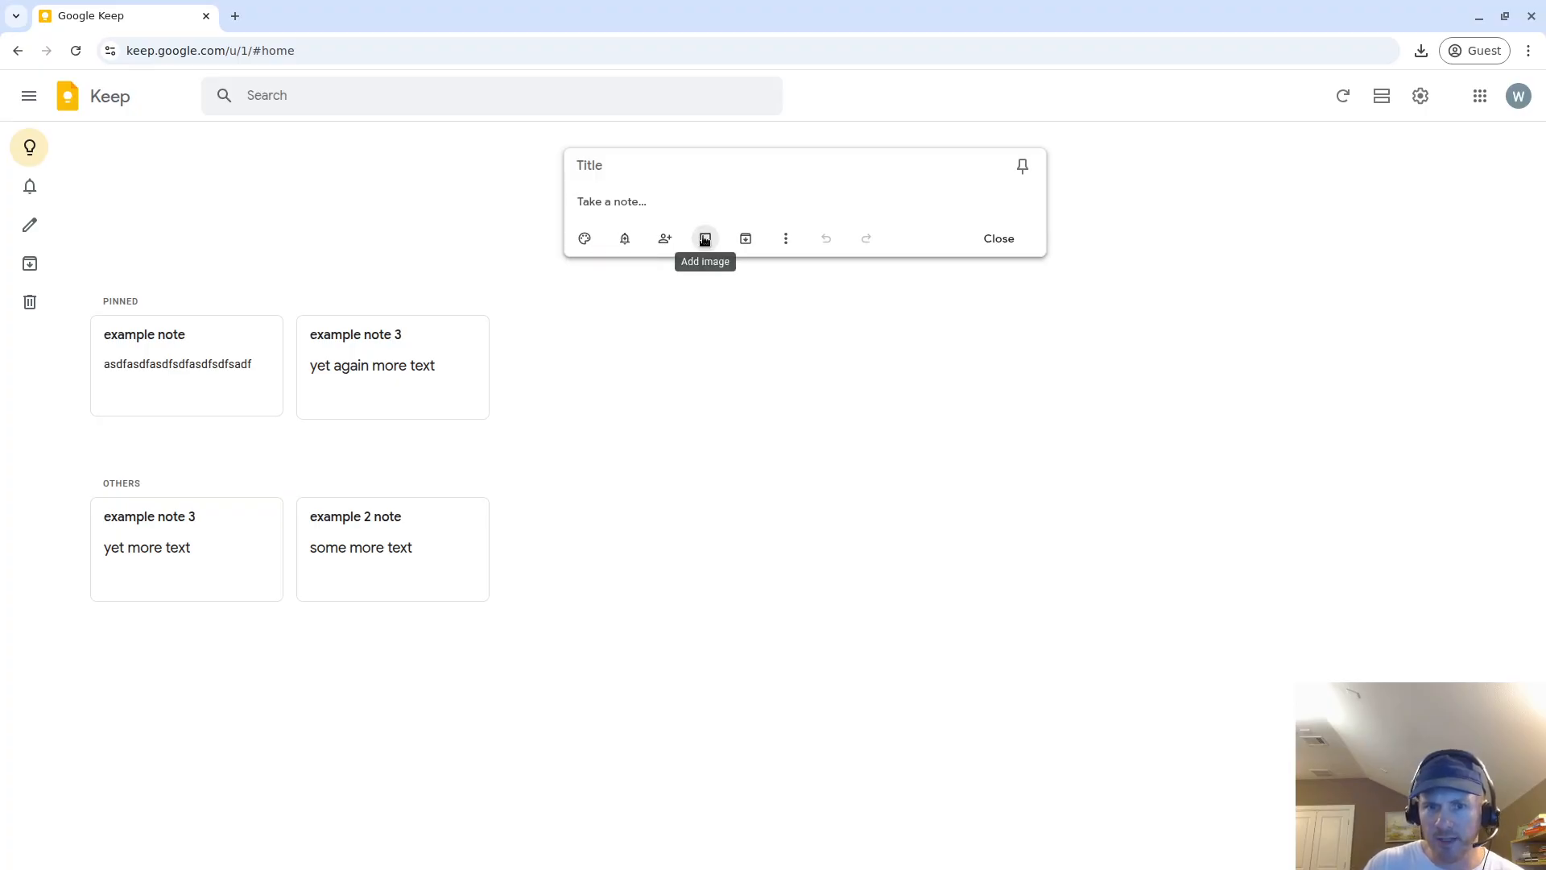
pyautogui.click(786, 239)
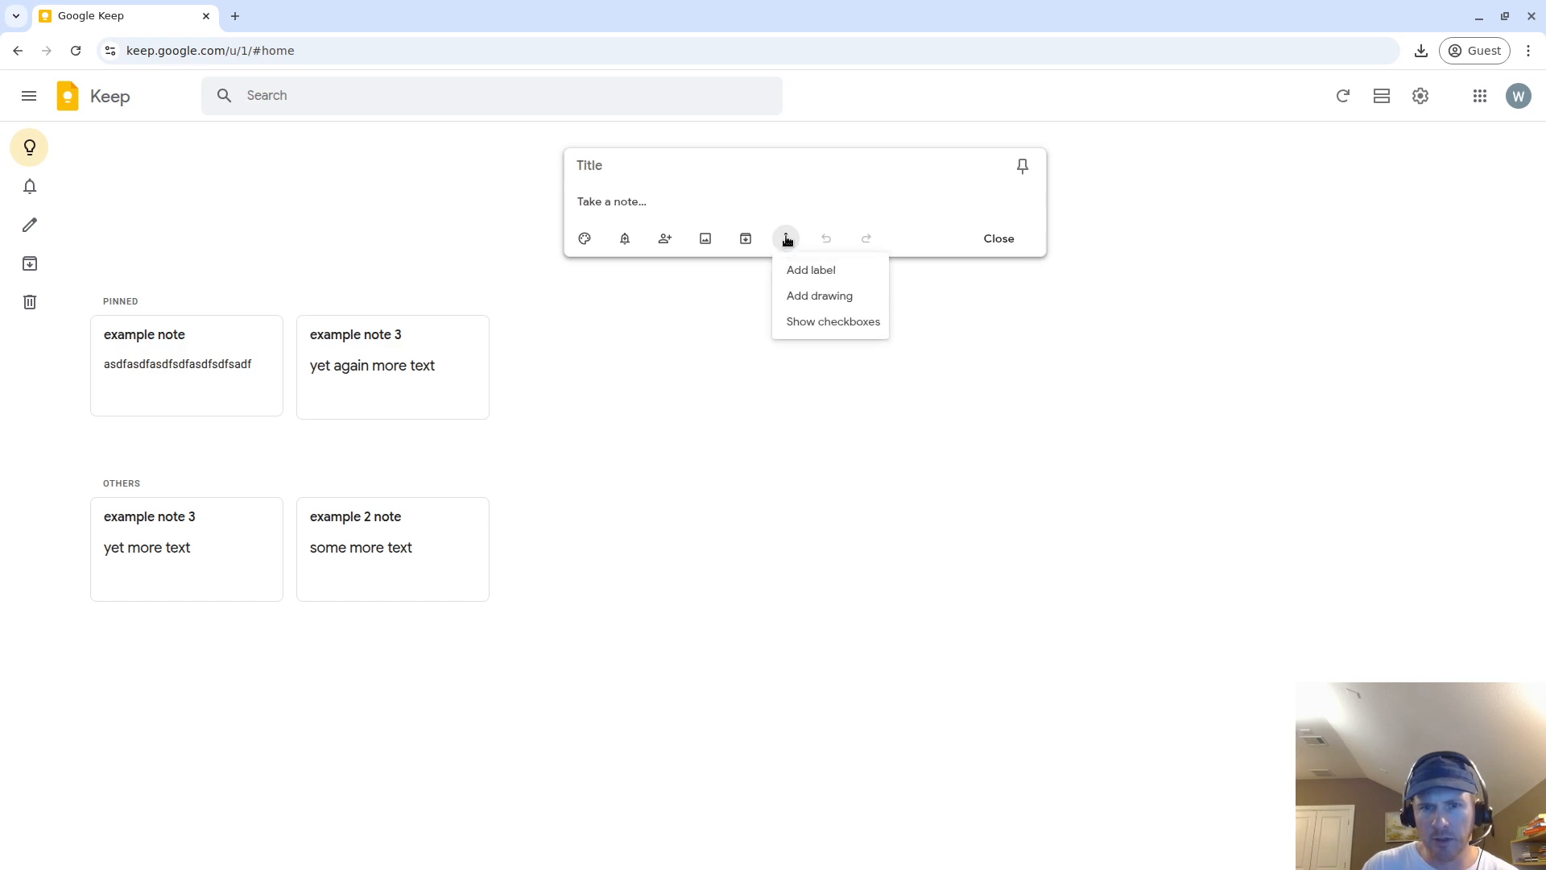
pyautogui.click(736, 378)
pyautogui.click(710, 170)
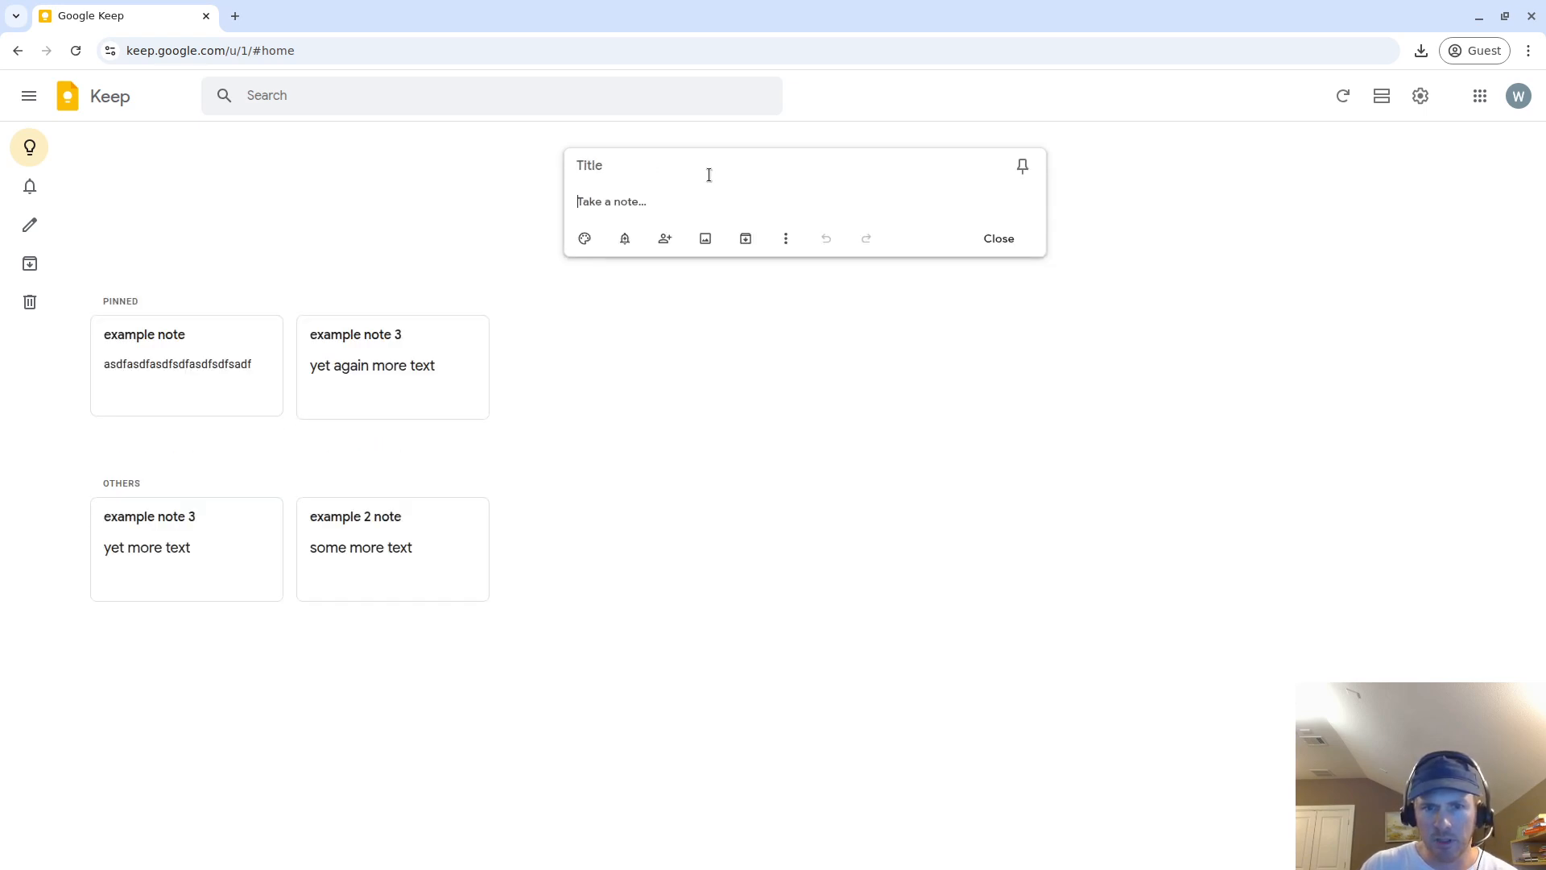
pyautogui.click(786, 239)
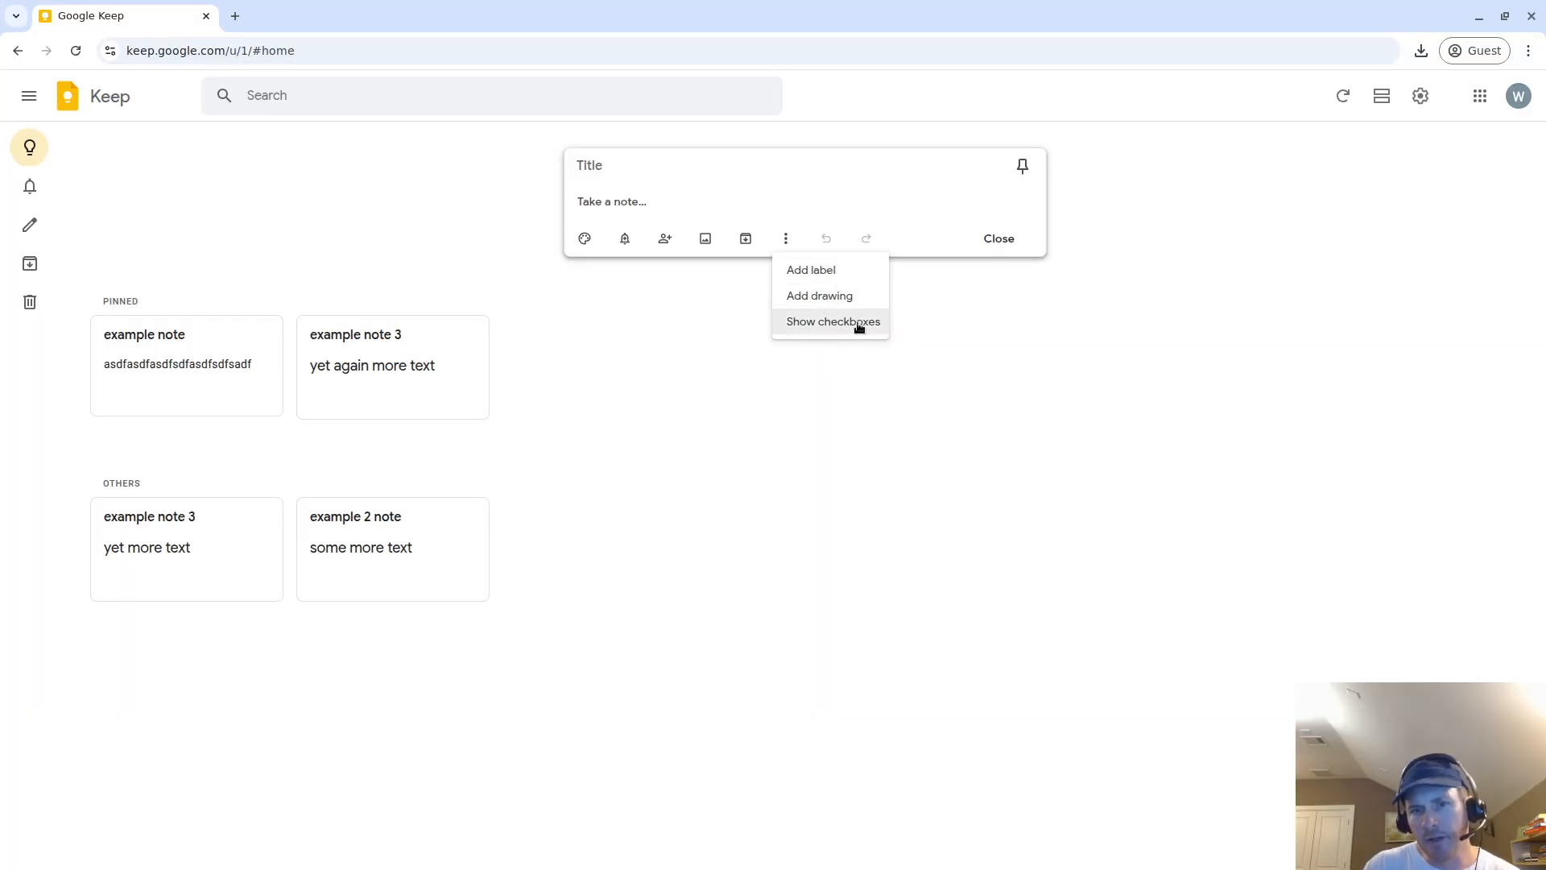
pyautogui.click(954, 211)
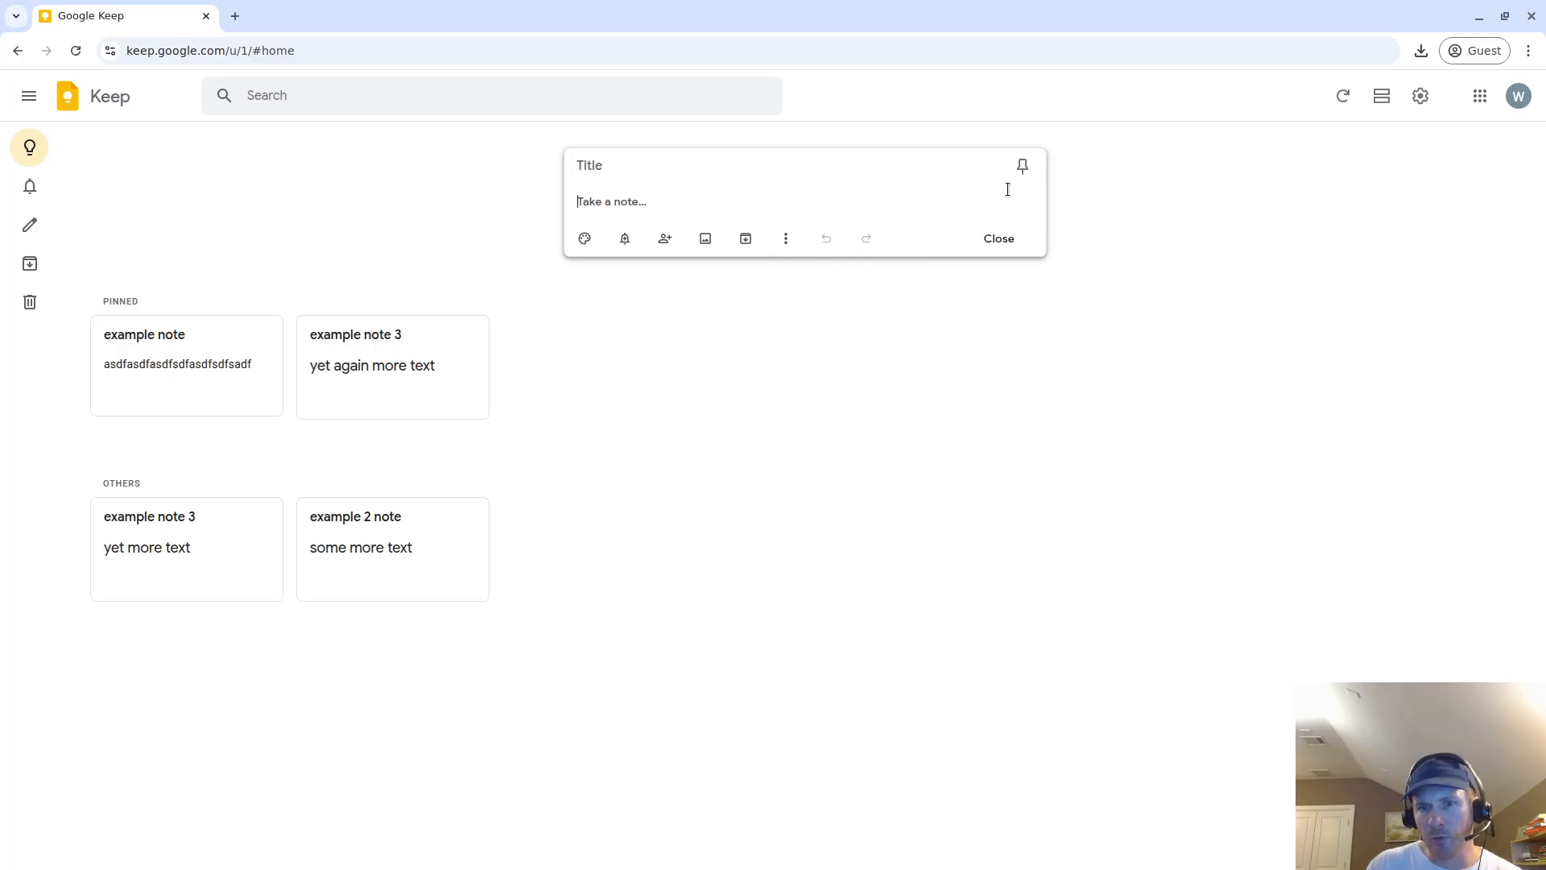
pyautogui.click(972, 357)
pyautogui.click(775, 168)
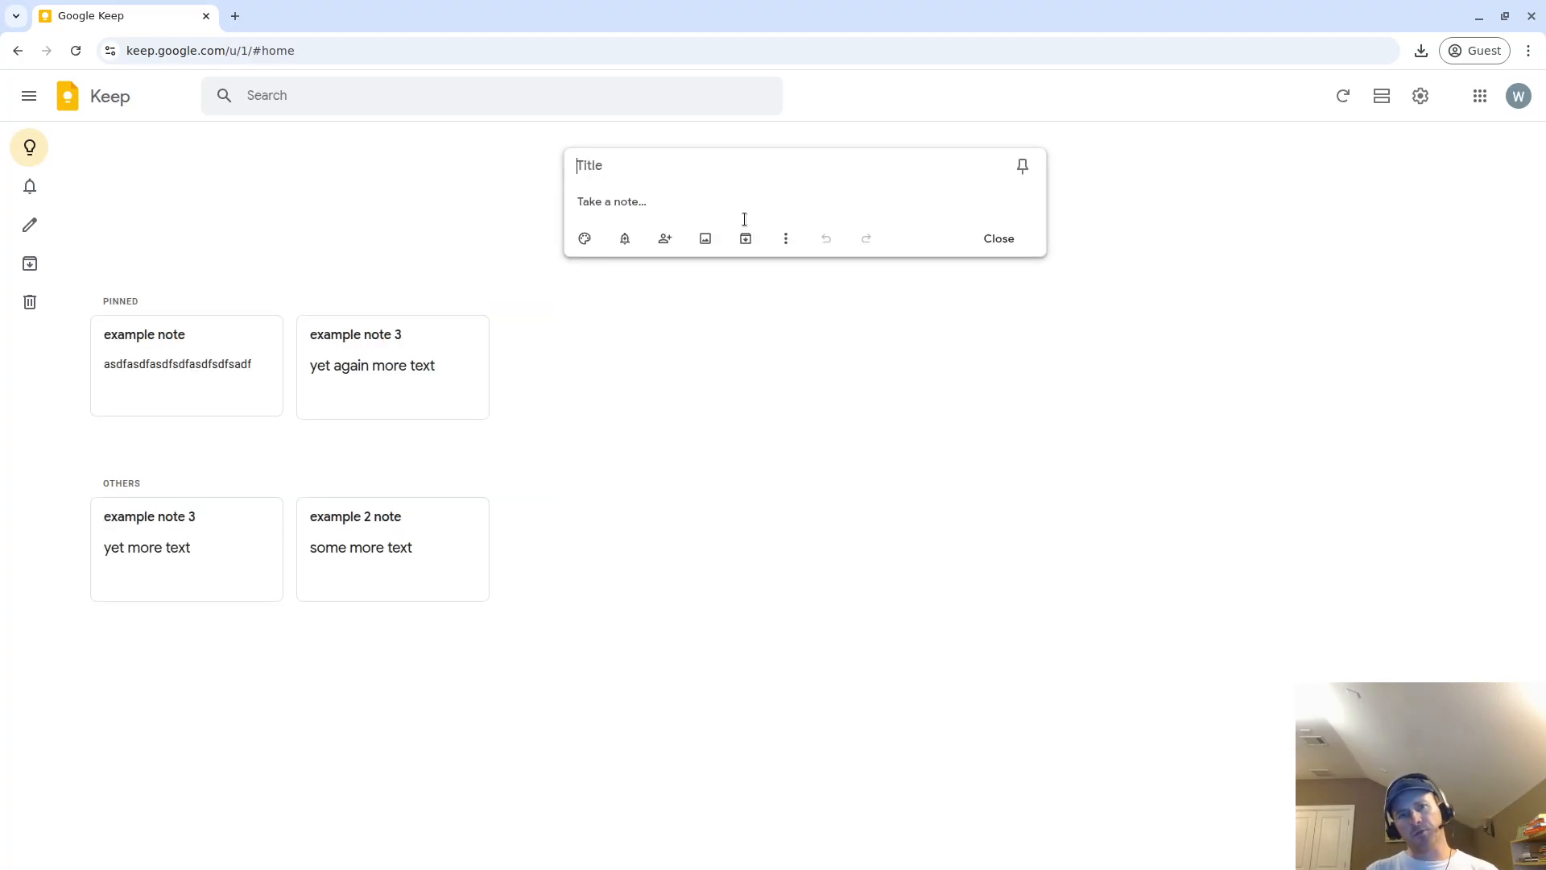
# Title the new note "learning spanish"
pyautogui.click(664, 171)
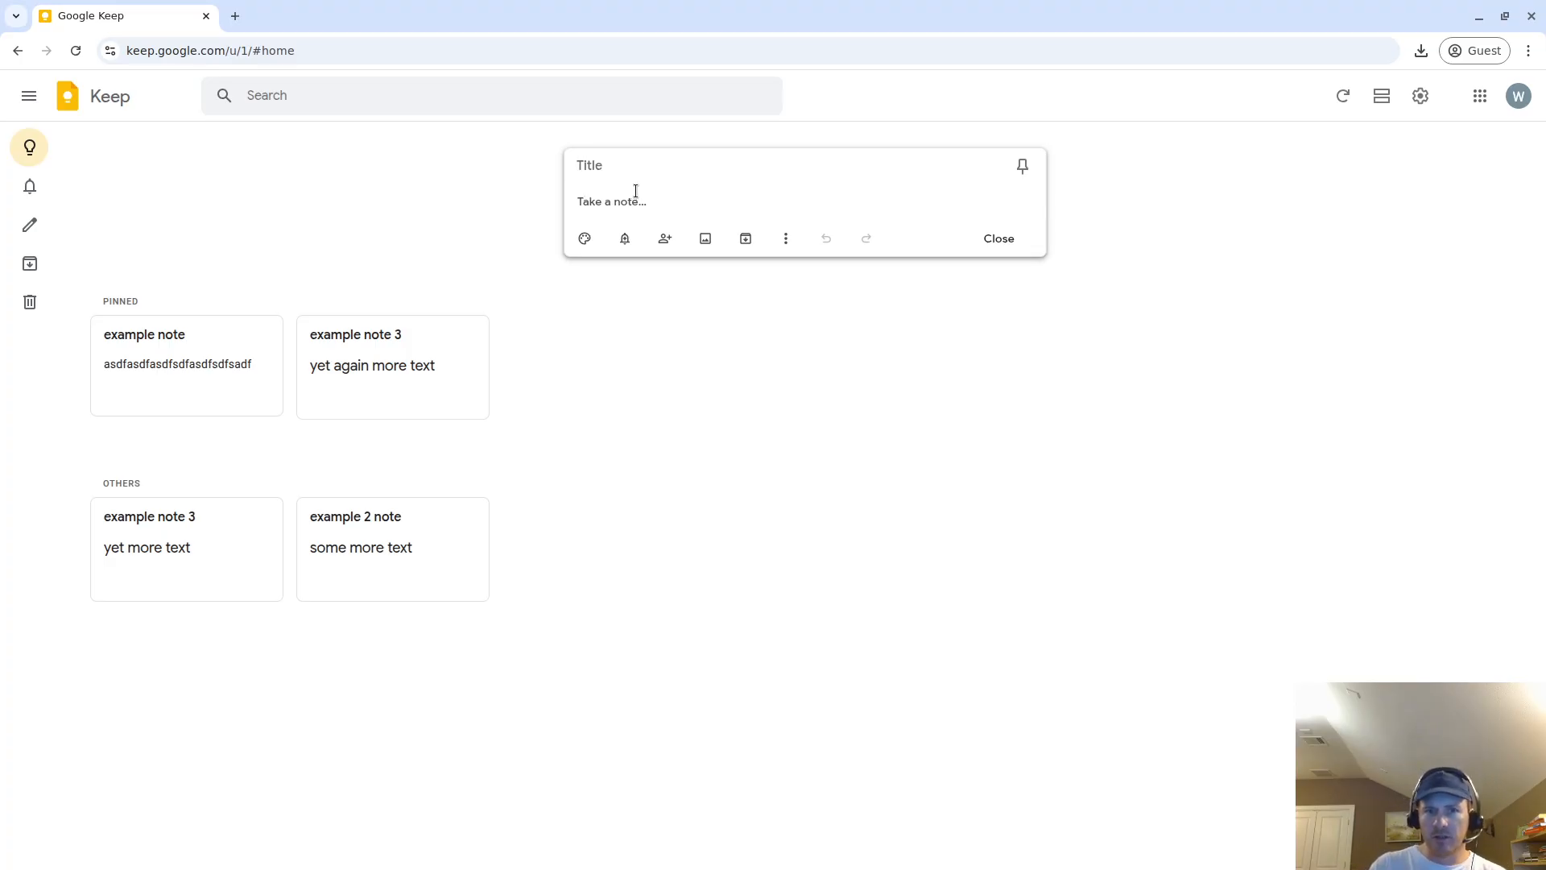
pyautogui.write('this')
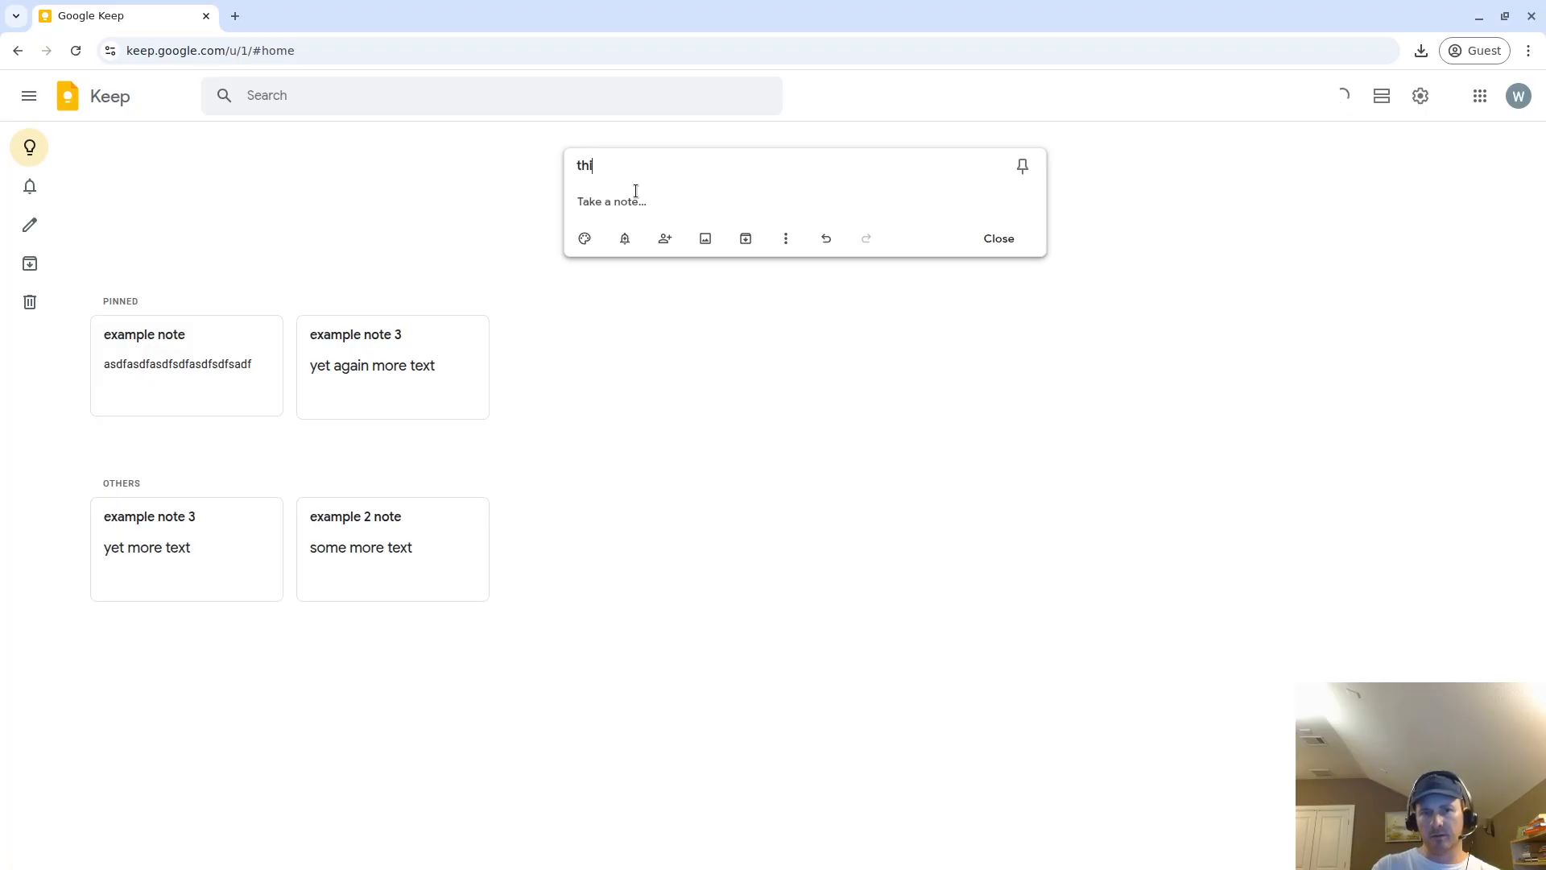
pyautogui.press('BackSpace')
pyautogui.press('BackSpace')
pyautogui.press('BackSpace')
pyautogui.press('BackSpace')
pyautogui.write('learning phy')
pyautogui.press('BackSpace')
pyautogui.press('BackSpace')
pyautogui.press('BackSpace')
pyautogui.write('spanish')
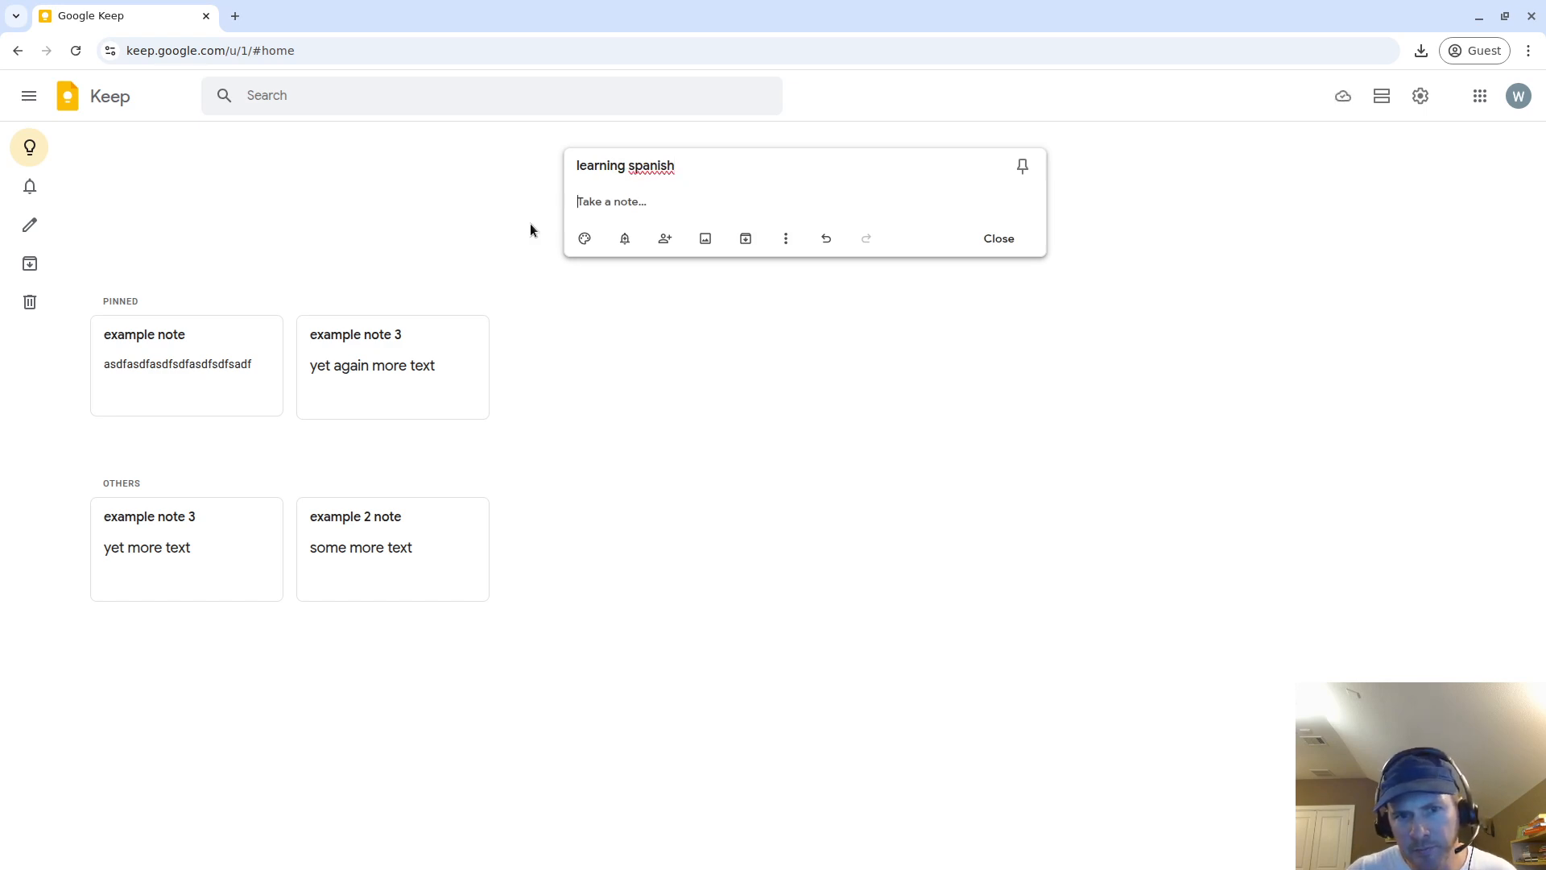
# Give the "learning spanish" note the green tree-grove background, save it, and place it after the other unpinned notes
pyautogui.click(588, 239)
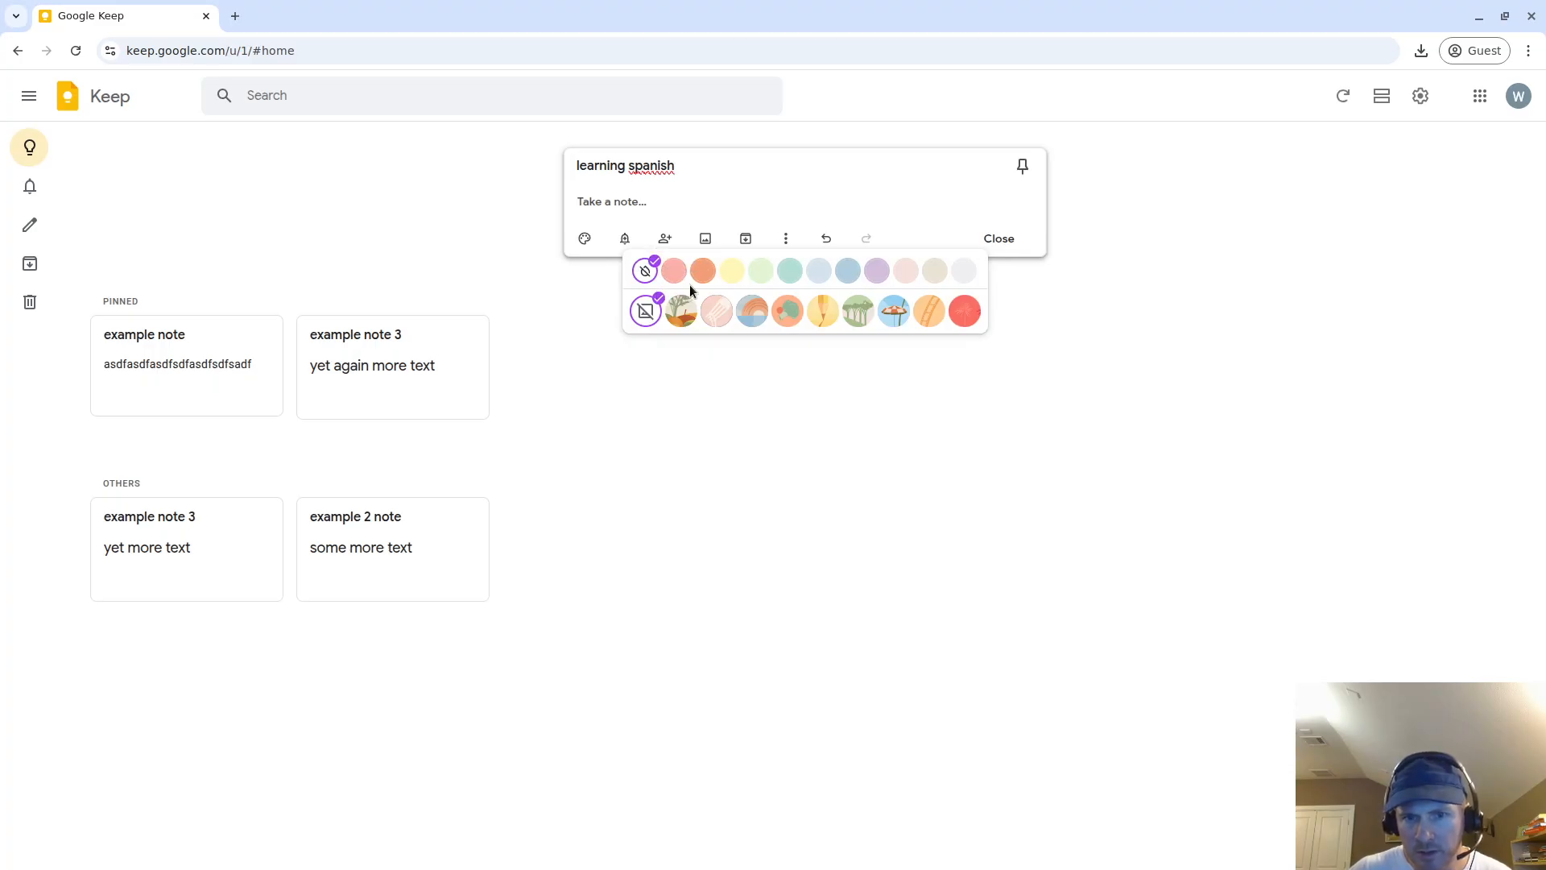
pyautogui.click(858, 310)
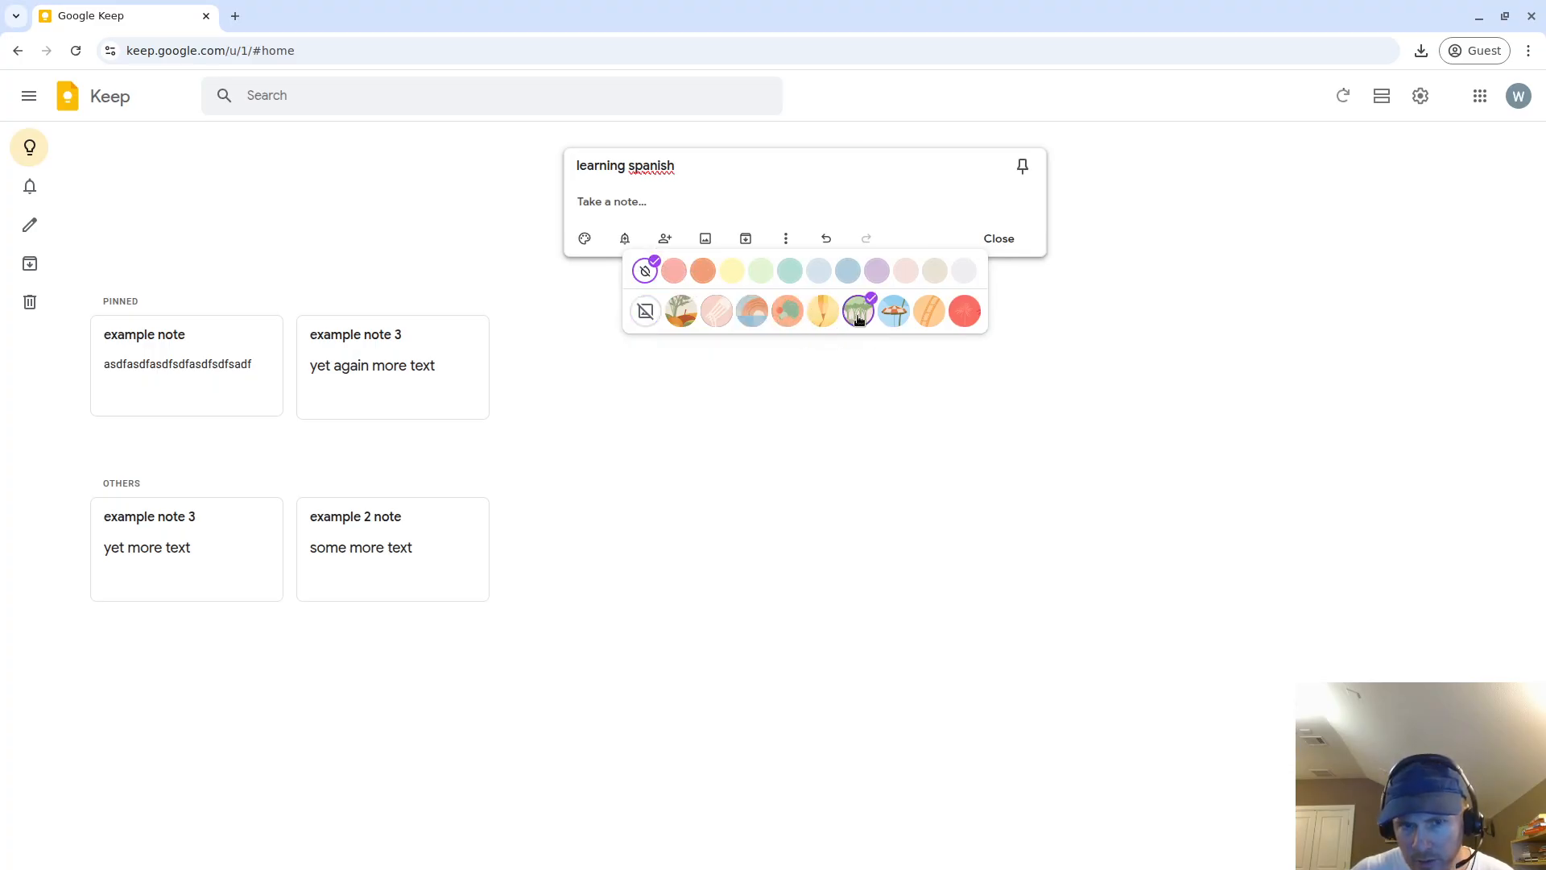
pyautogui.click(867, 416)
pyautogui.moveTo(231, 483); pyautogui.dragTo(582, 470)
# Reopen the "learning spanish" note, set its color to salmon pink and close it
pyautogui.click(582, 470)
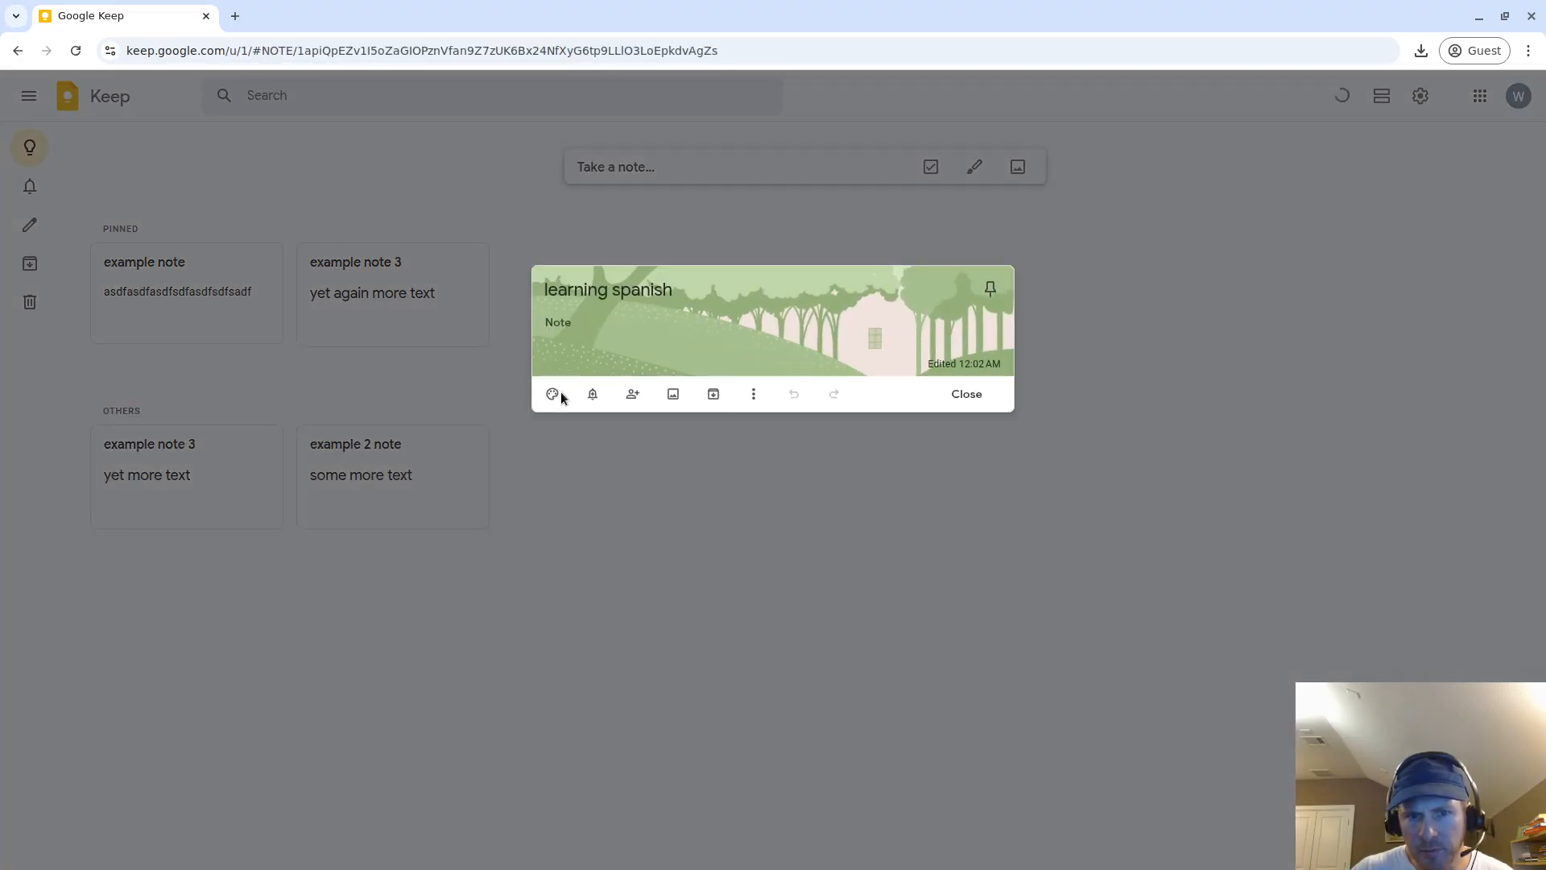
pyautogui.click(552, 393)
pyautogui.click(641, 423)
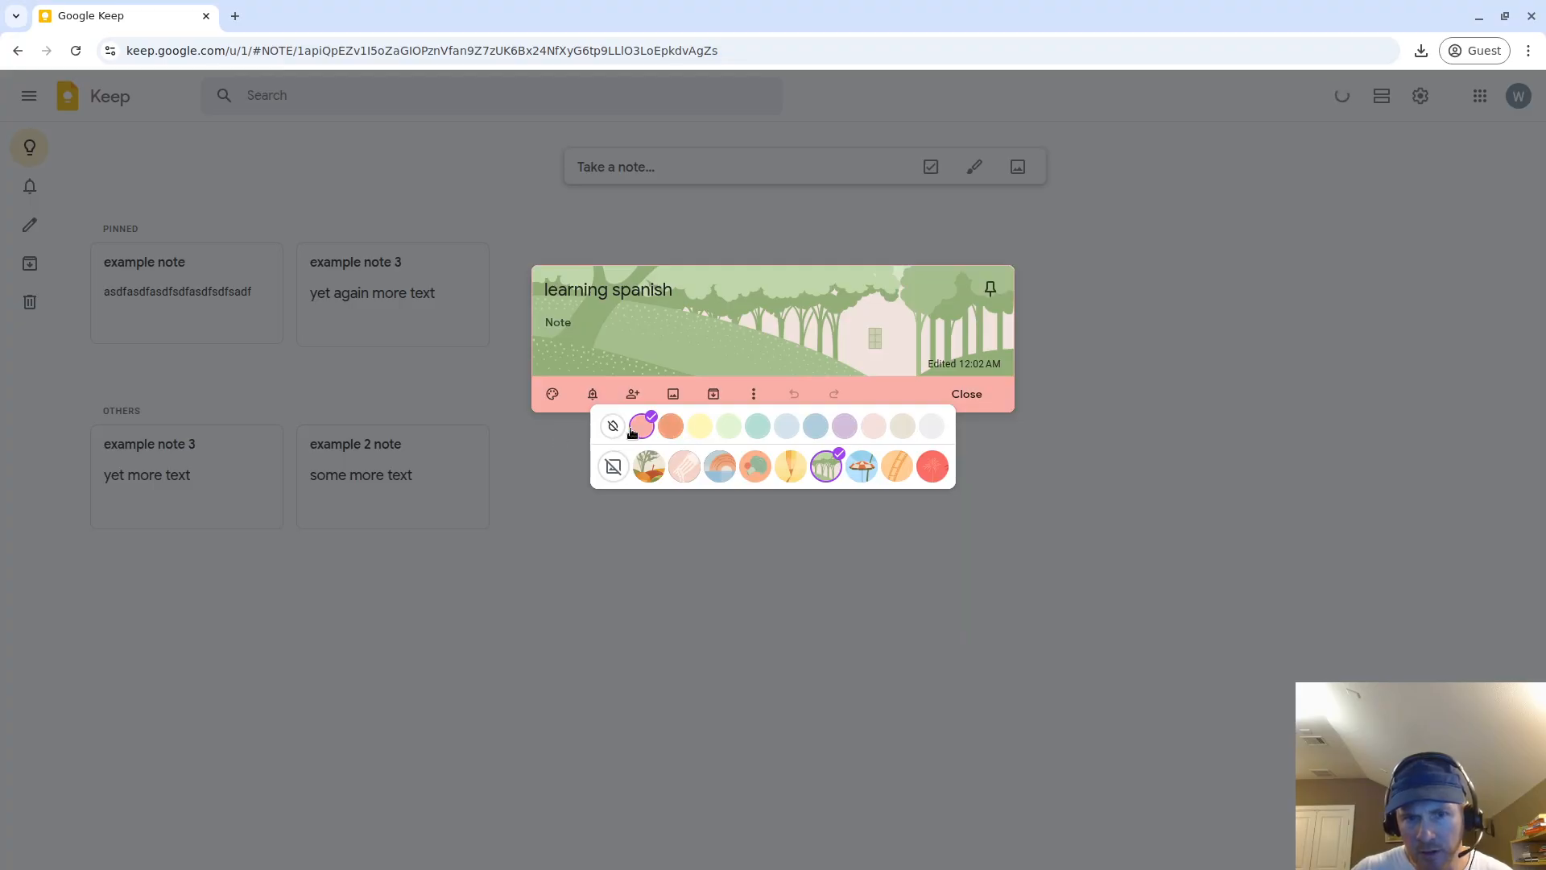
pyautogui.click(1167, 587)
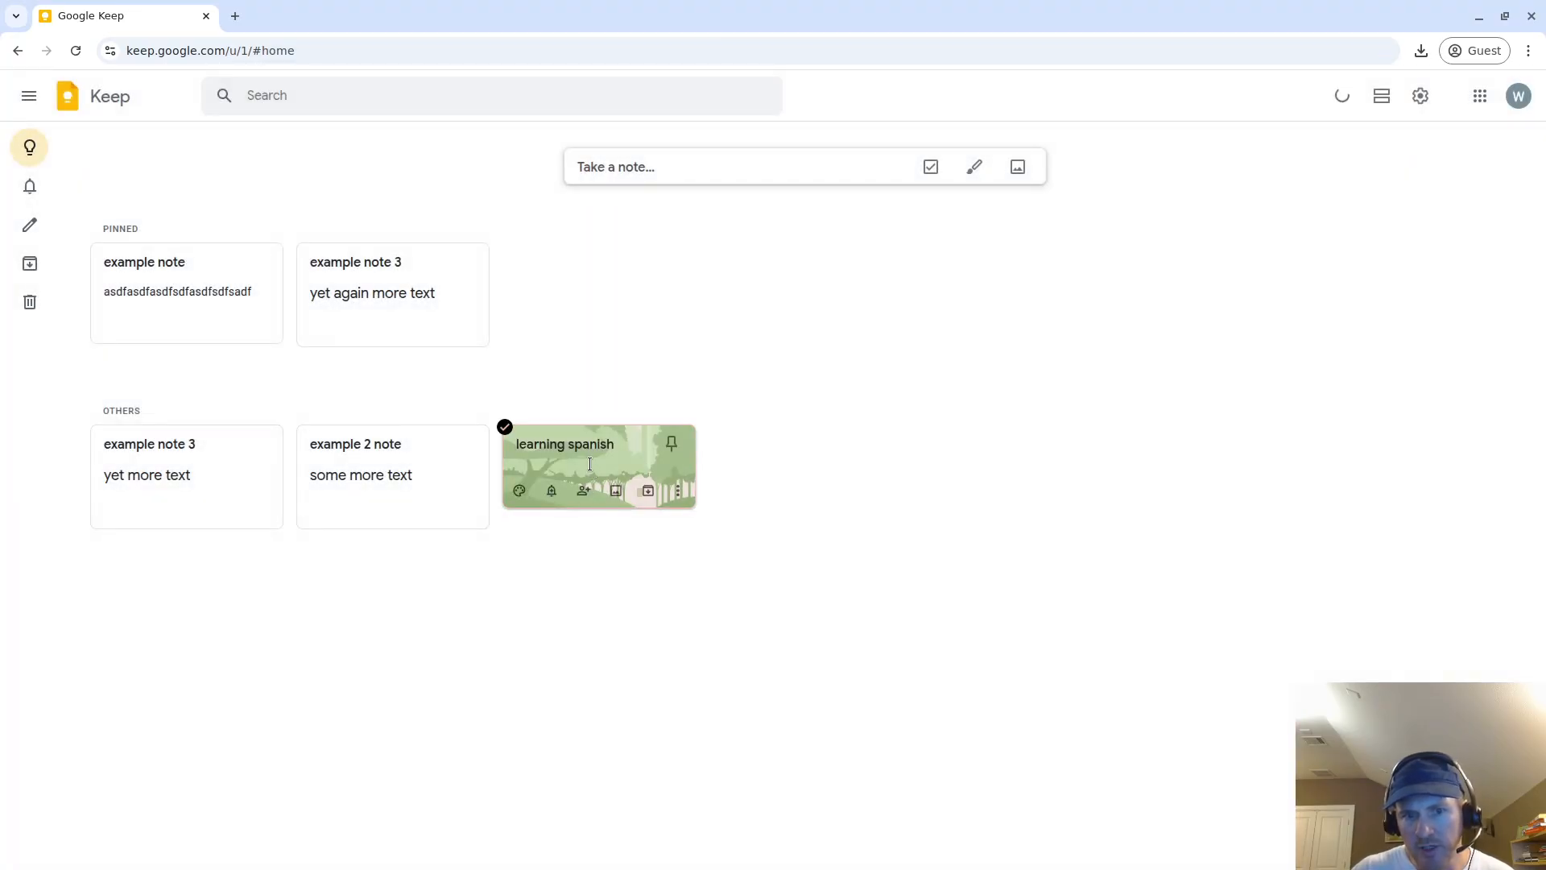
# Try out the preset colors on the "learning spanish" note, finishing with the light grey one
pyautogui.click(590, 464)
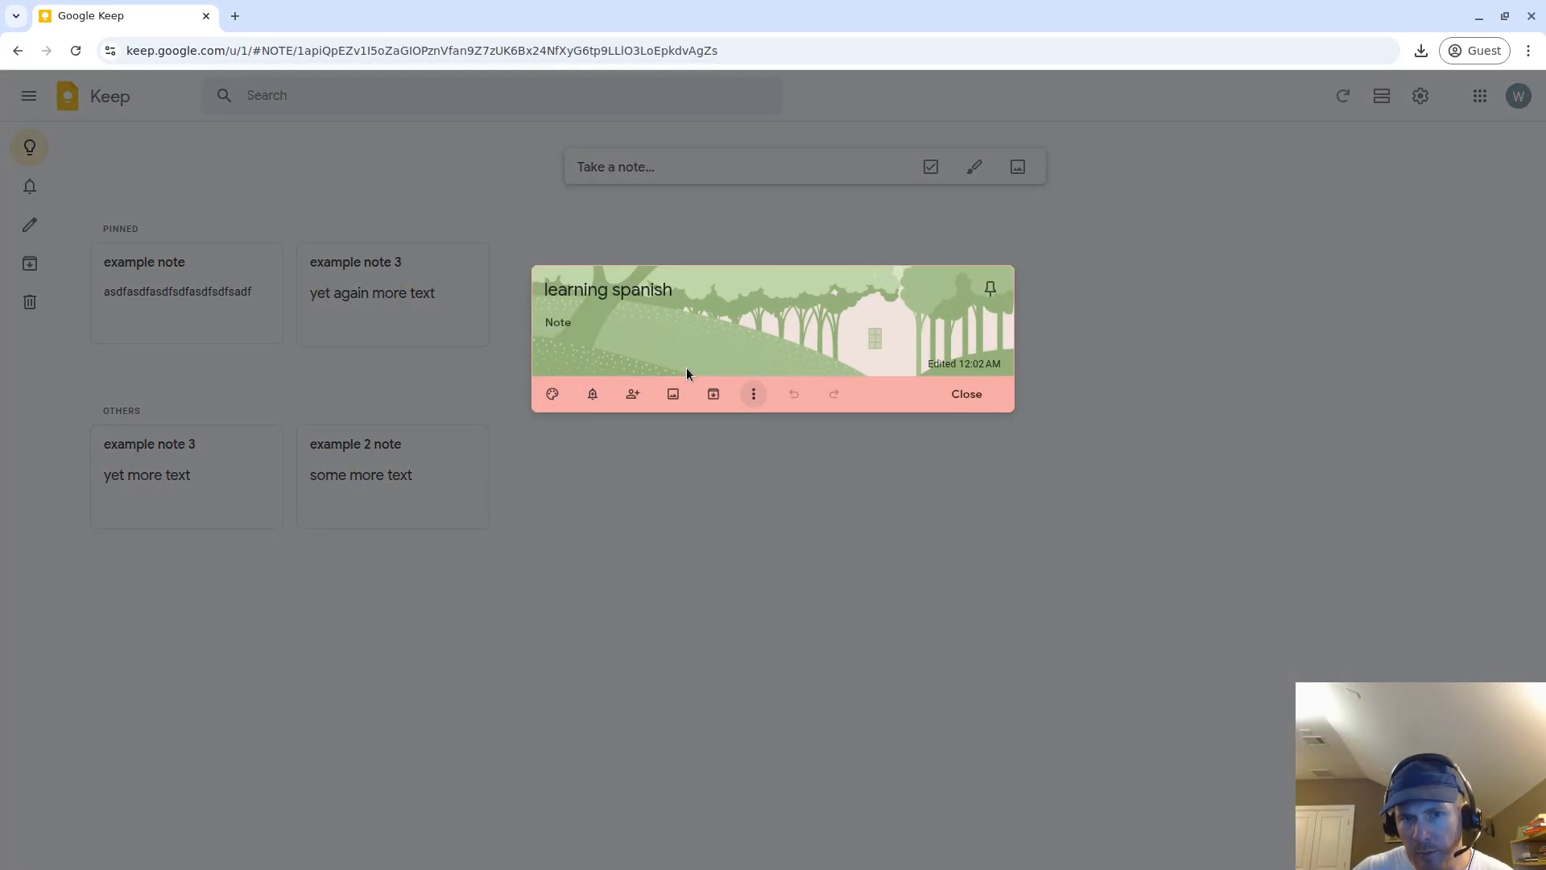
pyautogui.click(554, 394)
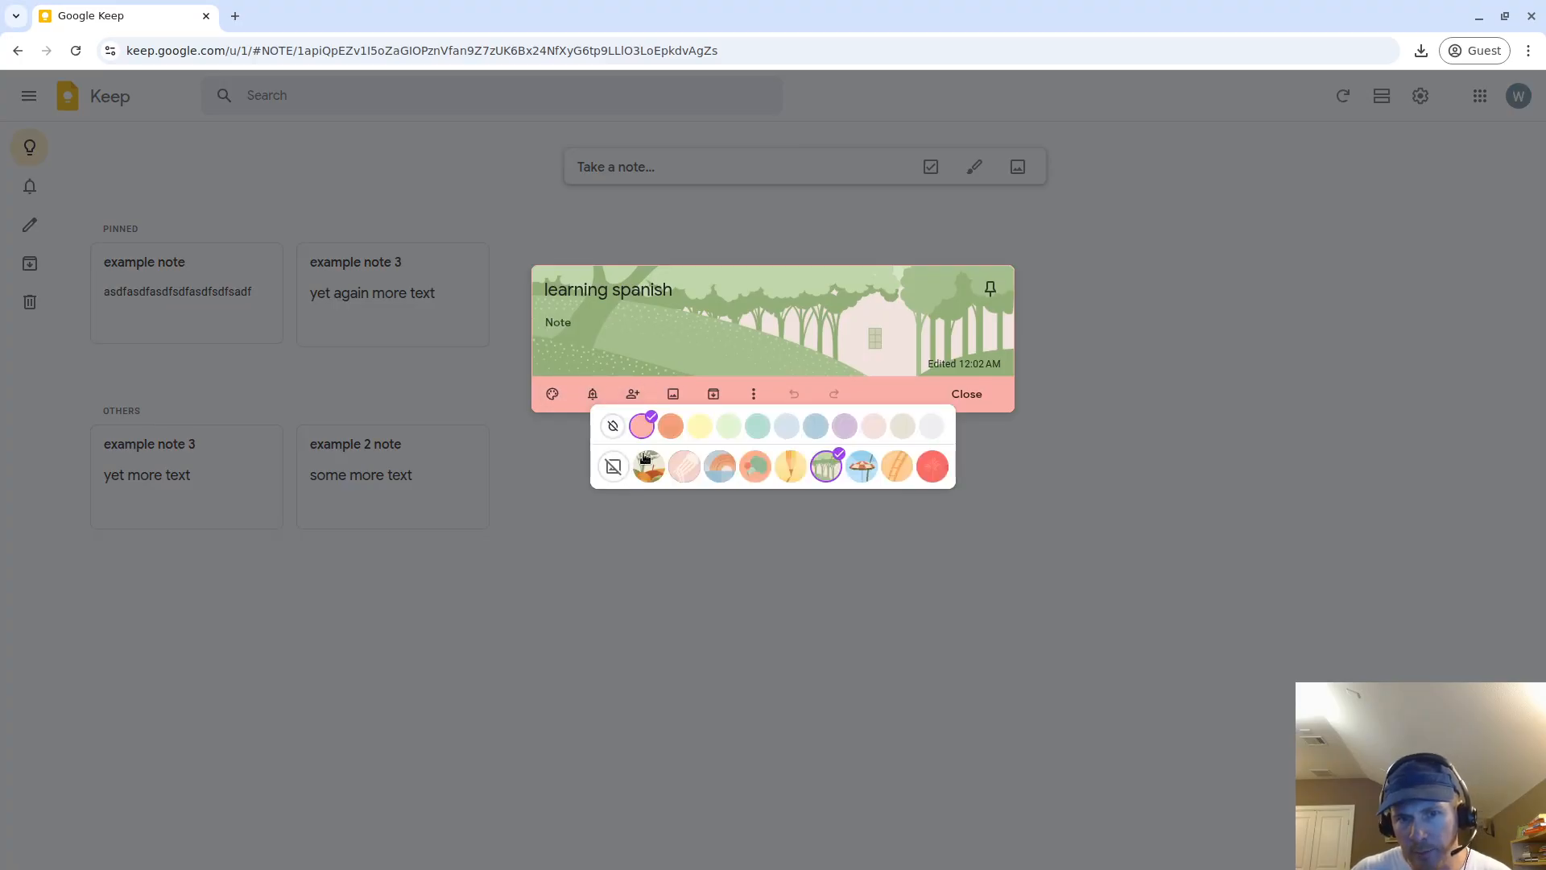
pyautogui.click(671, 425)
pyautogui.click(642, 426)
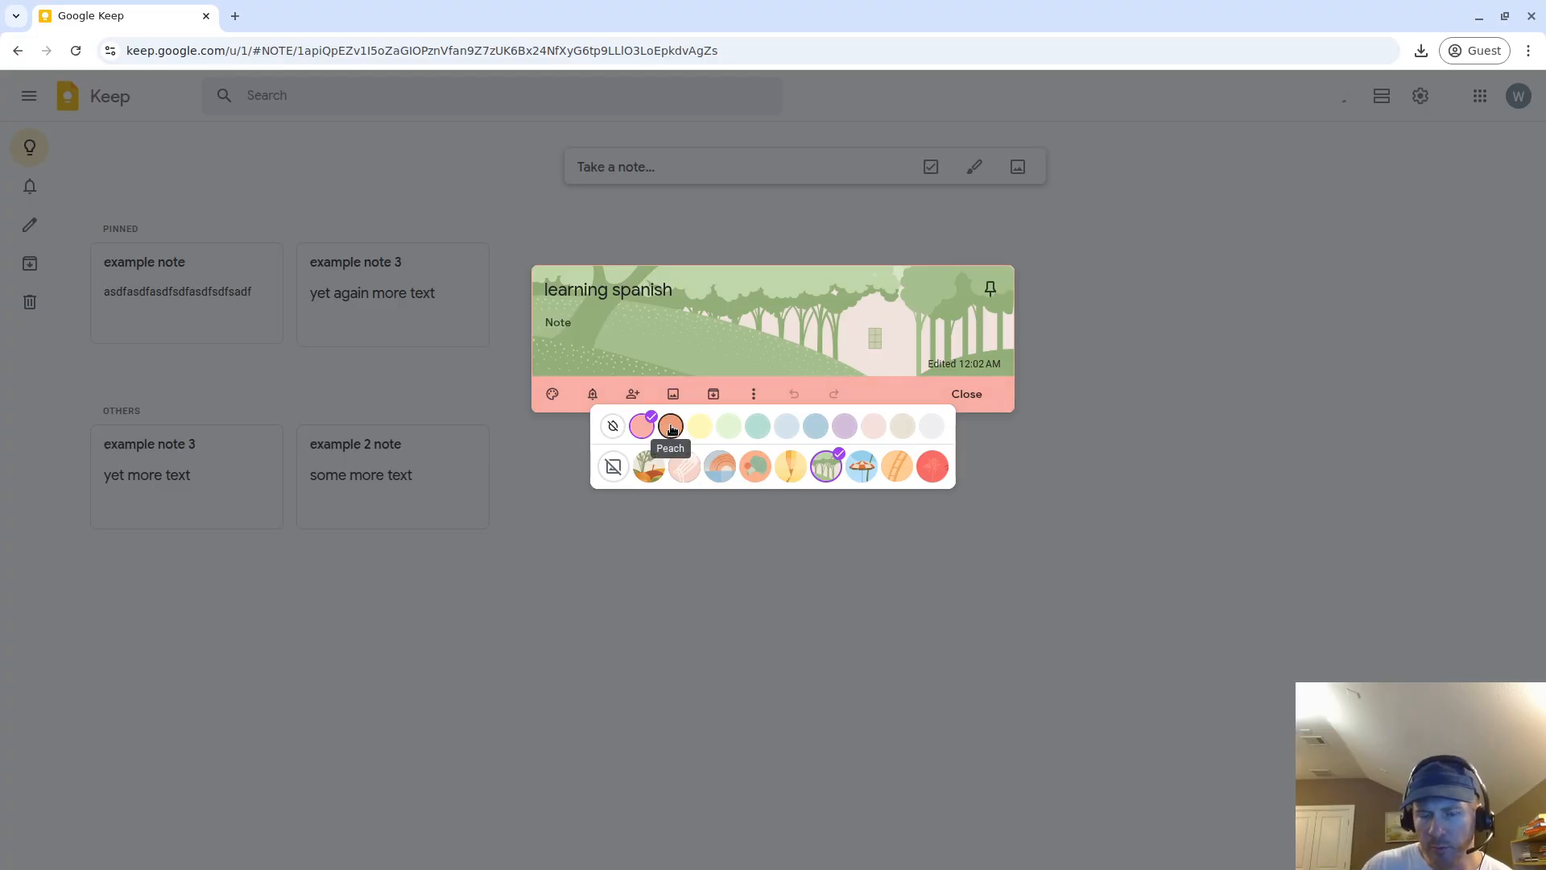
pyautogui.click(671, 427)
pyautogui.click(636, 430)
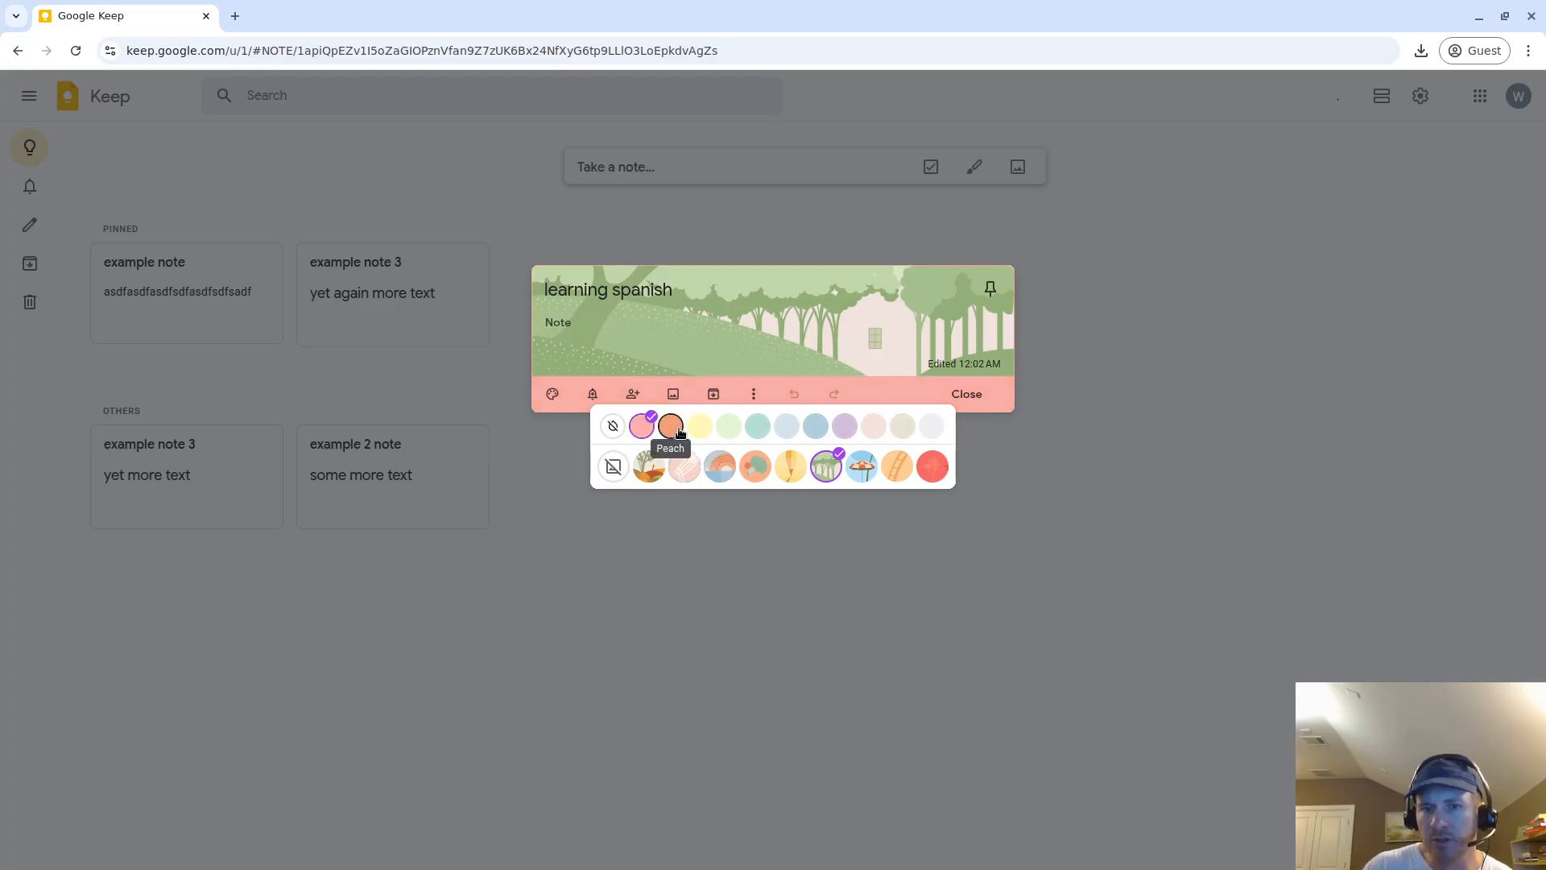
pyautogui.click(702, 426)
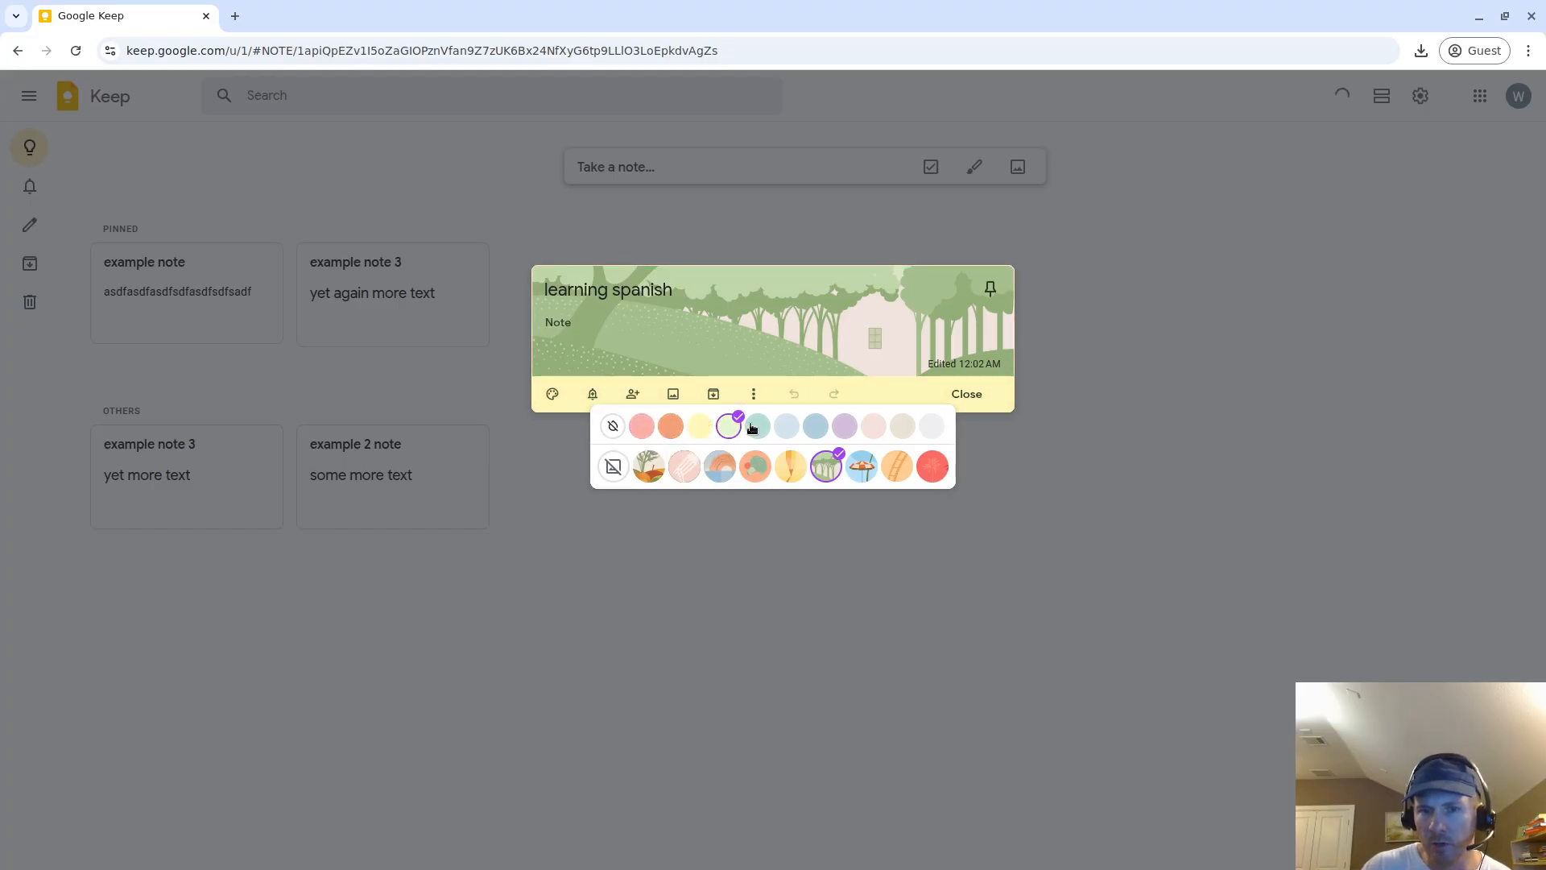
pyautogui.click(757, 426)
pyautogui.click(788, 426)
pyautogui.click(815, 426)
pyautogui.click(845, 427)
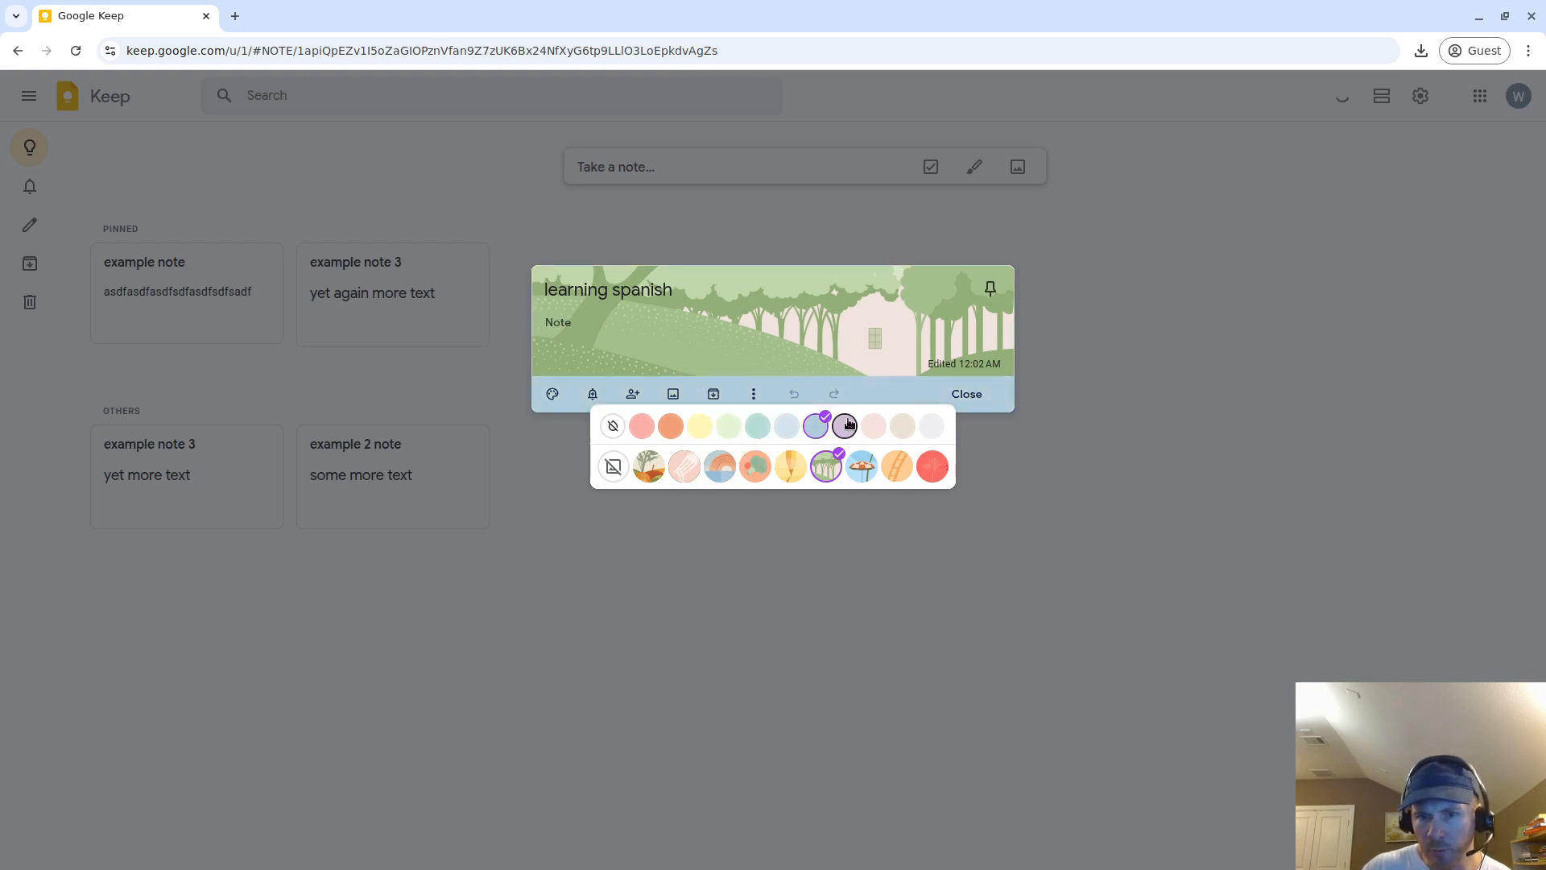
pyautogui.click(932, 425)
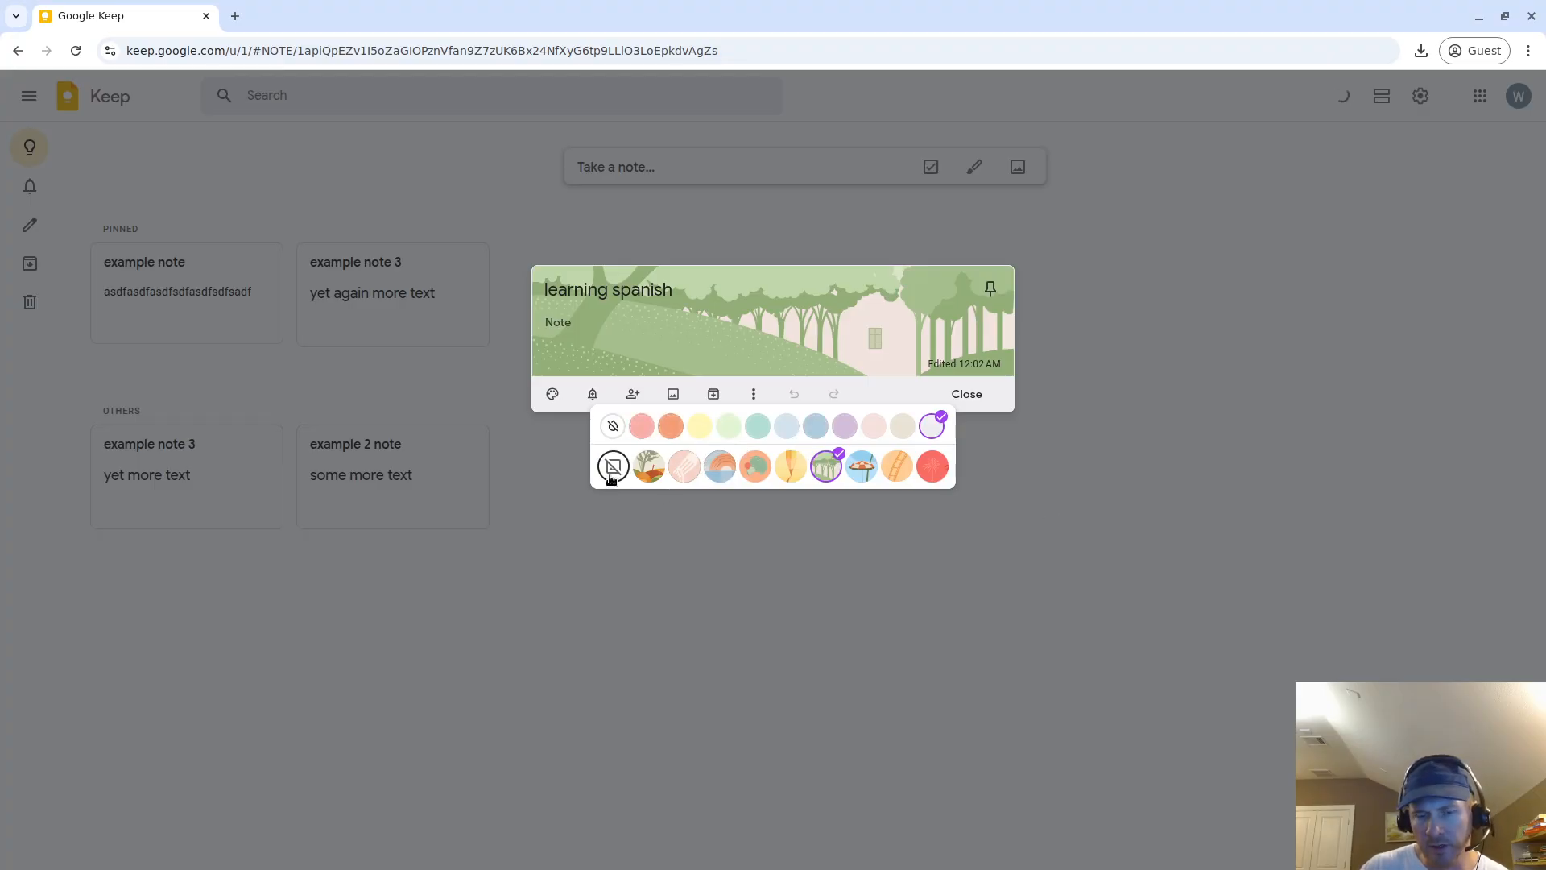
# Cycle the "learning spanish" note through the background images, settle on the fruit-and-vegetable one, and close the note
pyautogui.click(651, 479)
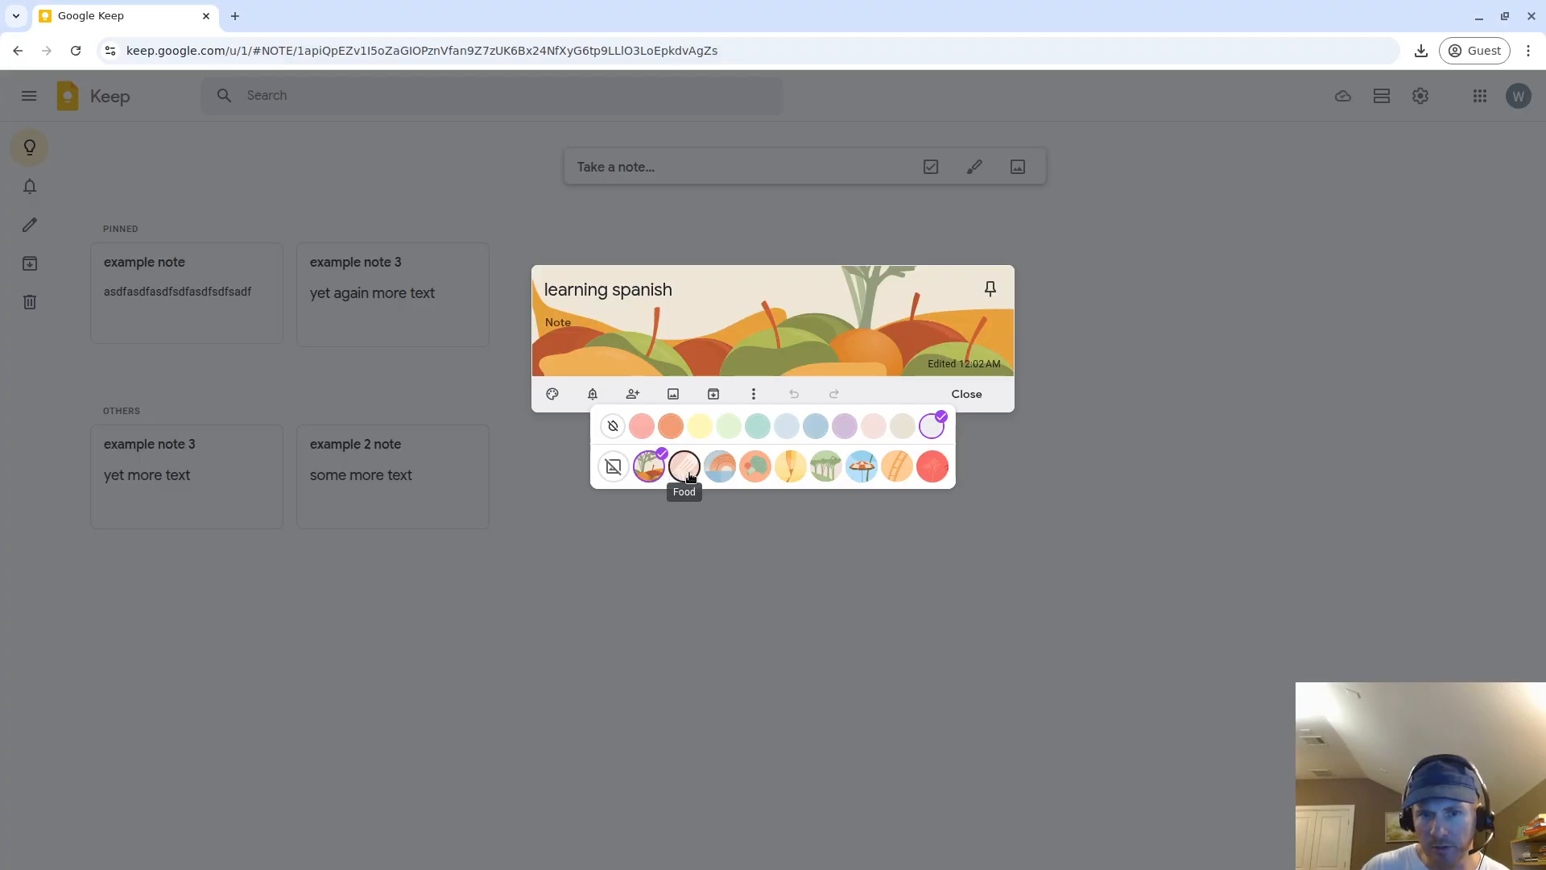
pyautogui.click(676, 473)
pyautogui.click(718, 471)
pyautogui.click(753, 471)
pyautogui.click(791, 470)
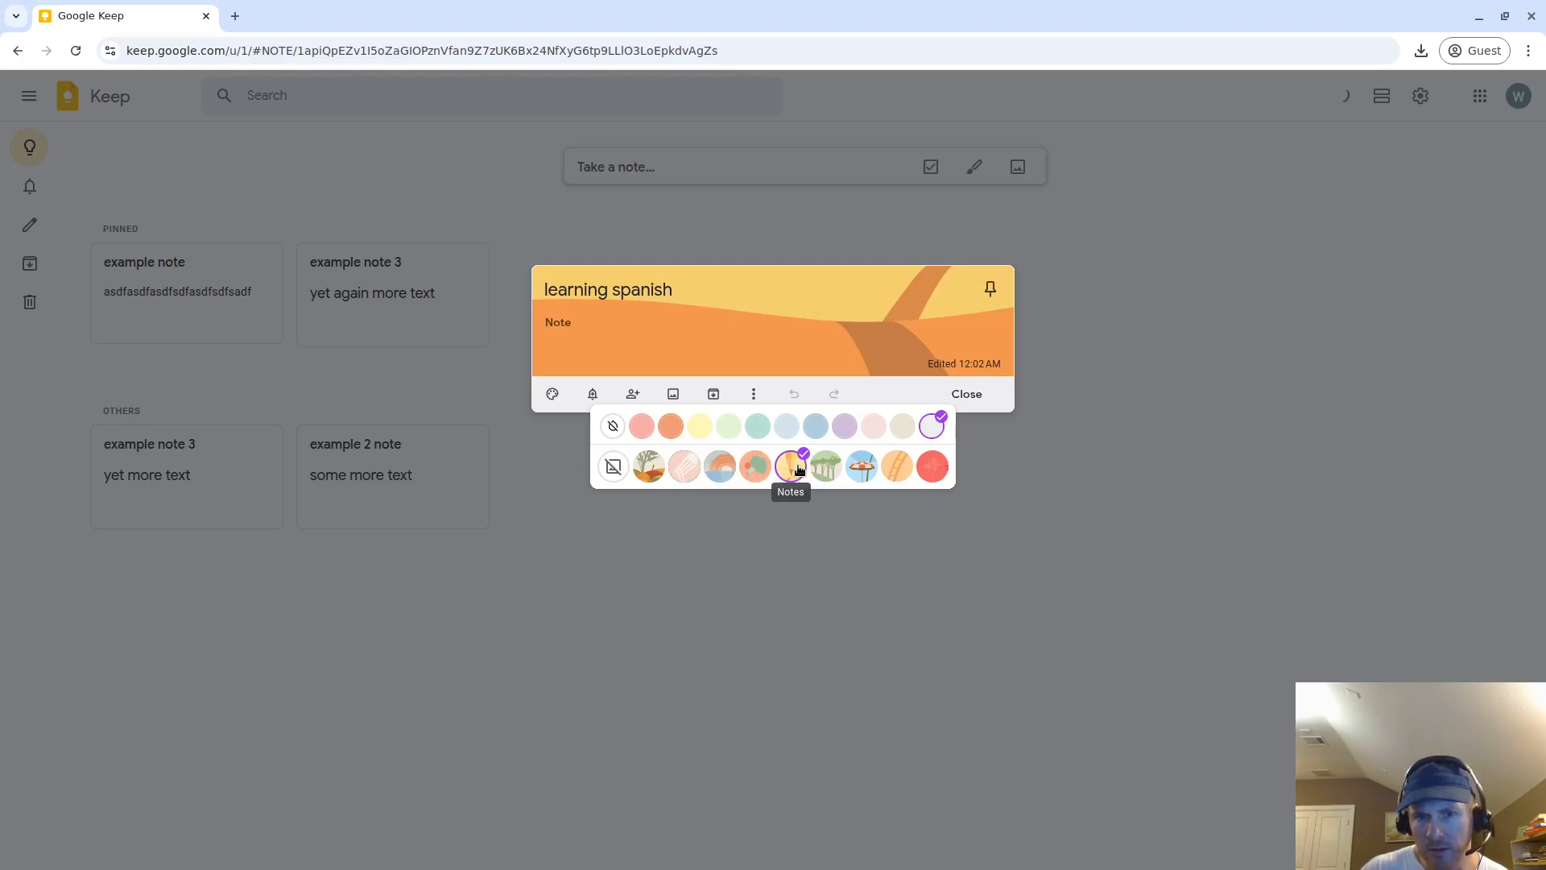
pyautogui.click(825, 469)
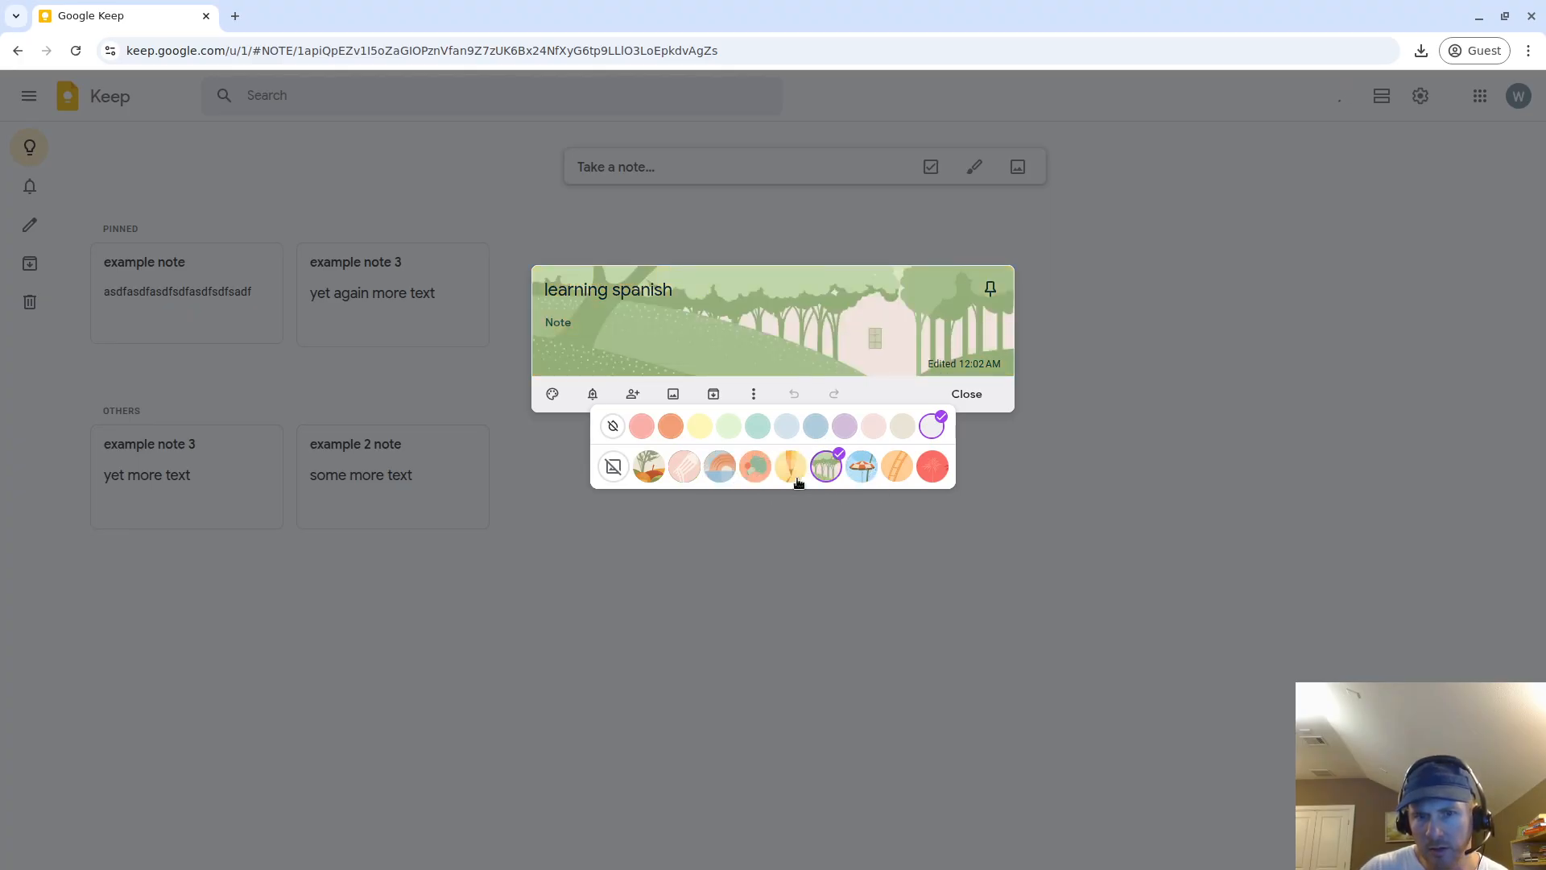
pyautogui.click(860, 471)
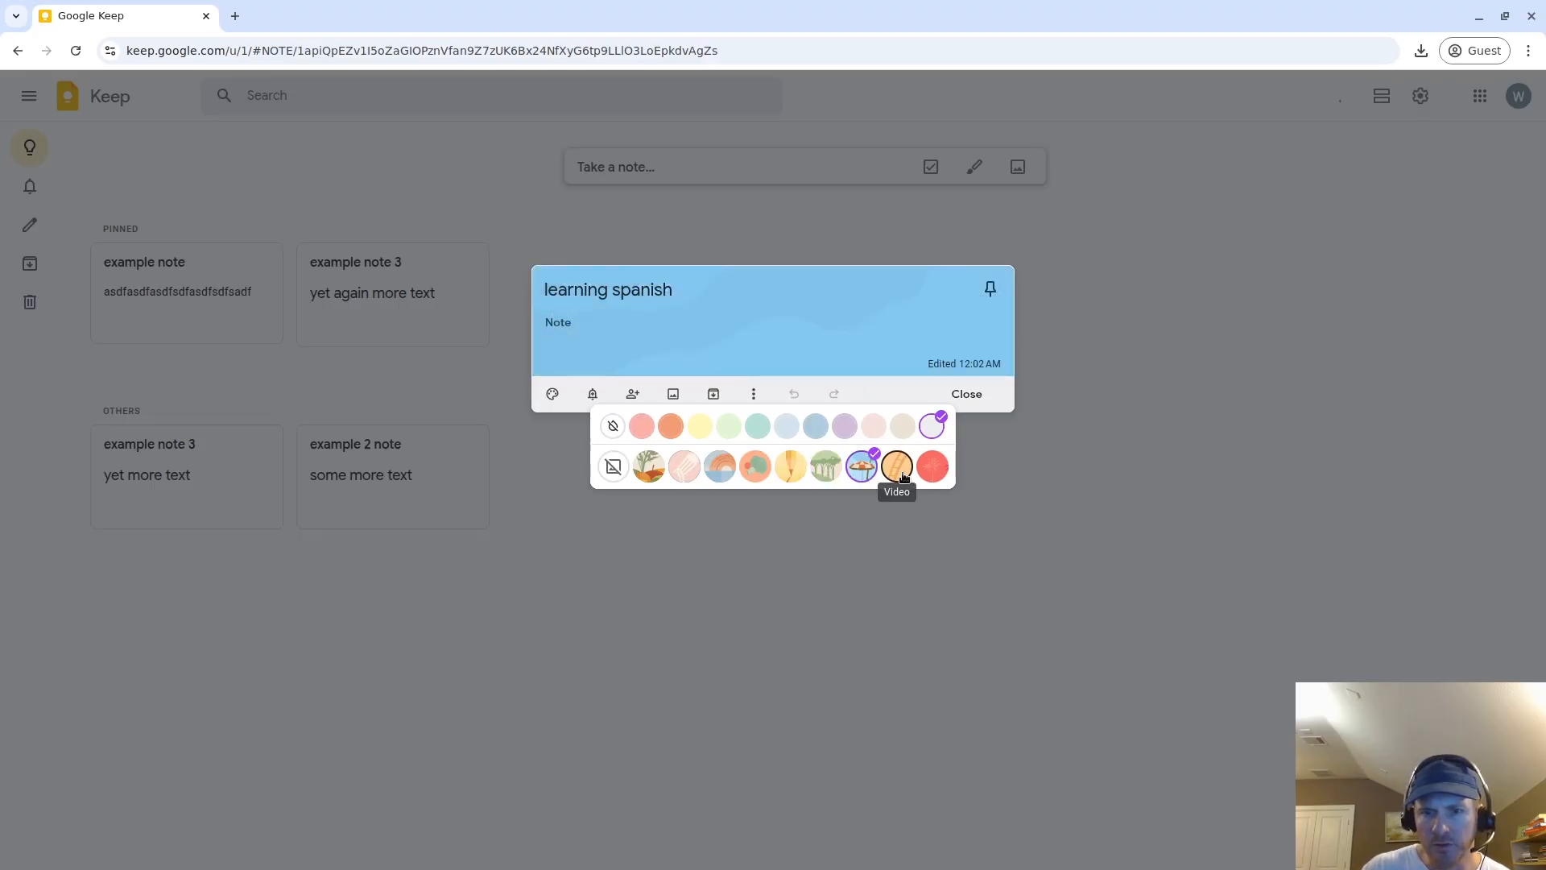
pyautogui.click(903, 475)
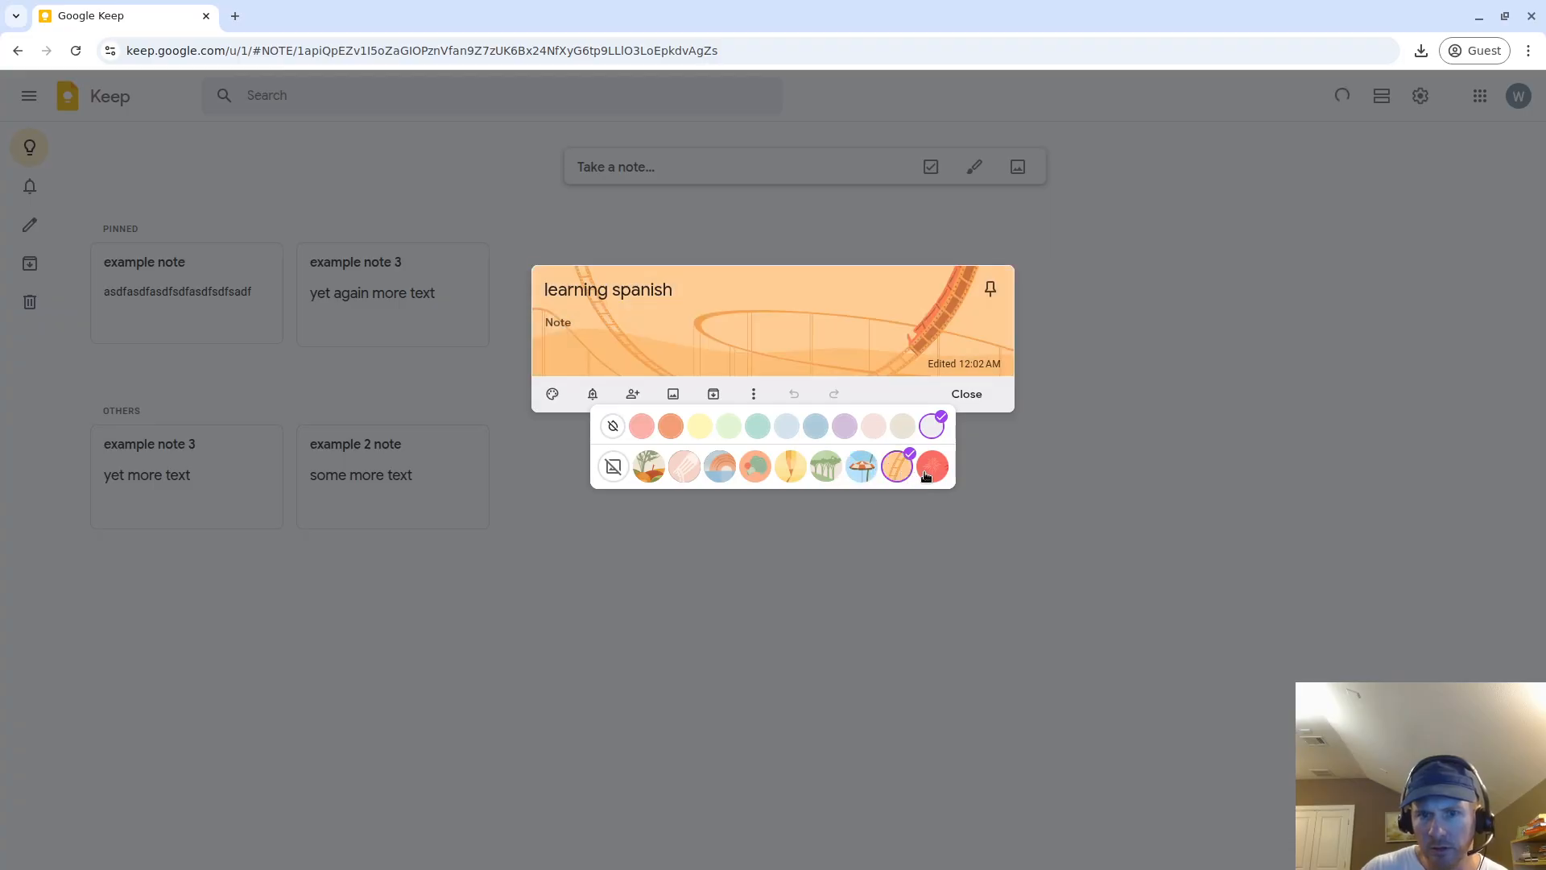
pyautogui.click(933, 471)
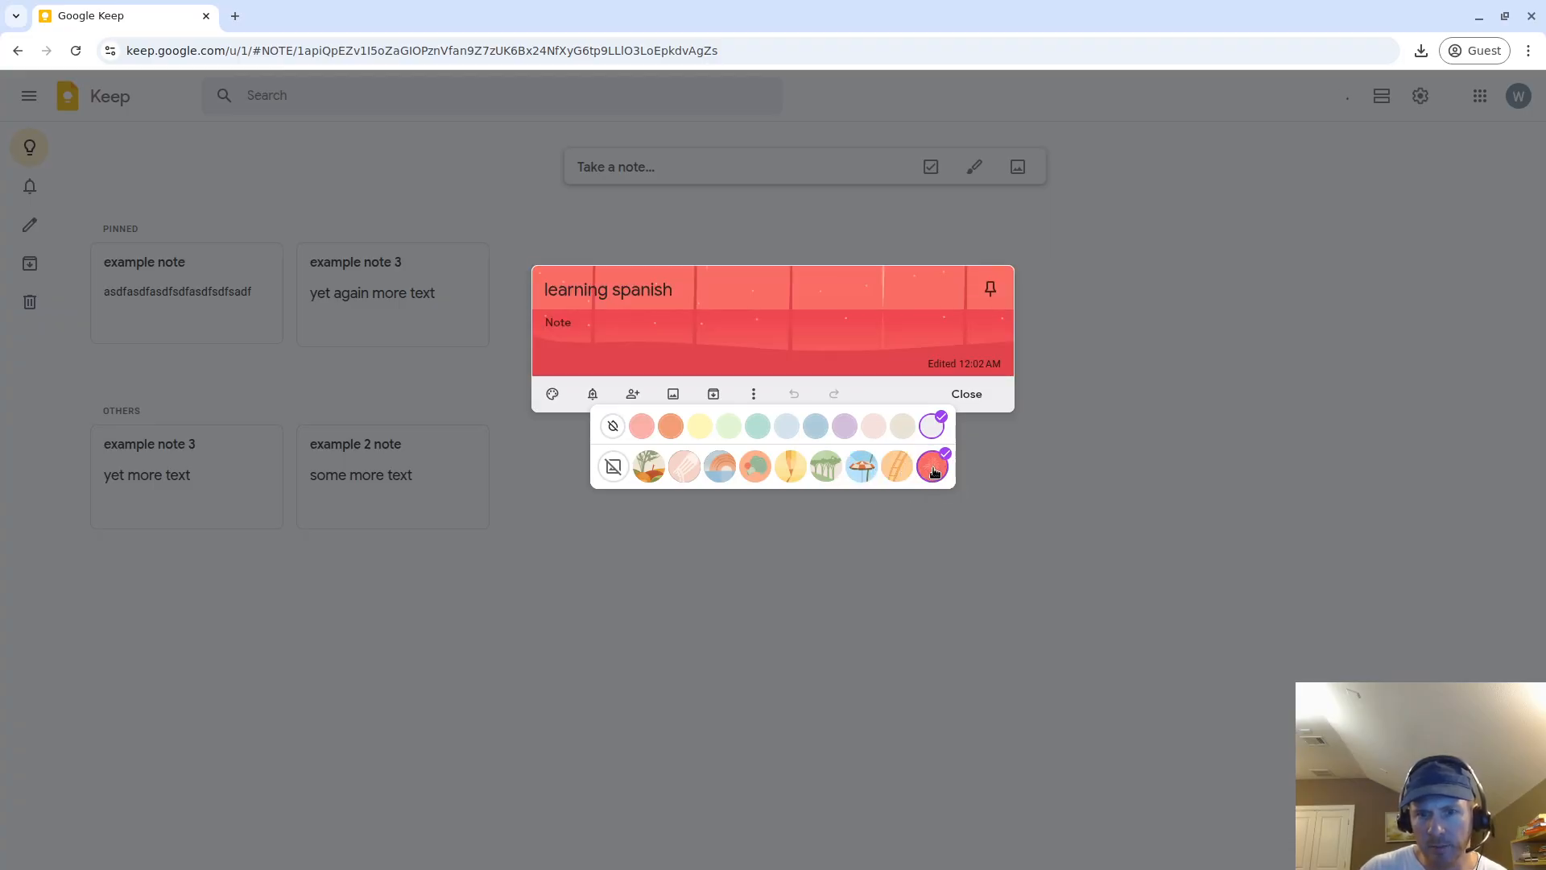
pyautogui.click(648, 464)
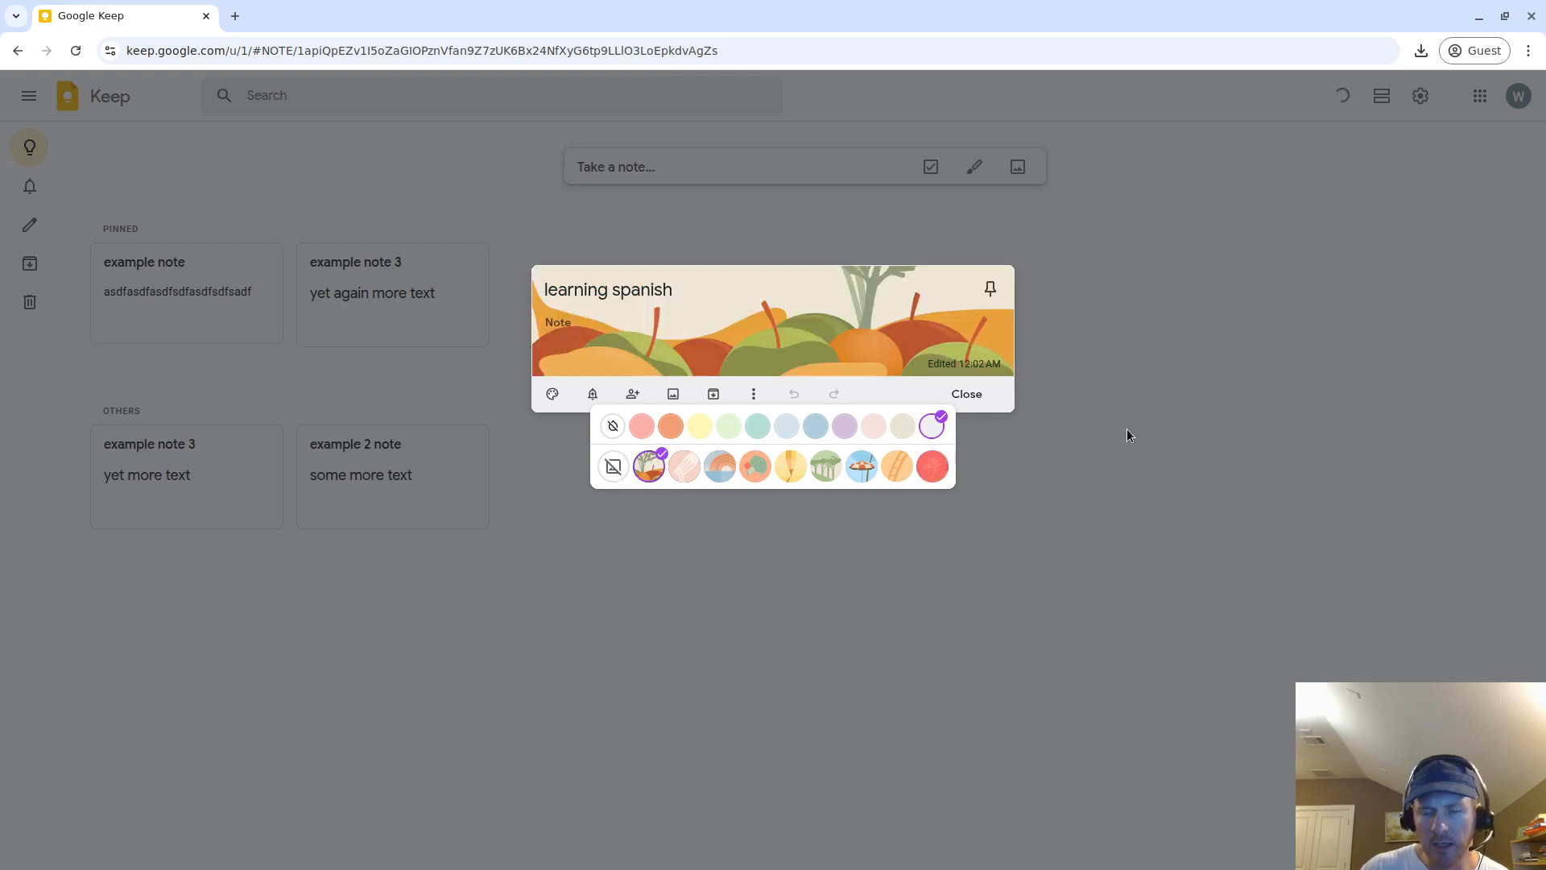
pyautogui.click(1006, 491)
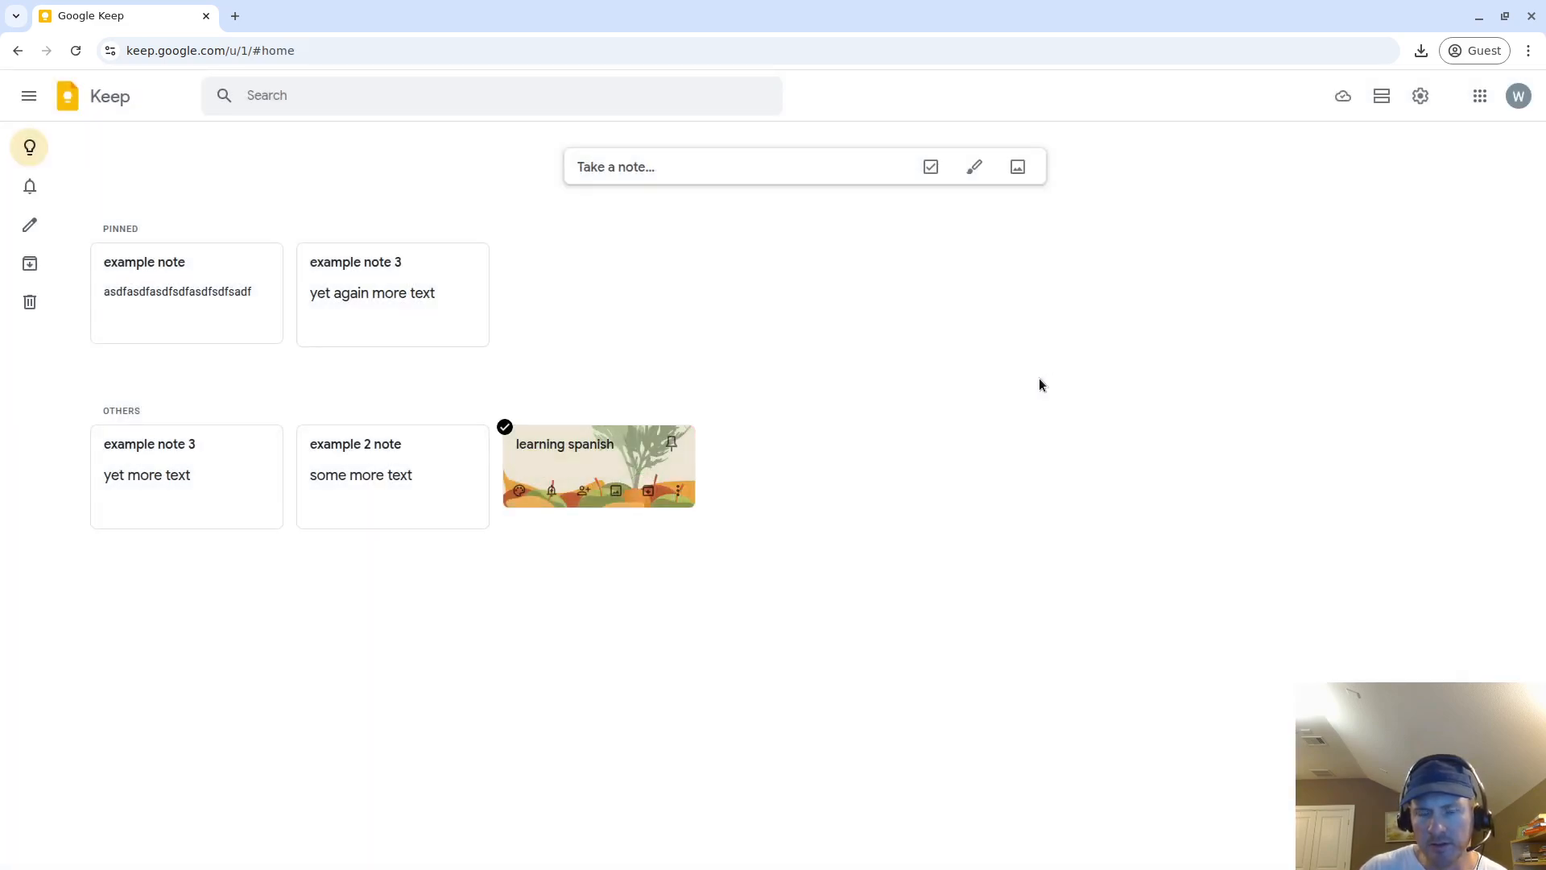
# Set the color of the "example 2 note" note to Peach and close it
pyautogui.click(364, 475)
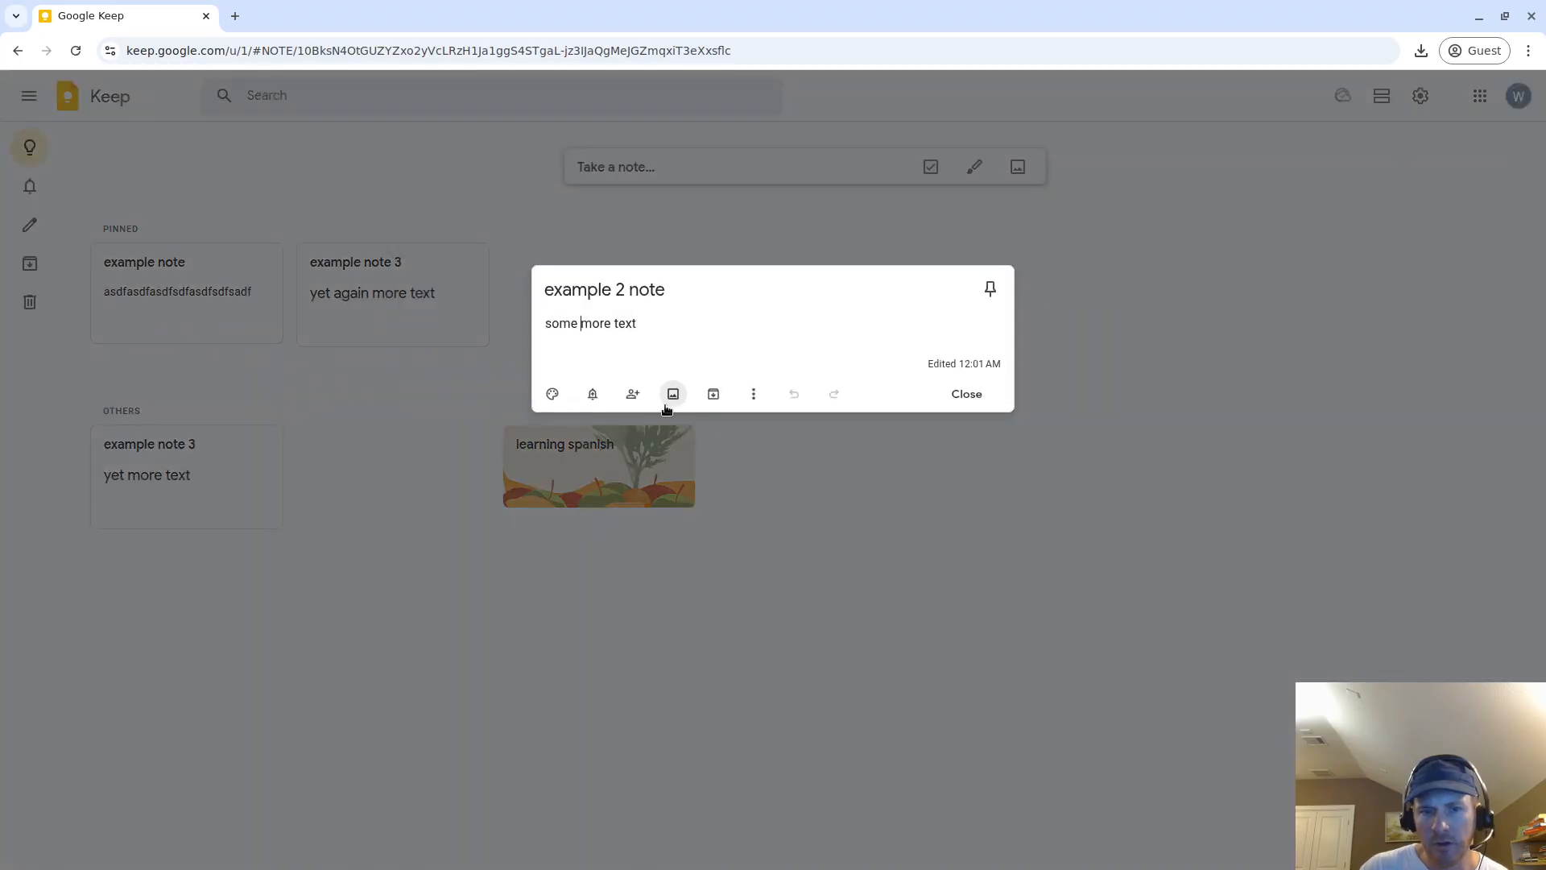
pyautogui.click(554, 392)
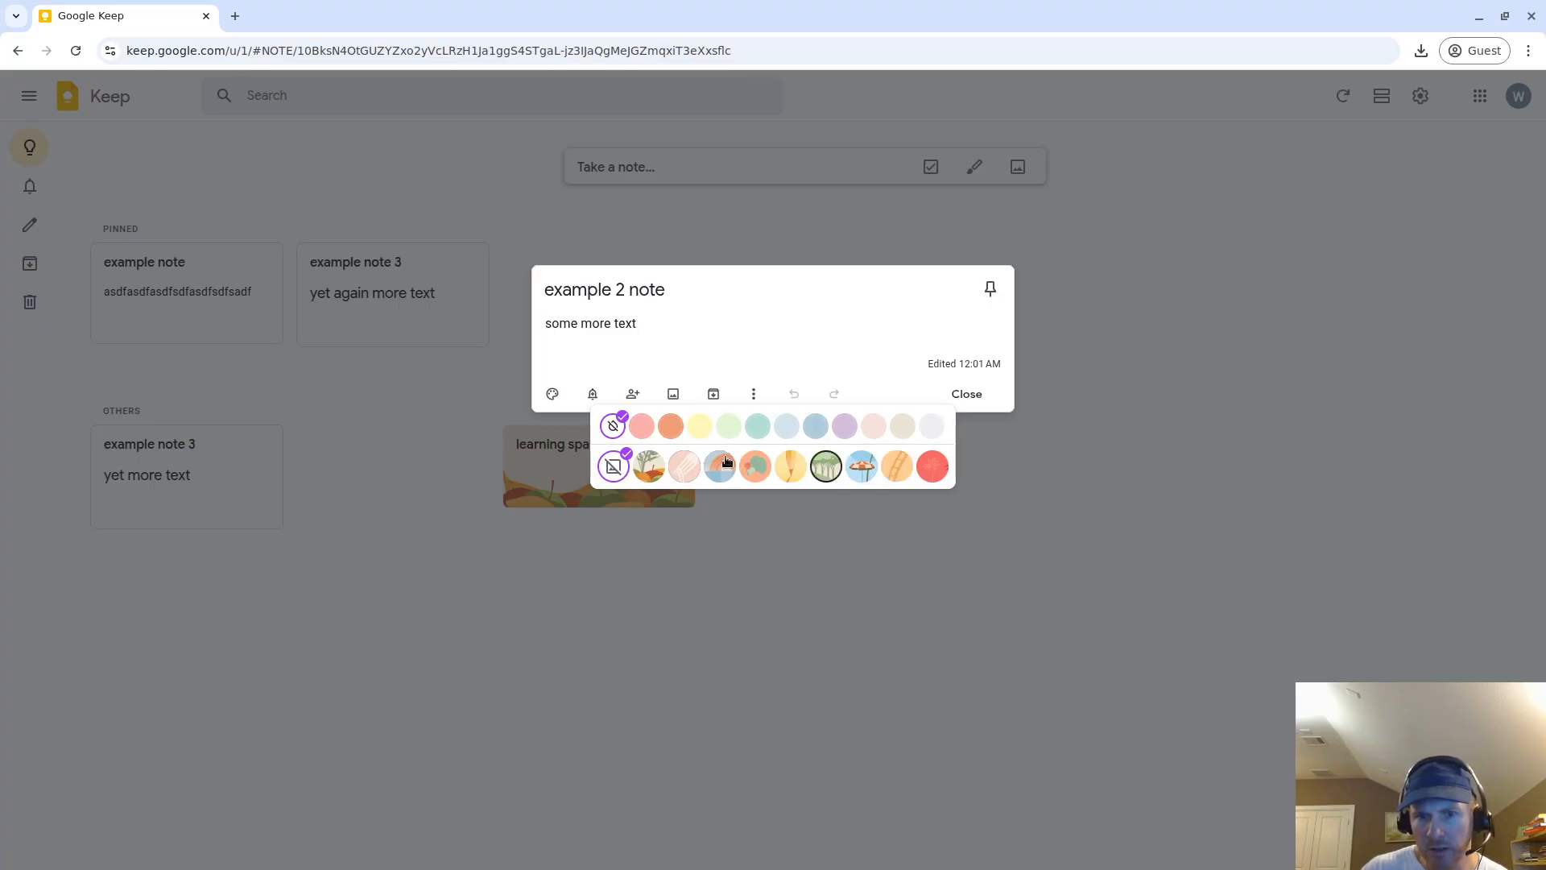
pyautogui.click(662, 422)
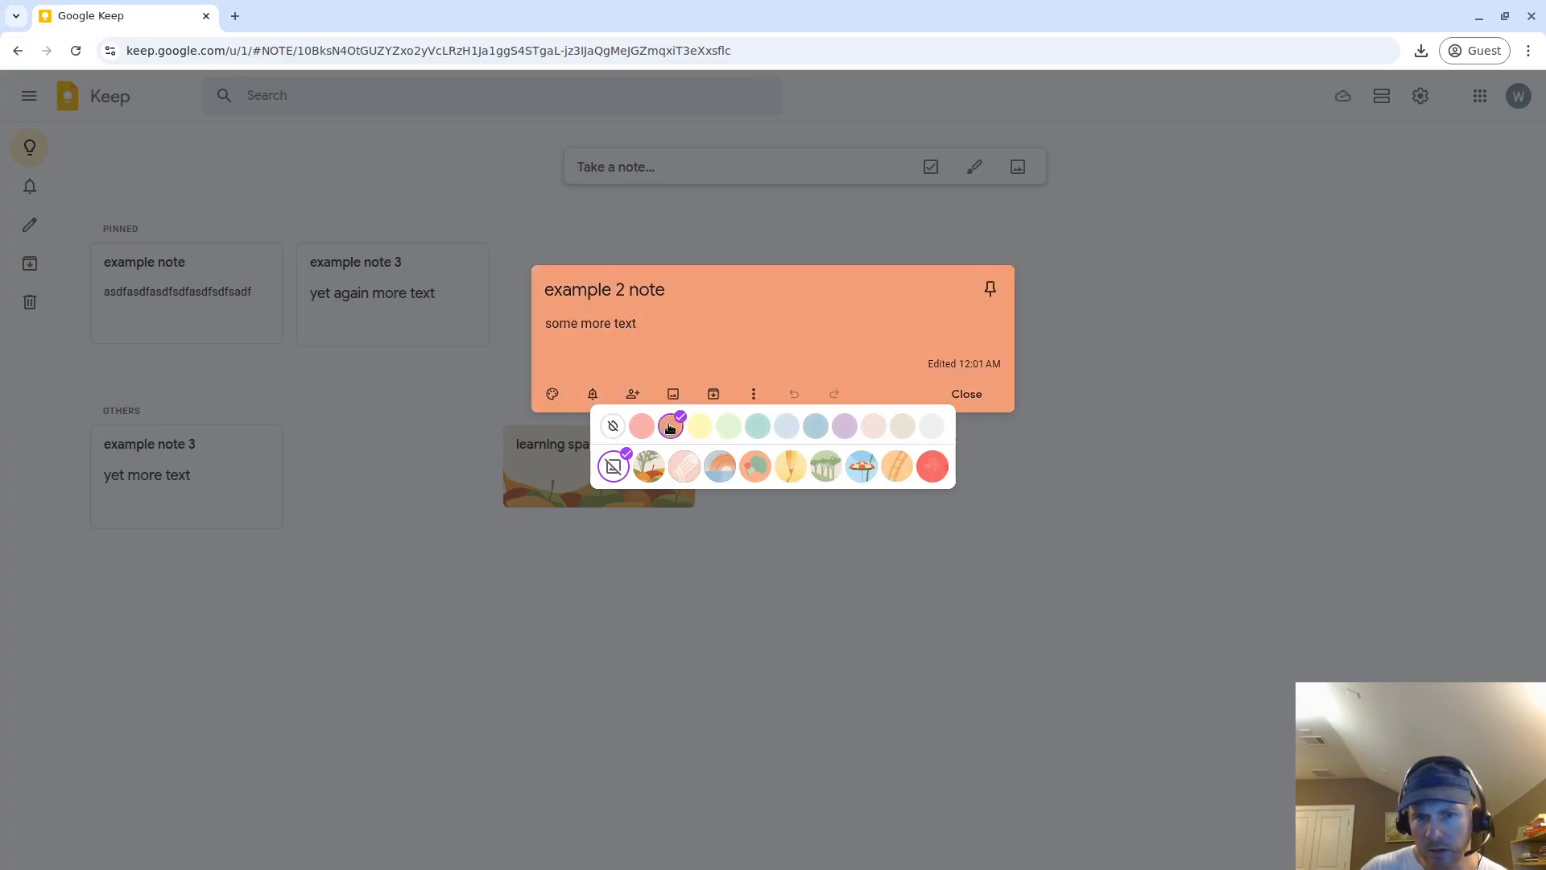
pyautogui.click(844, 563)
# Set the color of the pinned "example note 3" note to salmon pink and close it
pyautogui.click(466, 278)
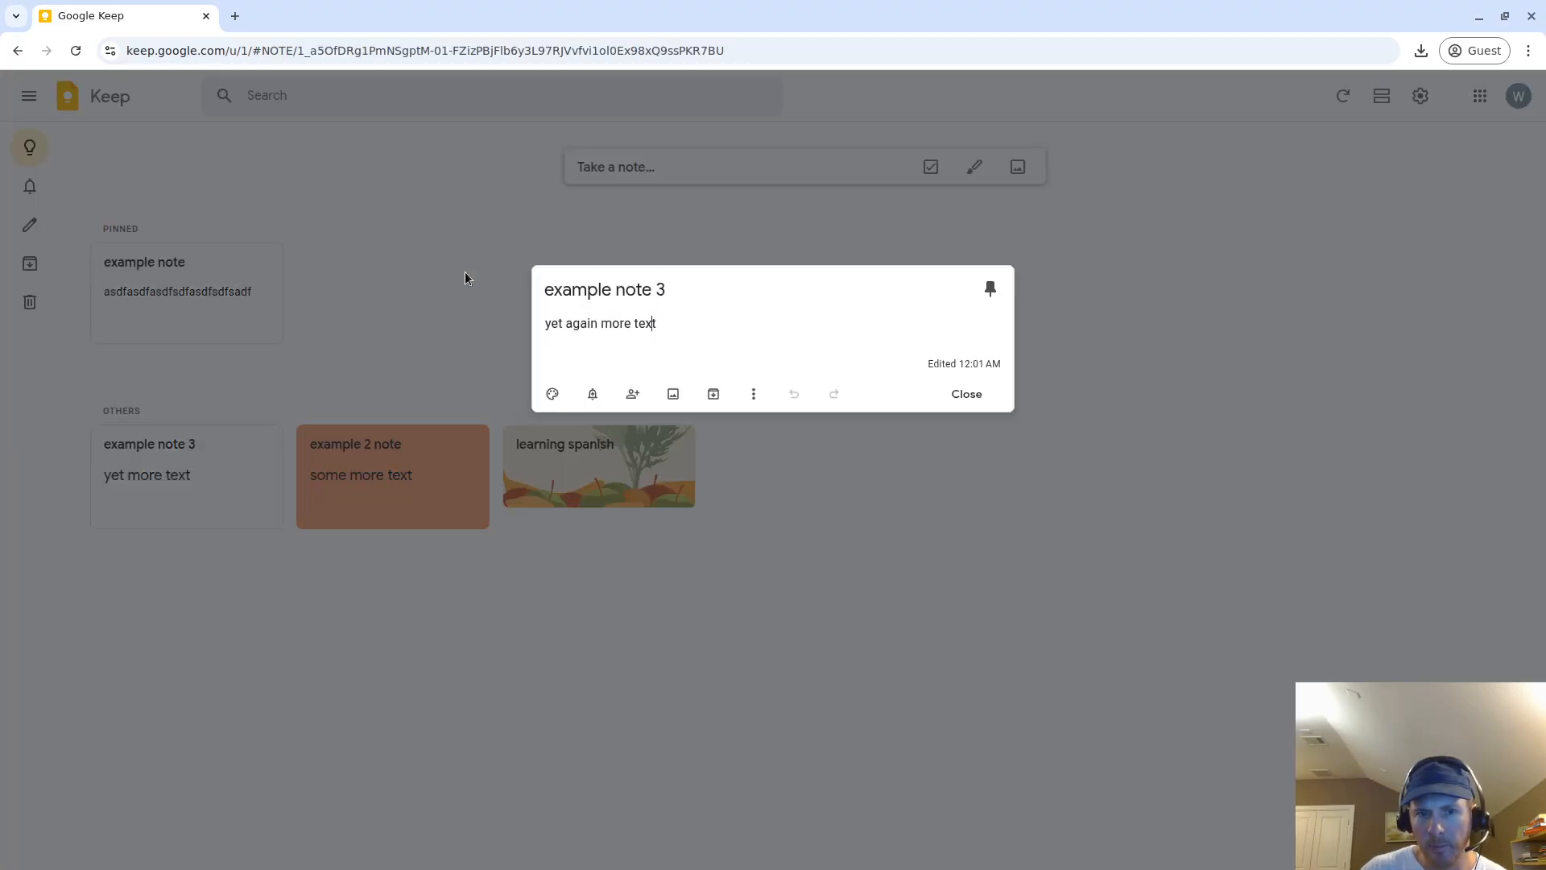
pyautogui.click(753, 394)
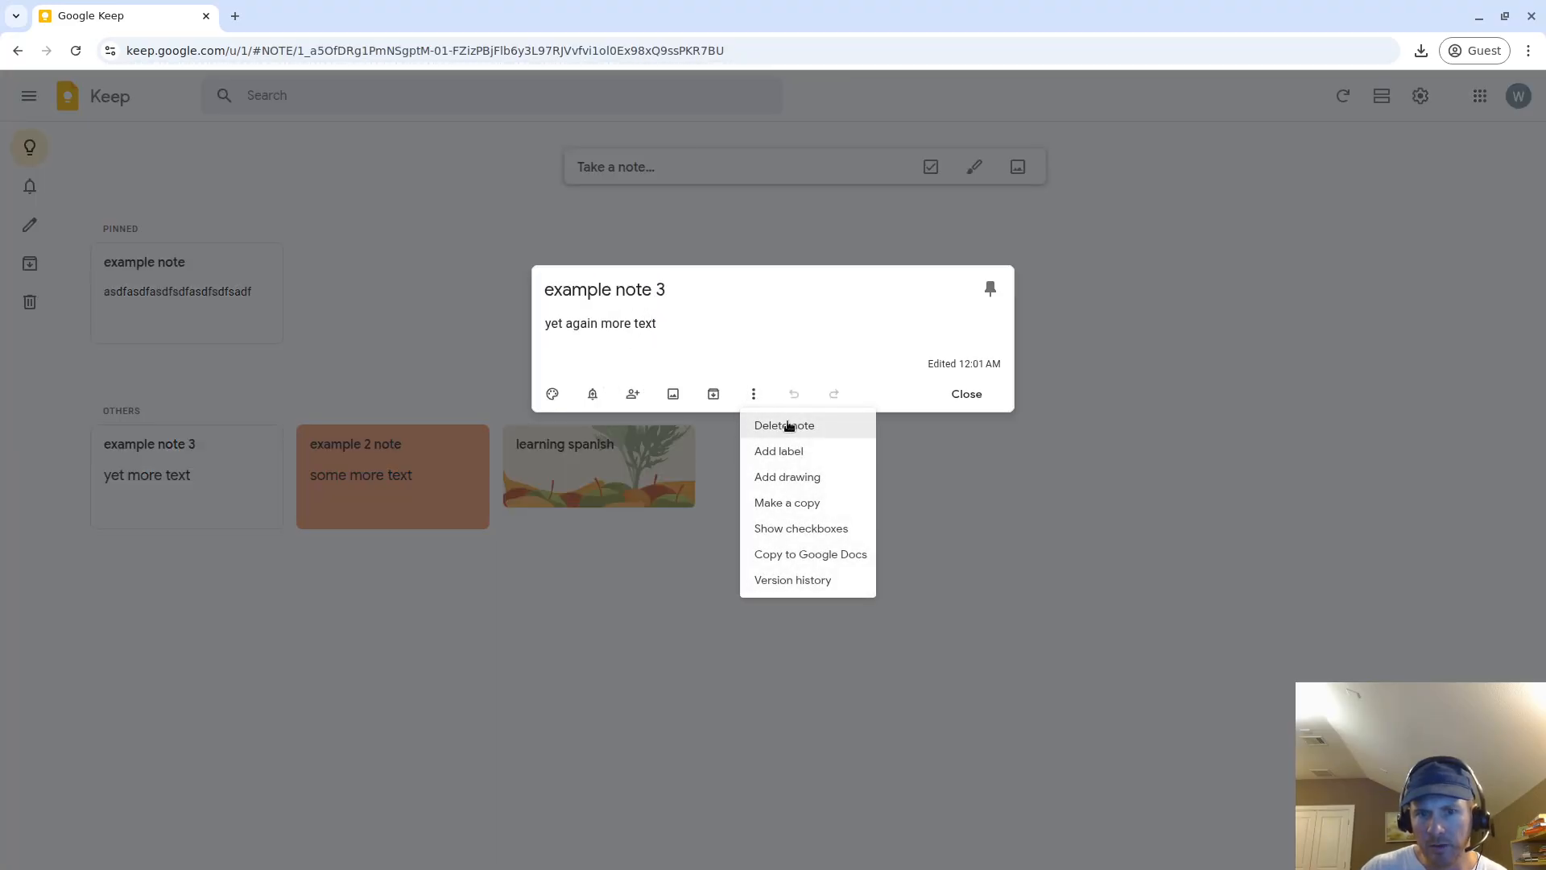
pyautogui.click(553, 394)
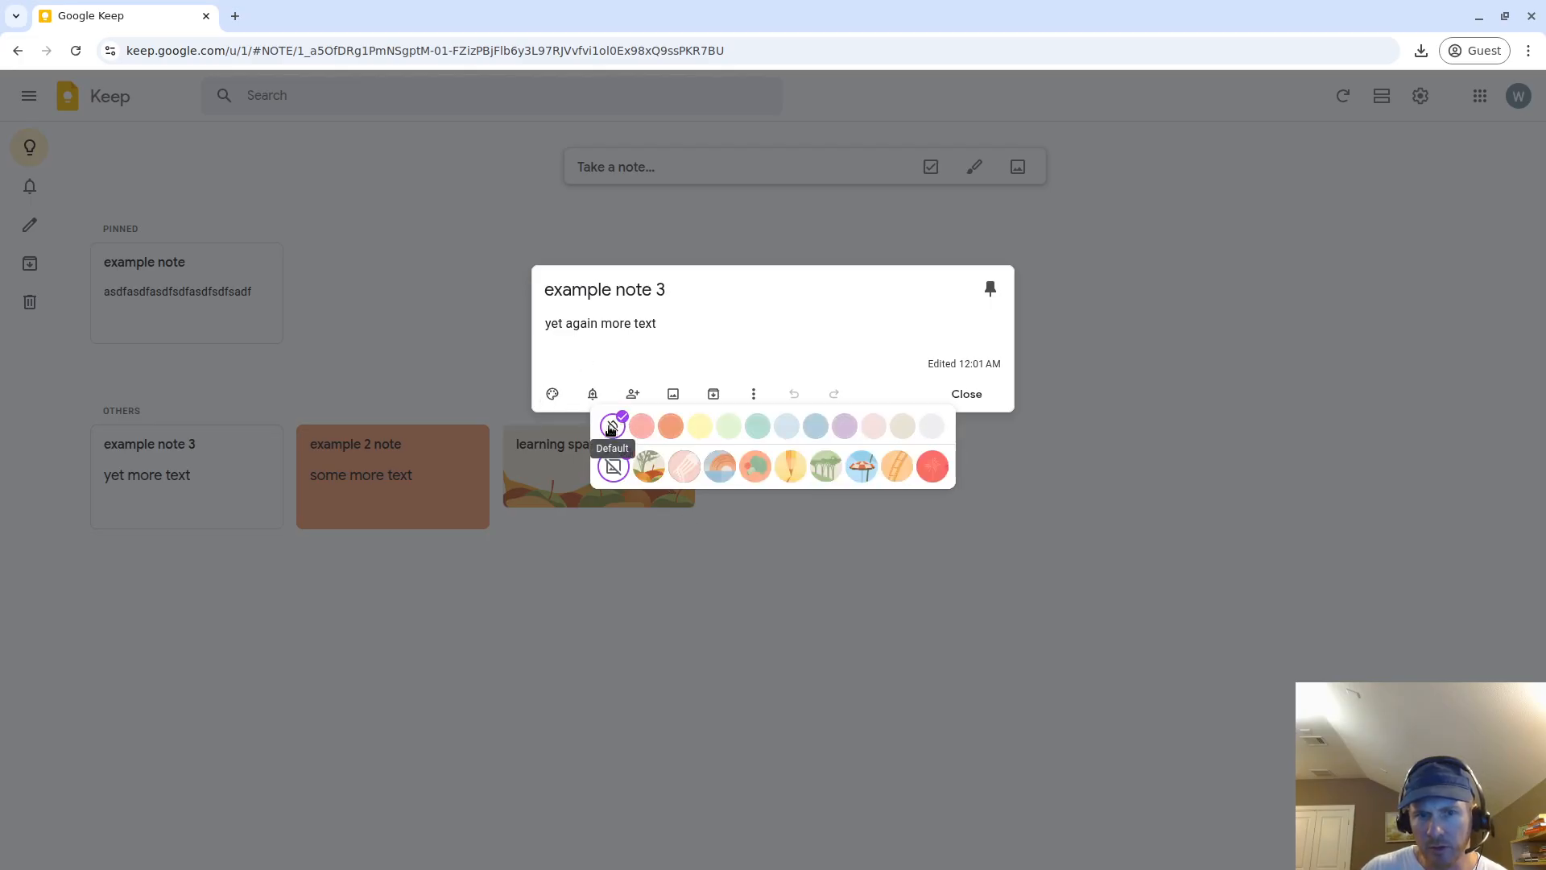
pyautogui.click(649, 429)
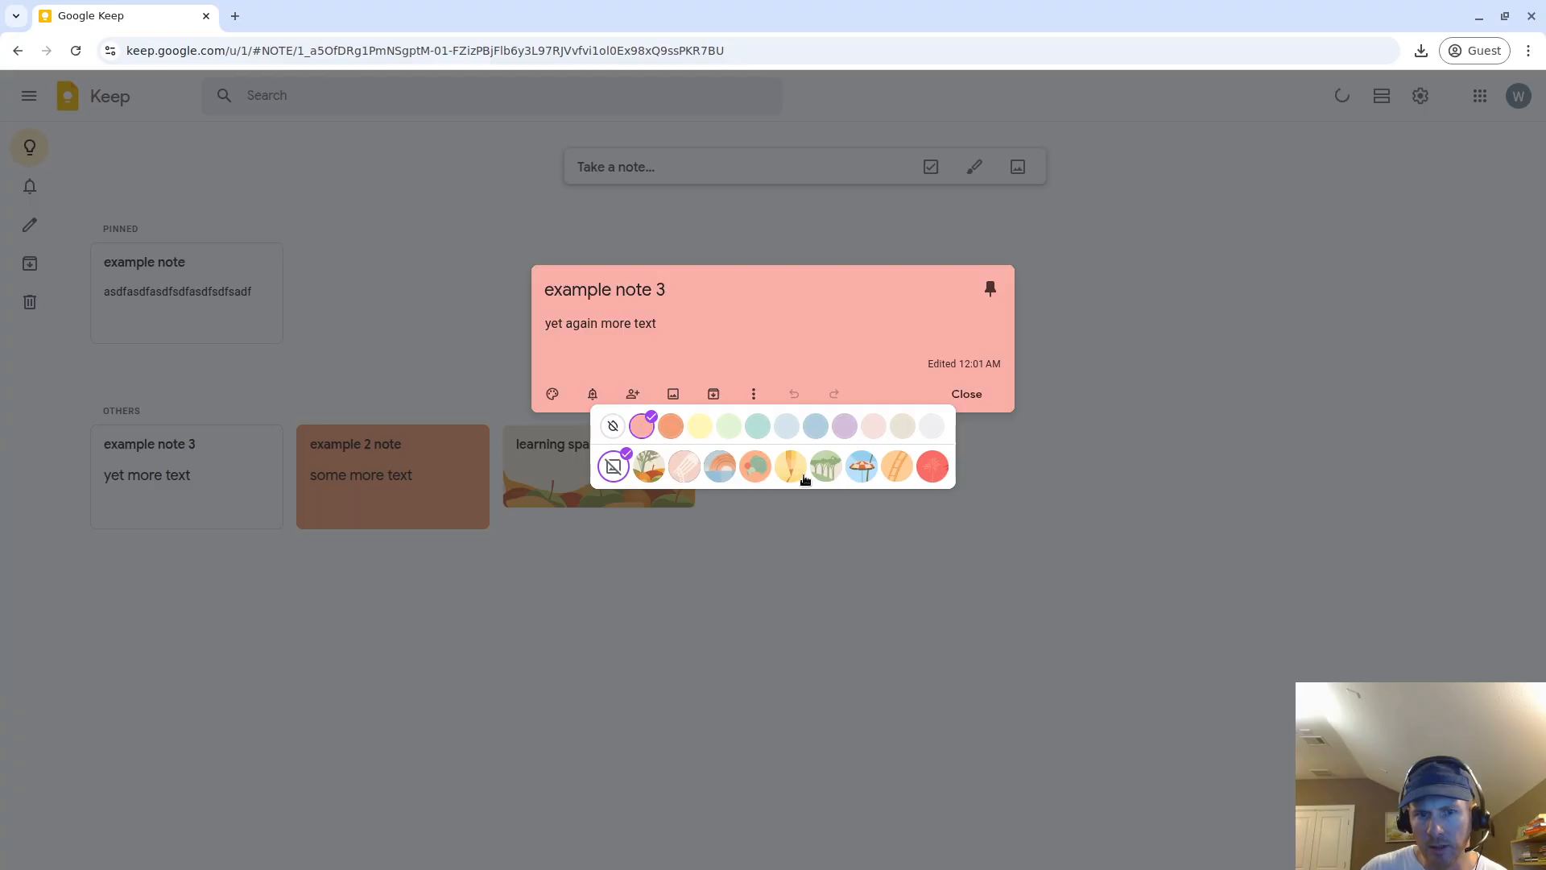
pyautogui.click(1007, 554)
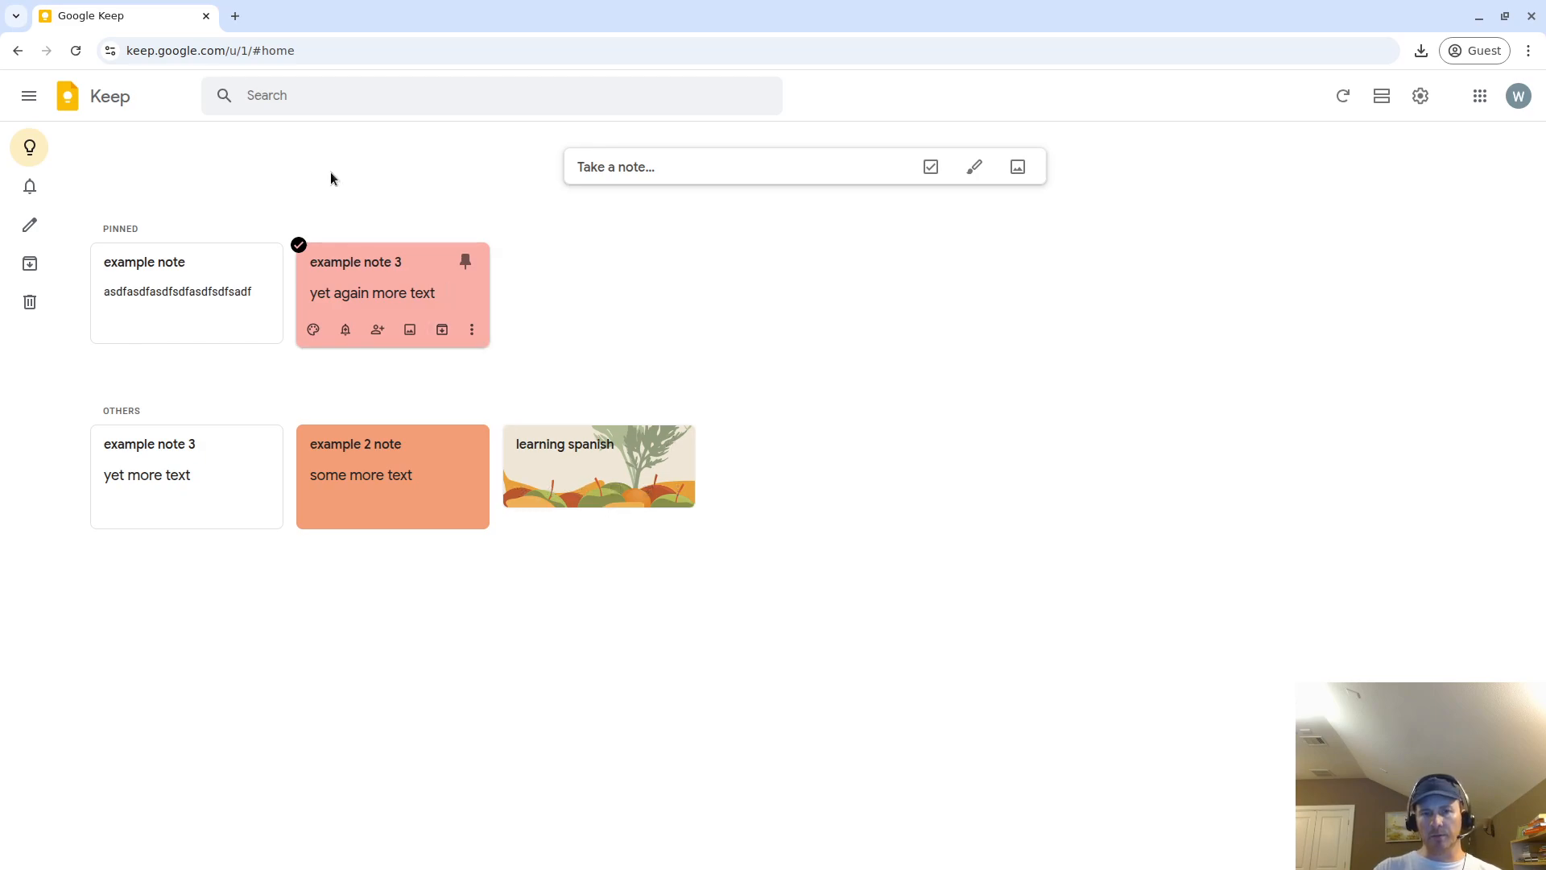
# Change the color of the pinned "example note 3" note to light green and close it
pyautogui.click(340, 283)
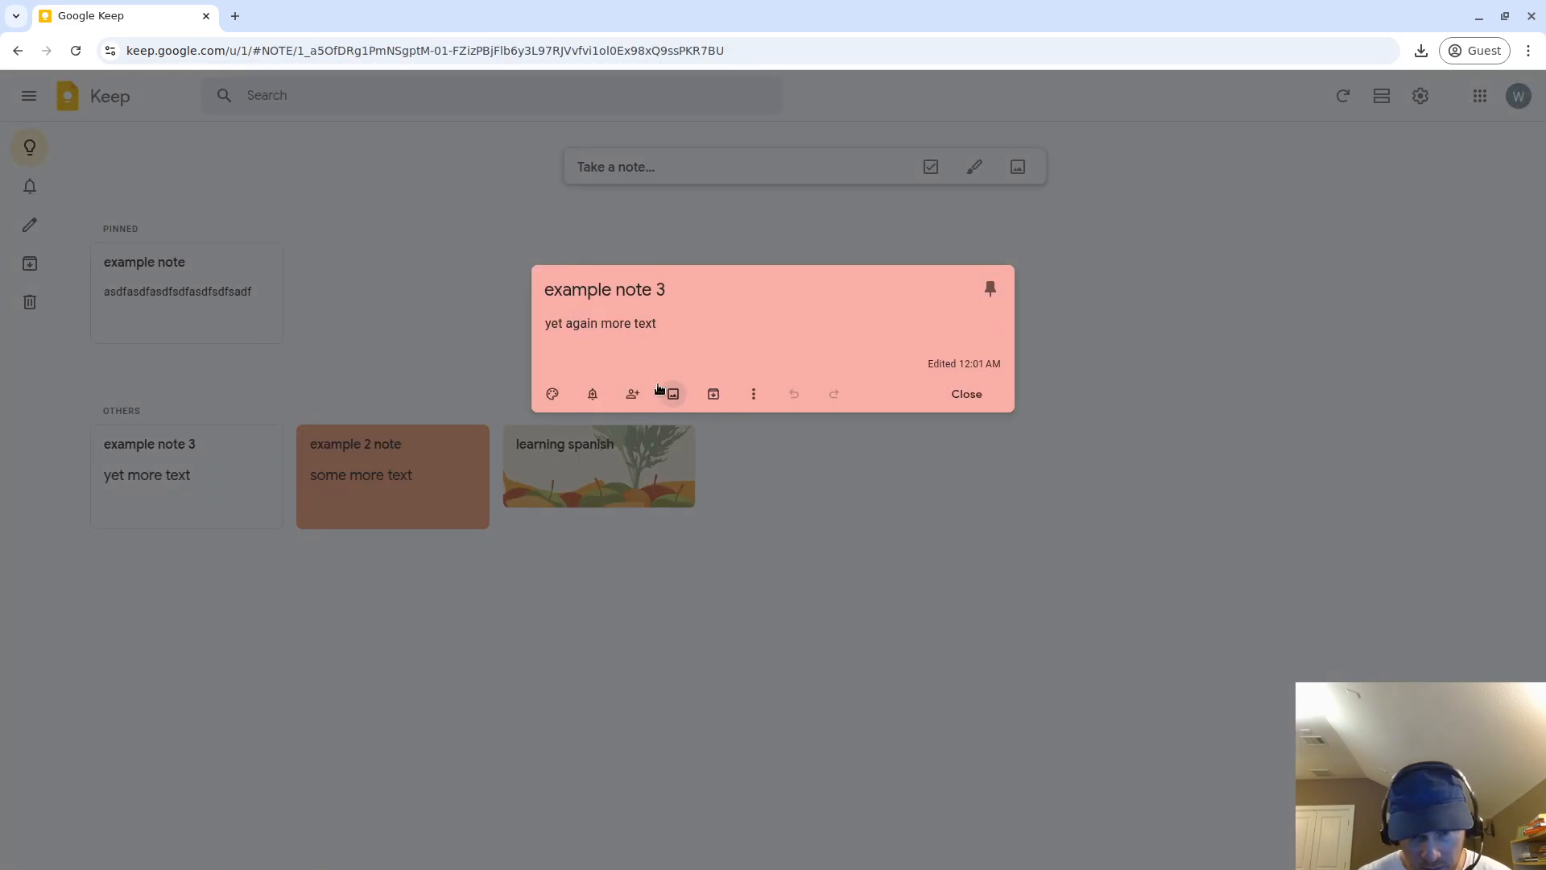
pyautogui.click(553, 393)
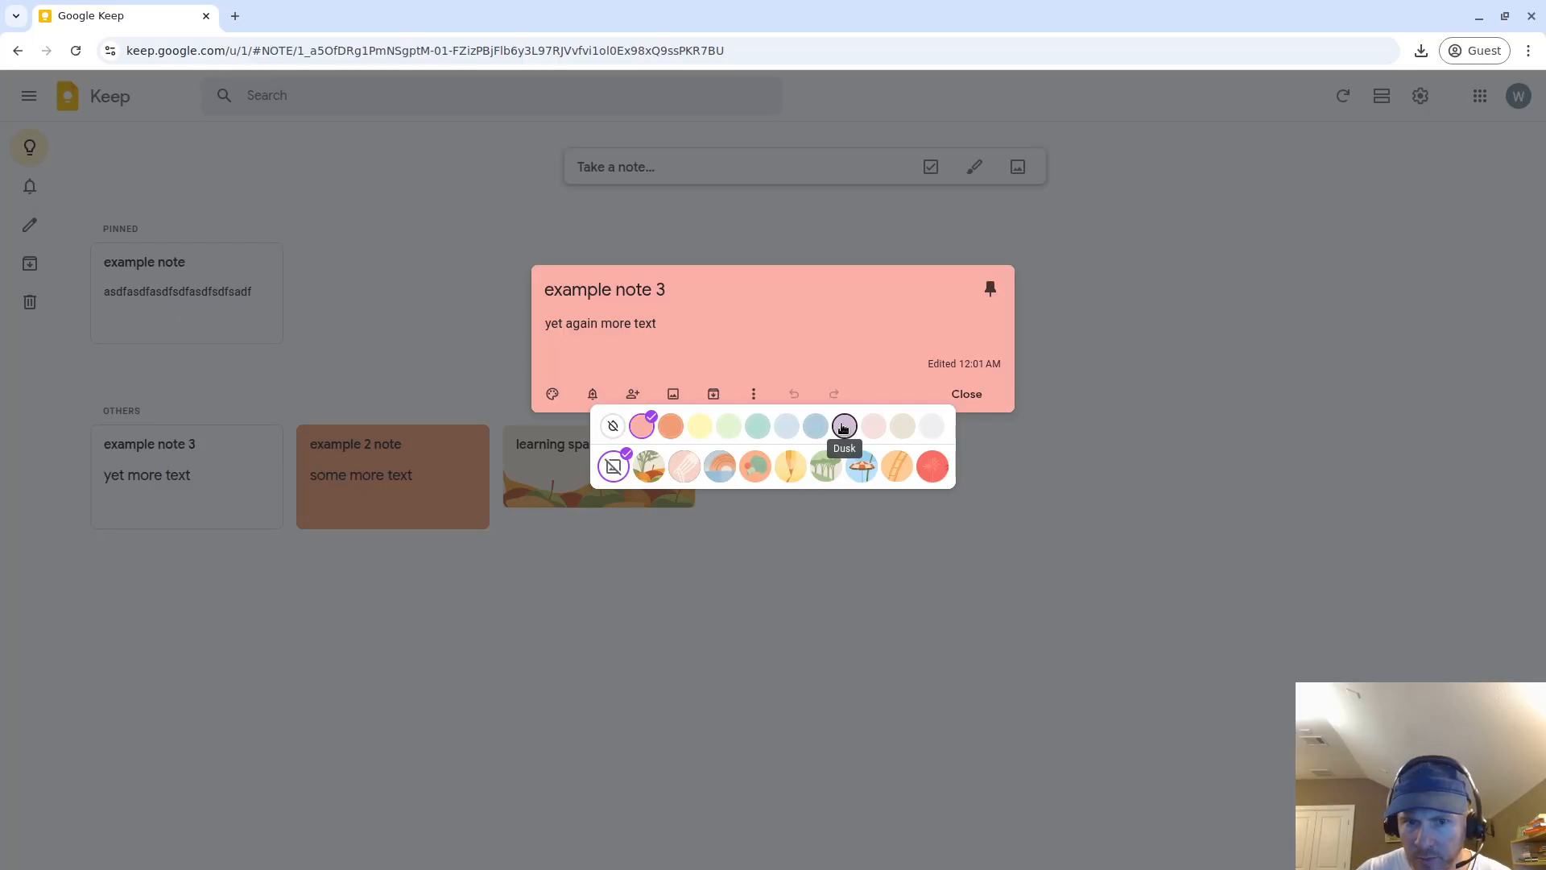
pyautogui.click(729, 425)
pyautogui.click(1103, 510)
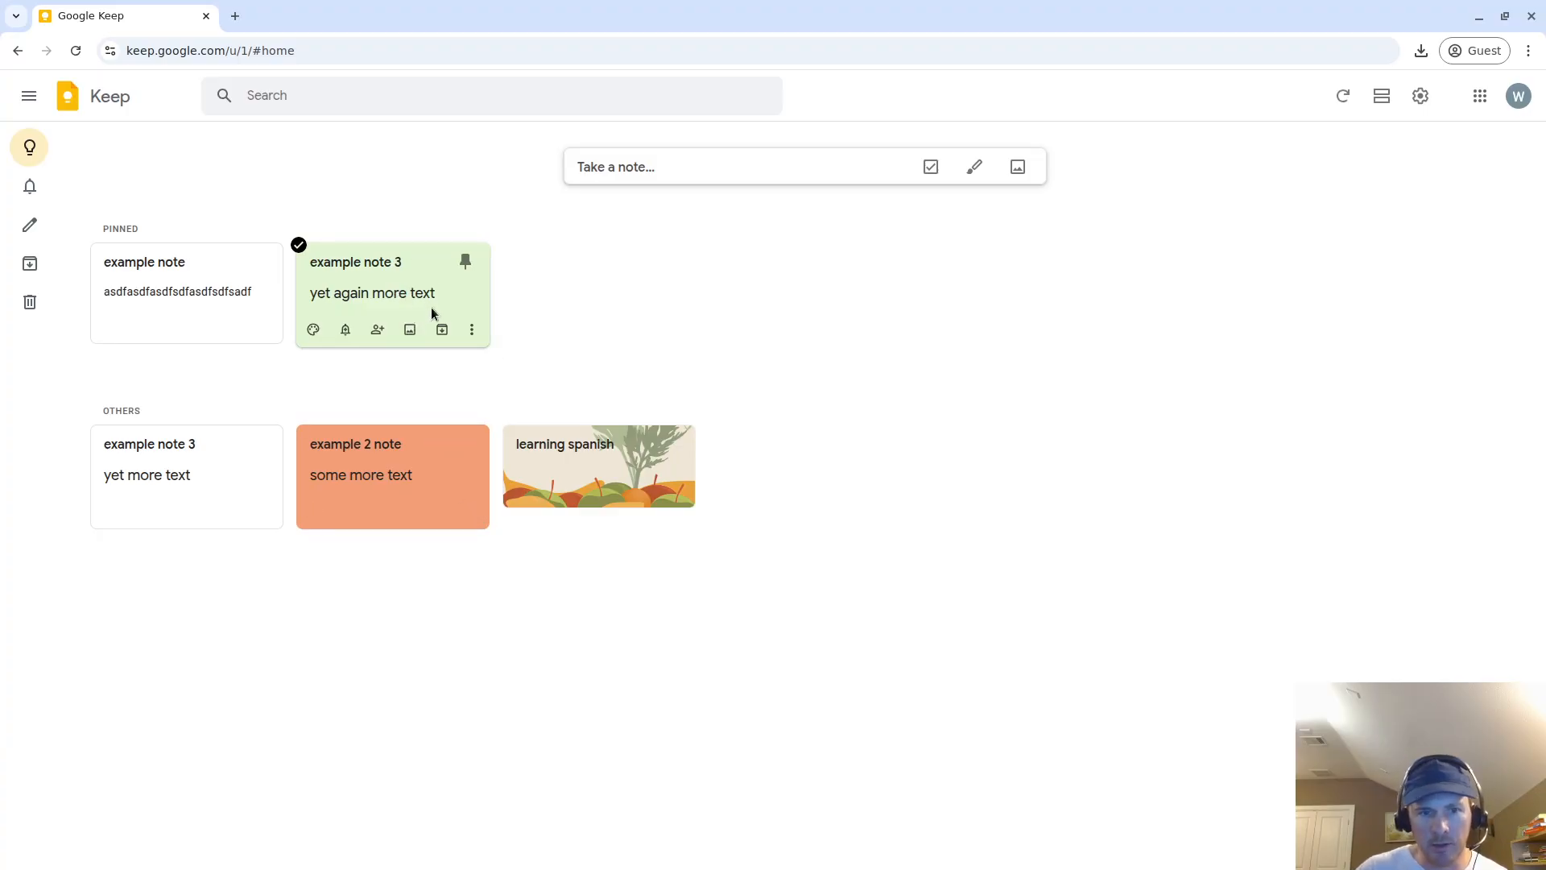
# Start a new note titled "learning astronomy"
pyautogui.click(671, 168)
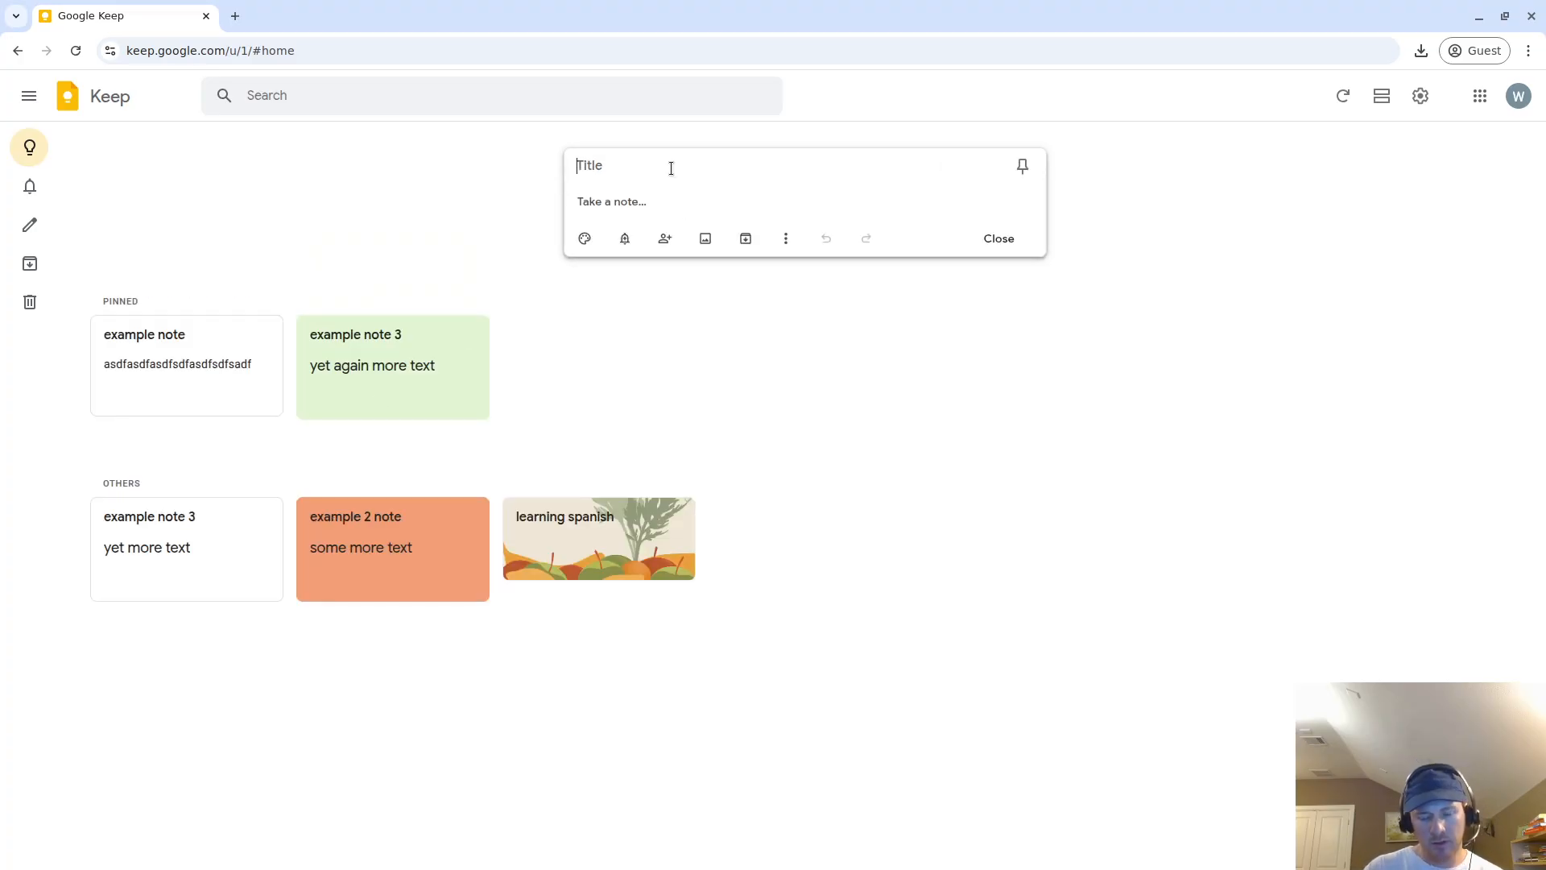
pyautogui.write('learning')
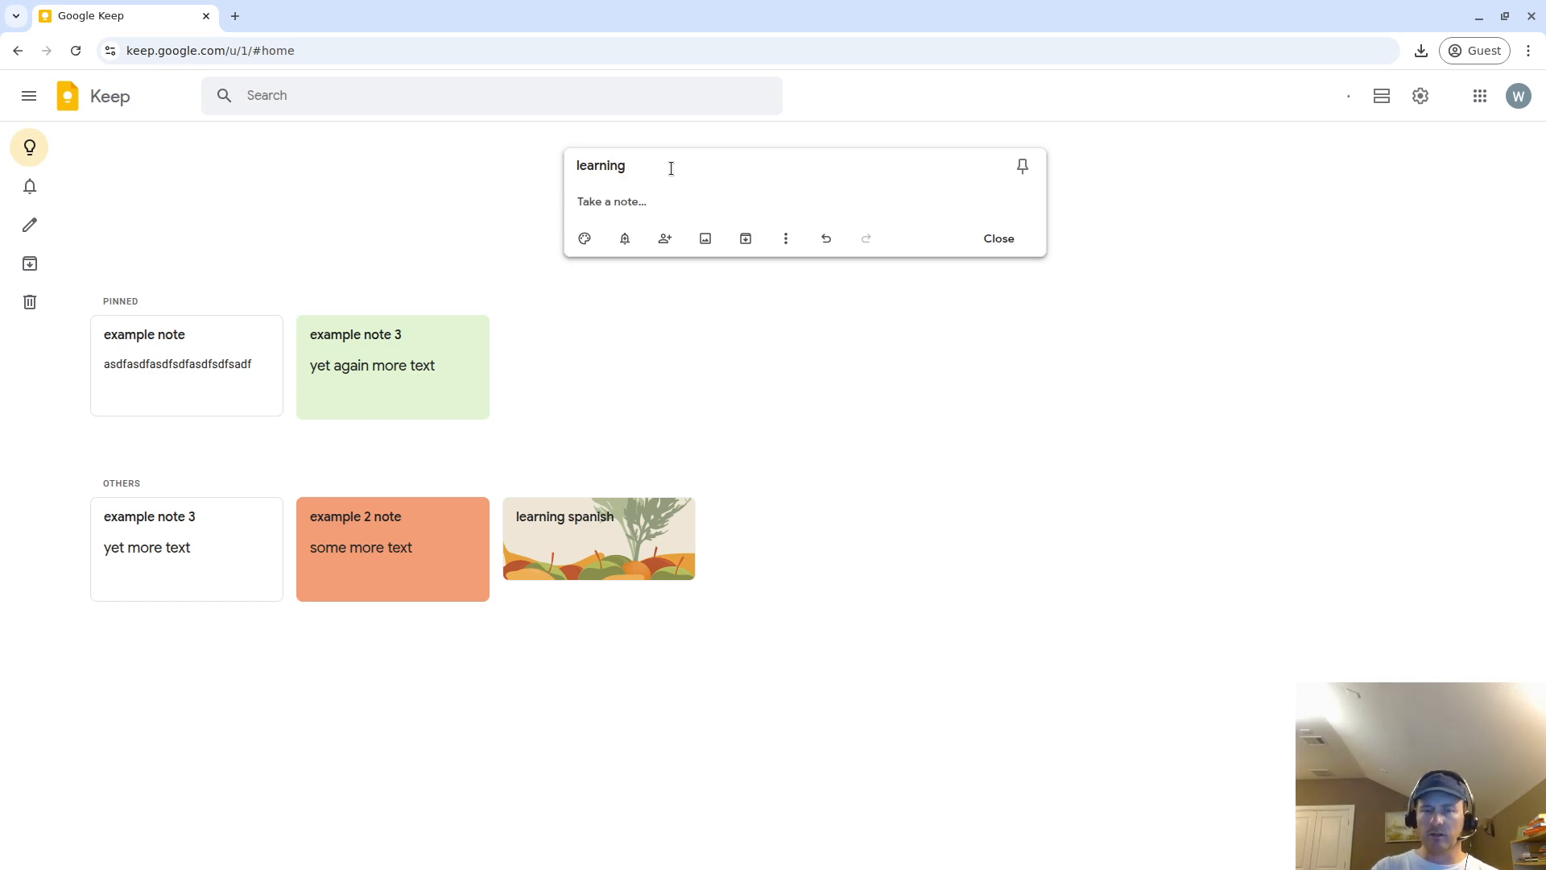
pyautogui.write('o')
pyautogui.press('BackSpace')
pyautogui.press('BackSpace')
pyautogui.press('BackSpace')
pyautogui.write('astronomy')
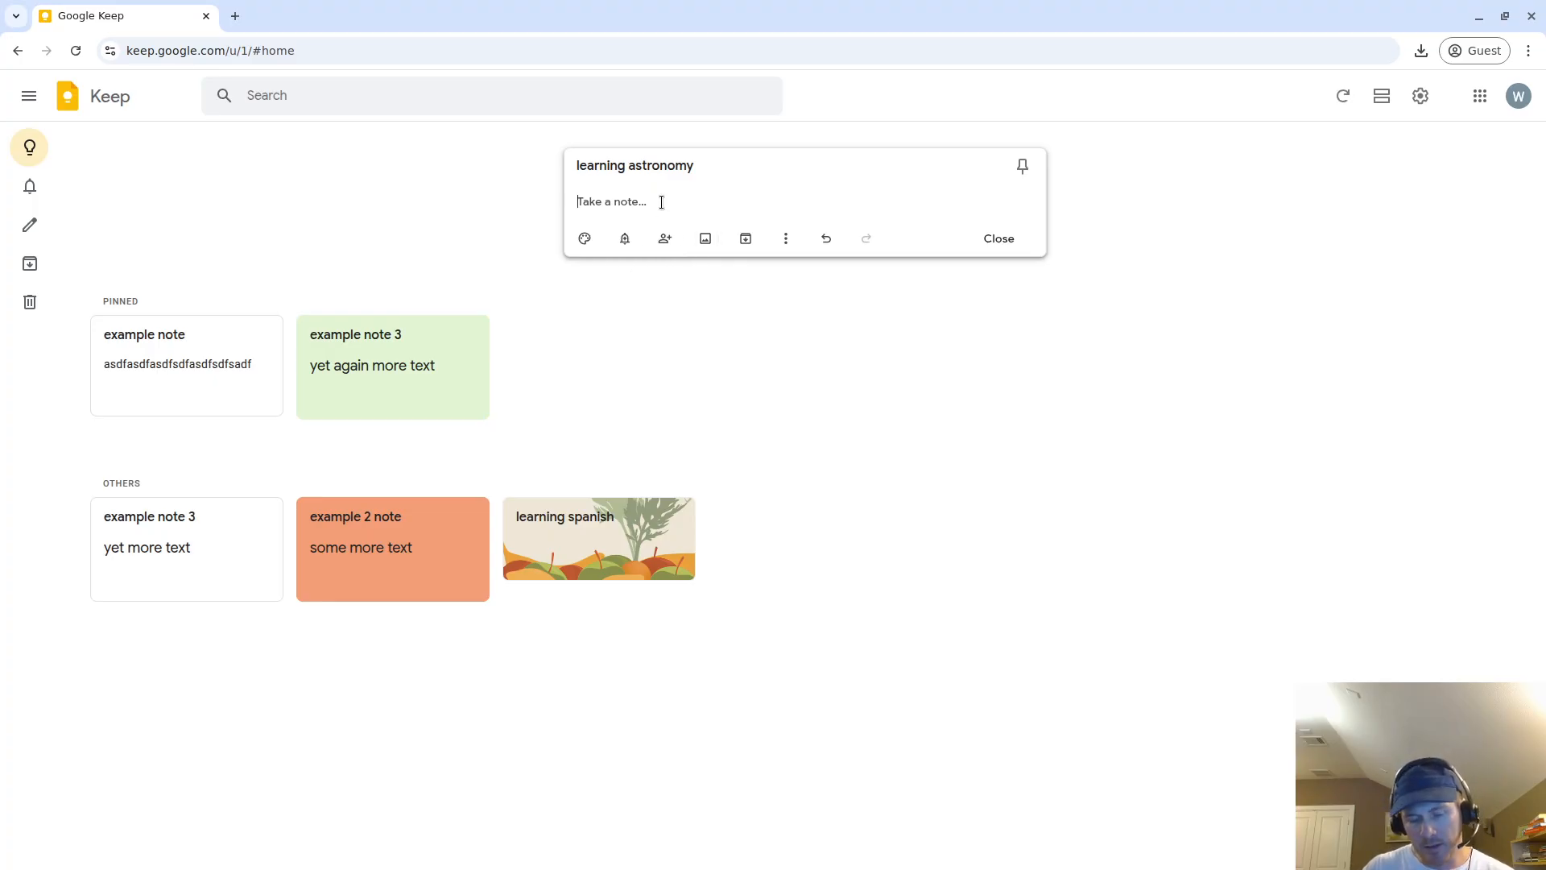
# Fill the note with a bulleted list: "galaxies were first discovered in the 1900's", "comets, ....." and "asteroidsasdfasdfsdfasdf"
pyautogui.write('*')
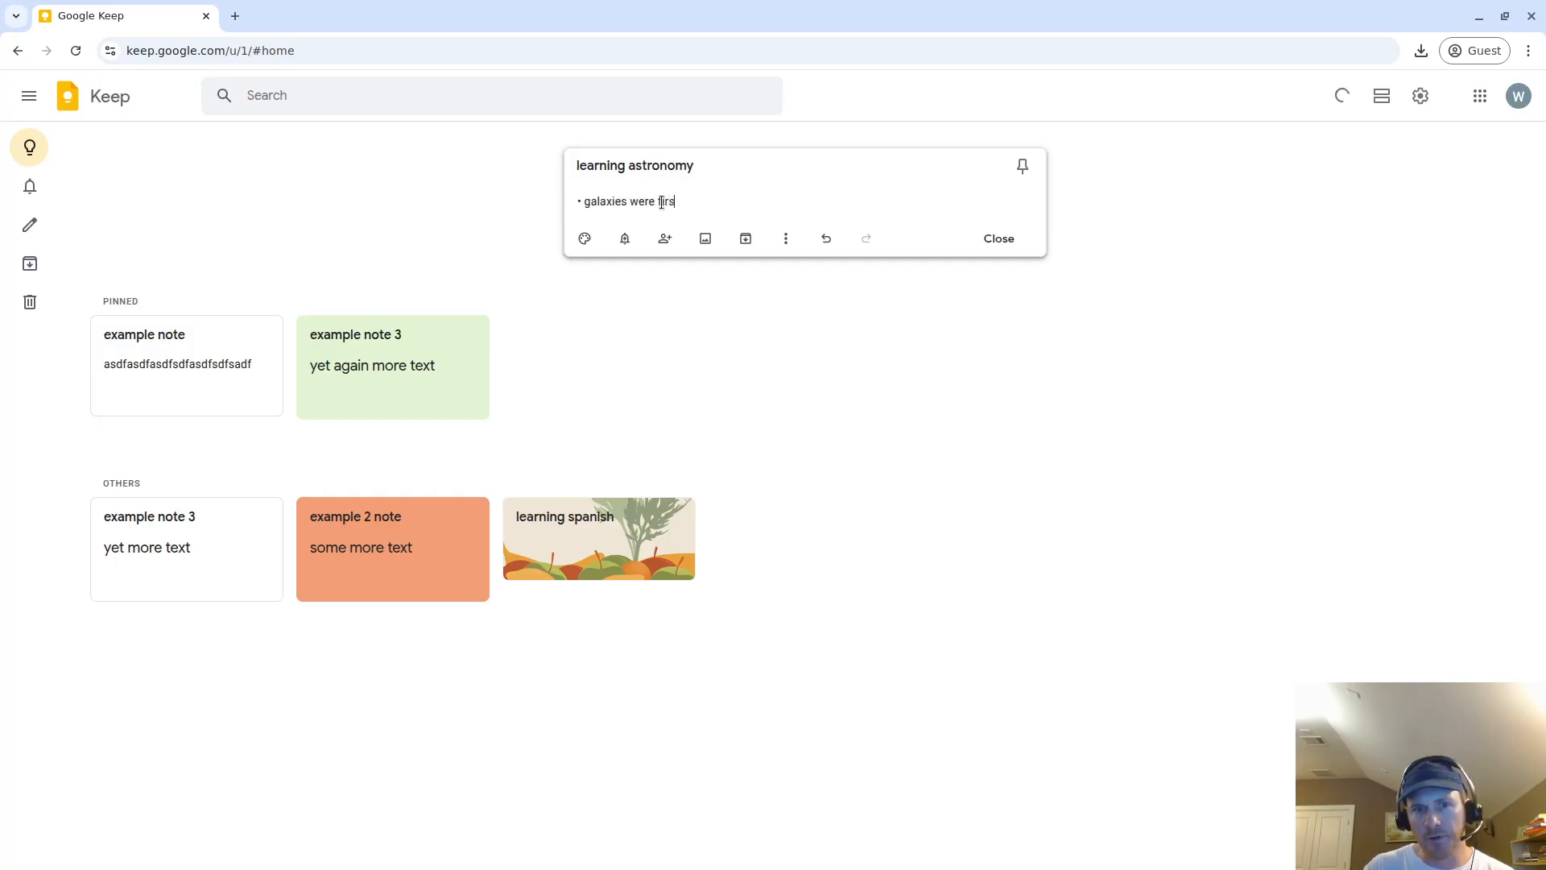
pyautogui.write("in the 1900's")
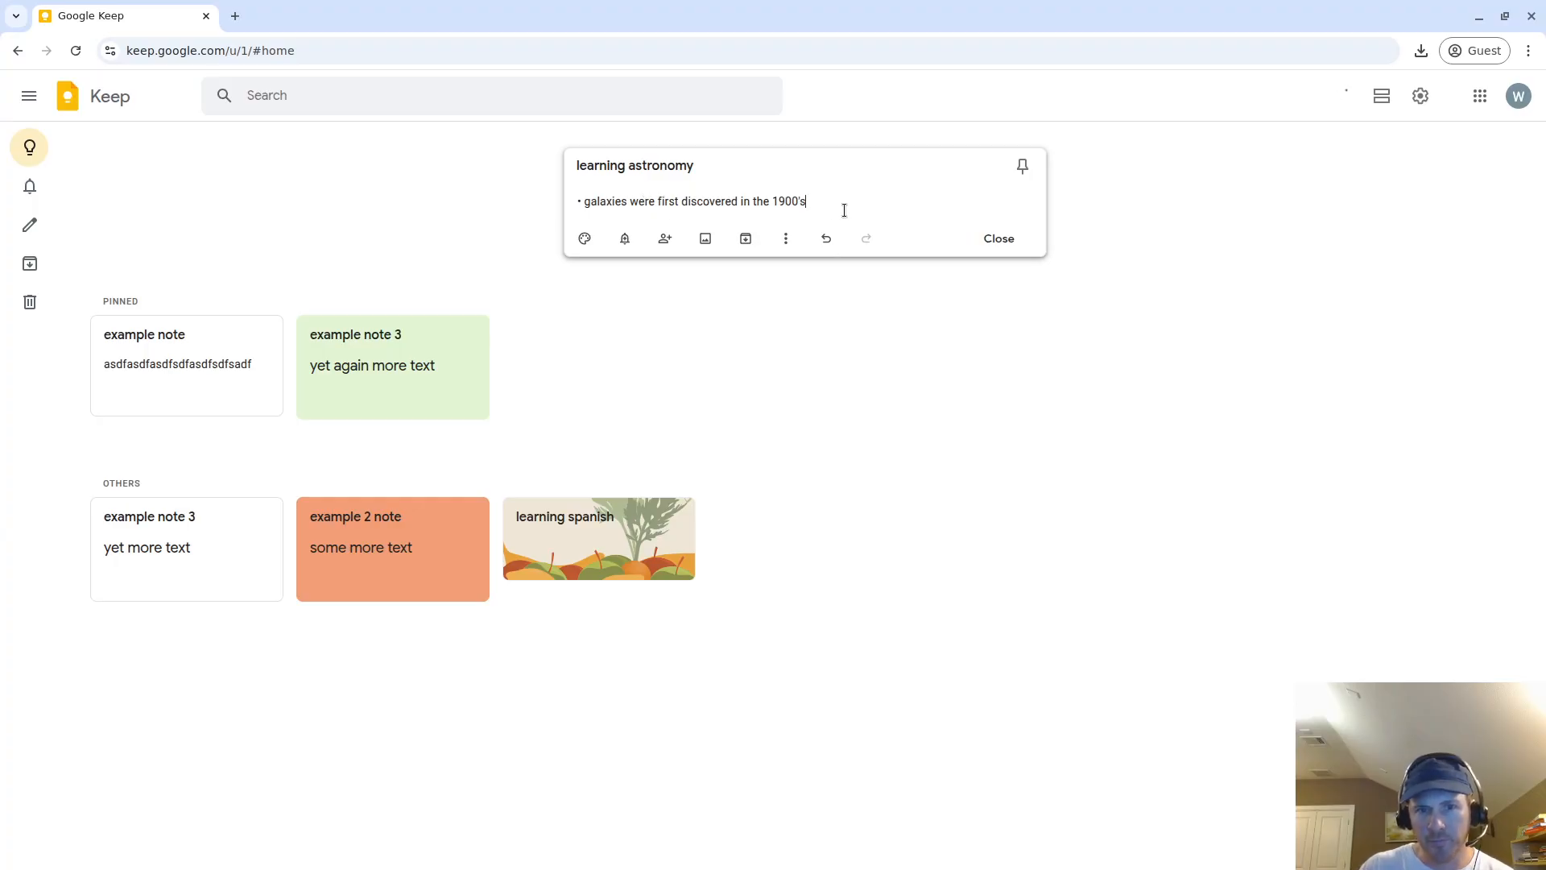
pyautogui.press('Return')
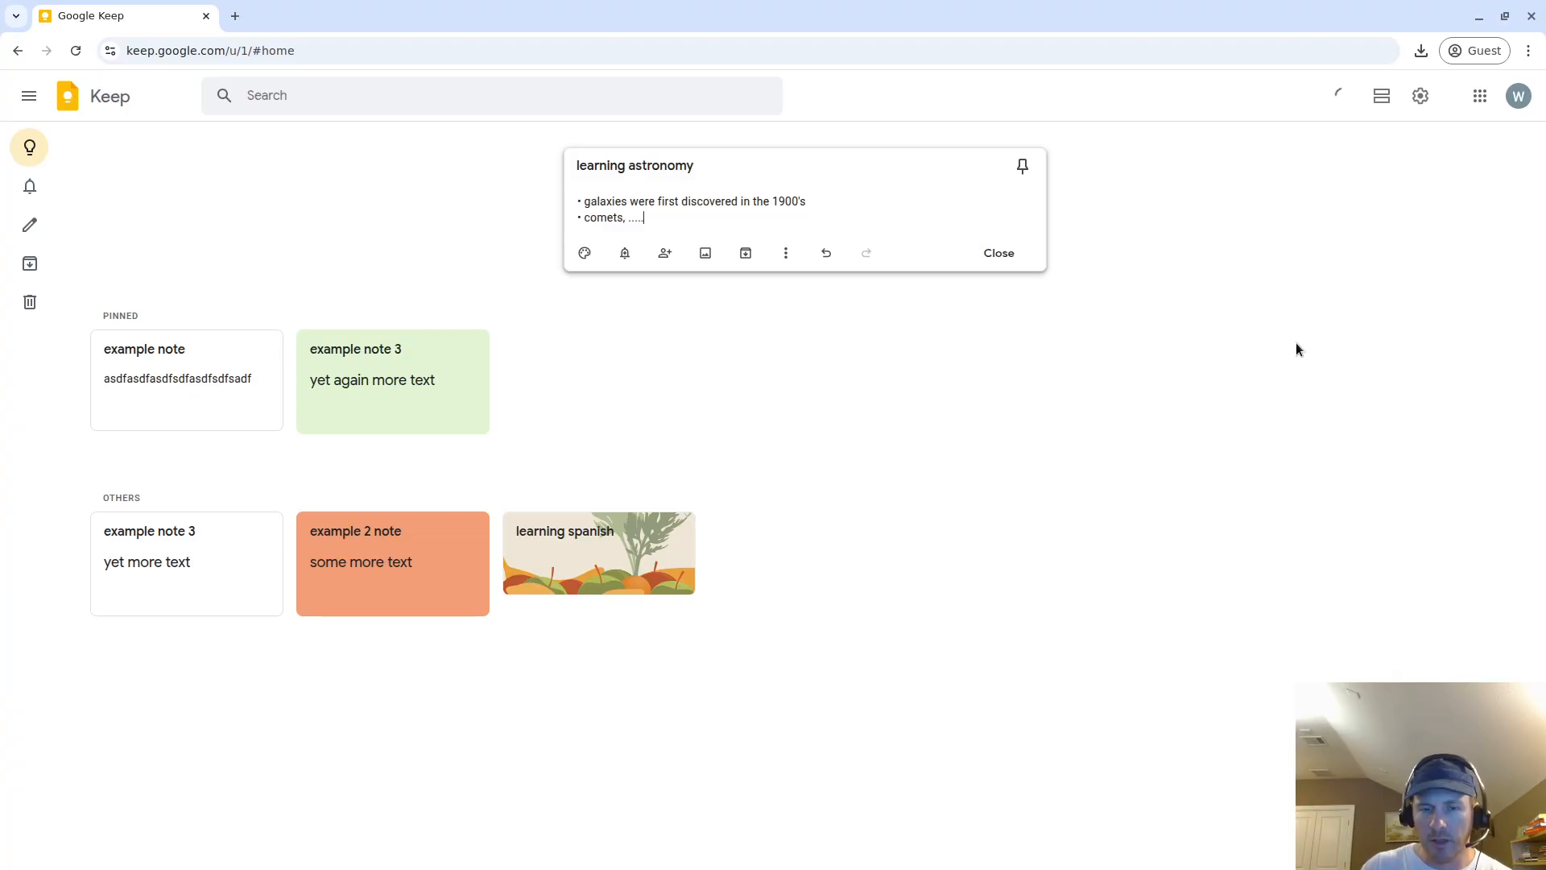
pyautogui.press('Return')
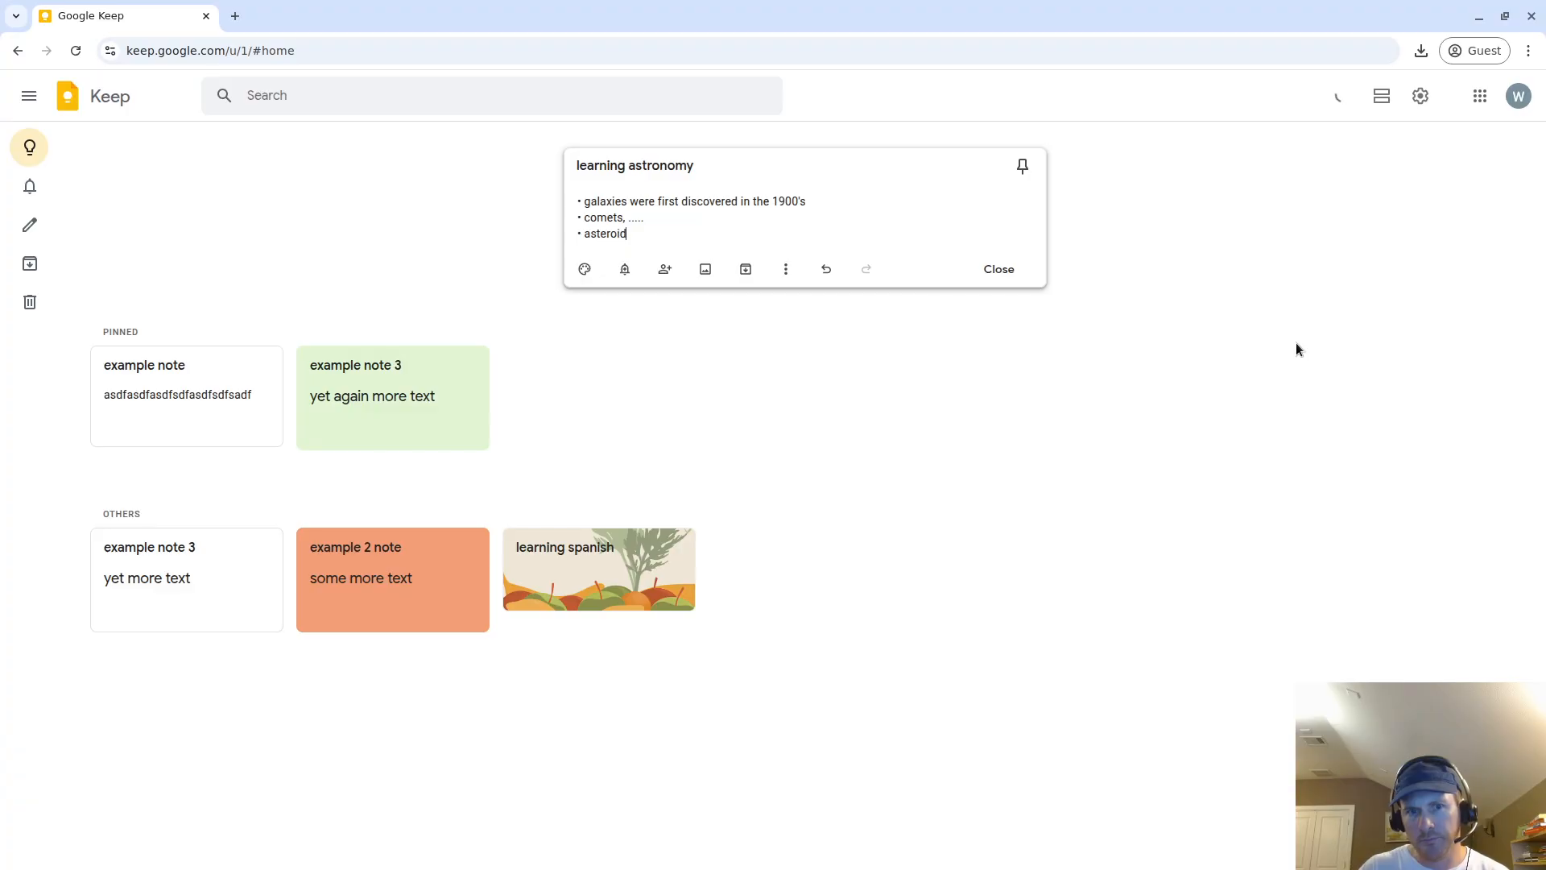
pyautogui.write('asteroidsasdfasdfsdfasdf')
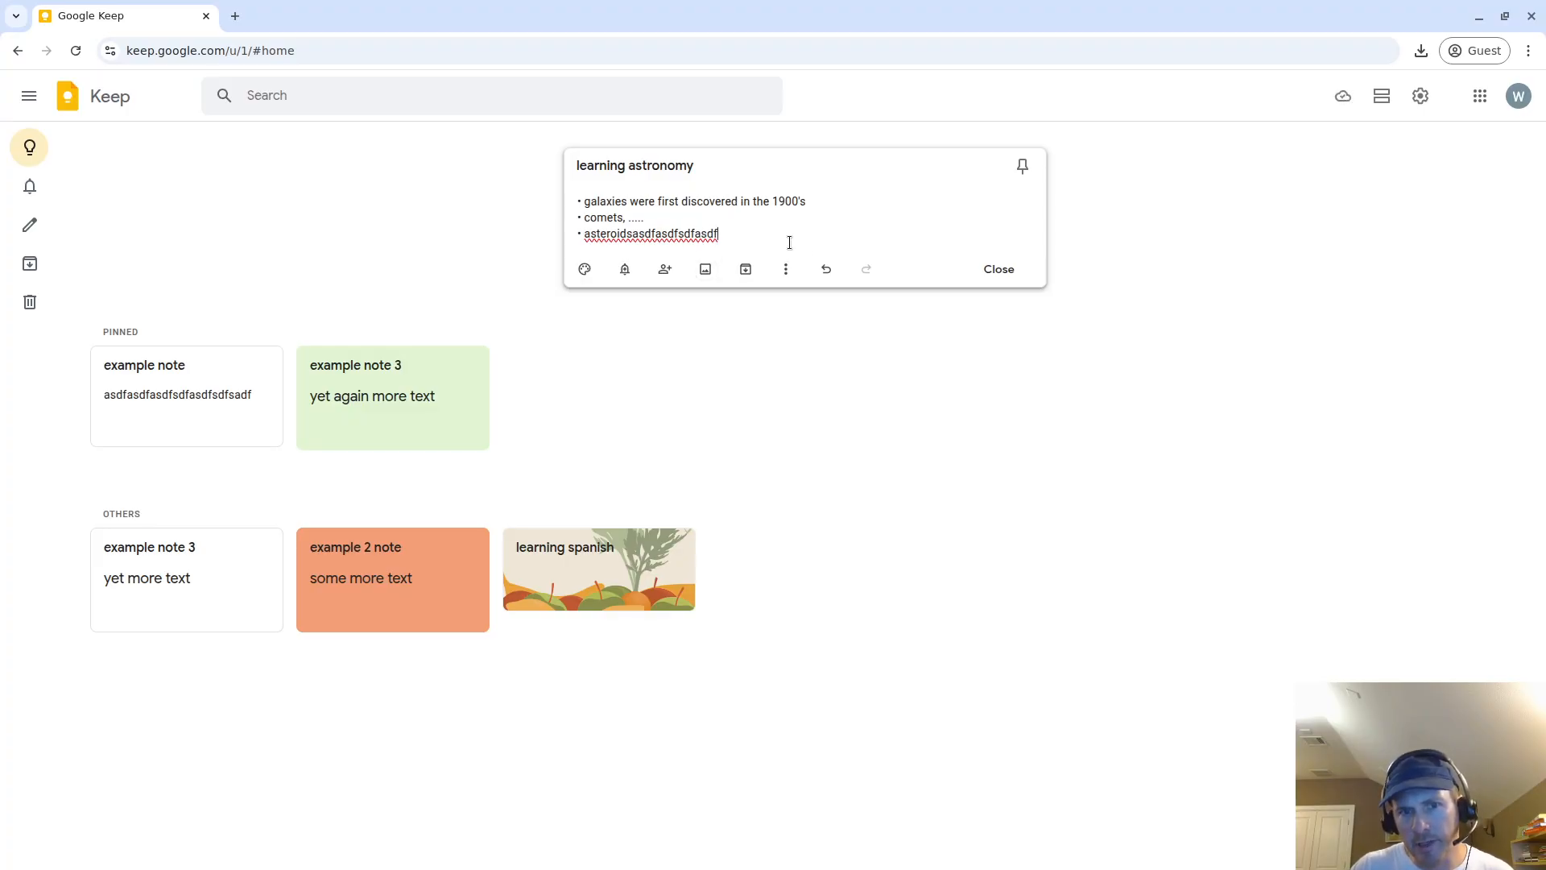
# Add an "asdf" bullet, end the bulleted list, and fill eleven short lines below with filler text such as "asdf" and "fsd"
pyautogui.press('Return')
pyautogui.write('asdf')
pyautogui.press('Return')
pyautogui.press('Return')
pyautogui.write('asdf')
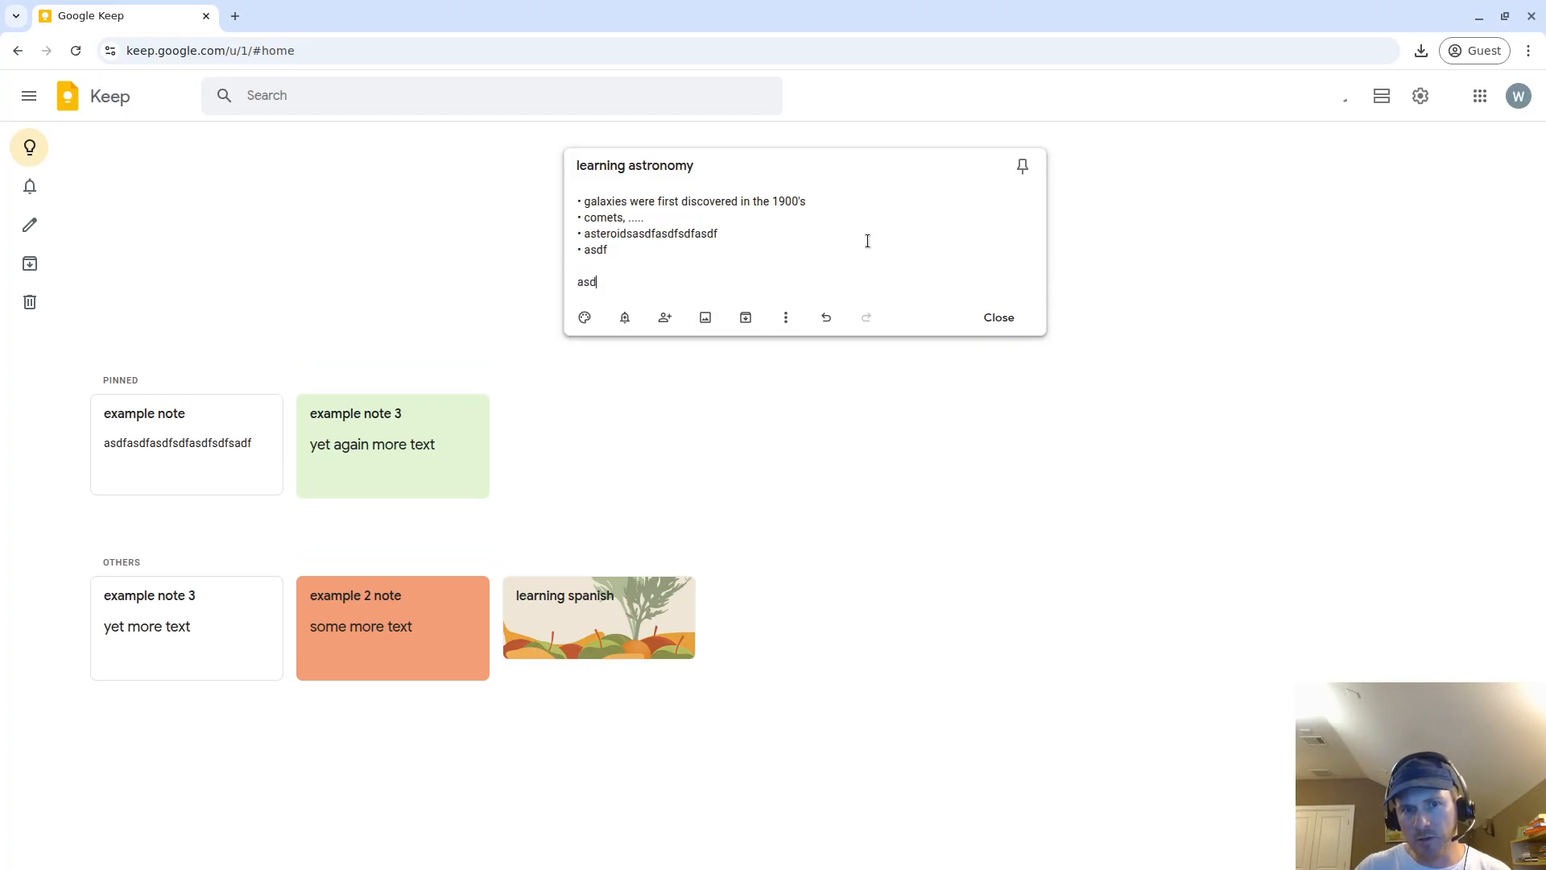
pyautogui.press('Return')
pyautogui.write('sadf')
pyautogui.press('Return')
pyautogui.write('asd asfd asdf sdf asd fsd fsd fsdf s')
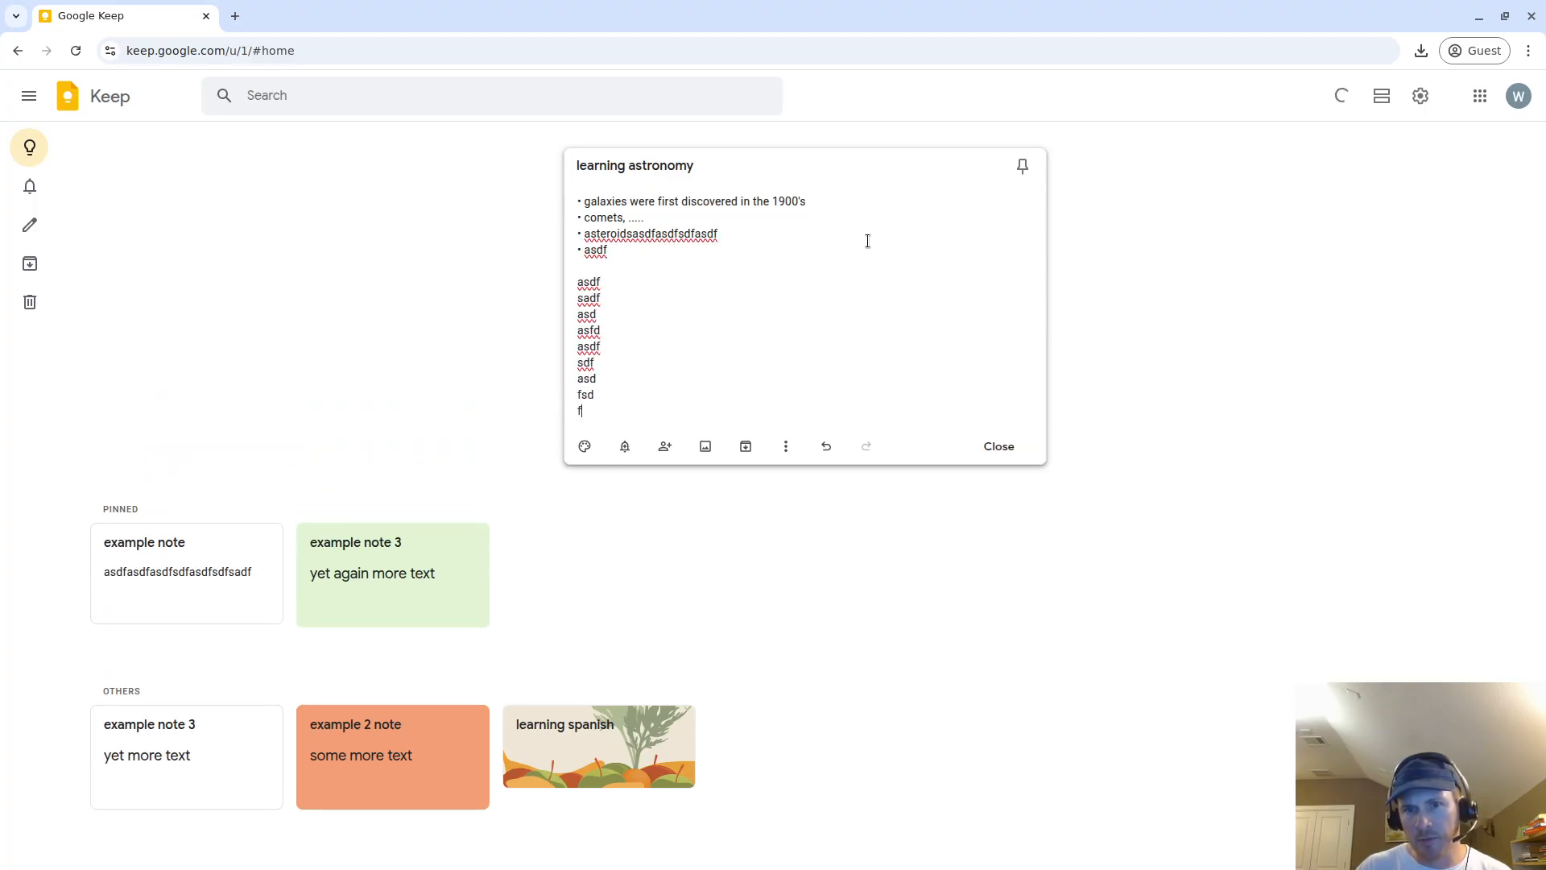
pyautogui.write('dfsdfsdfasdfsdf')
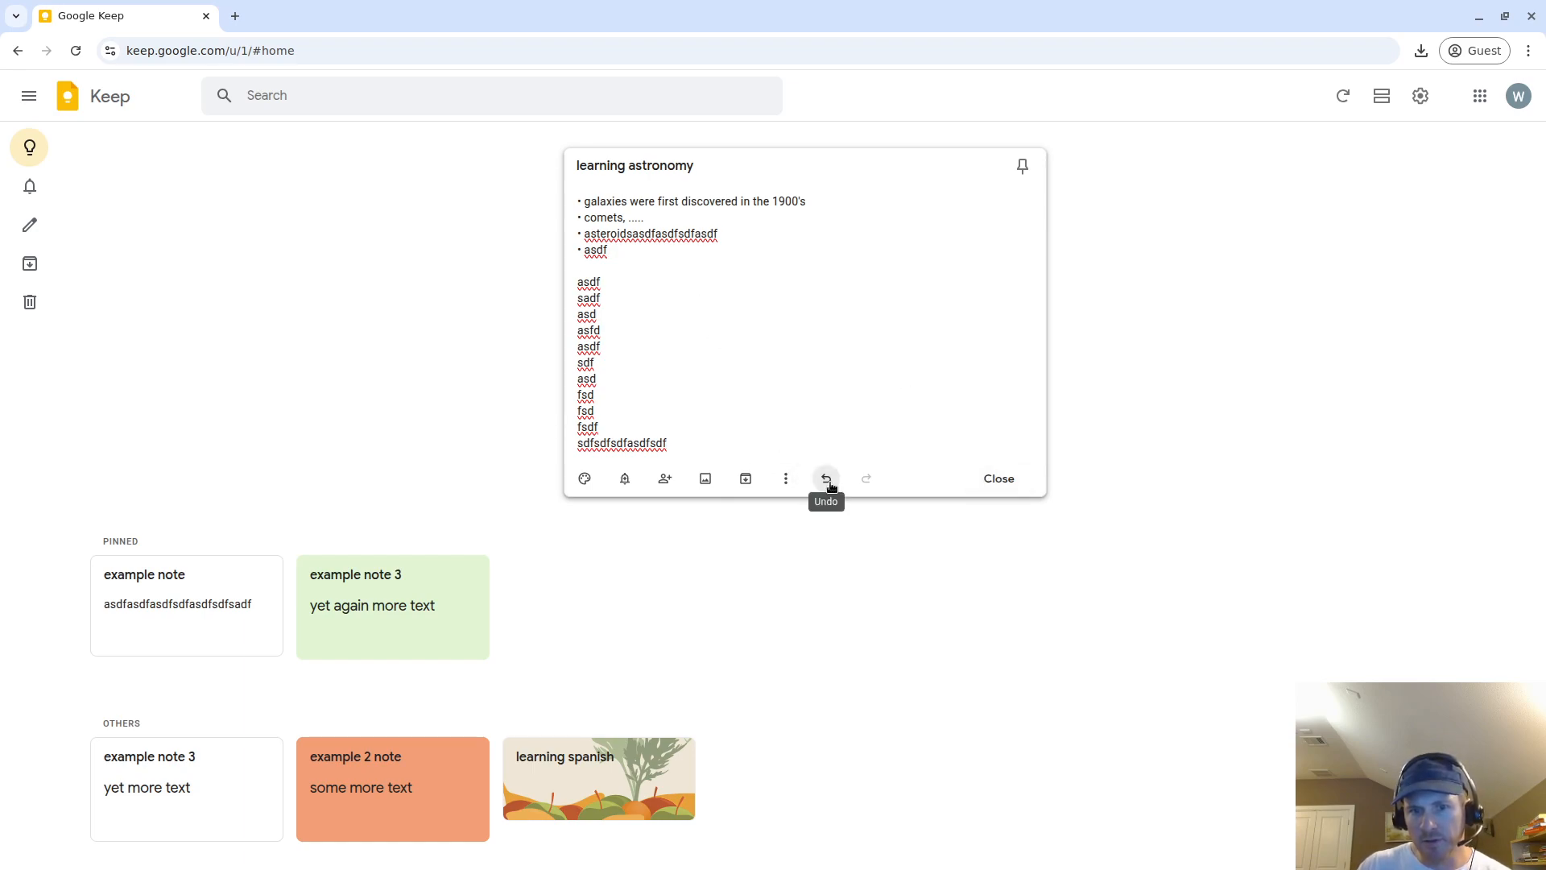
# Show checkboxes in the "learning astronomy" note and delete the five consecutive filler items from "sadf" to "sdf"
pyautogui.click(786, 478)
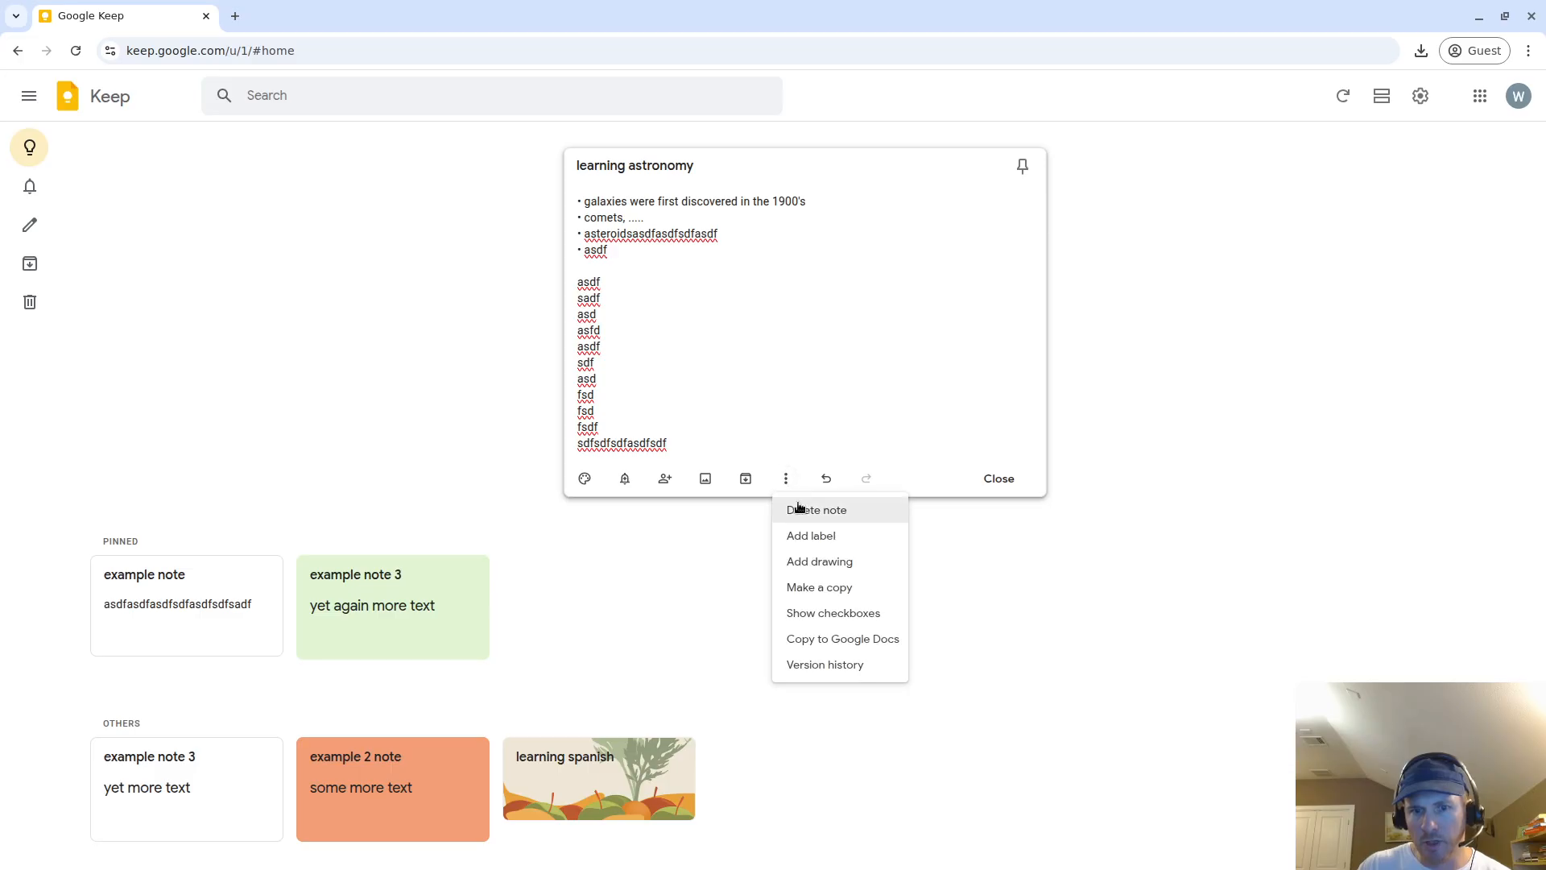
pyautogui.click(863, 615)
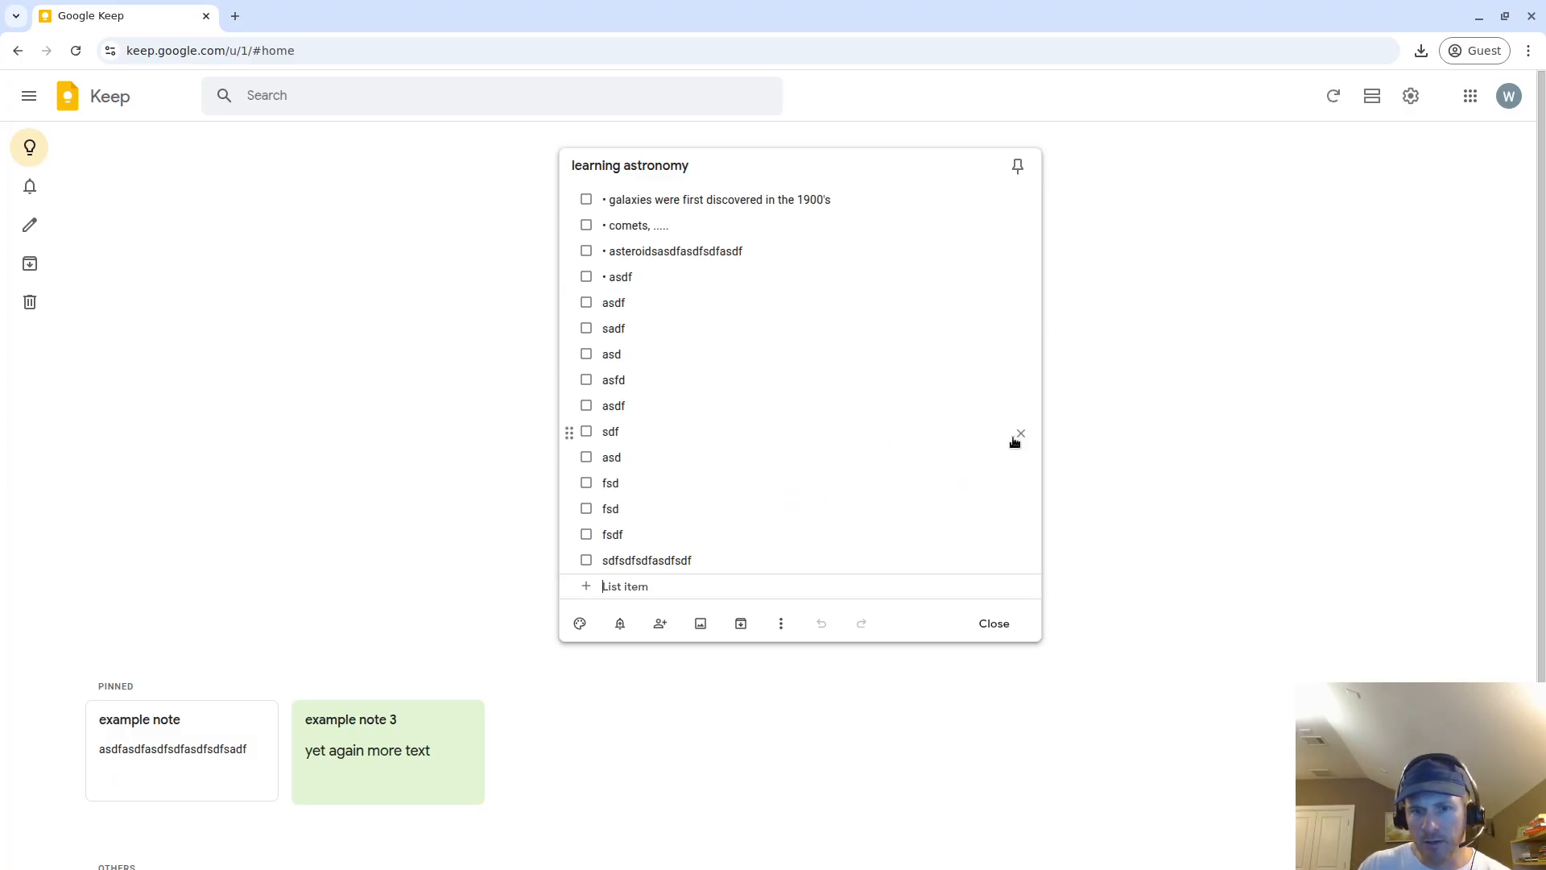
pyautogui.click(1020, 433)
pyautogui.click(1022, 405)
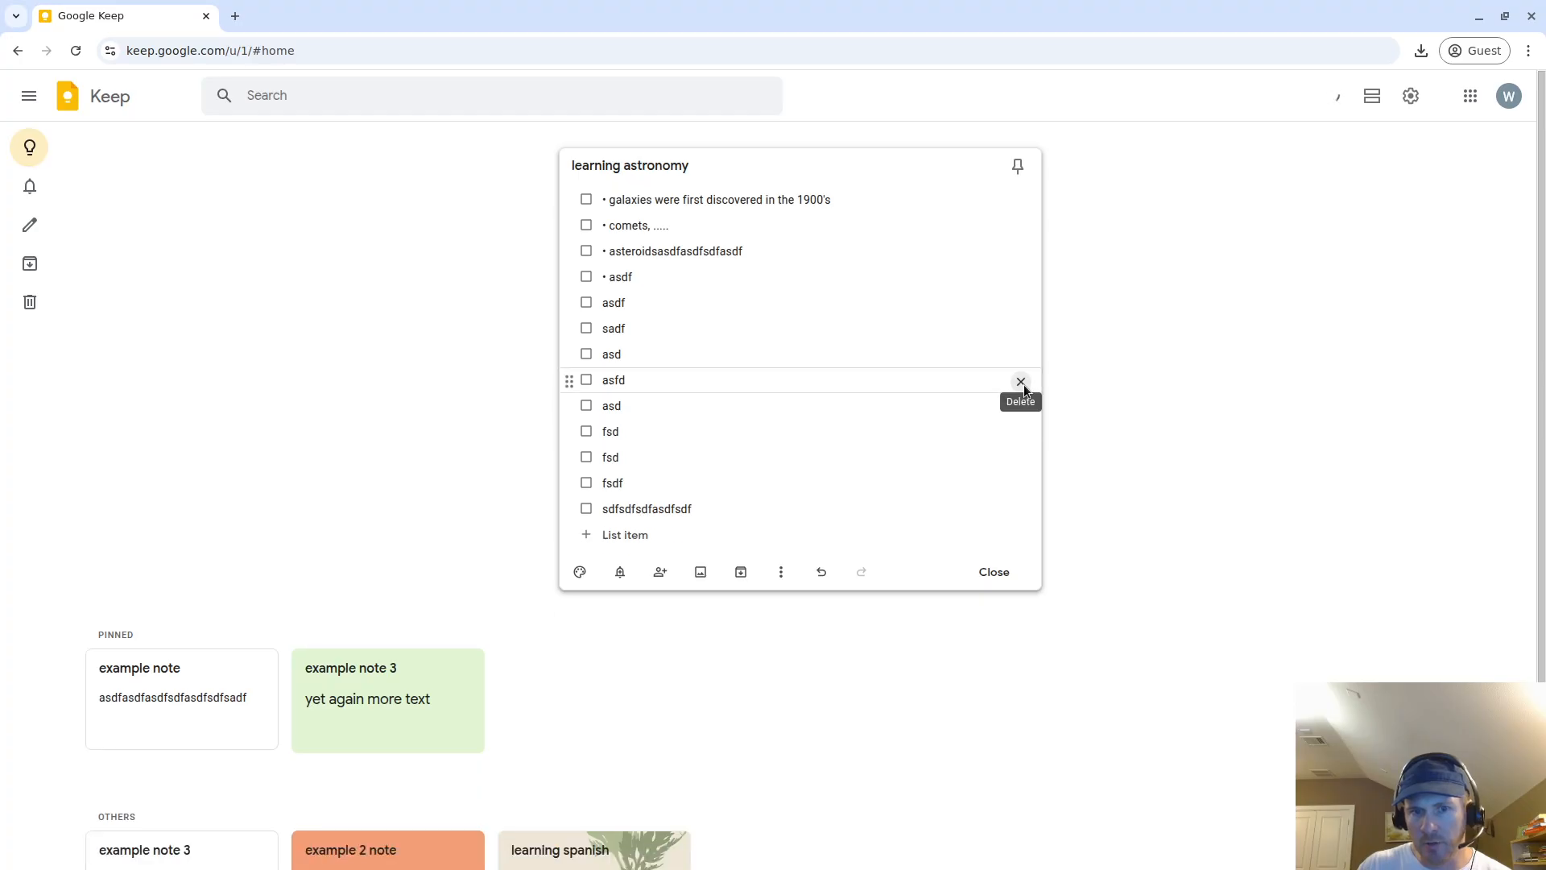
pyautogui.click(1020, 380)
pyautogui.click(1020, 355)
pyautogui.click(1020, 329)
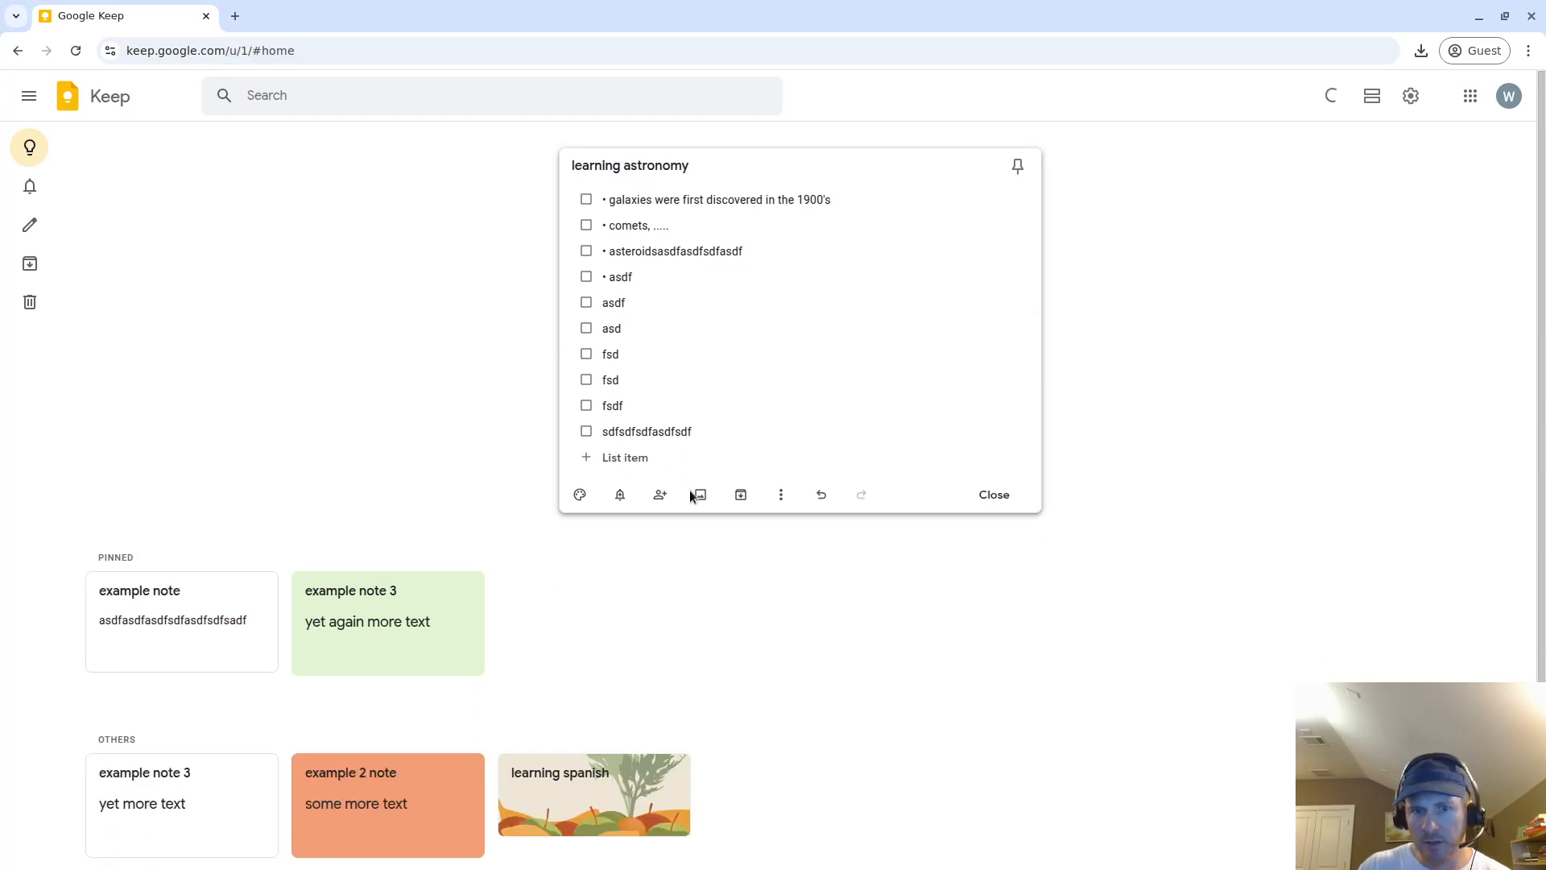
# Hide the checkboxes in the "learning astronomy" note and close it
pyautogui.click(780, 494)
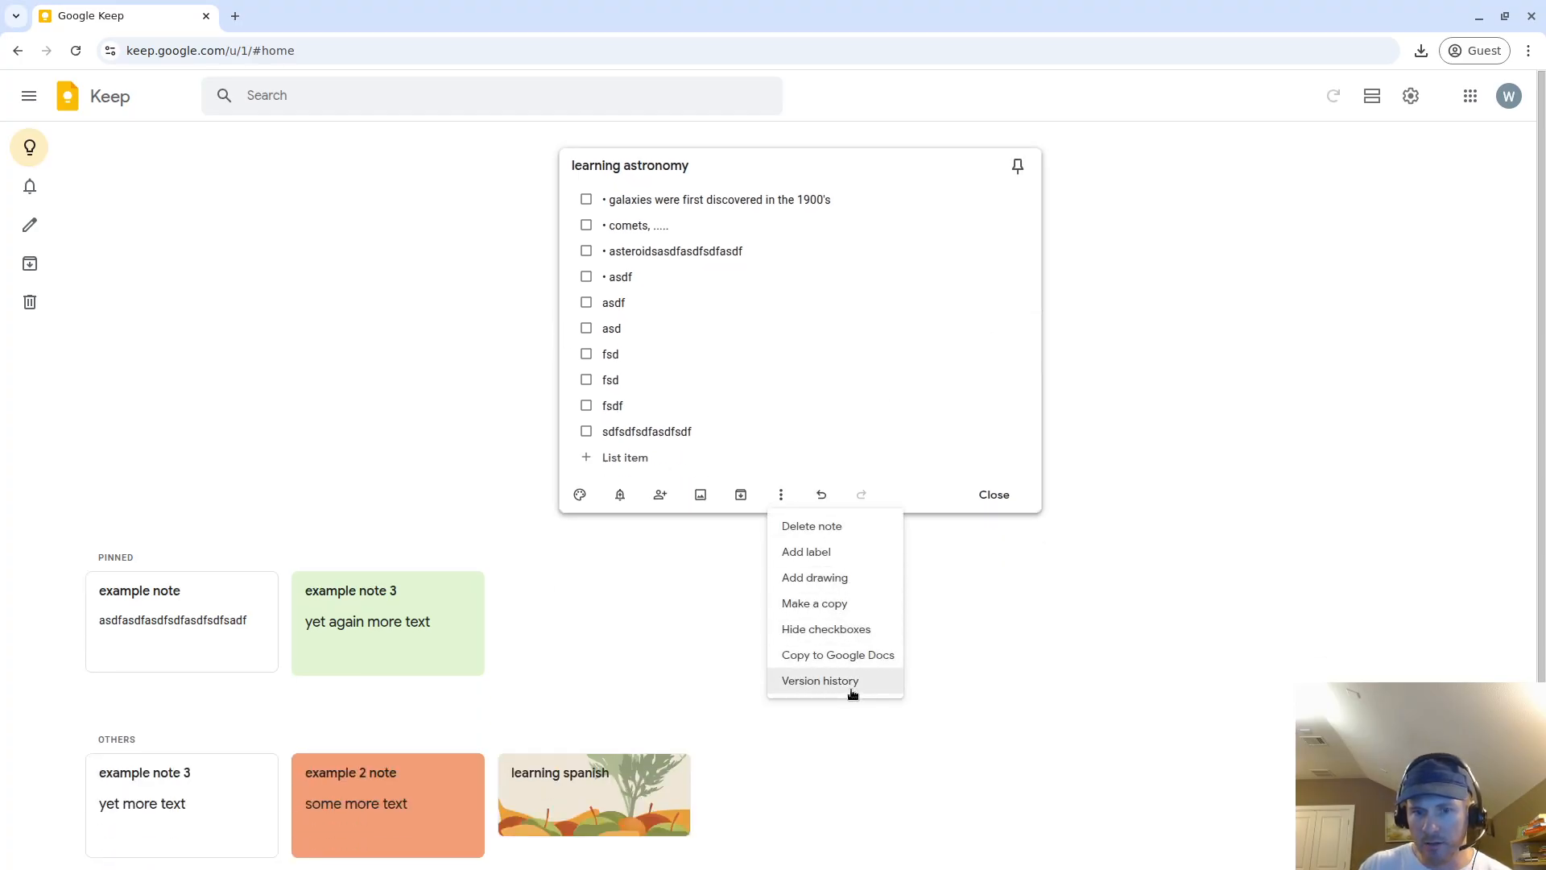
pyautogui.click(844, 629)
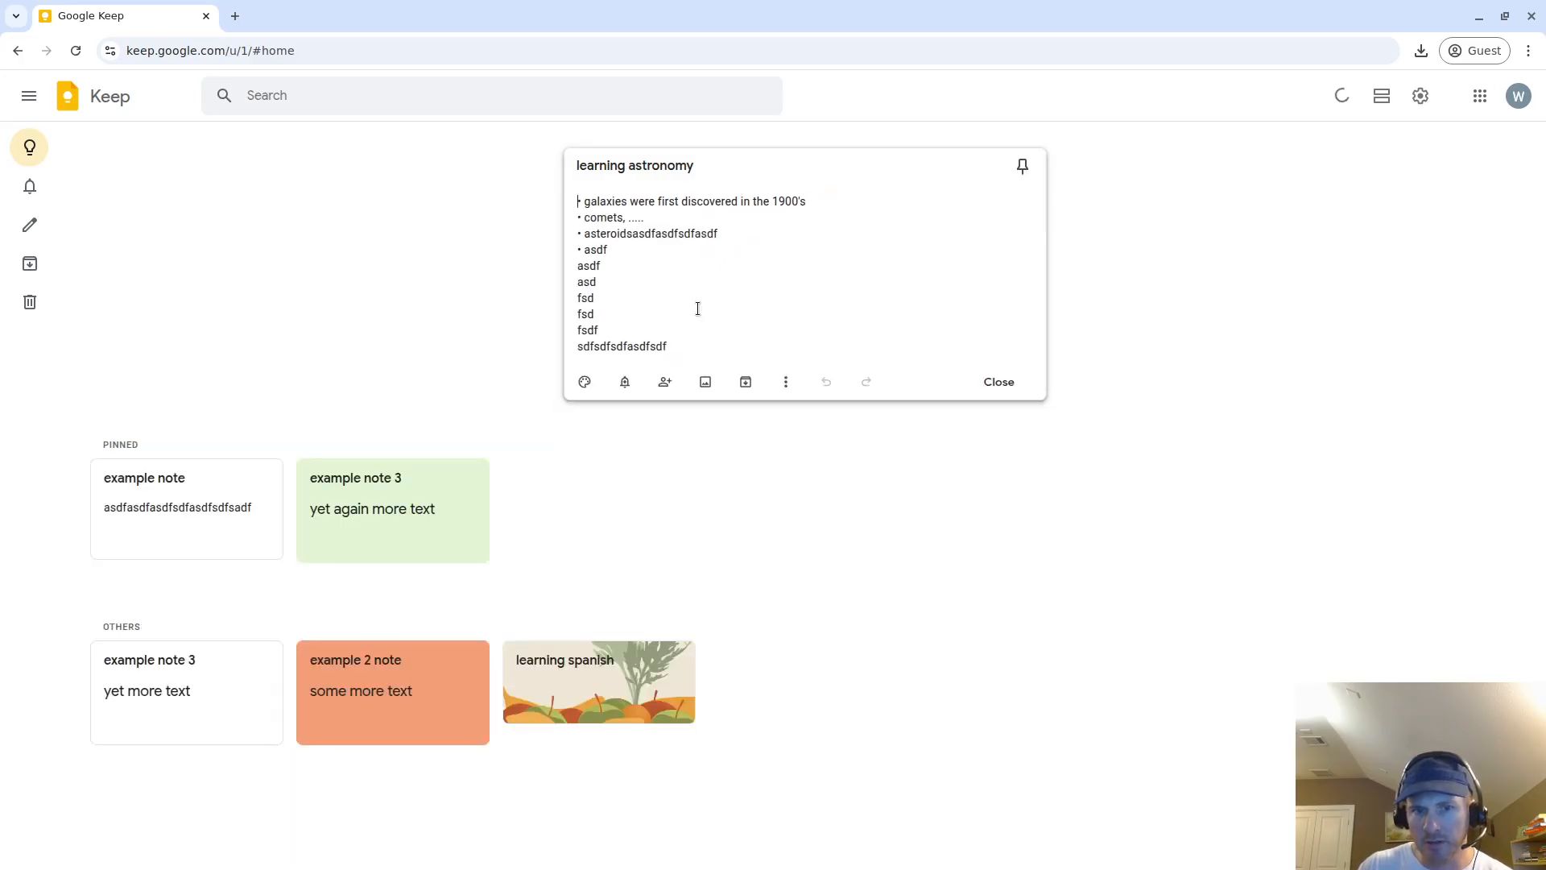
pyautogui.click(694, 278)
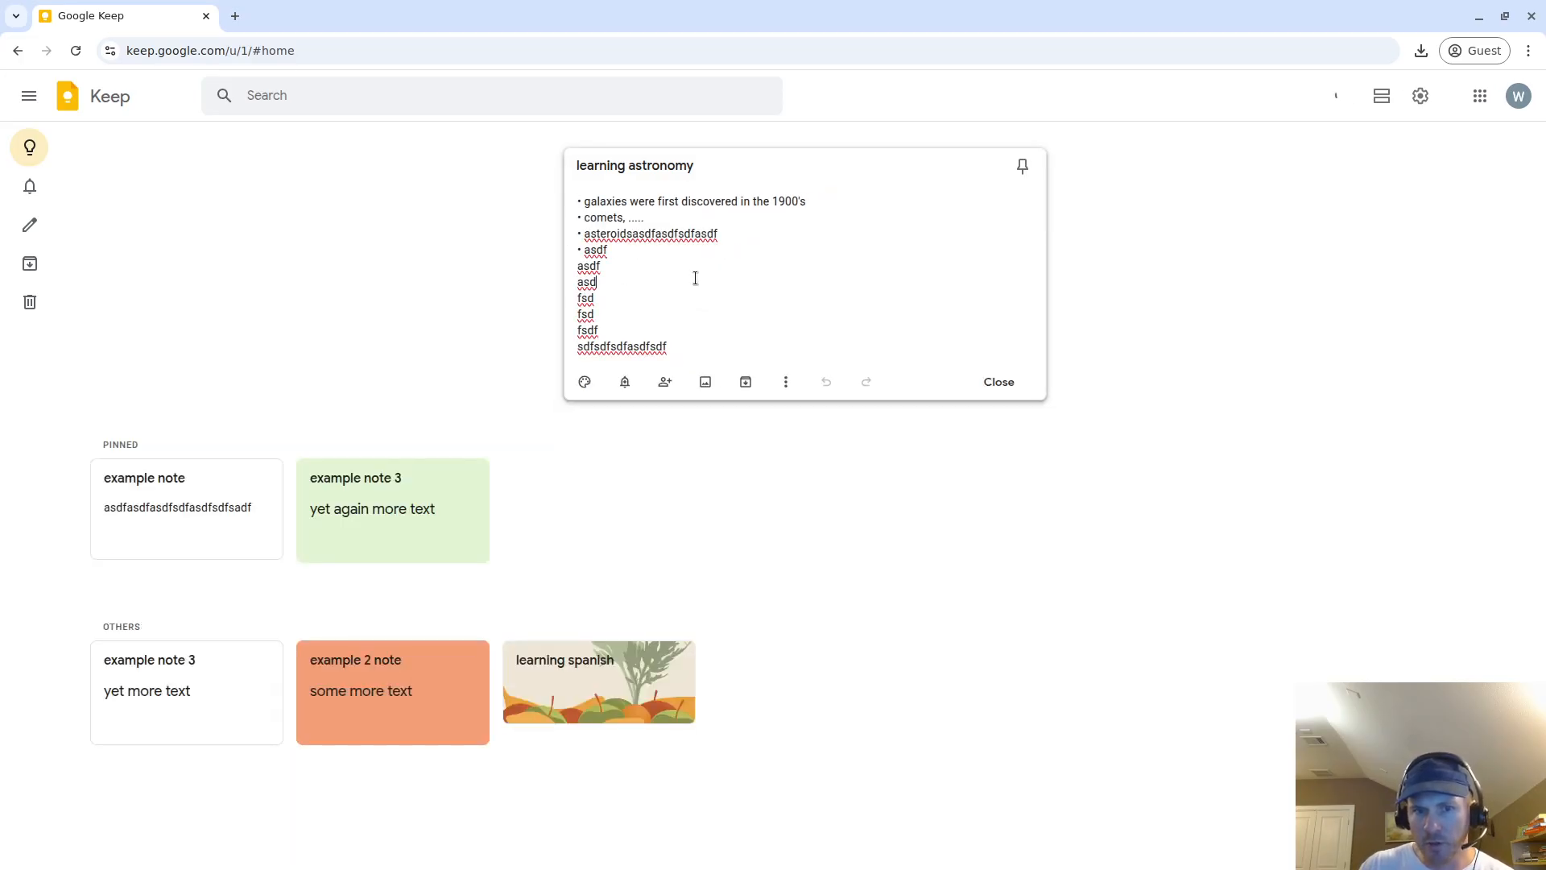
pyautogui.click(388, 496)
# Show checkboxes in the pinned "example note 3" note, add the items "fasdfsdfsdf" and "sadfsdfsdf", and close it
pyautogui.click(393, 299)
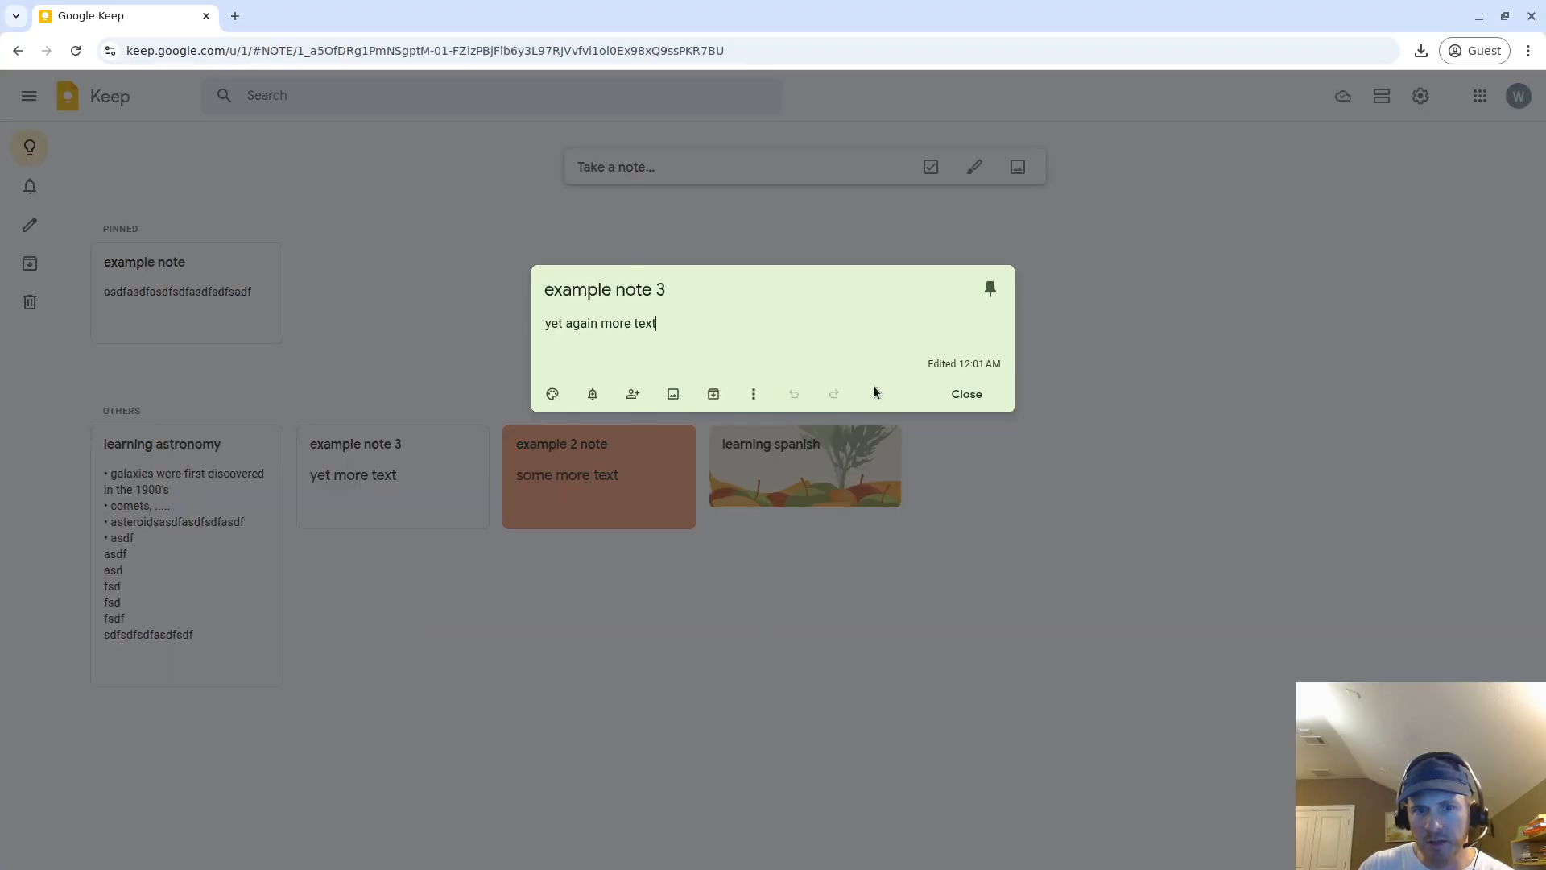
pyautogui.click(749, 392)
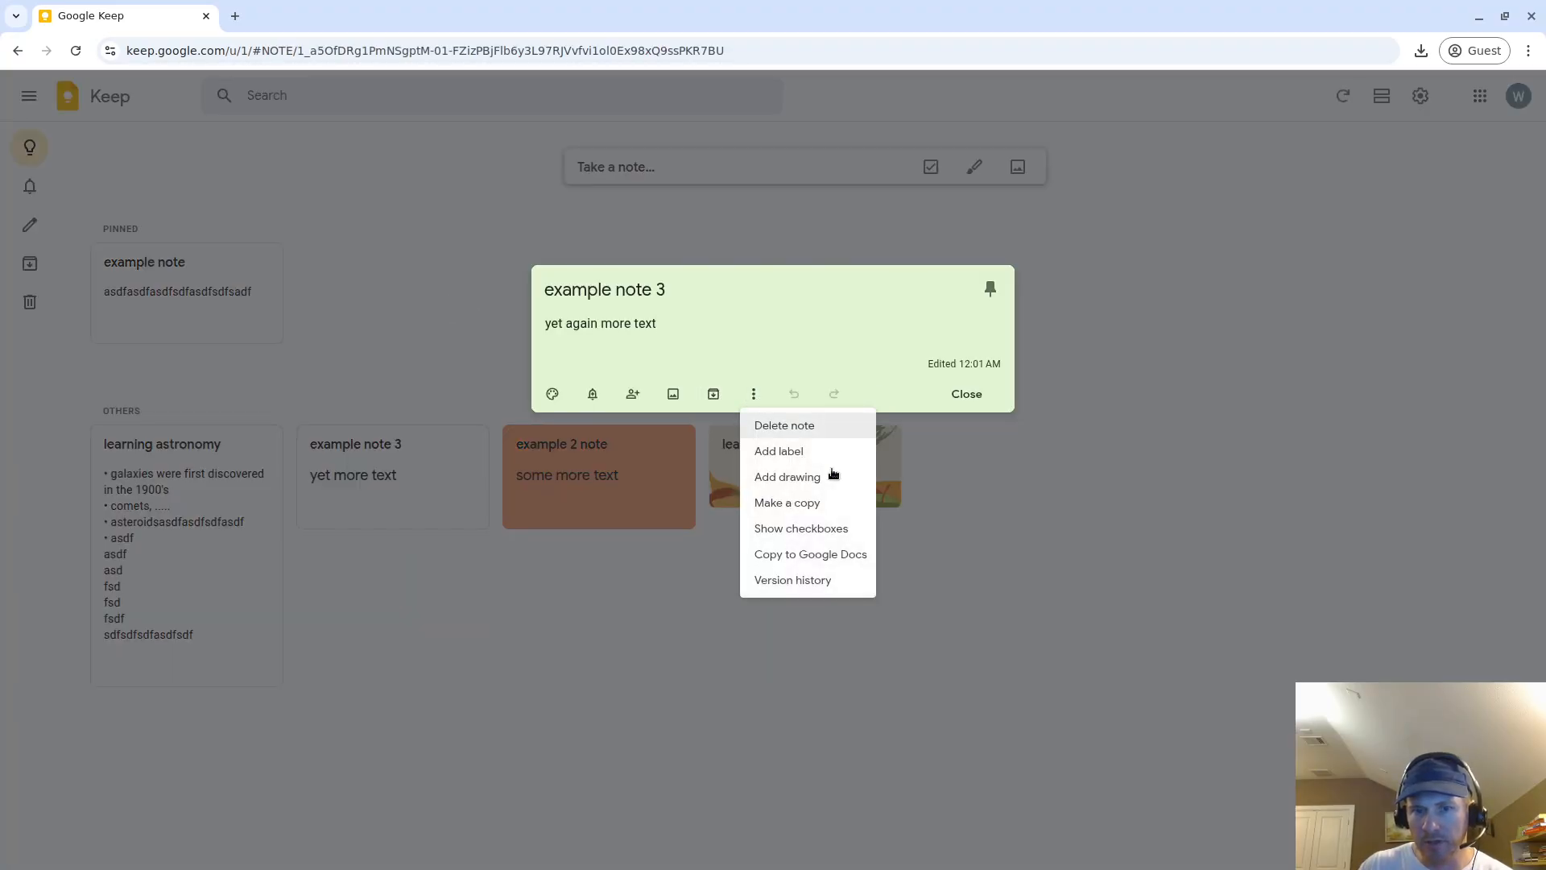
pyautogui.click(812, 528)
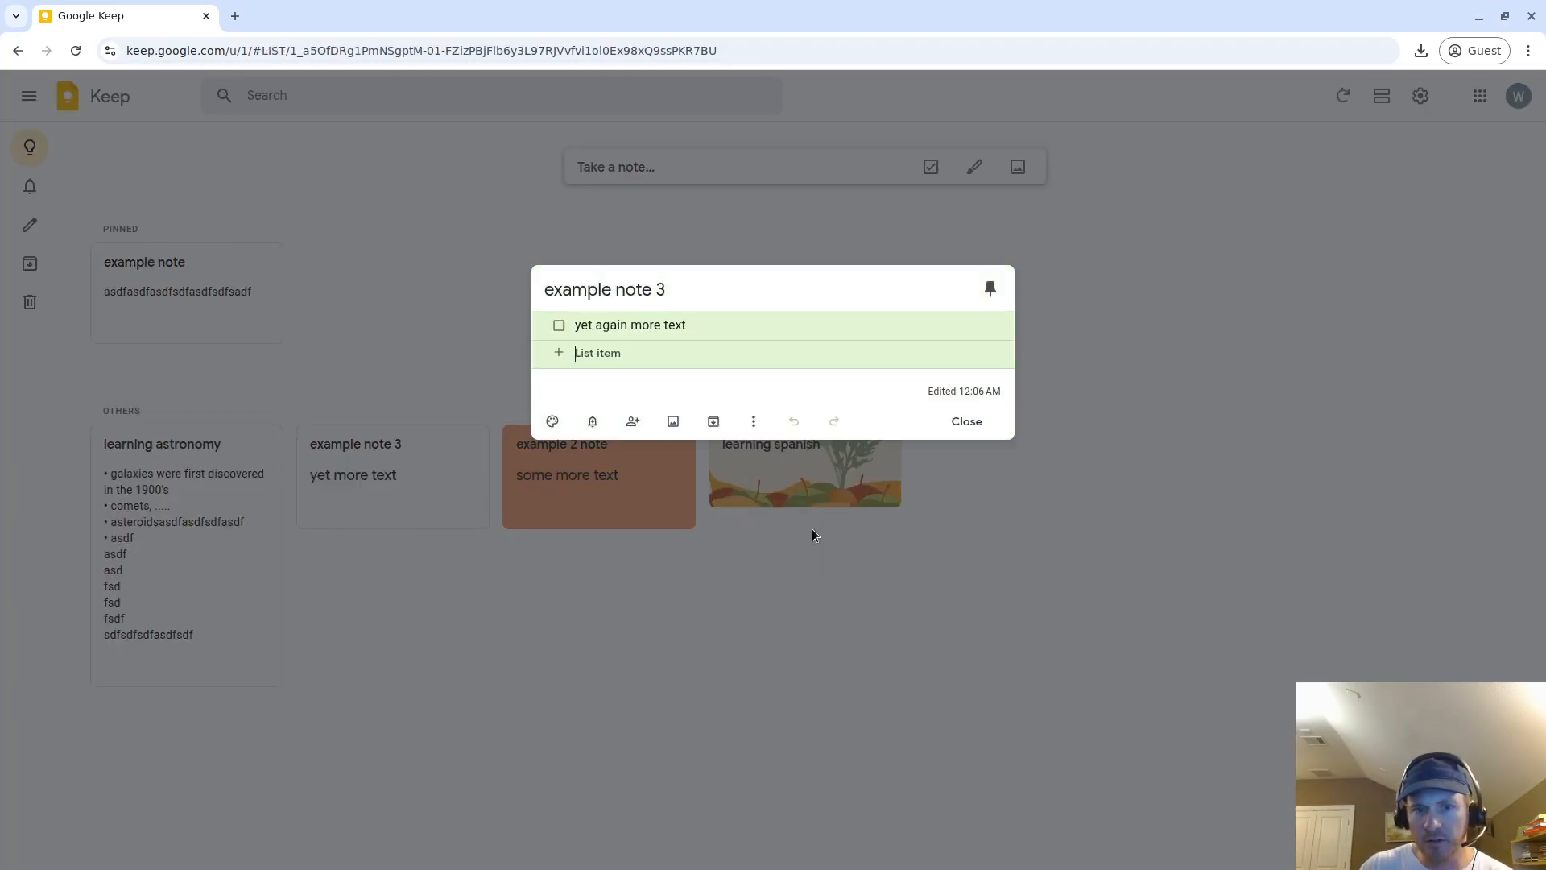
pyautogui.click(596, 346)
pyautogui.write('fasdfsdfsdf')
pyautogui.click(657, 364)
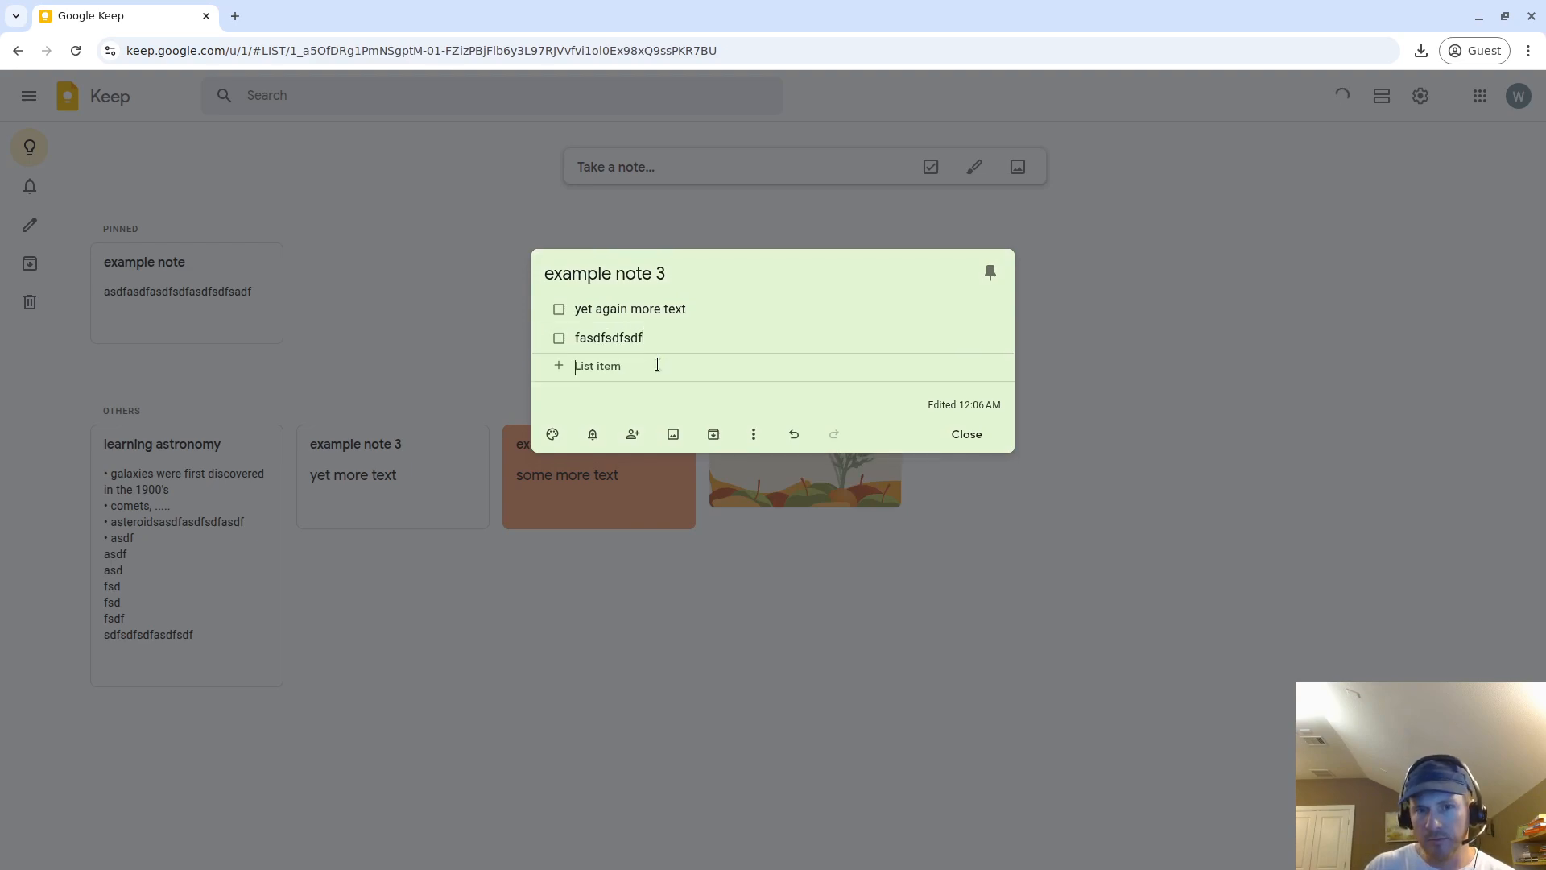
pyautogui.write('sadfsdfsdf')
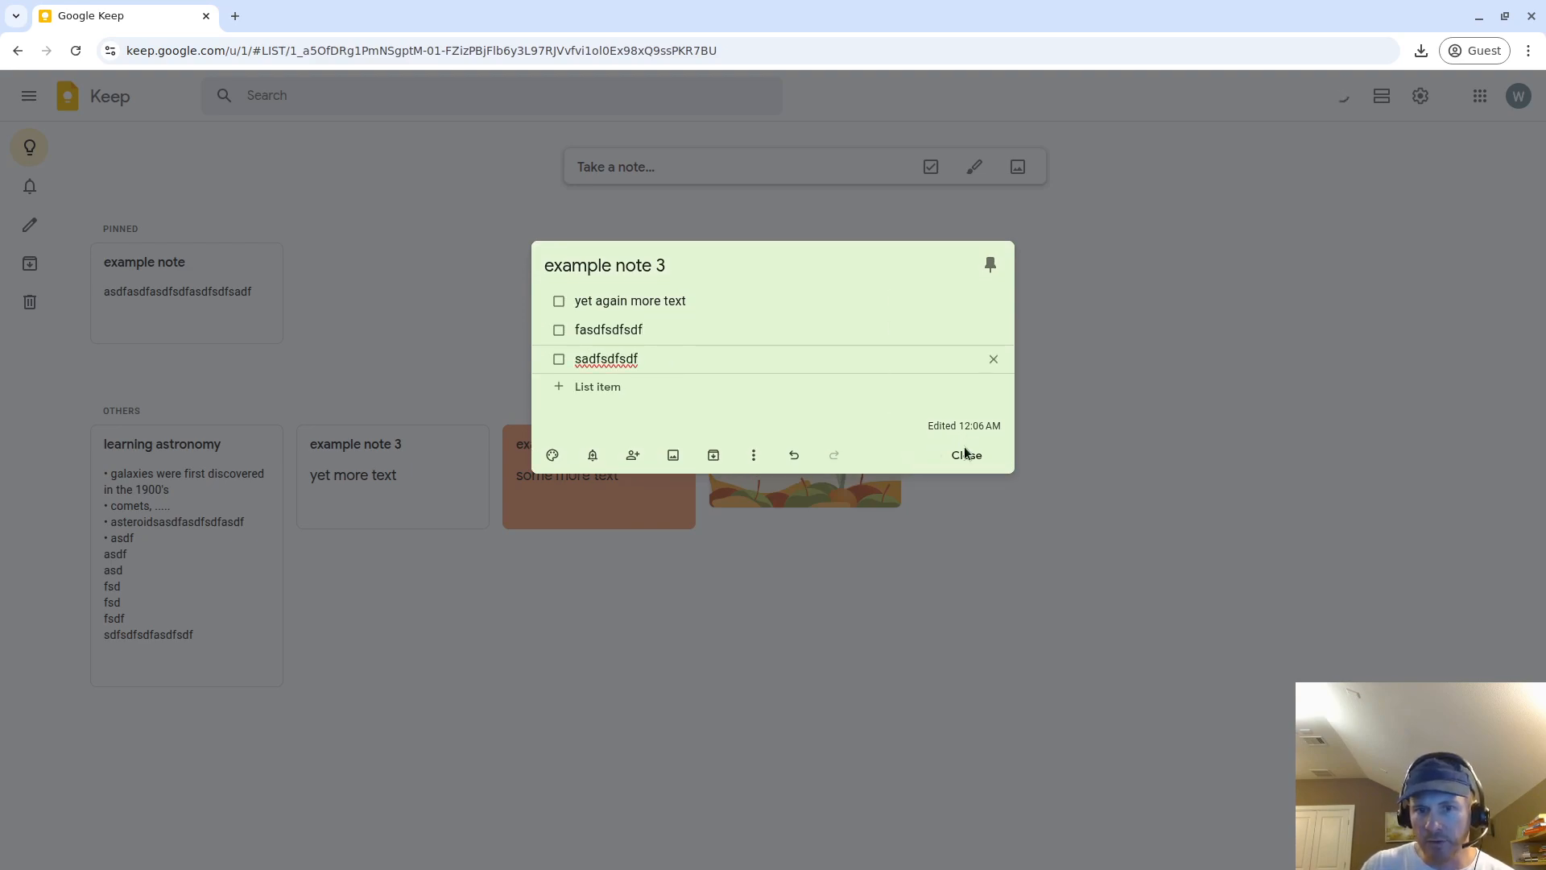
pyautogui.click(966, 454)
# Show checkboxes in the "learning astronomy" note, hide them again, and close the note
pyautogui.click(224, 577)
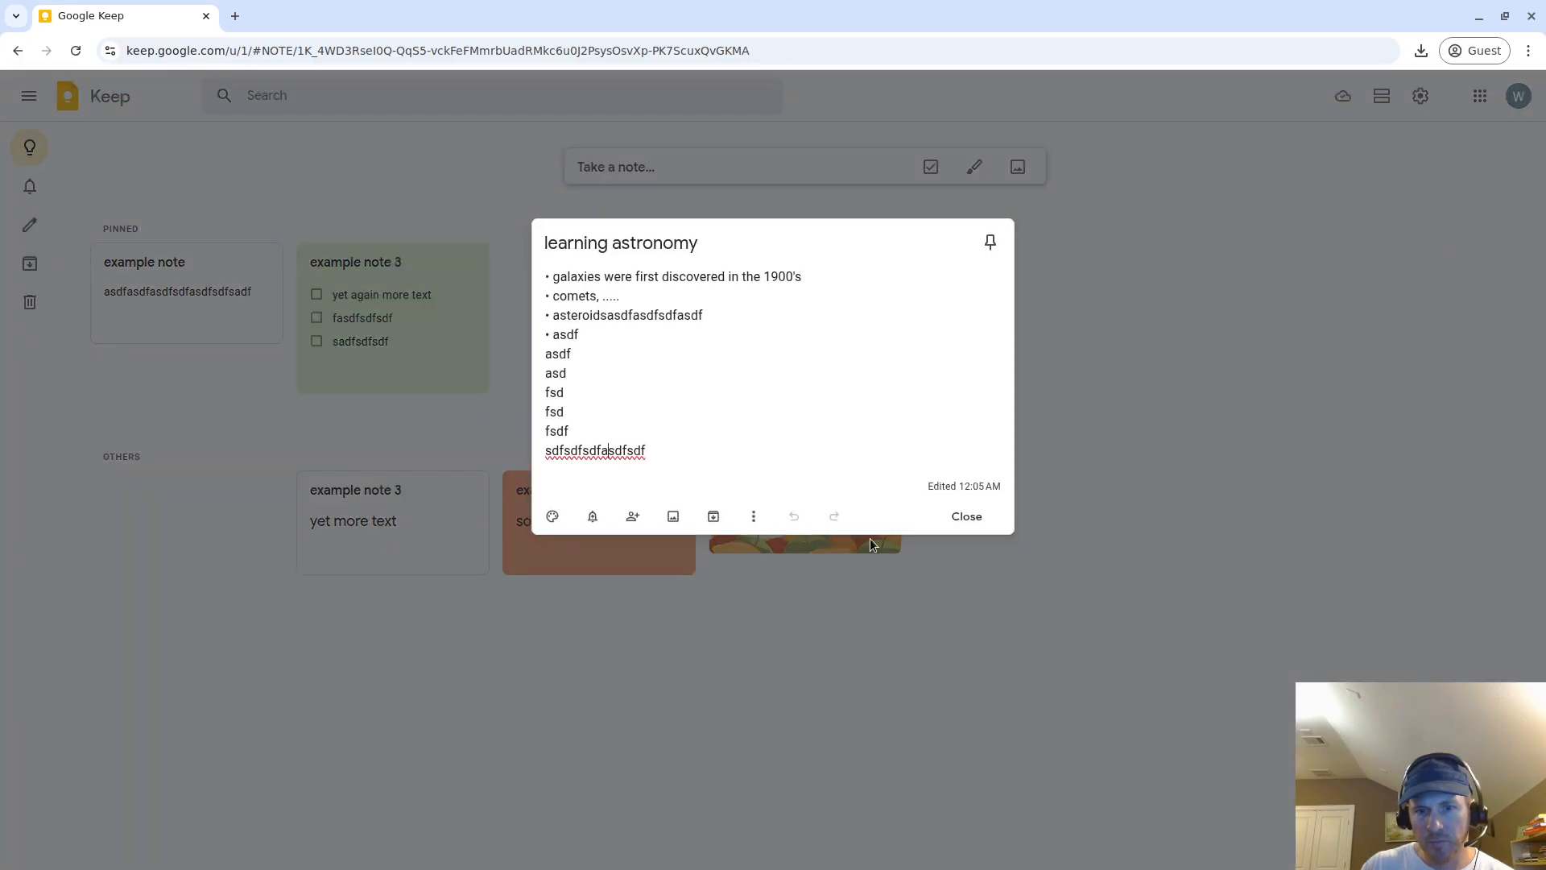
pyautogui.click(754, 515)
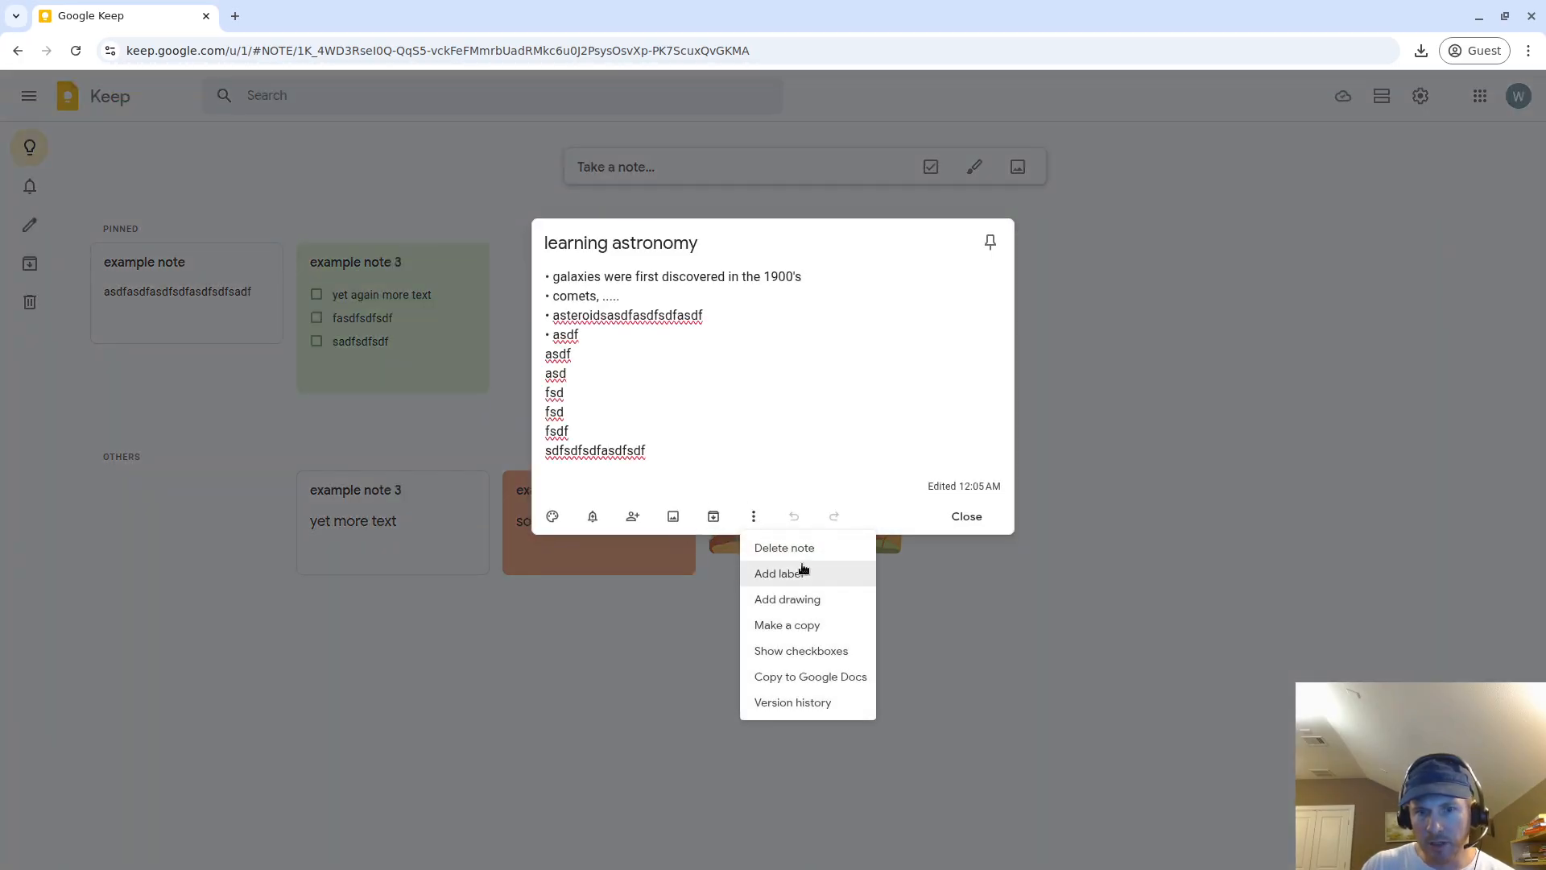
pyautogui.click(815, 647)
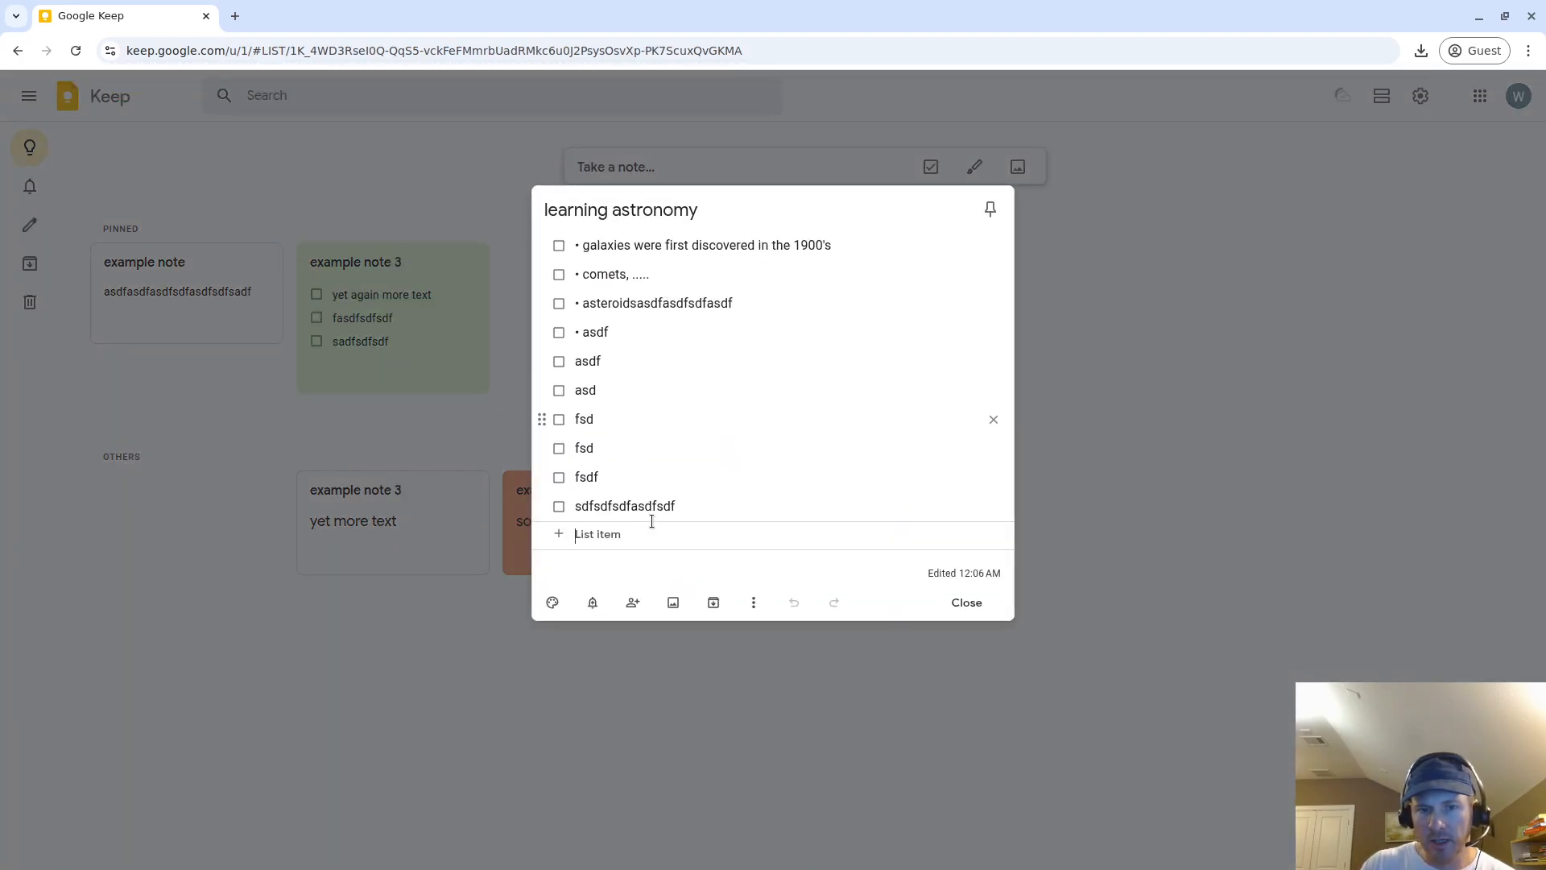
pyautogui.click(753, 604)
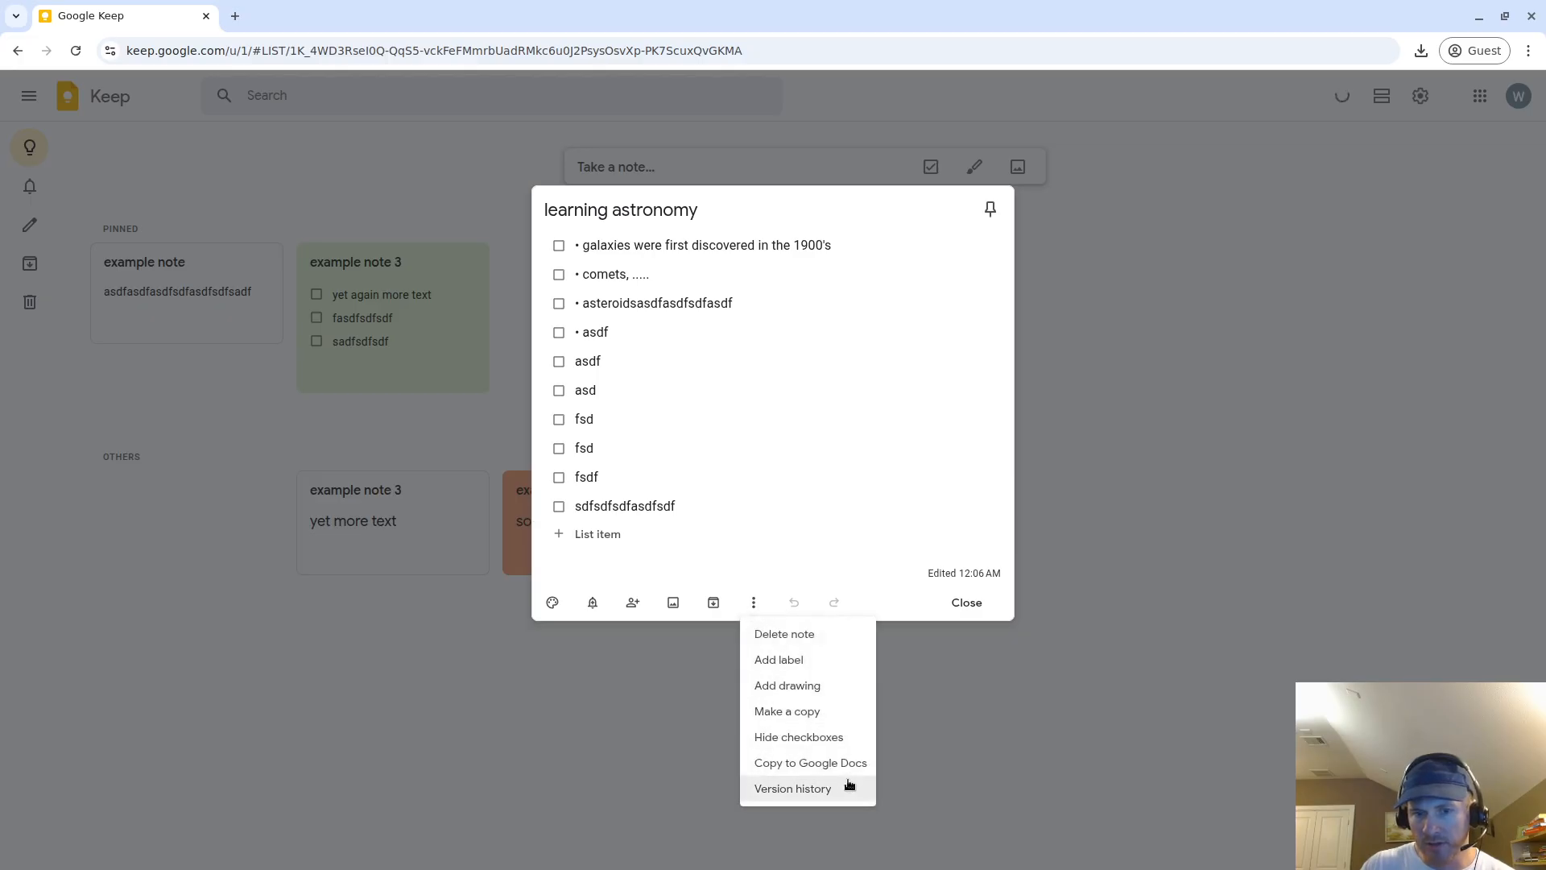
pyautogui.click(834, 740)
pyautogui.click(972, 517)
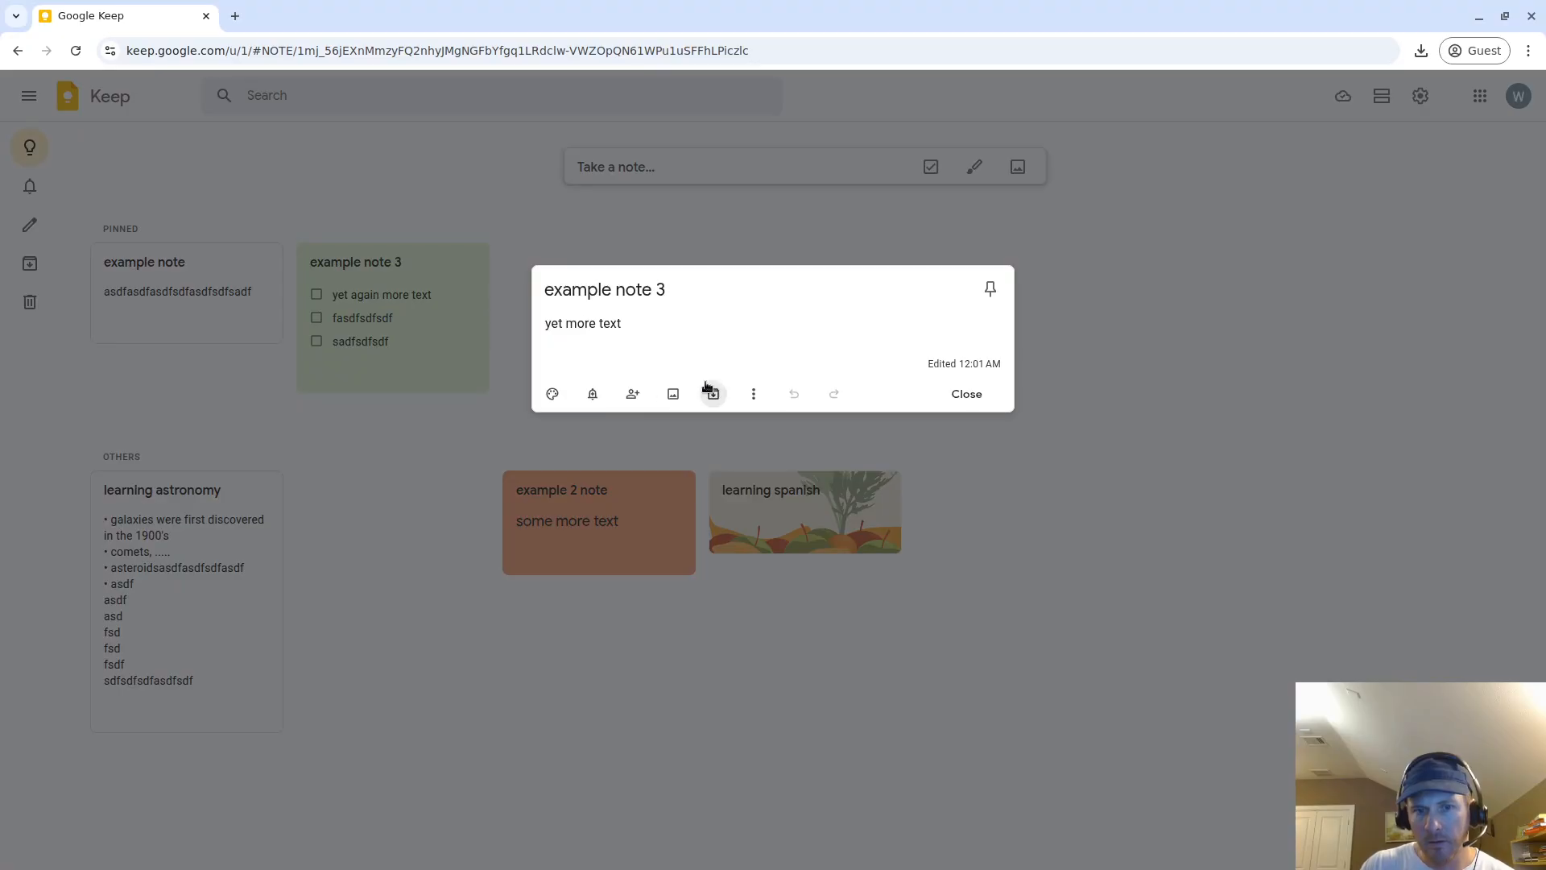
# Show checkboxes in the unpinned "example note 3" note and add the items "asdfsdfsdf", "asdf" four times, and "asdfsdf"
pyautogui.click(761, 399)
pyautogui.click(797, 525)
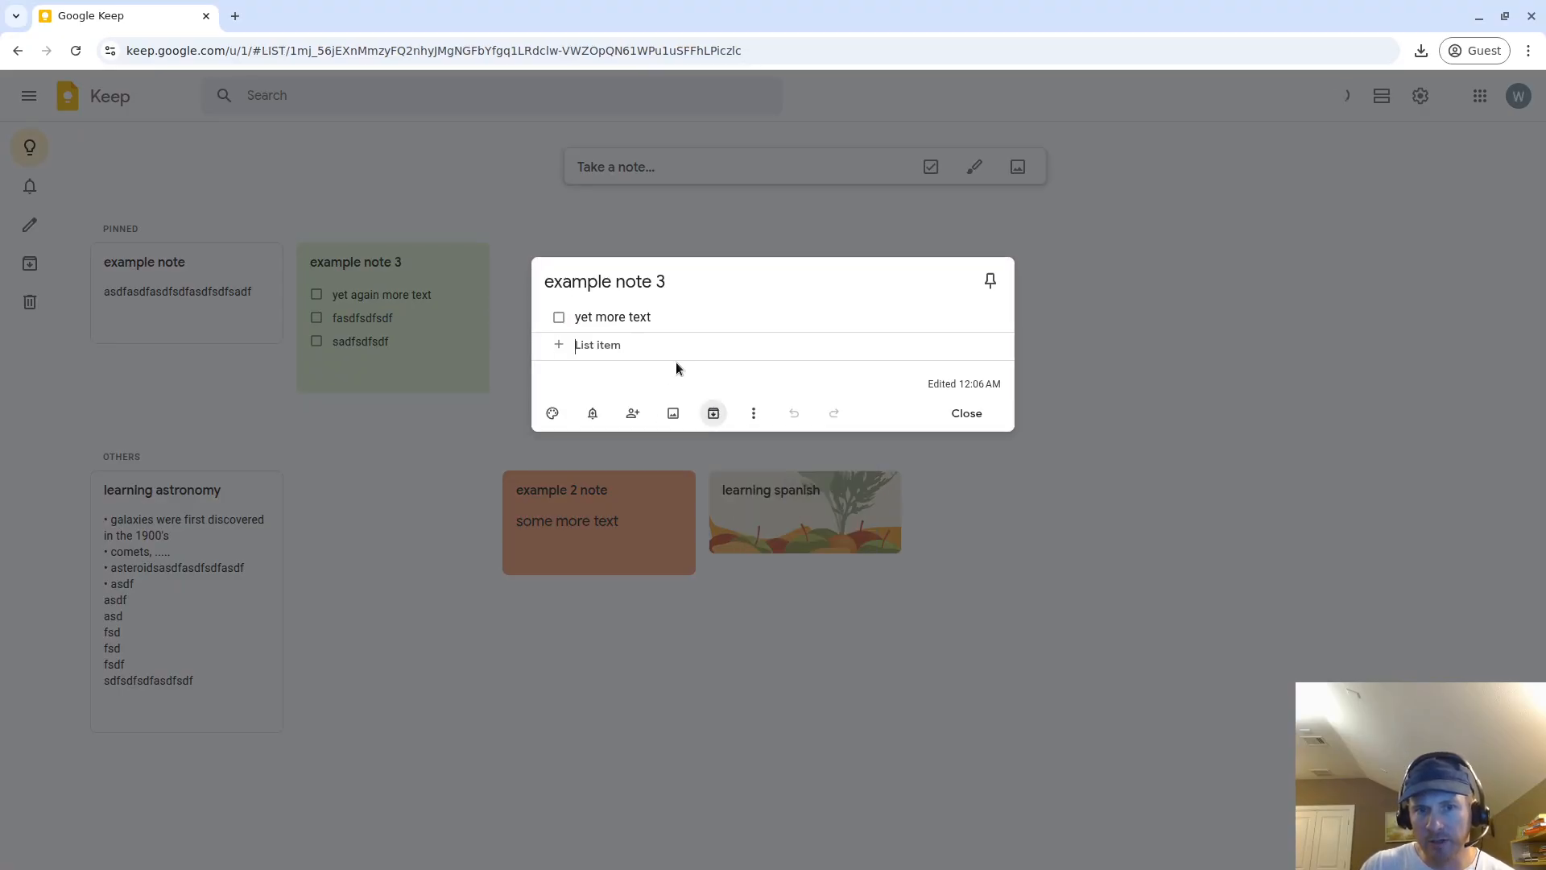
pyautogui.click(675, 361)
pyautogui.write('asdfsdfsdf')
pyautogui.press('Return')
pyautogui.write('asdf')
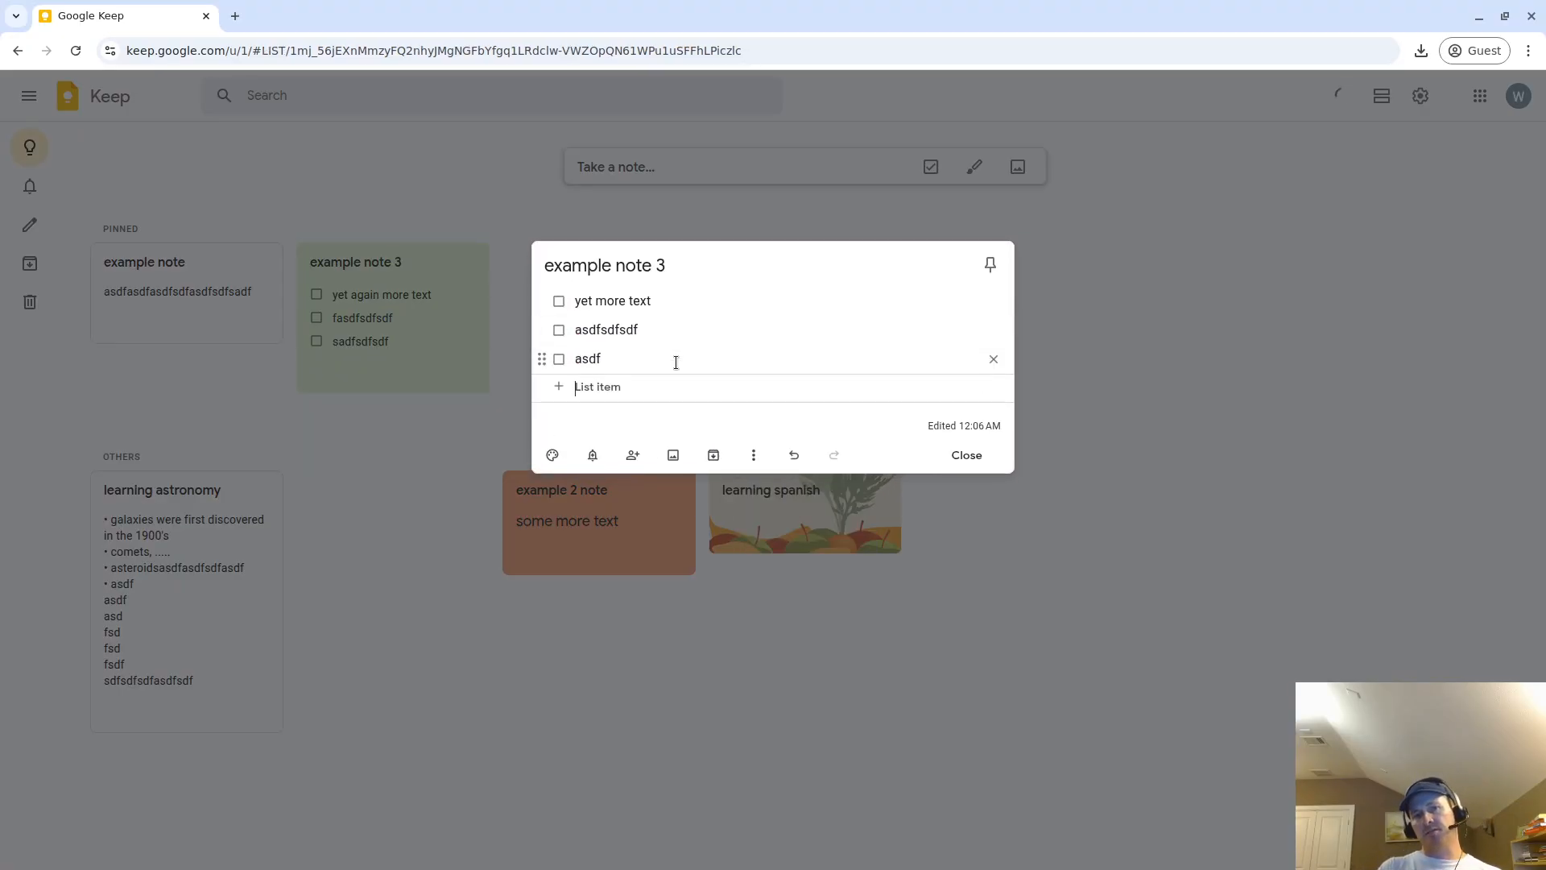
pyautogui.press('Return')
pyautogui.write('asdf')
pyautogui.press('Return')
pyautogui.write('asdf')
pyautogui.press('Return')
pyautogui.write('asdf')
pyautogui.press('Return')
pyautogui.write('asdfsdf')
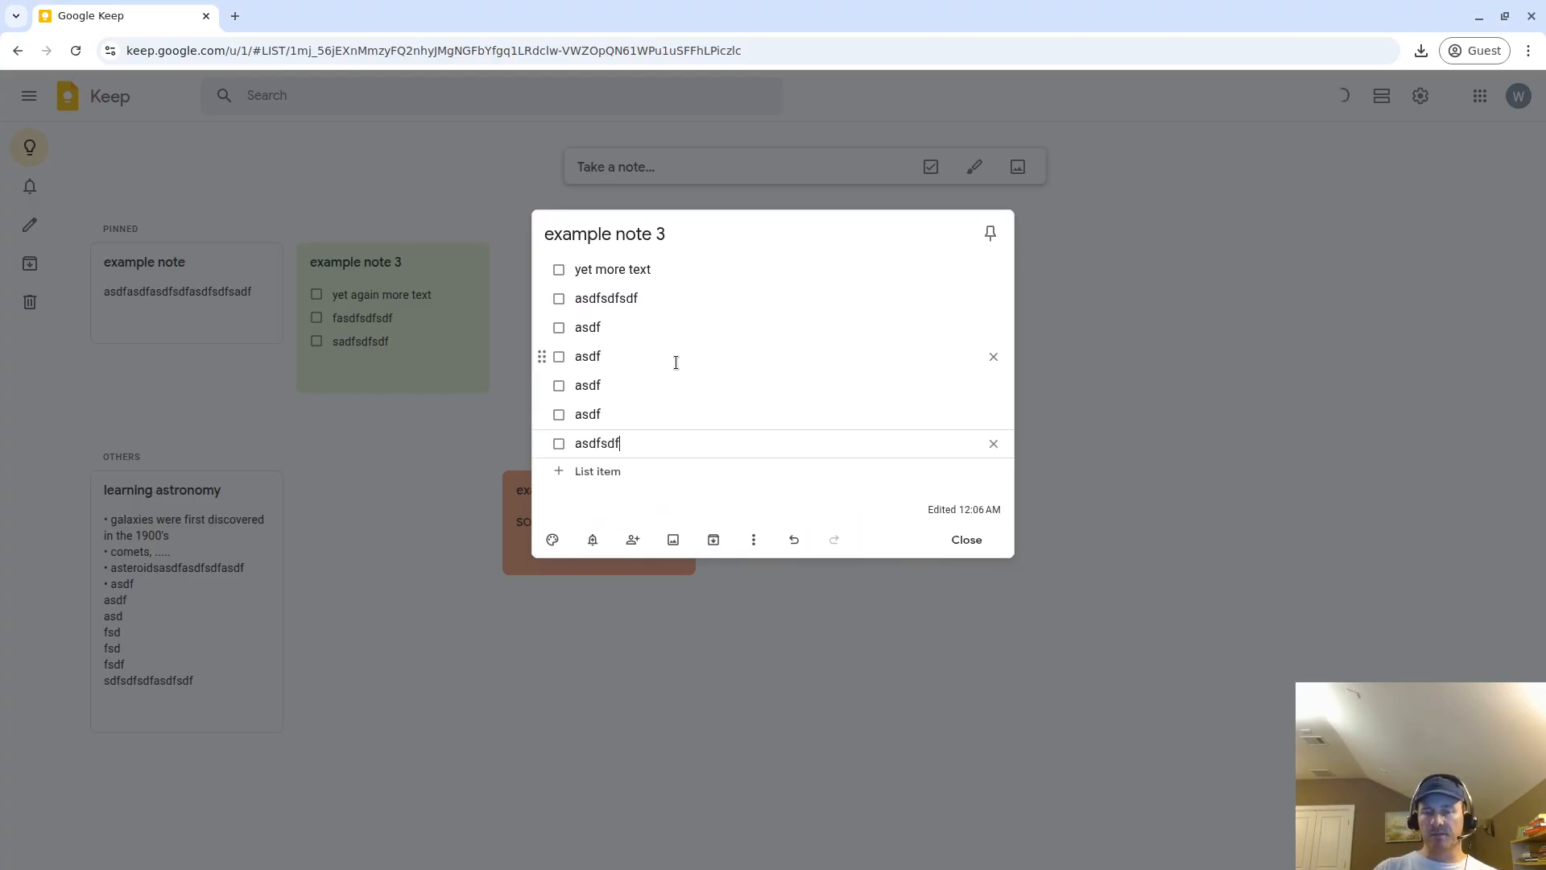
# Nest the second "asdf" item under the first, move "yet more text" just above "asdfsdf" without indentation, and close the note
pyautogui.moveTo(541, 385); pyautogui.dragTo(624, 387)
pyautogui.moveTo(540, 269); pyautogui.dragTo(636, 412)
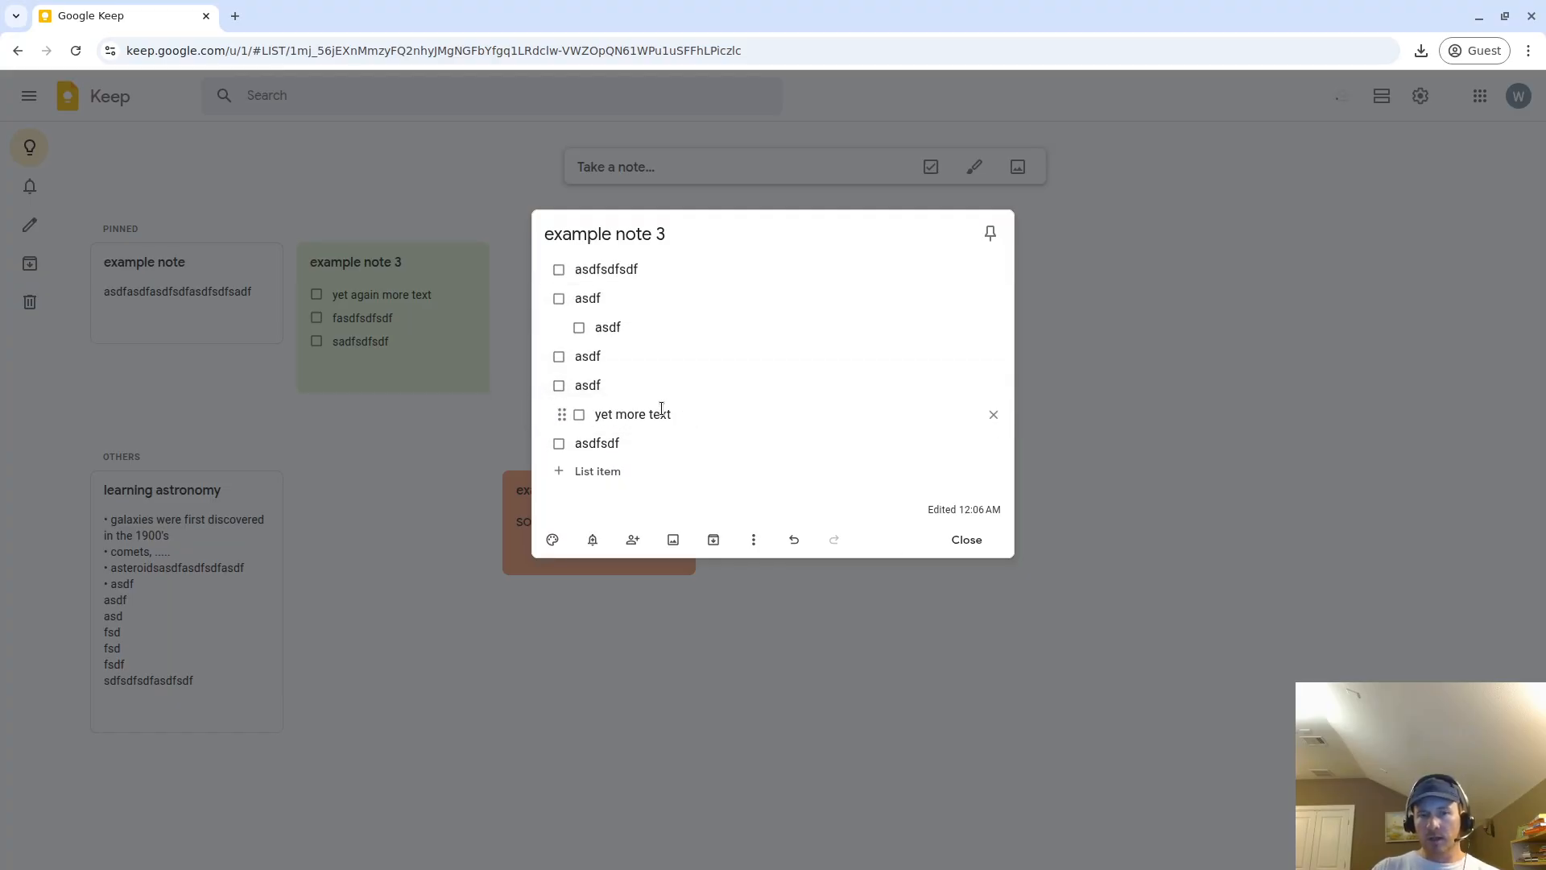
pyautogui.moveTo(556, 418); pyautogui.dragTo(544, 415)
pyautogui.moveTo(556, 329); pyautogui.dragTo(618, 330)
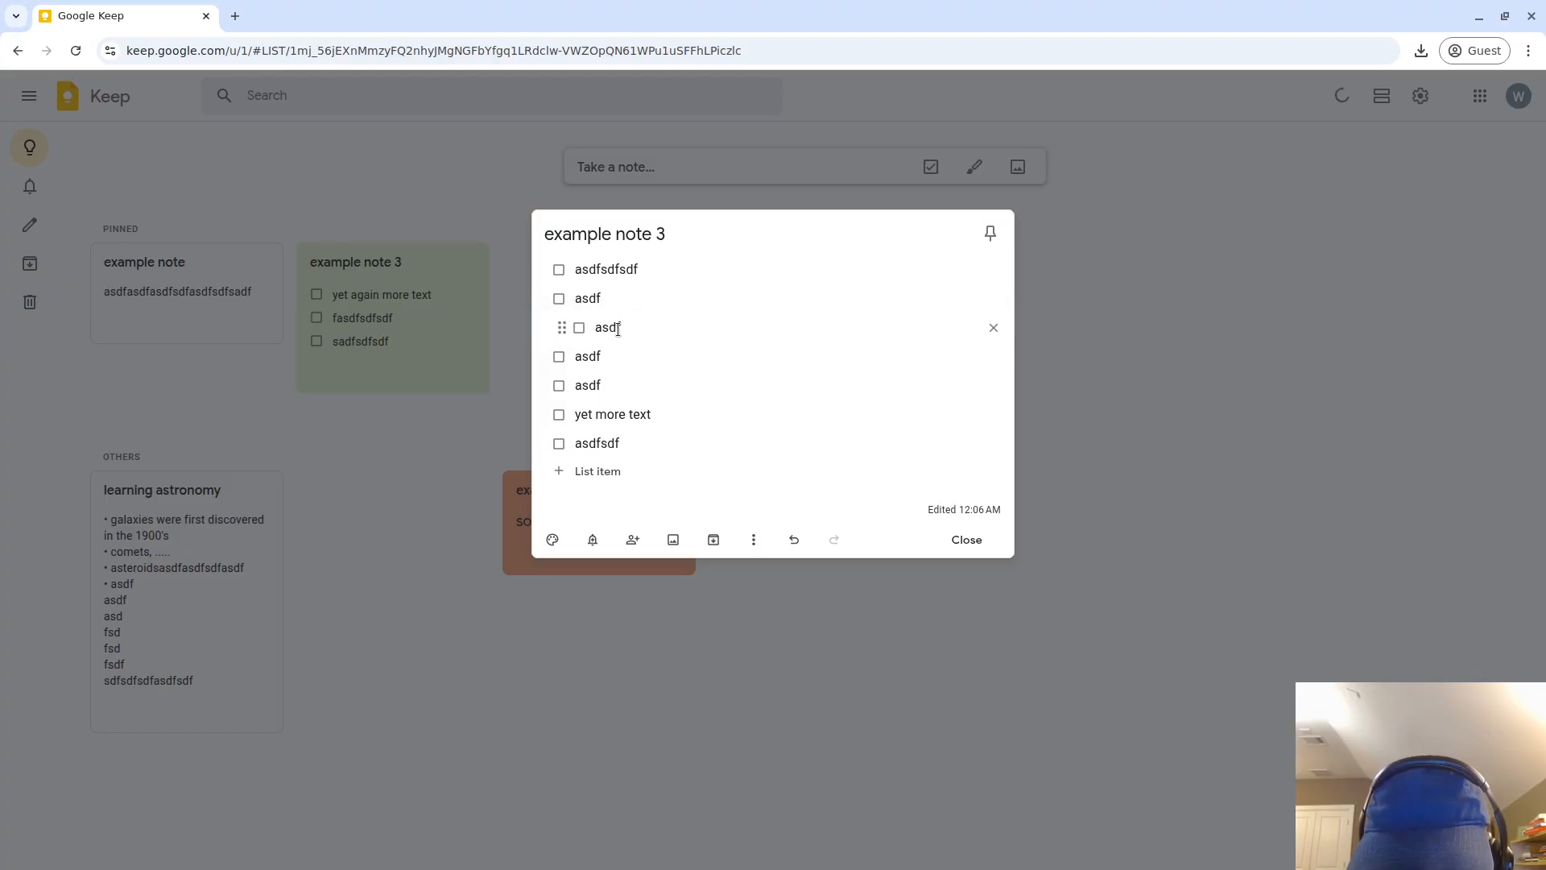
pyautogui.click(753, 549)
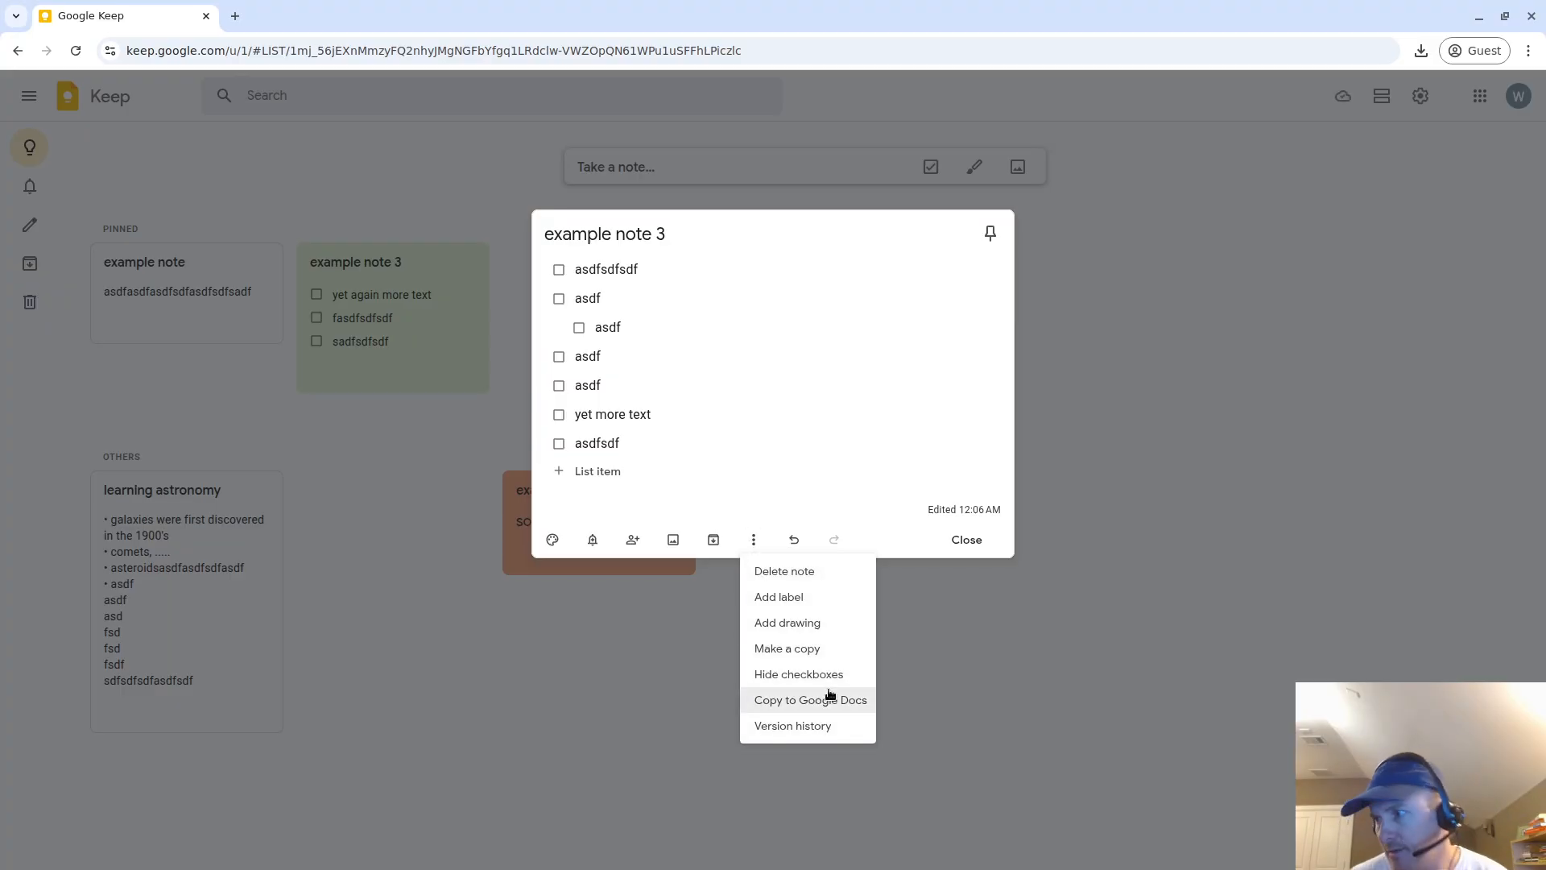
pyautogui.click(1175, 336)
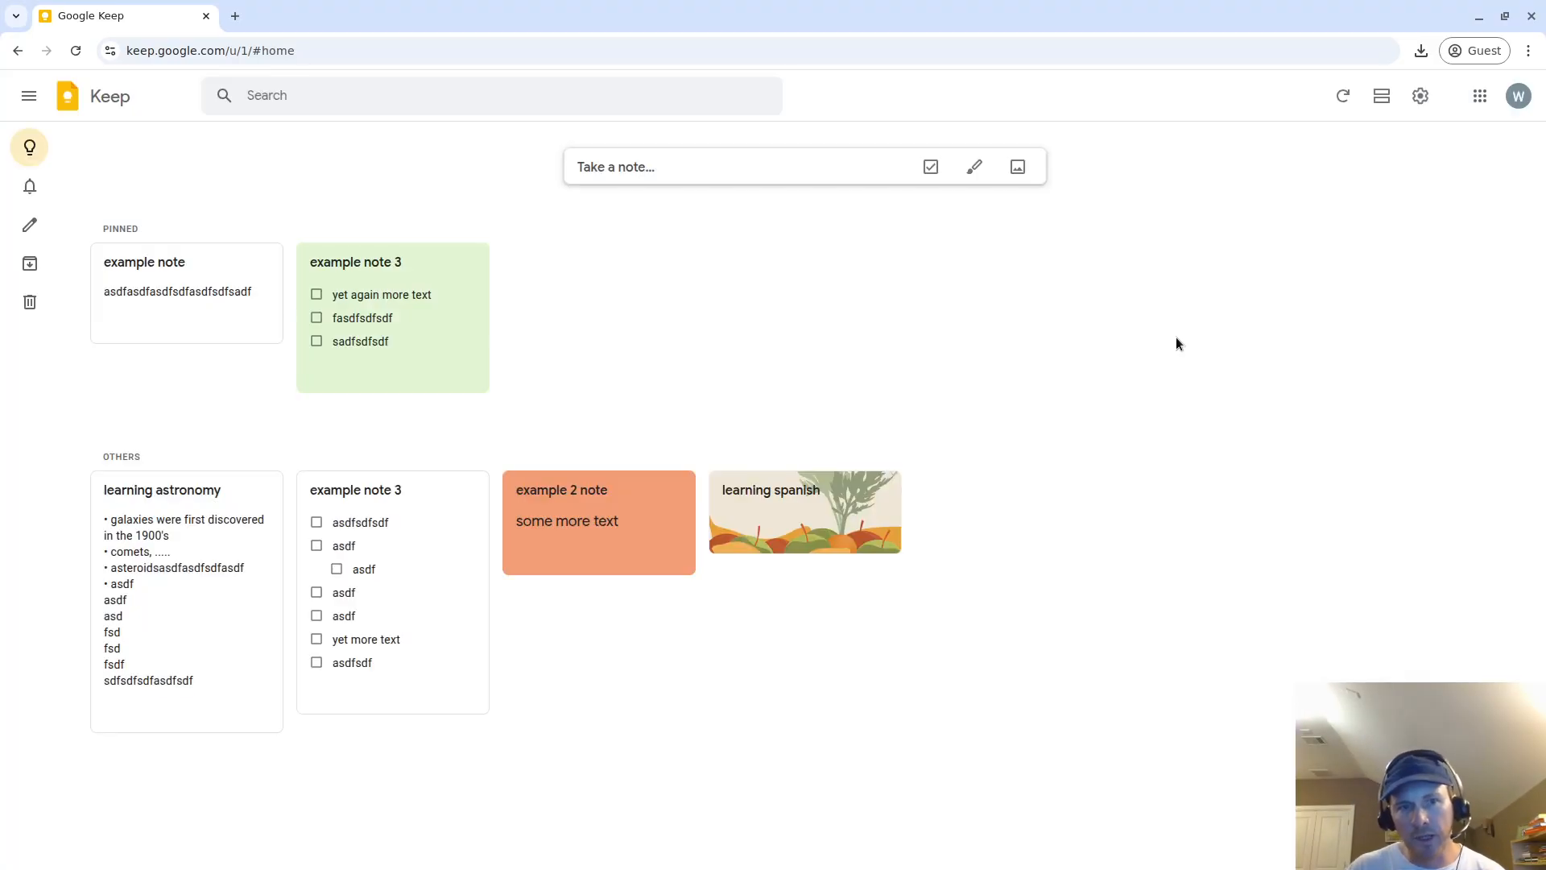
# Move the unpinned "example note 3" to the end of the unpinned notes, and open and close it
pyautogui.moveTo(395, 554); pyautogui.dragTo(998, 535)
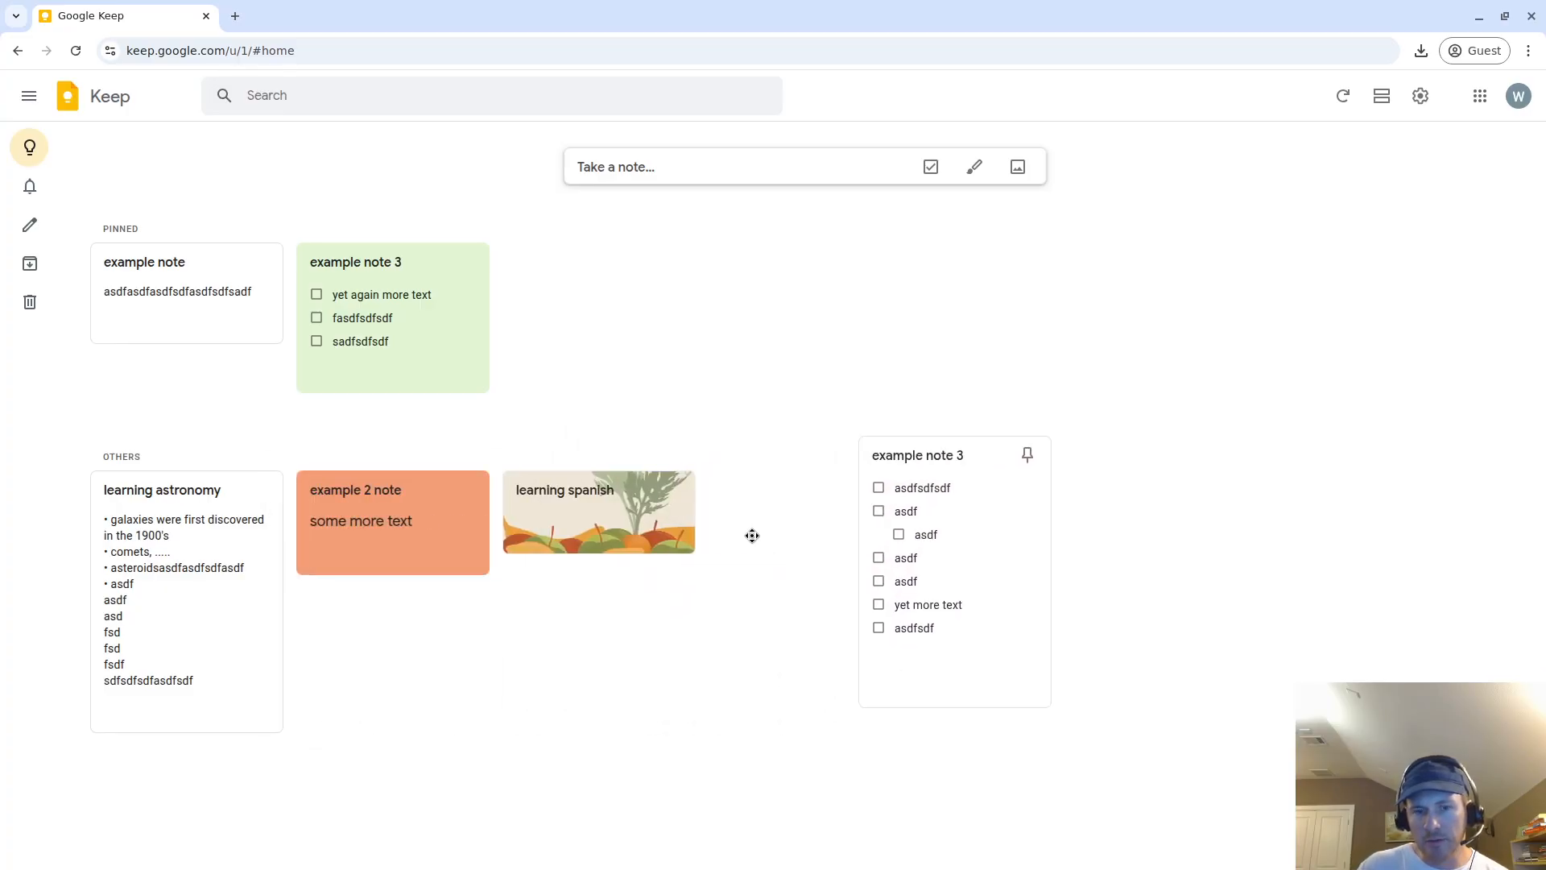
pyautogui.click(773, 512)
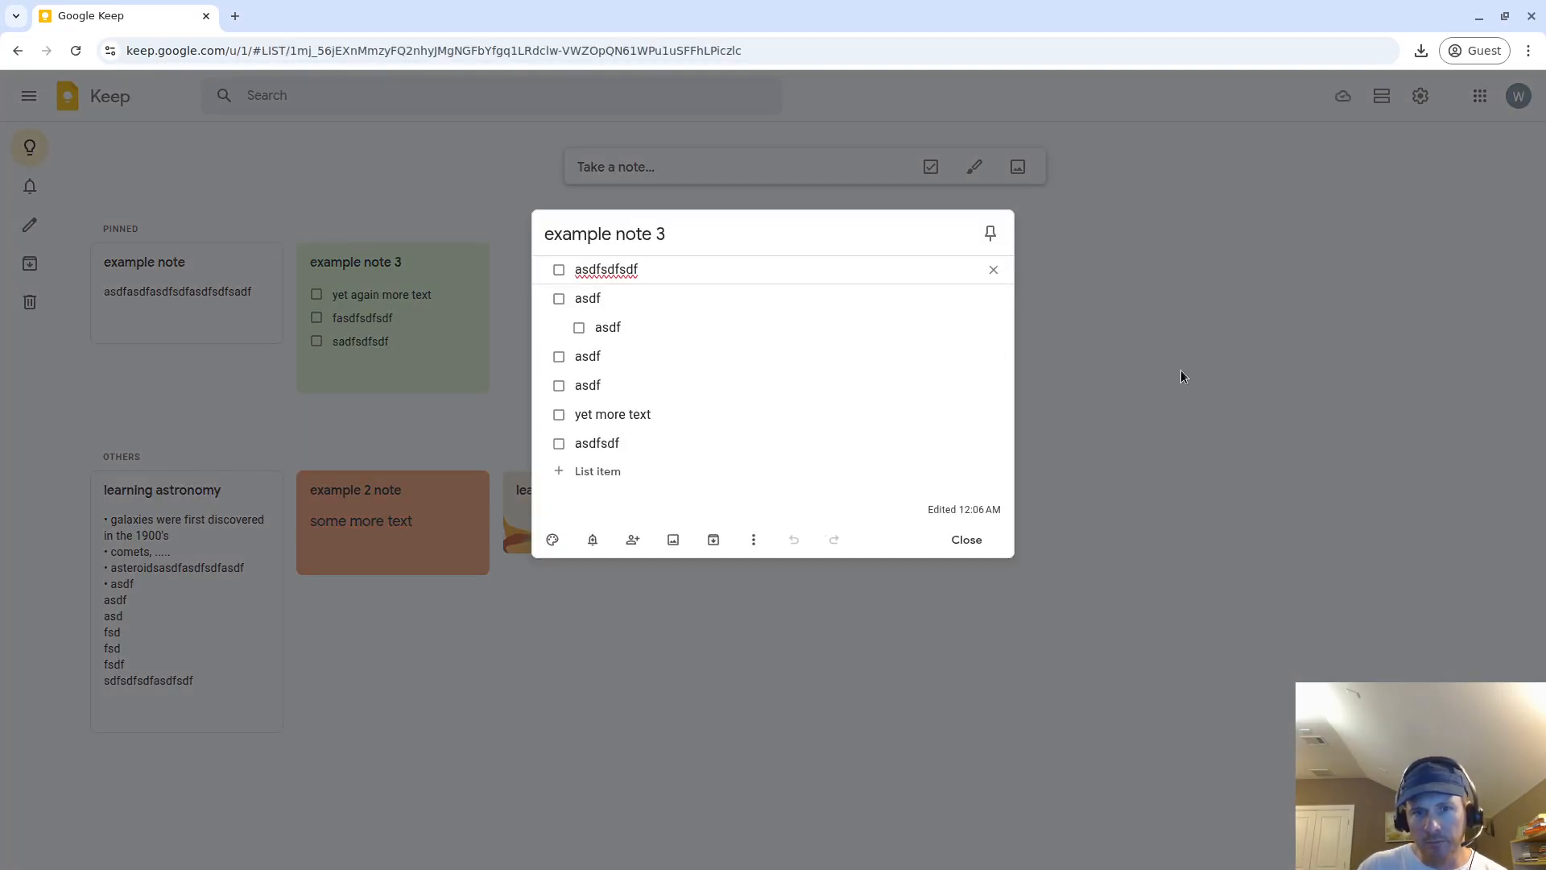
pyautogui.click(1182, 376)
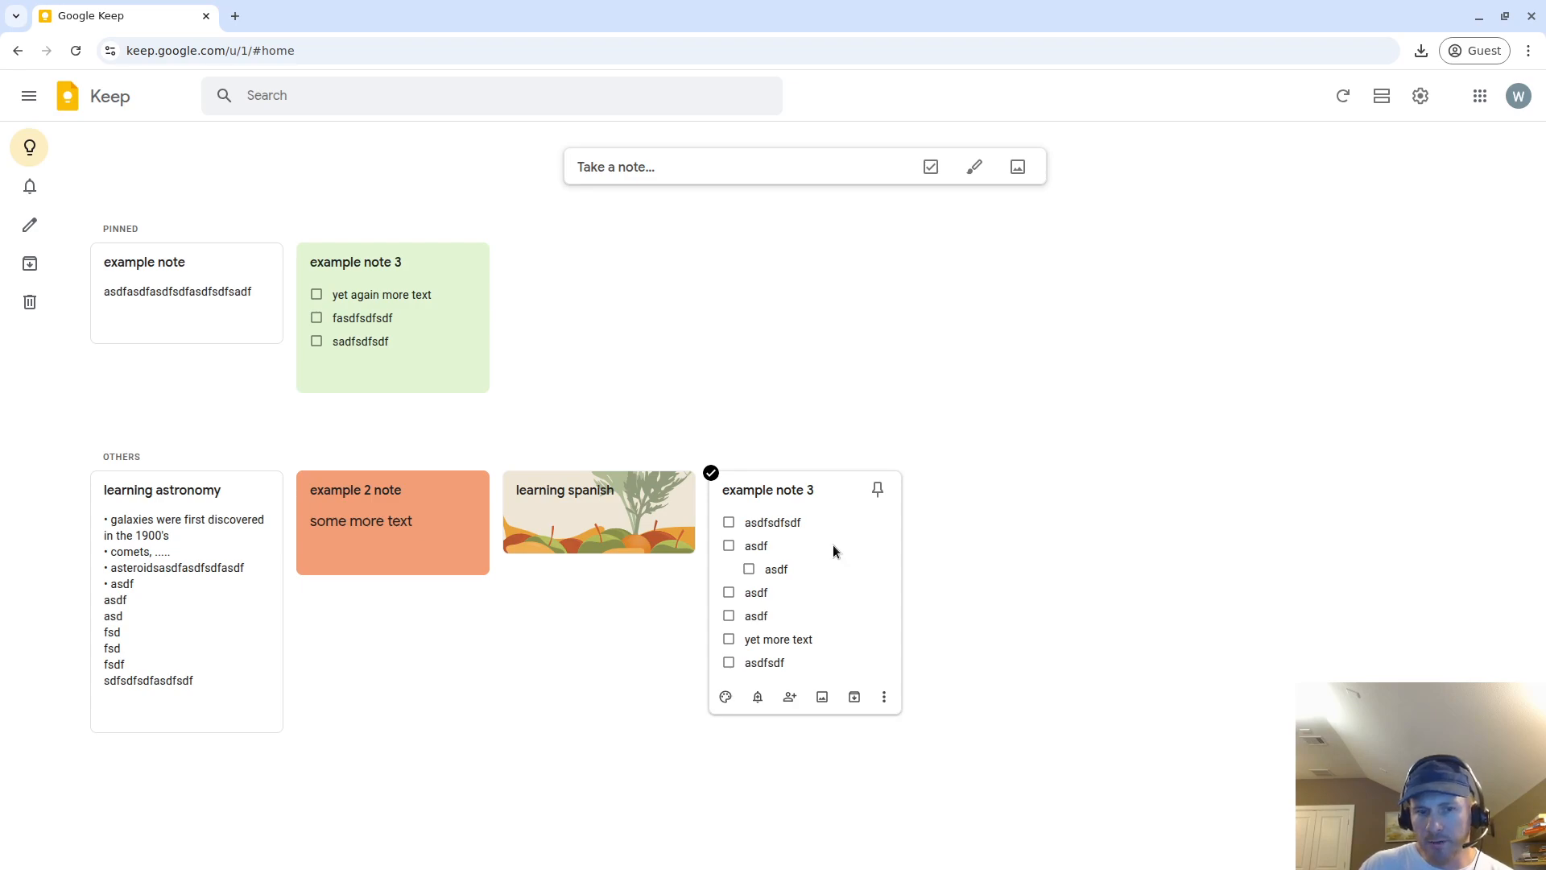
# Show checkboxes in the "learning astronomy" note and close it
pyautogui.click(134, 626)
pyautogui.click(753, 516)
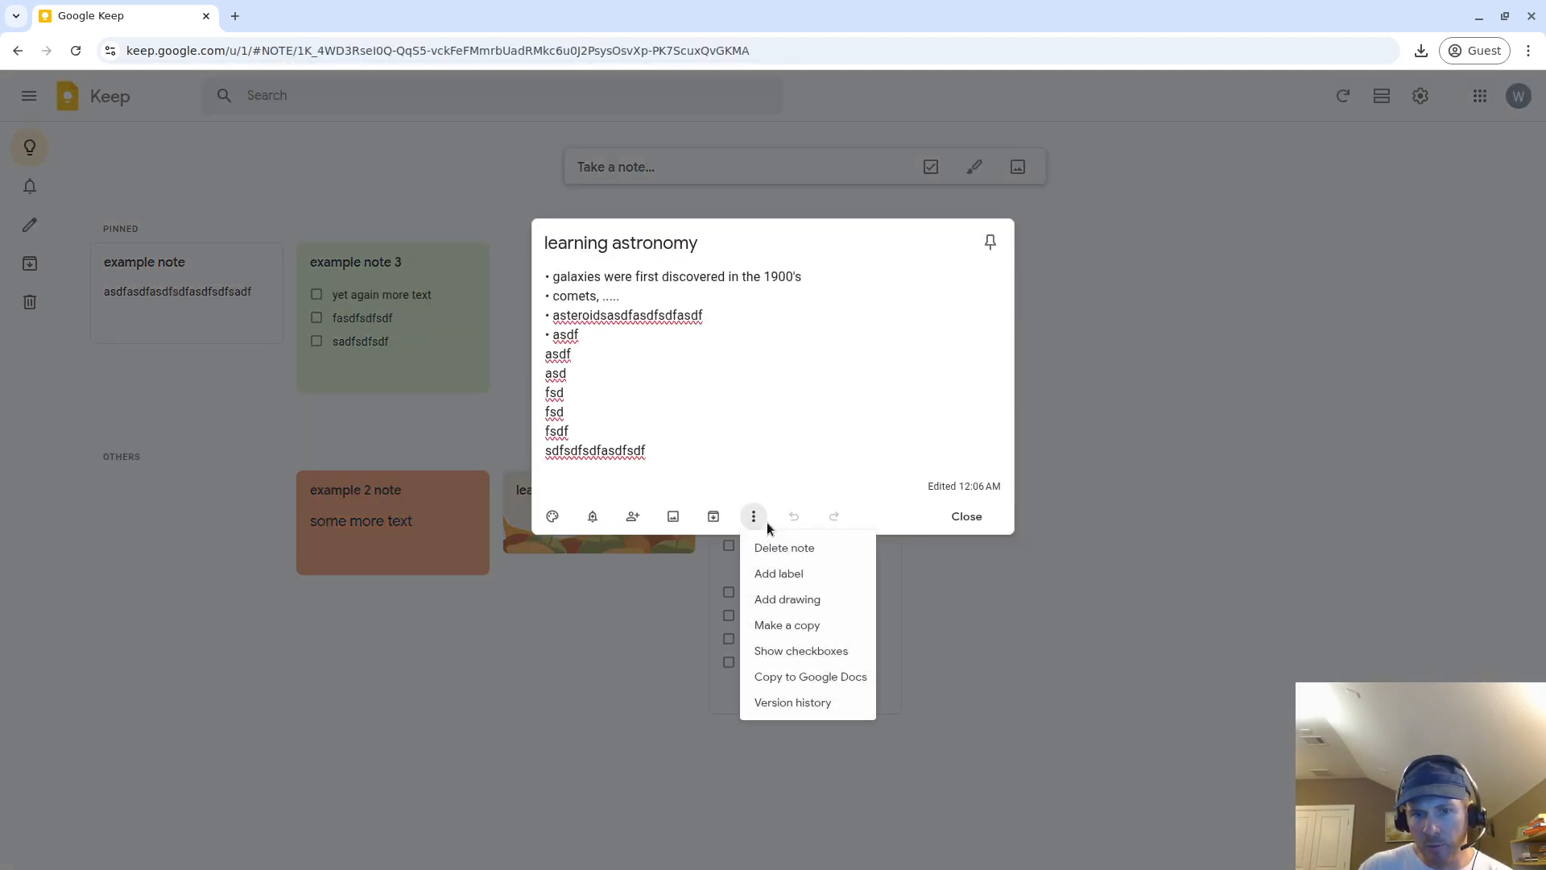
pyautogui.click(805, 656)
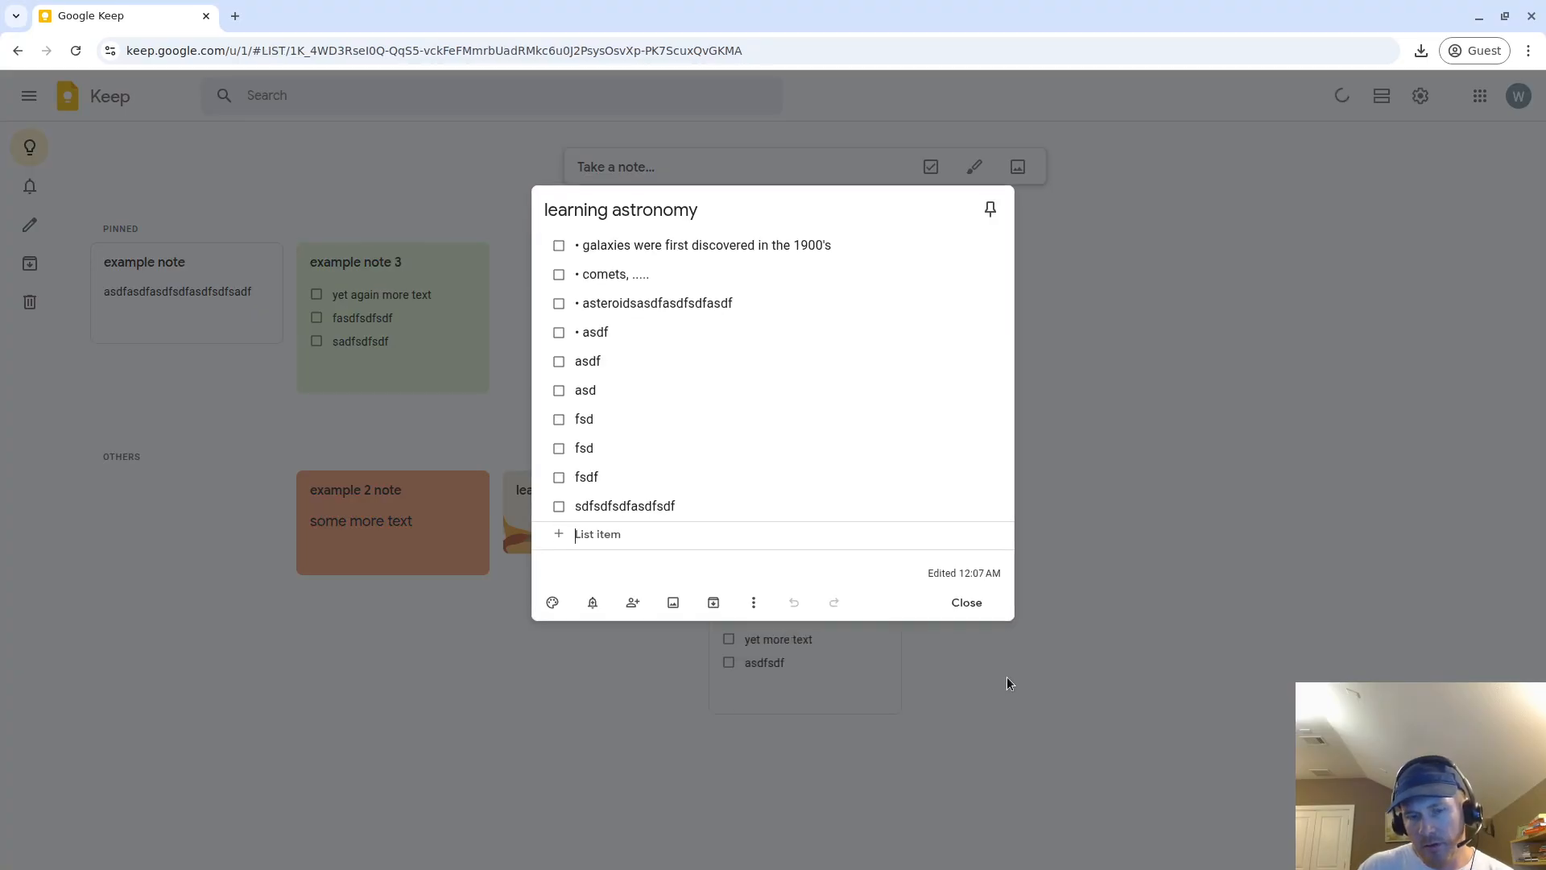
pyautogui.click(967, 602)
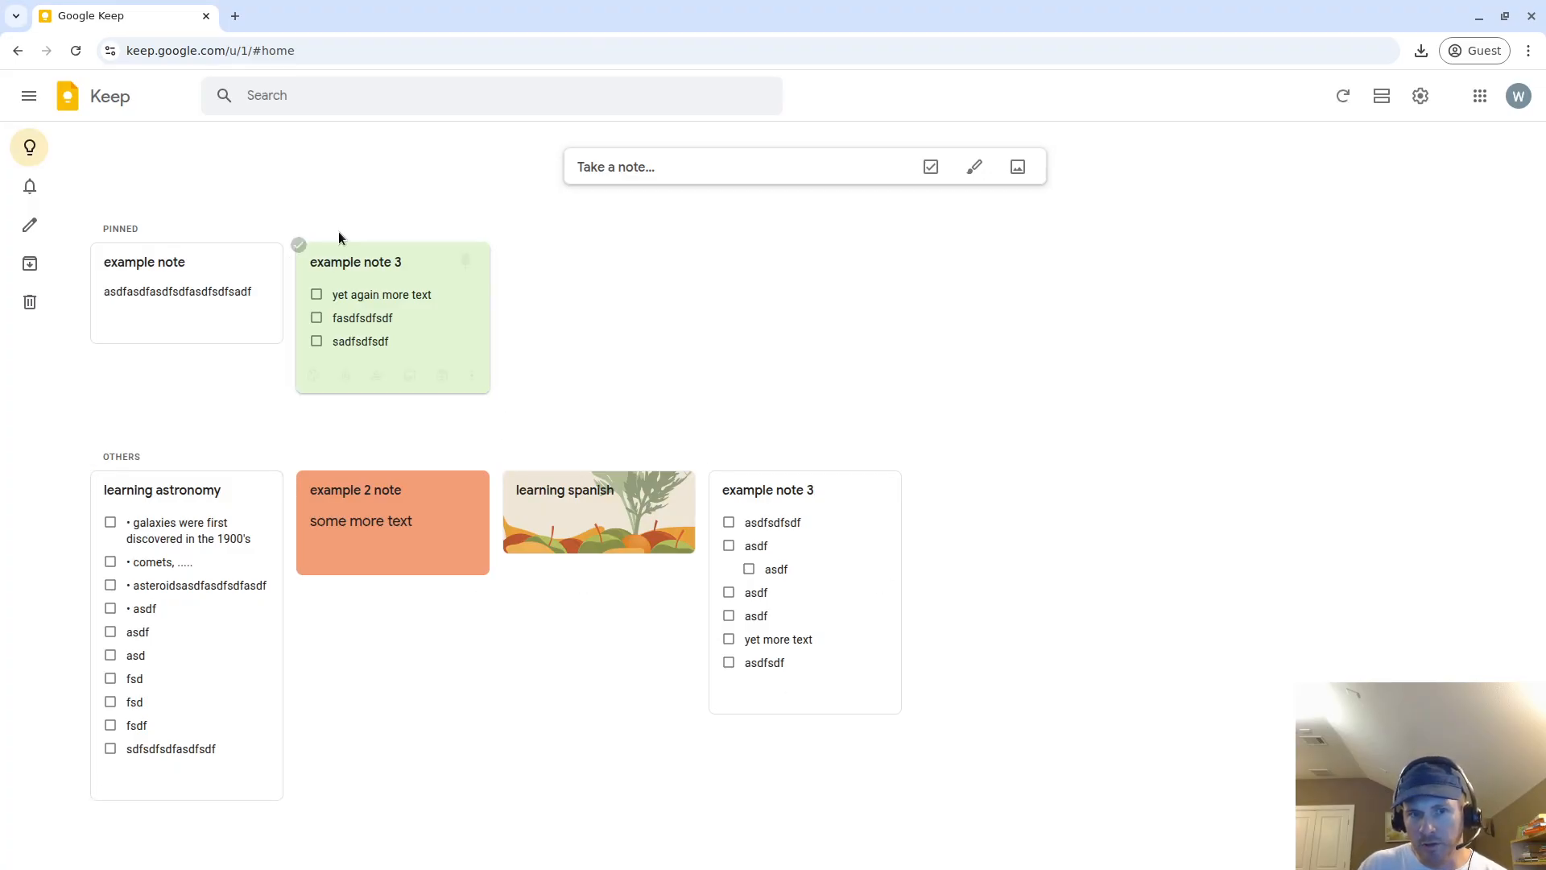
# Open the "learning spanish" note and remove its background image and color
pyautogui.moveTo(446, 389)
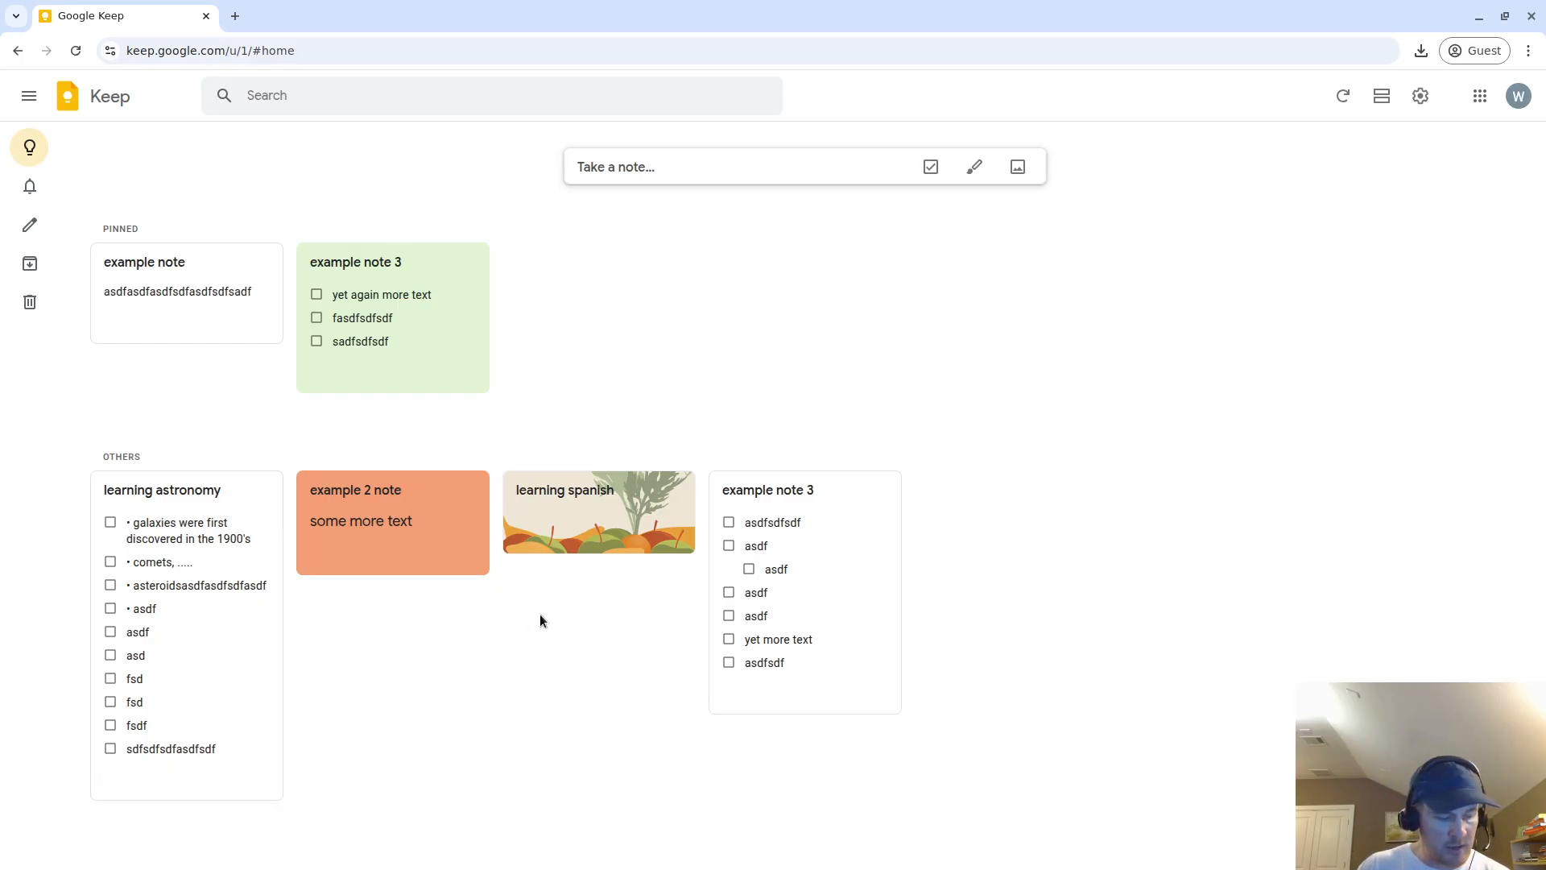
pyautogui.moveTo(786, 576)
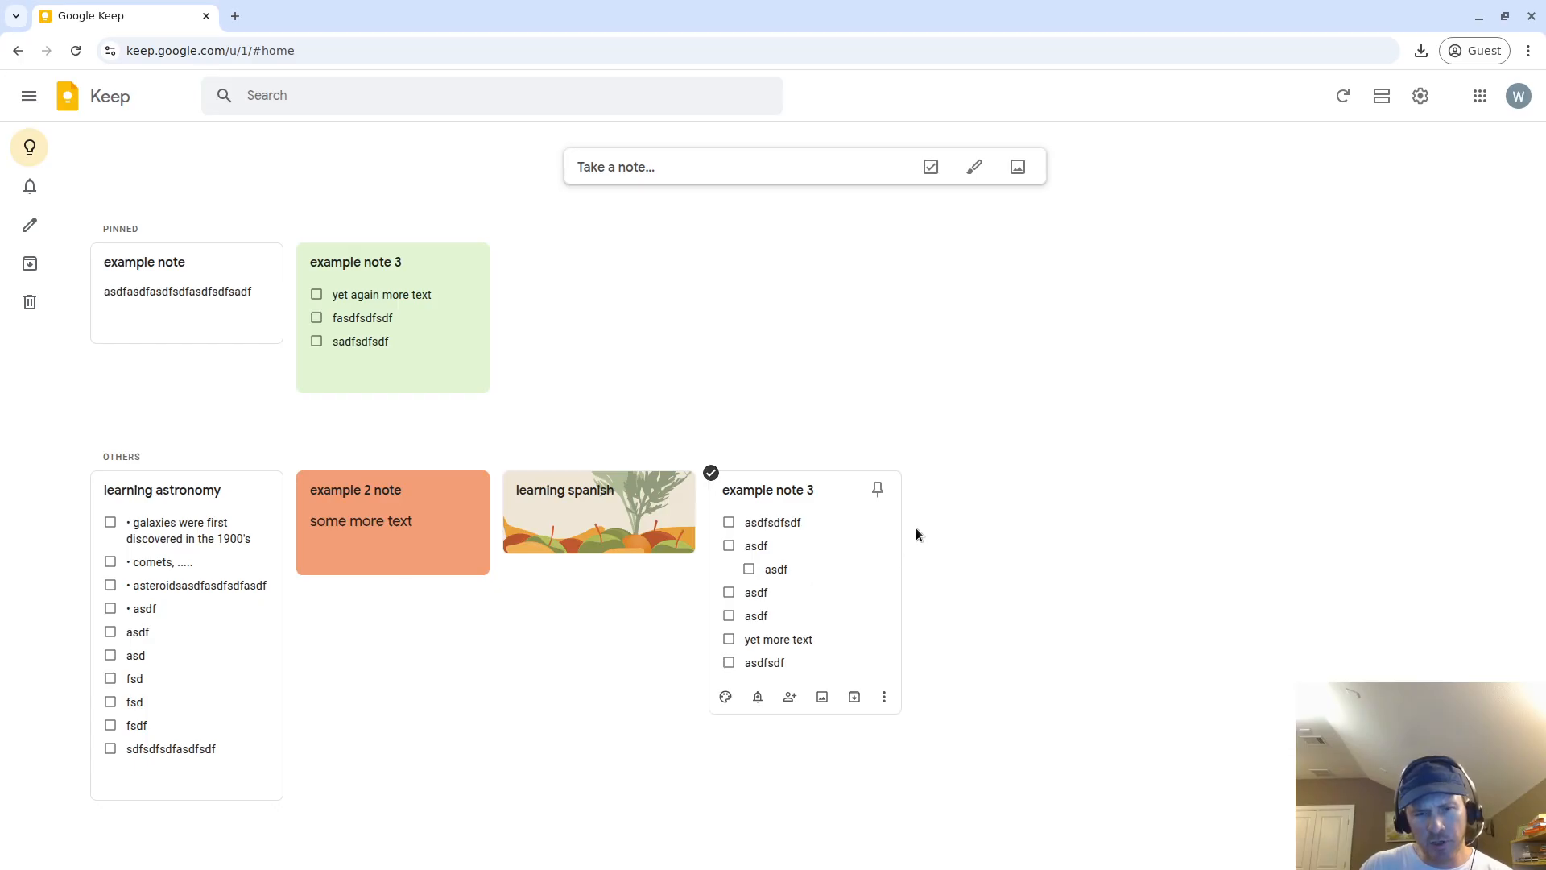
pyautogui.click(556, 514)
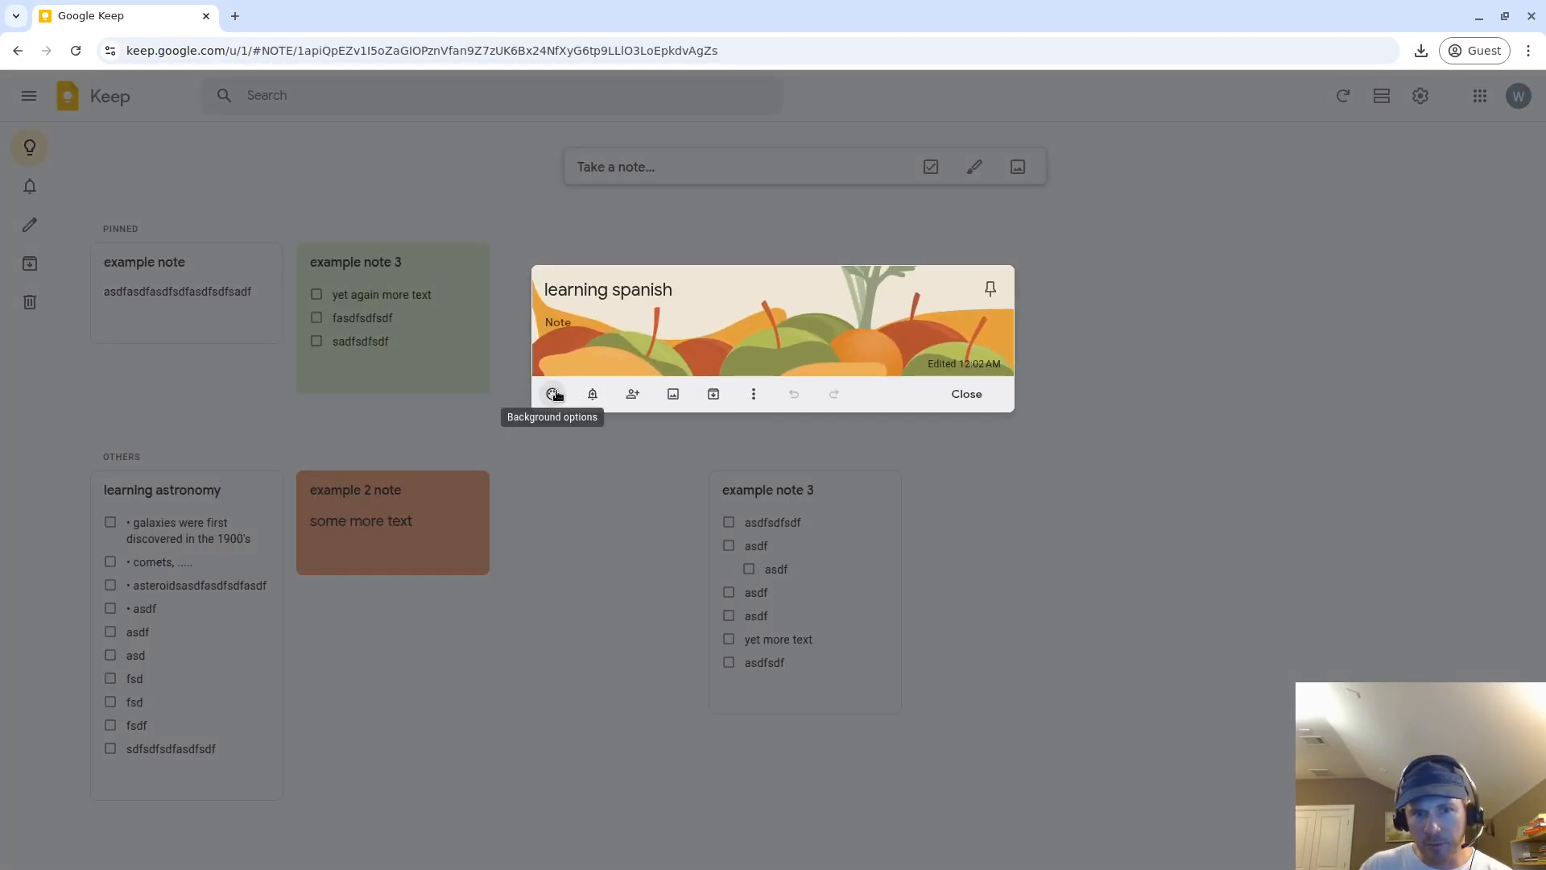
pyautogui.click(554, 394)
pyautogui.click(612, 466)
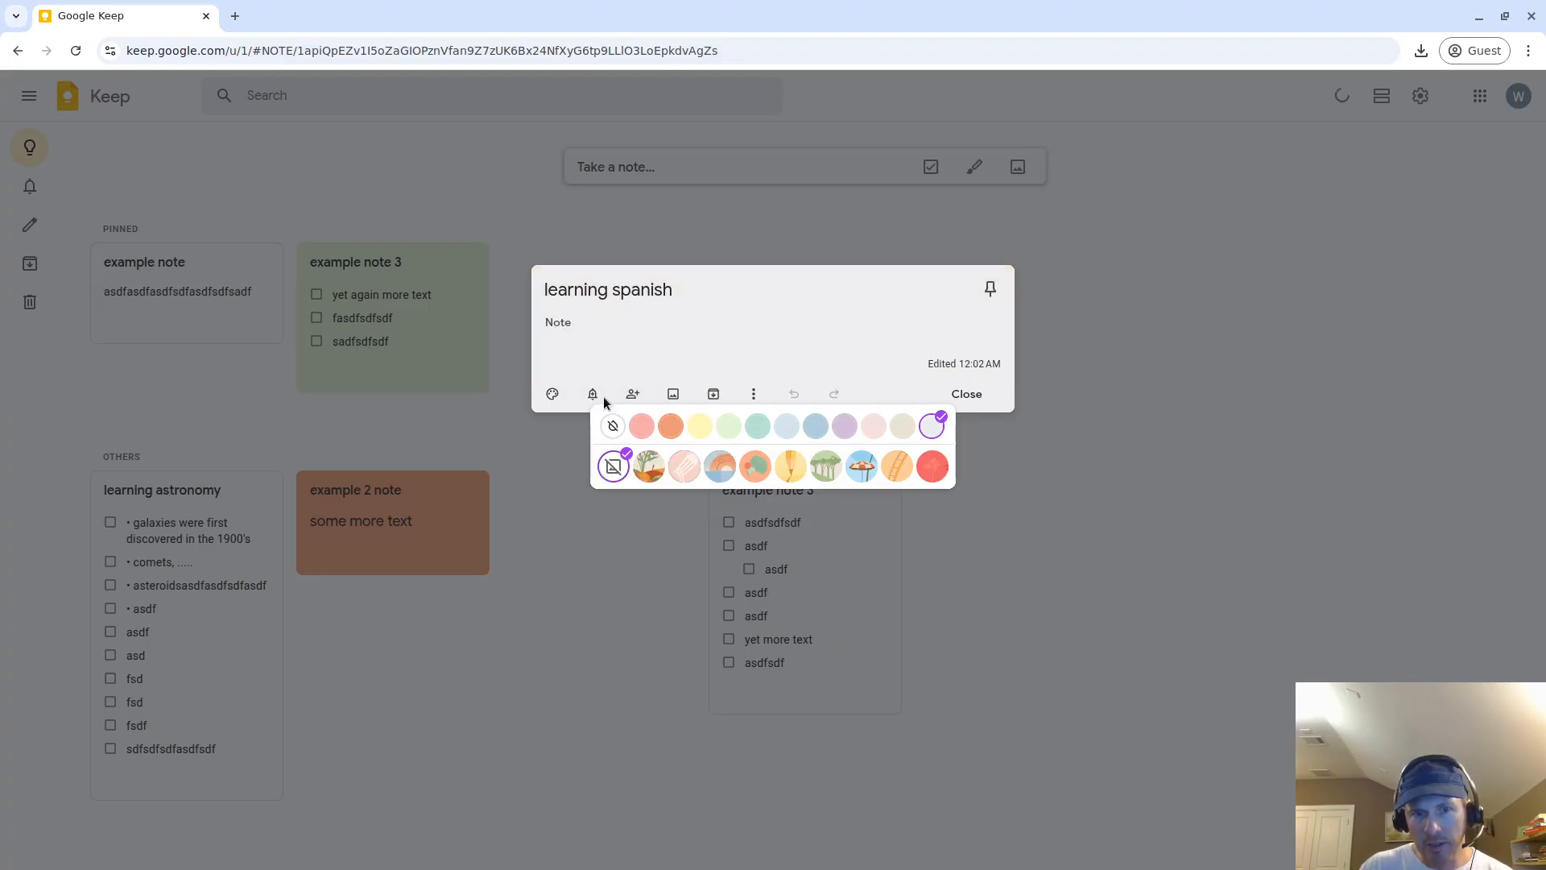
# Enter the lines "Spanish word - English word" and "Lunes - Monday" in the body of the "learning spanish" note
pyautogui.click(634, 321)
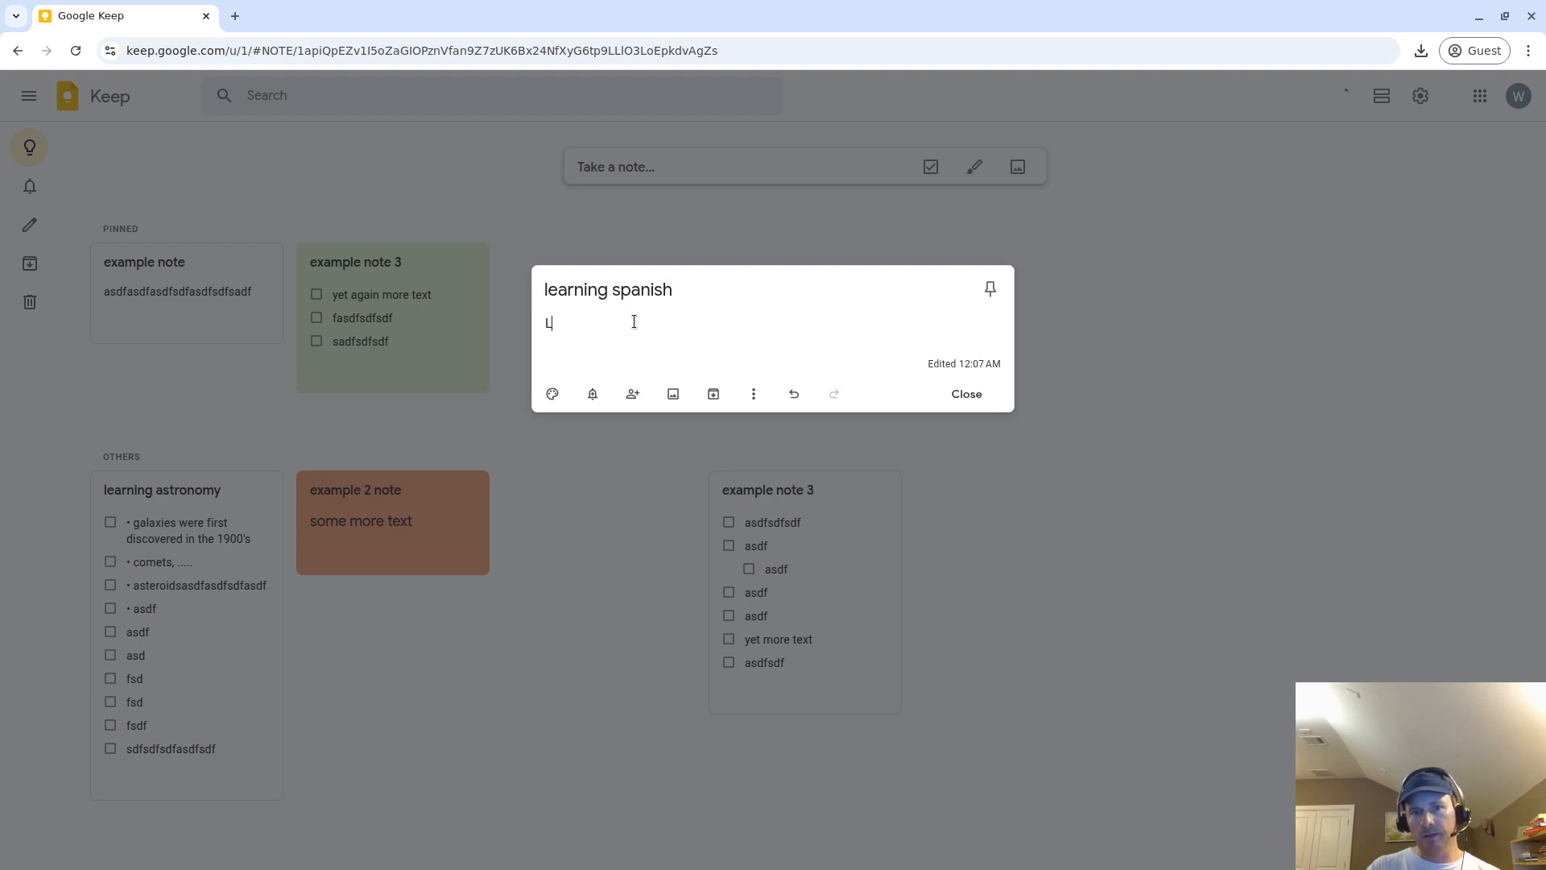
pyautogui.write('SPani')
pyautogui.press('BackSpace')
pyautogui.press('BackSpace')
pyautogui.press('BackSpace')
pyautogui.press('BackSpace')
pyautogui.write('panish word - English word')
pyautogui.press('Return')
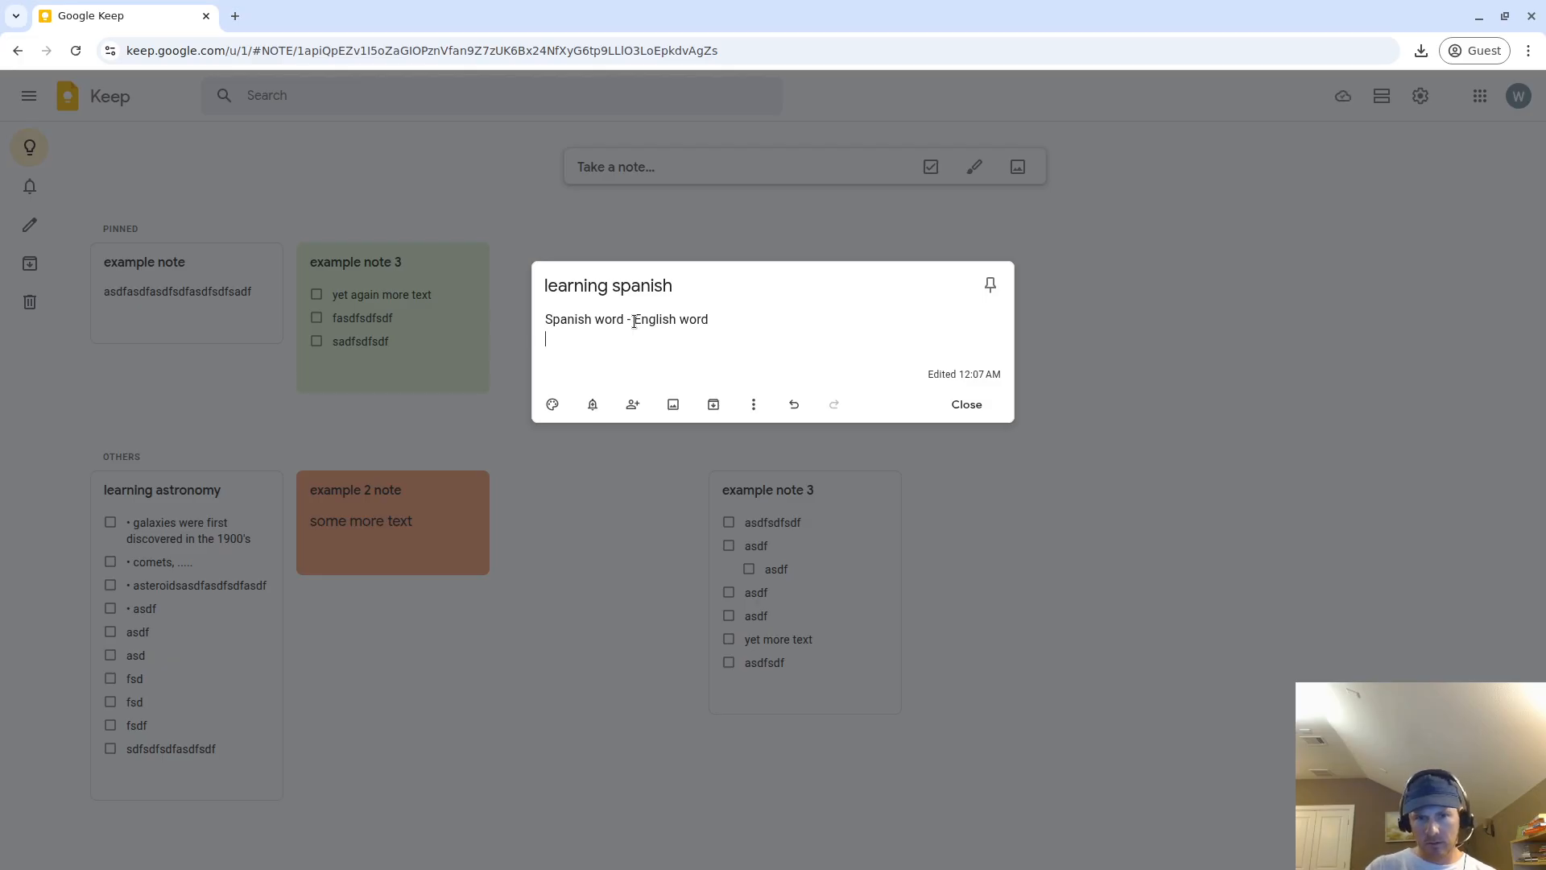
pyautogui.write('Lunes - ')
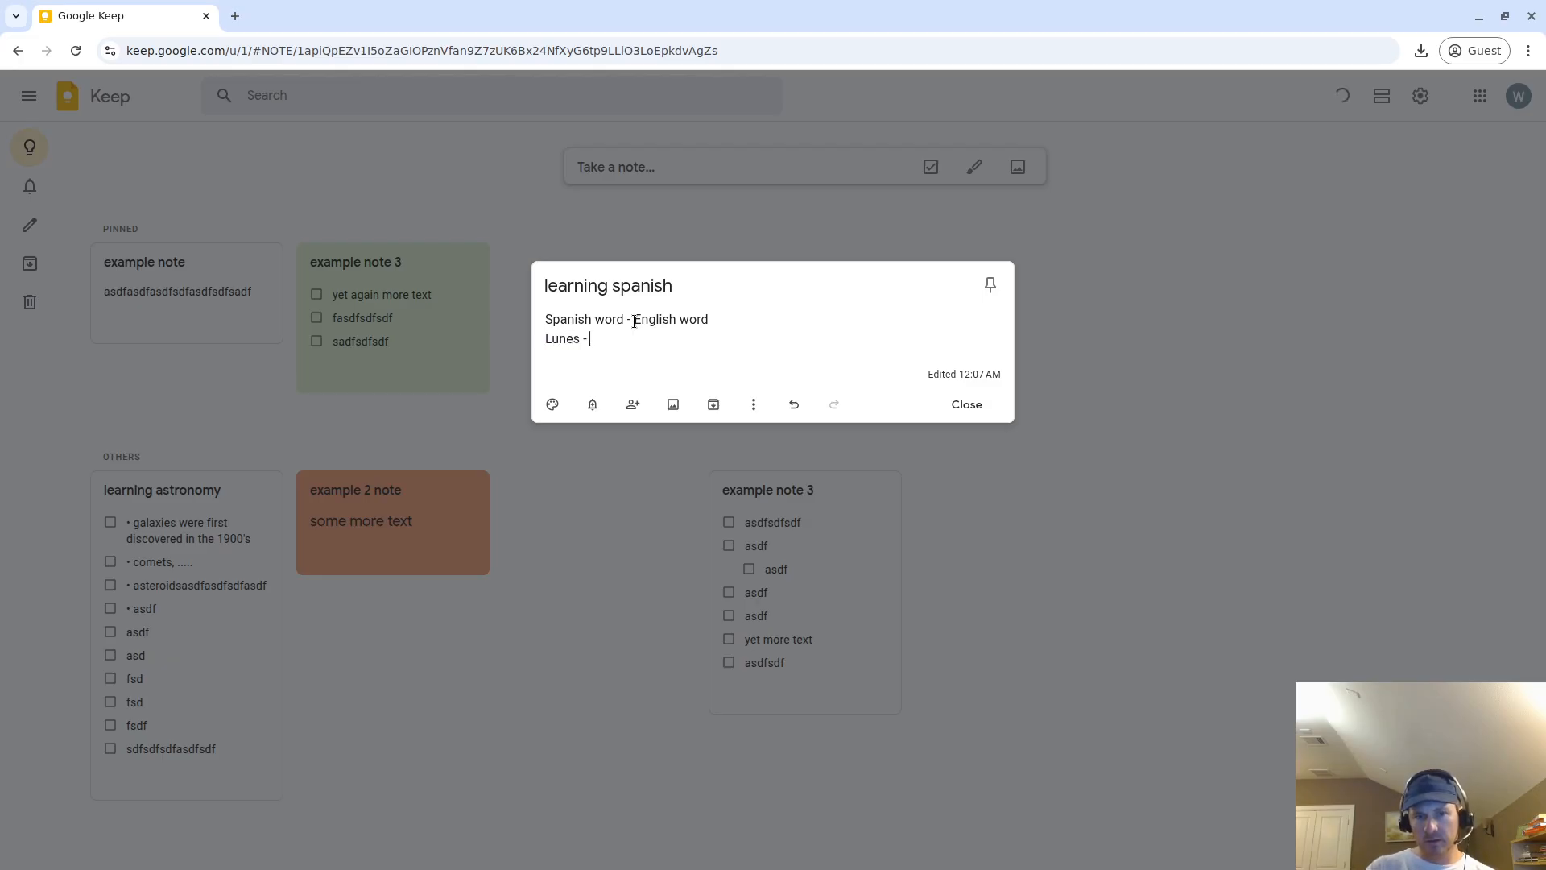
pyautogui.write('Mondy')
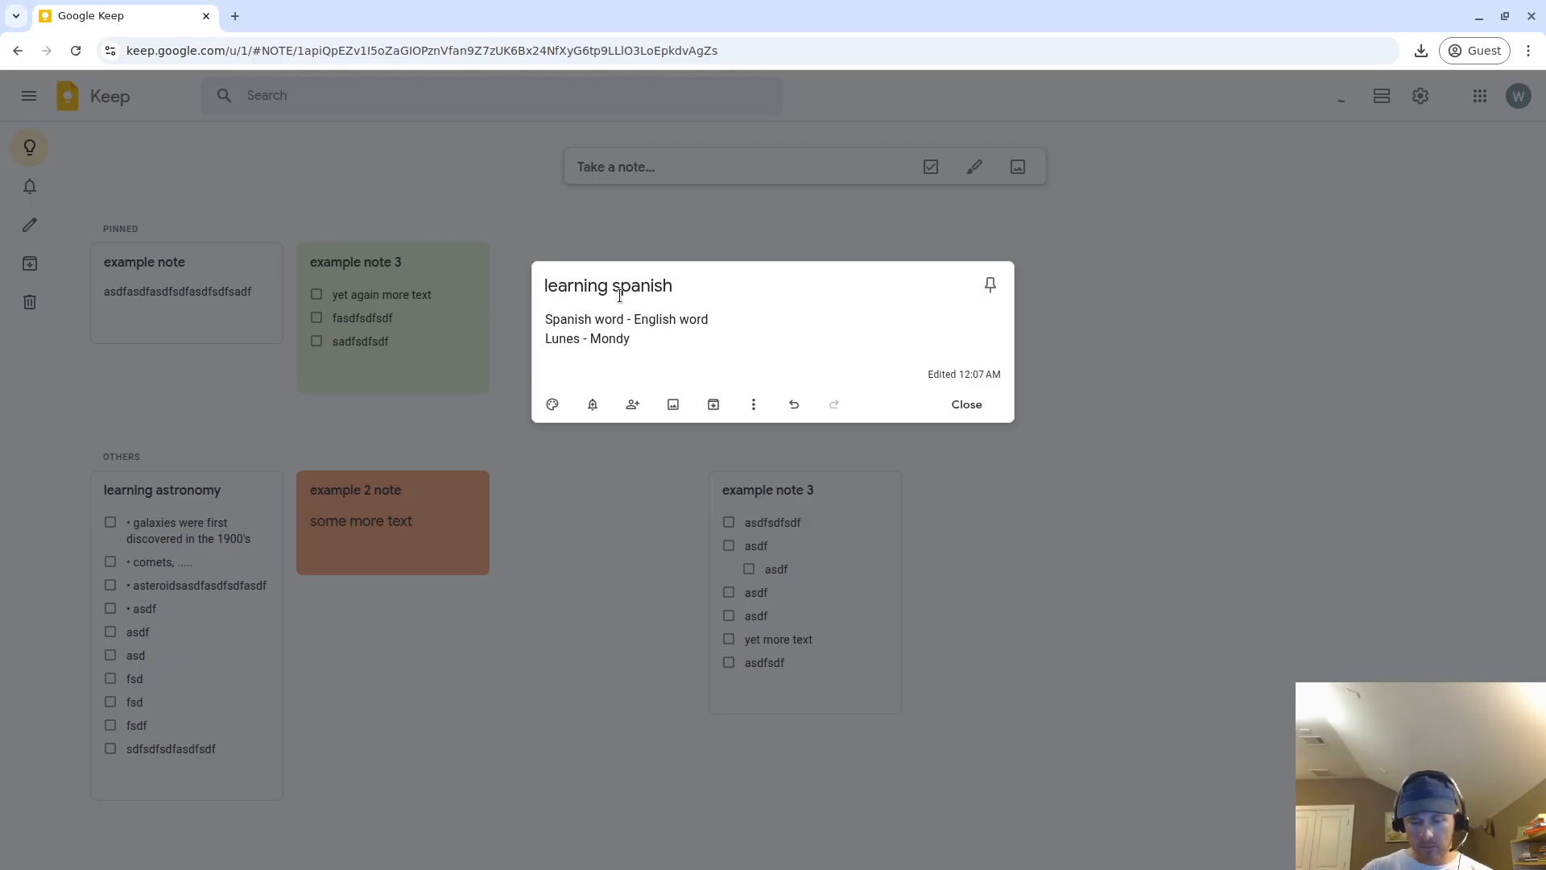
# Show checkboxes in the "learning spanish" note, close it, and reopen it to review the list items
pyautogui.click(754, 405)
pyautogui.click(813, 538)
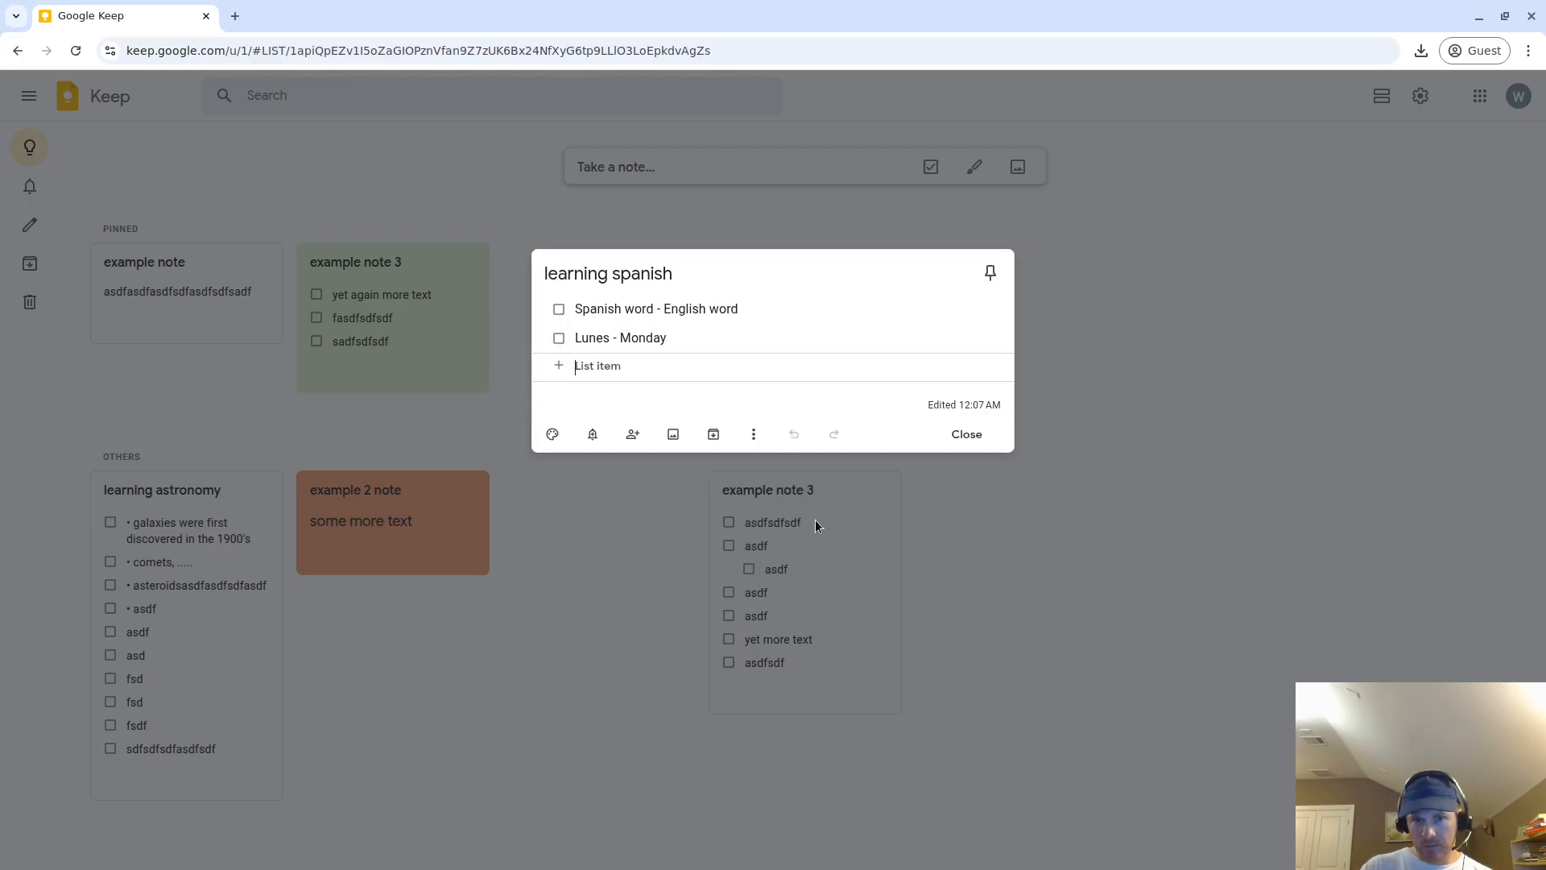
pyautogui.click(947, 445)
pyautogui.click(600, 527)
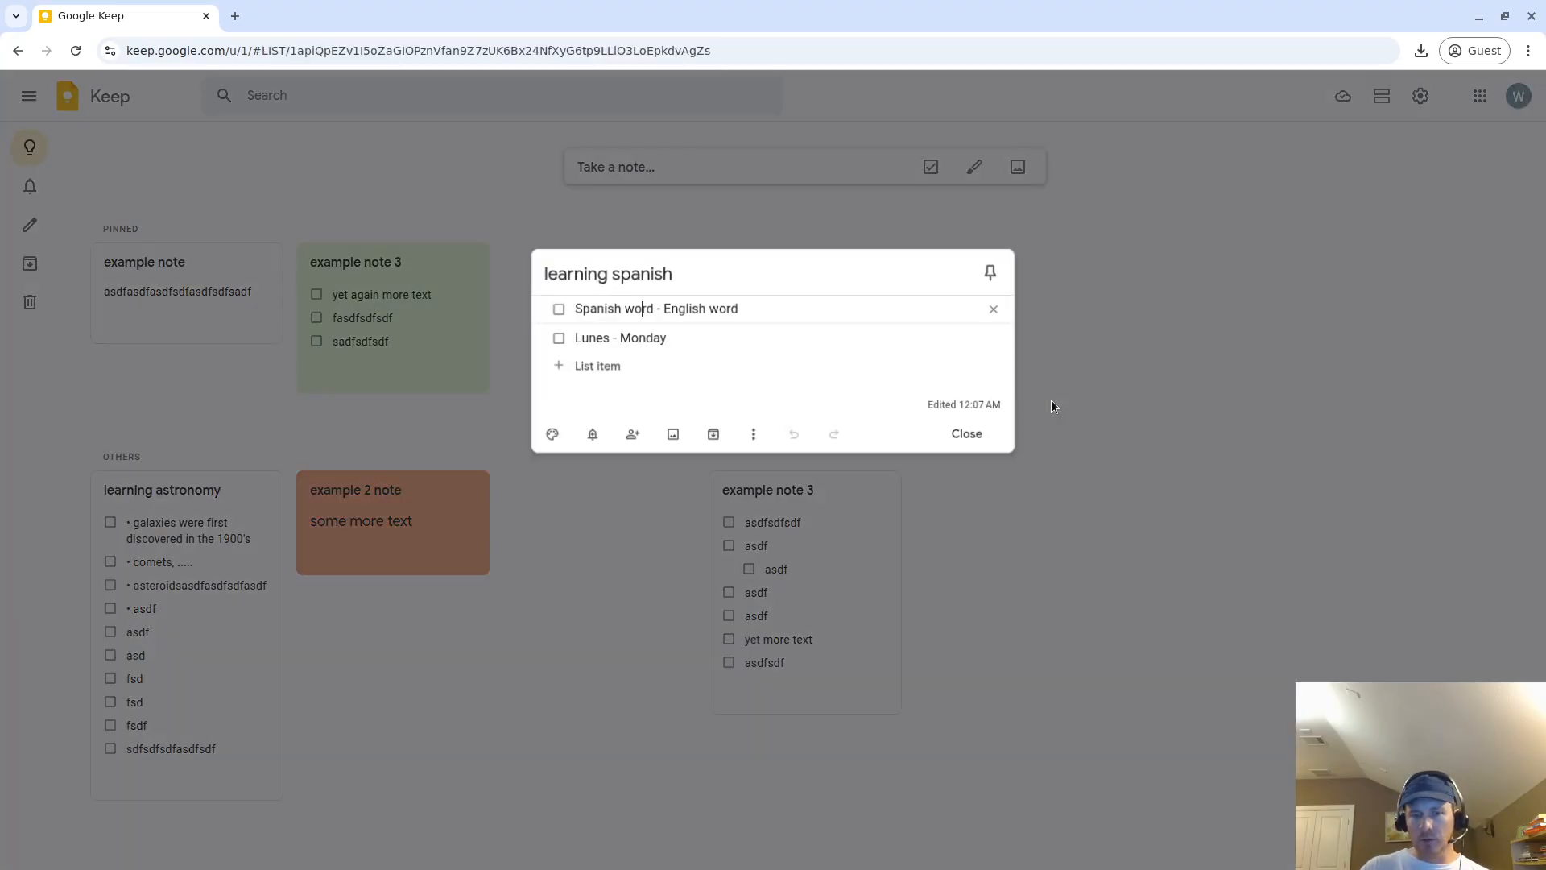
pyautogui.click(756, 334)
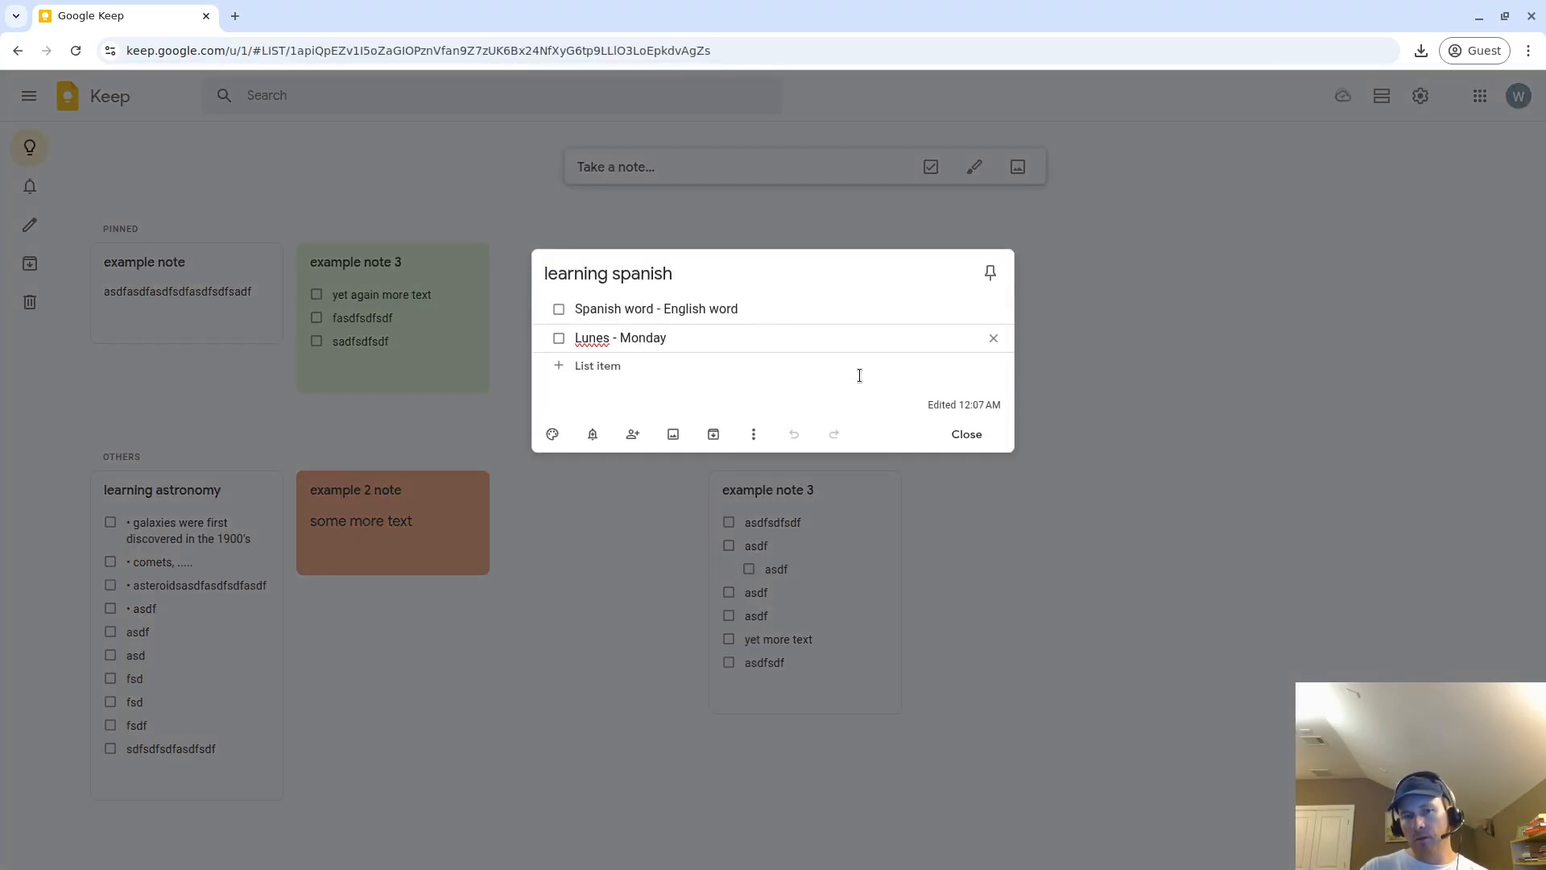
pyautogui.click(965, 434)
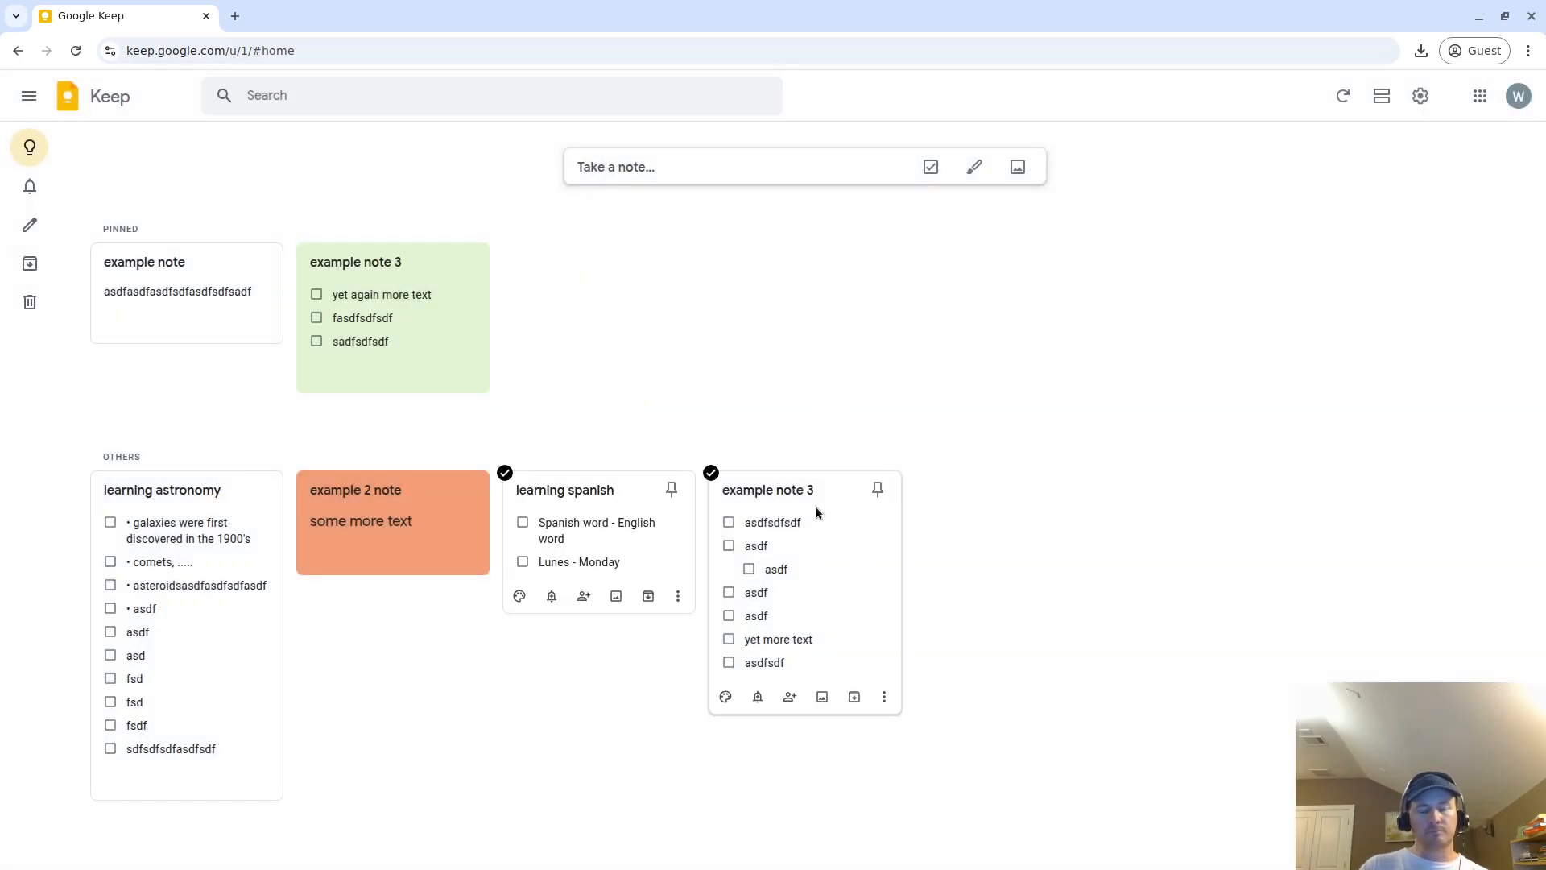
# Create a note titled "this shows you an image" with the text "an image will post here" and a black-and-white Pokemon picture
pyautogui.click(689, 181)
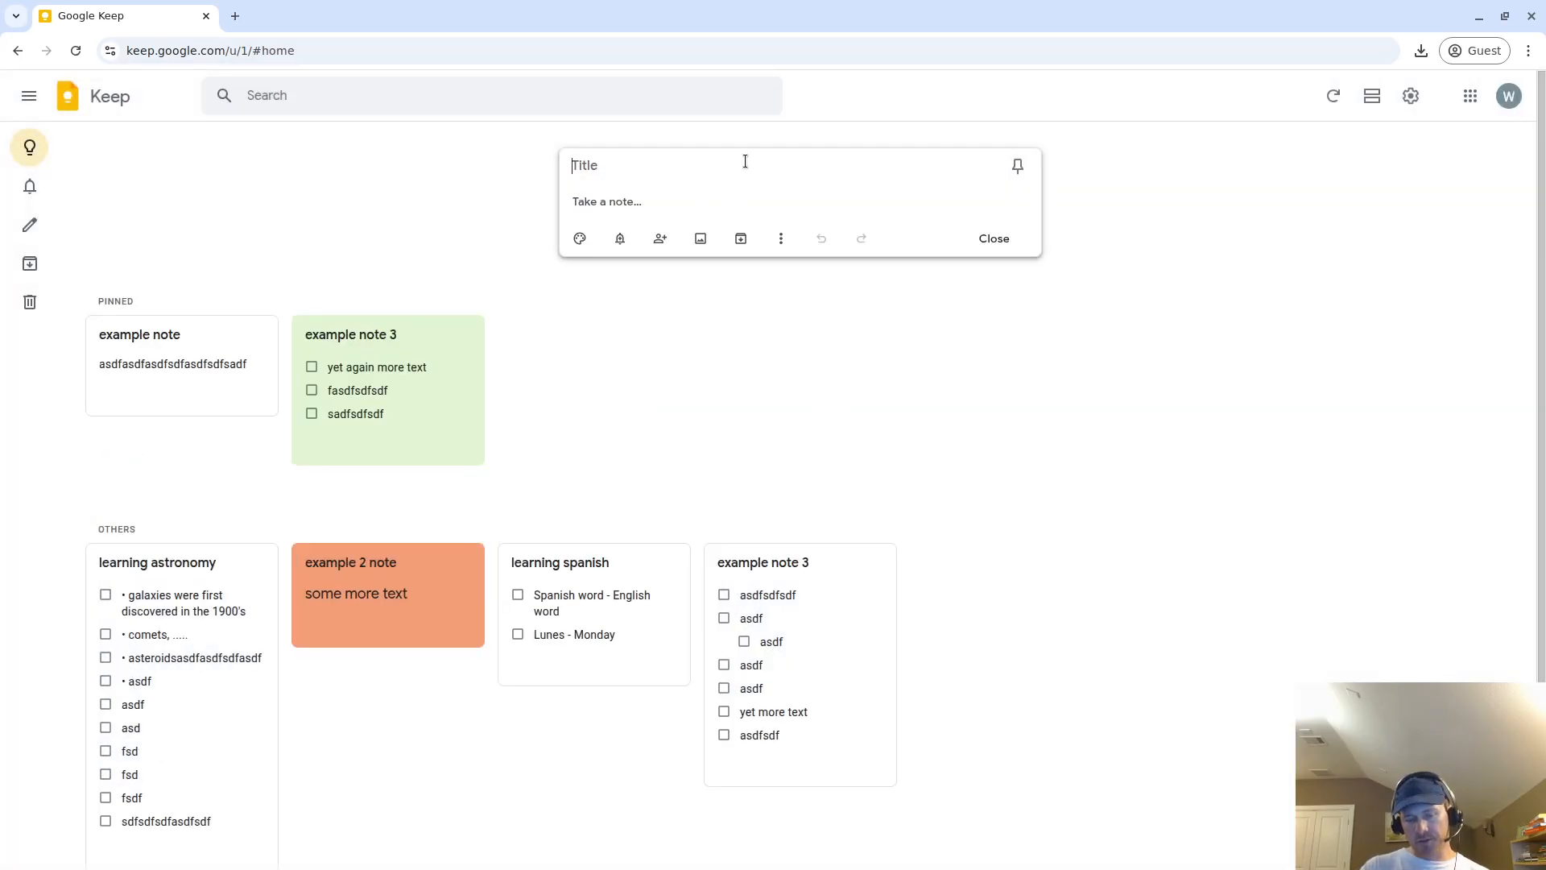
pyautogui.write('this is')
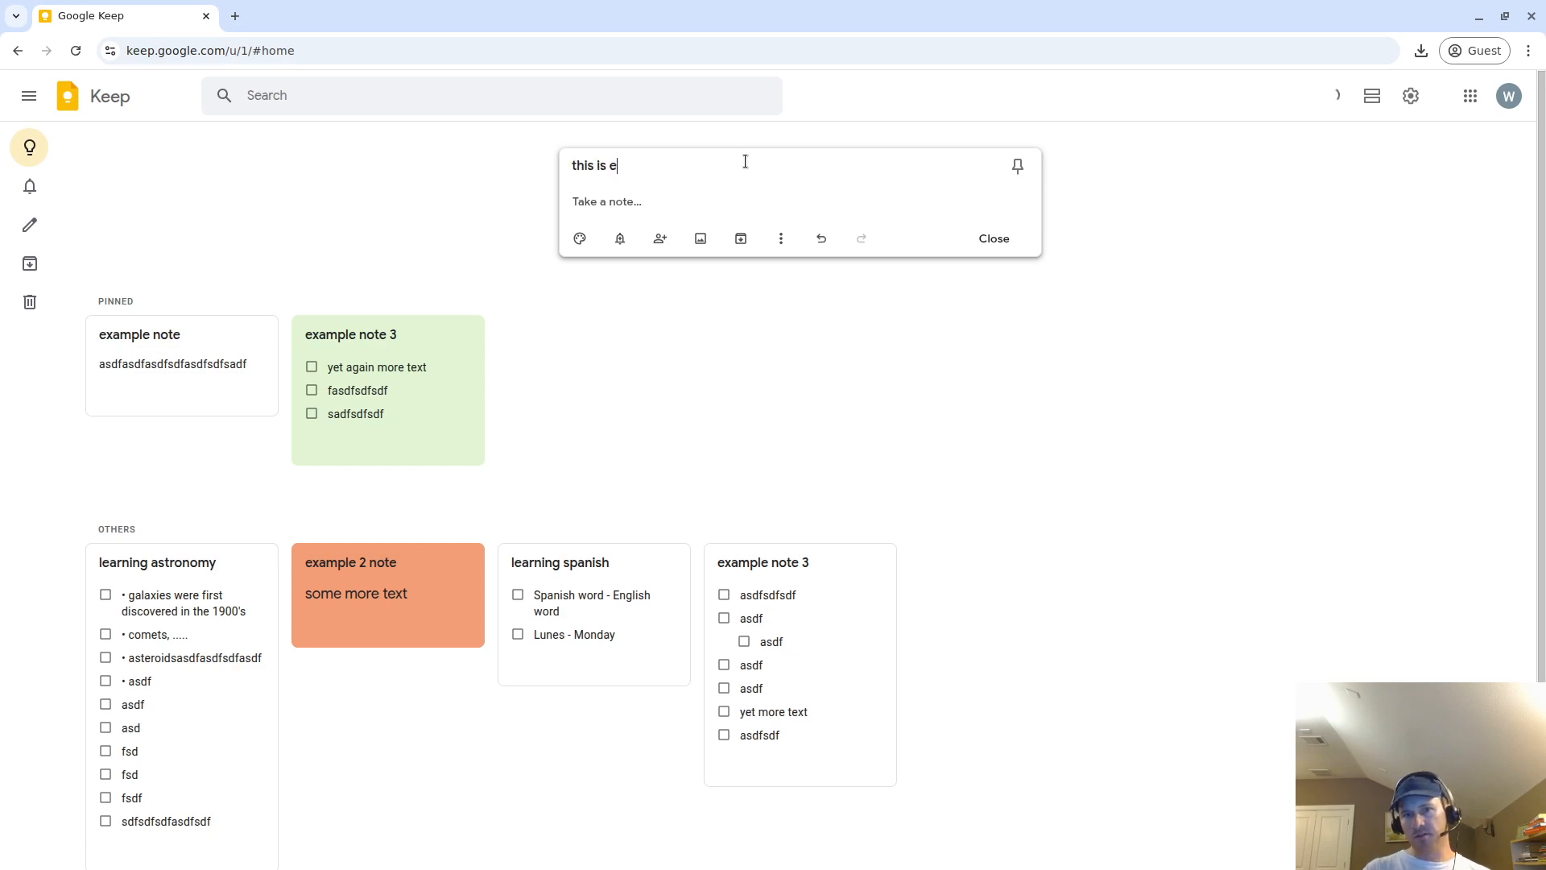
pyautogui.write('showing you t')
pyautogui.press('BackSpace')
pyautogui.hotkey('ctrl', 'a')
pyautogui.write('this shows you an imag')
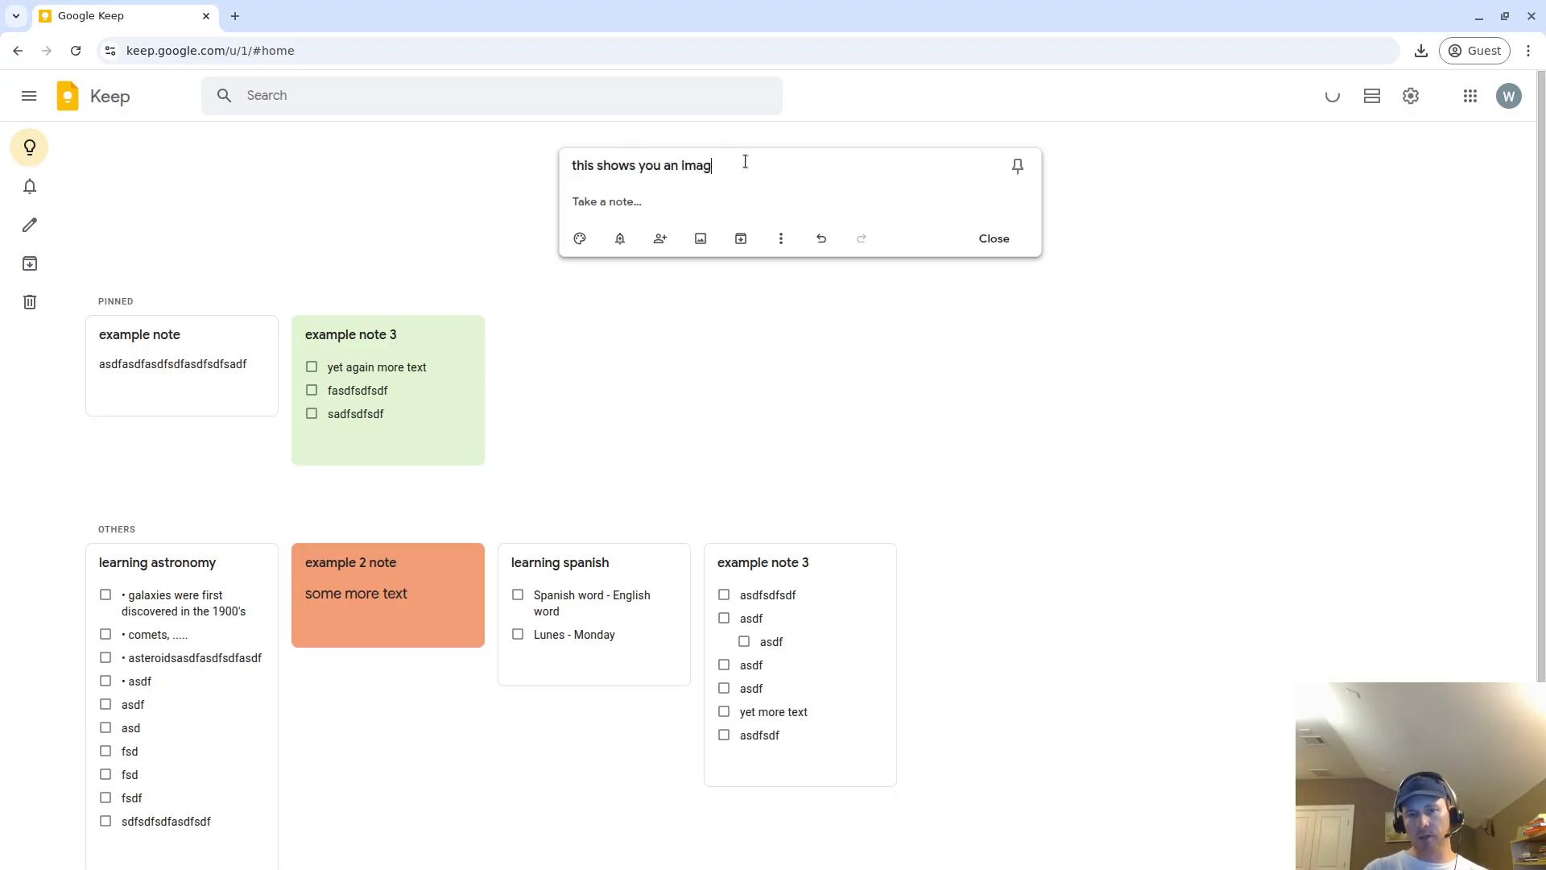
pyautogui.click(695, 211)
pyautogui.write('an imag')
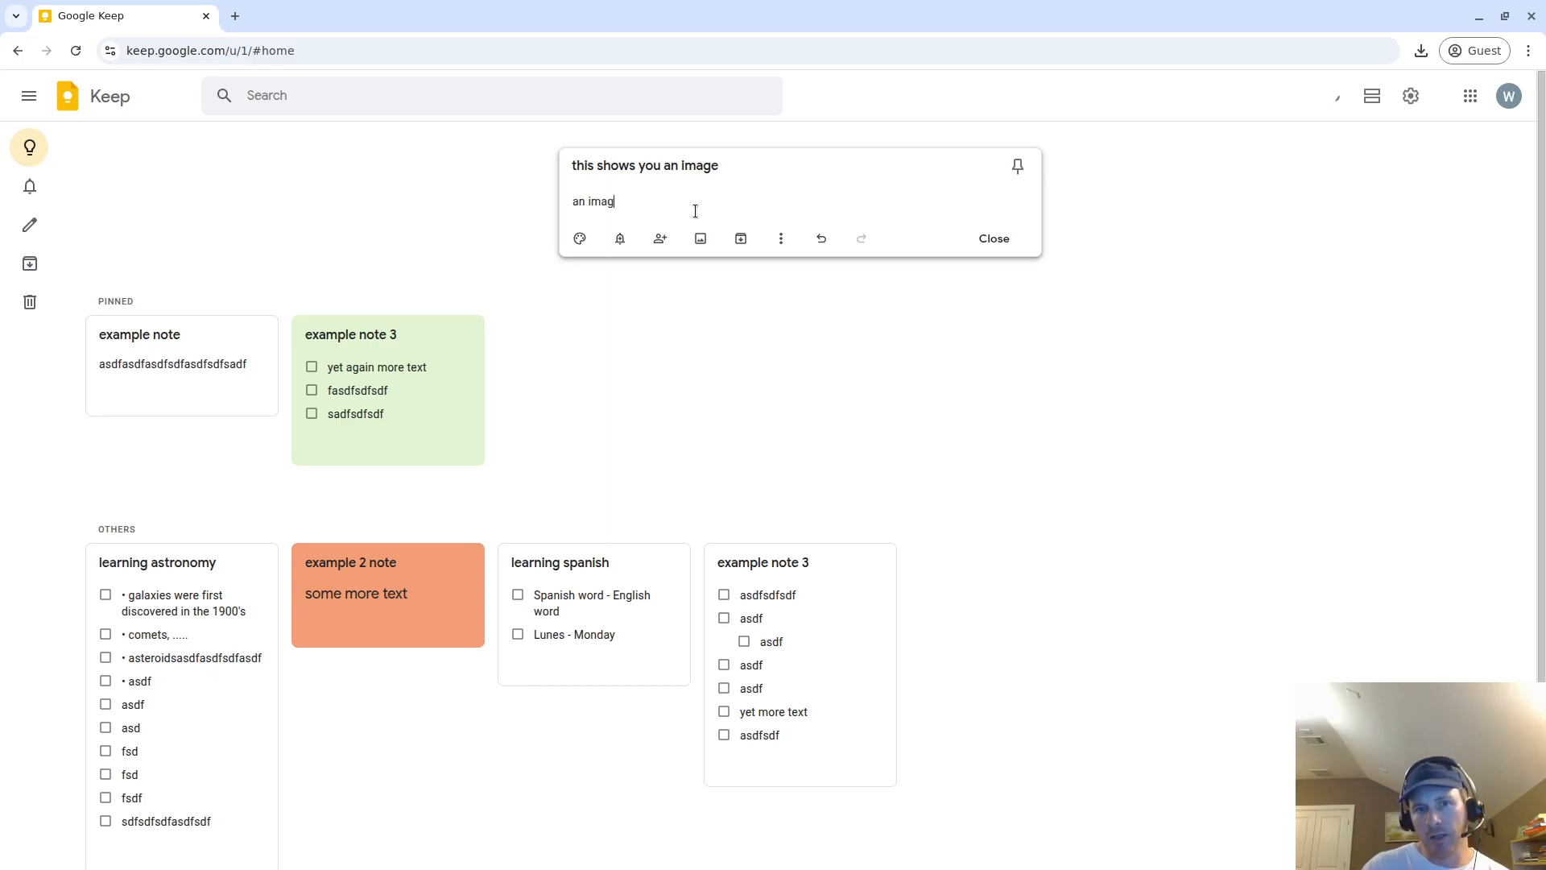
pyautogui.write('e will post here')
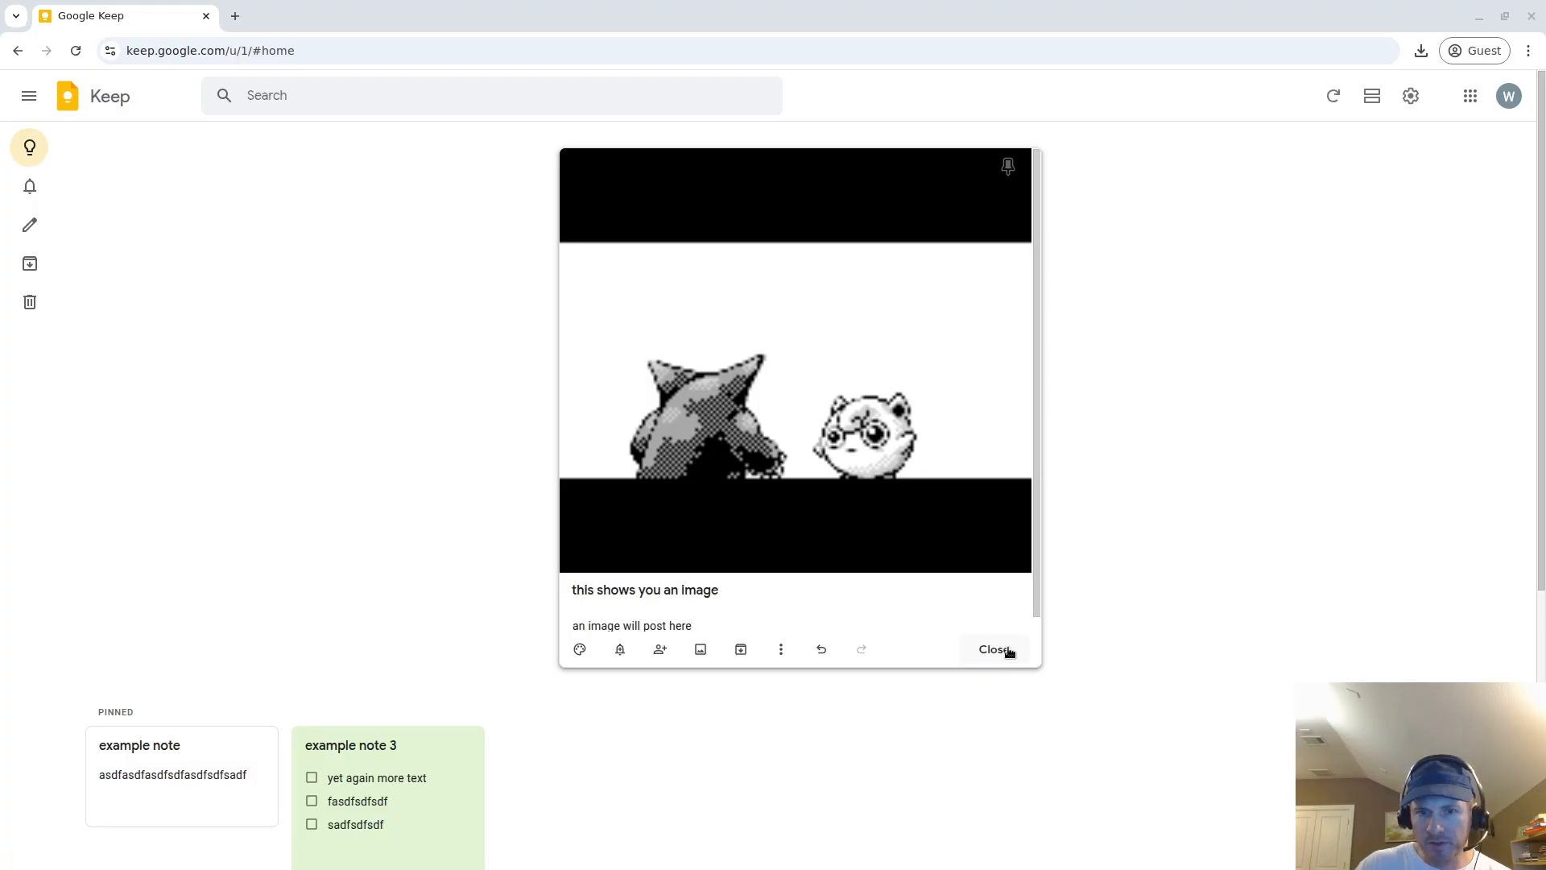
pyautogui.click(1007, 649)
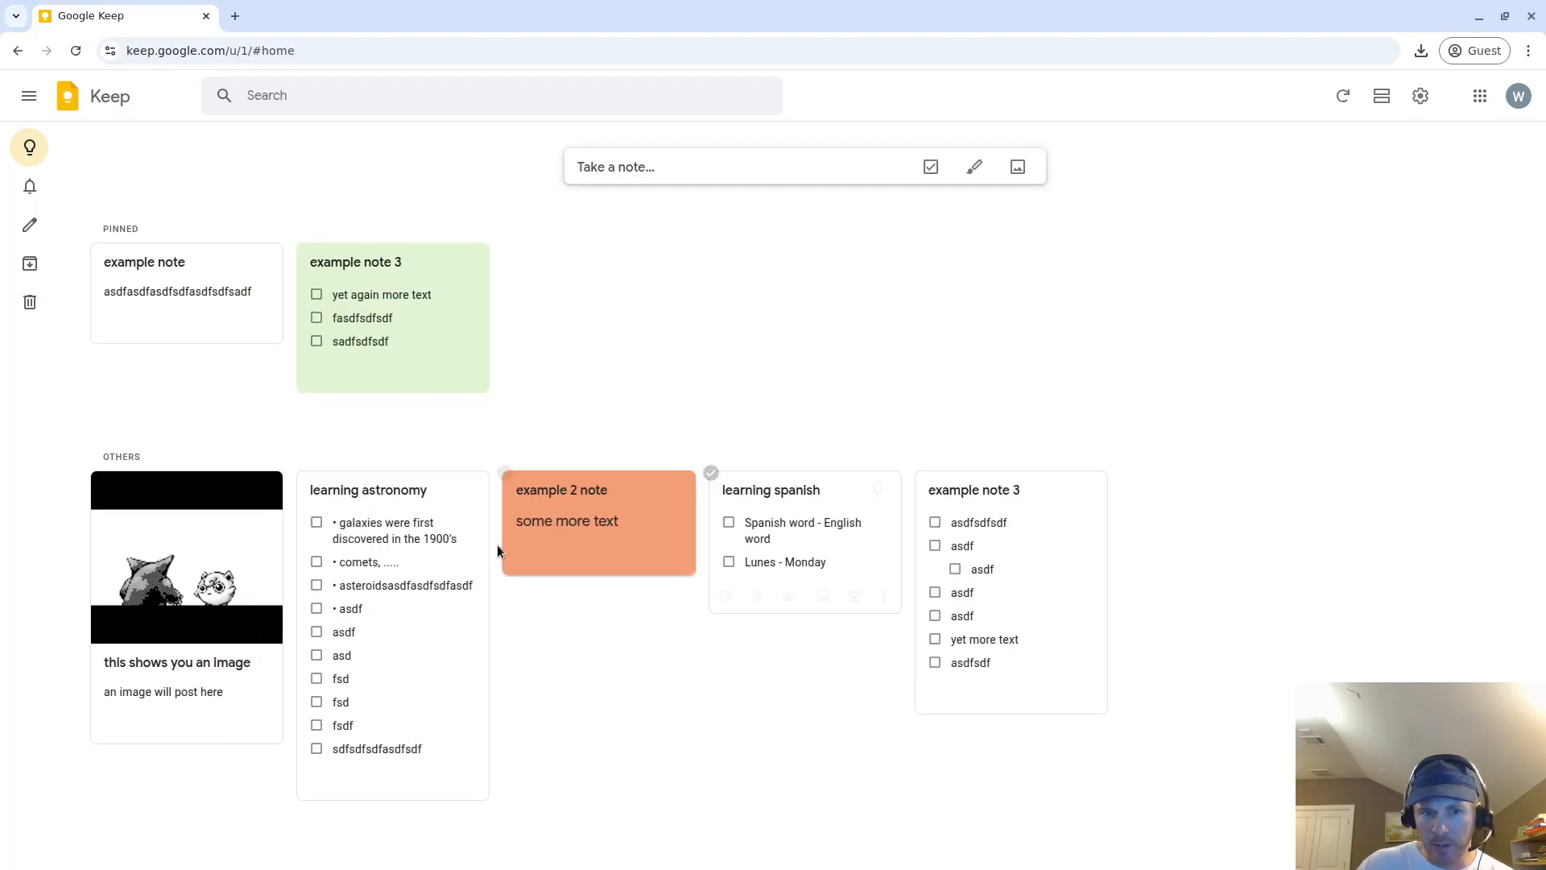
# Move the "this shows you an image" note after "example 2 note" and add the line "that is an image from Pokemon Blue Version" to it
pyautogui.moveTo(227, 564); pyautogui.dragTo(624, 532)
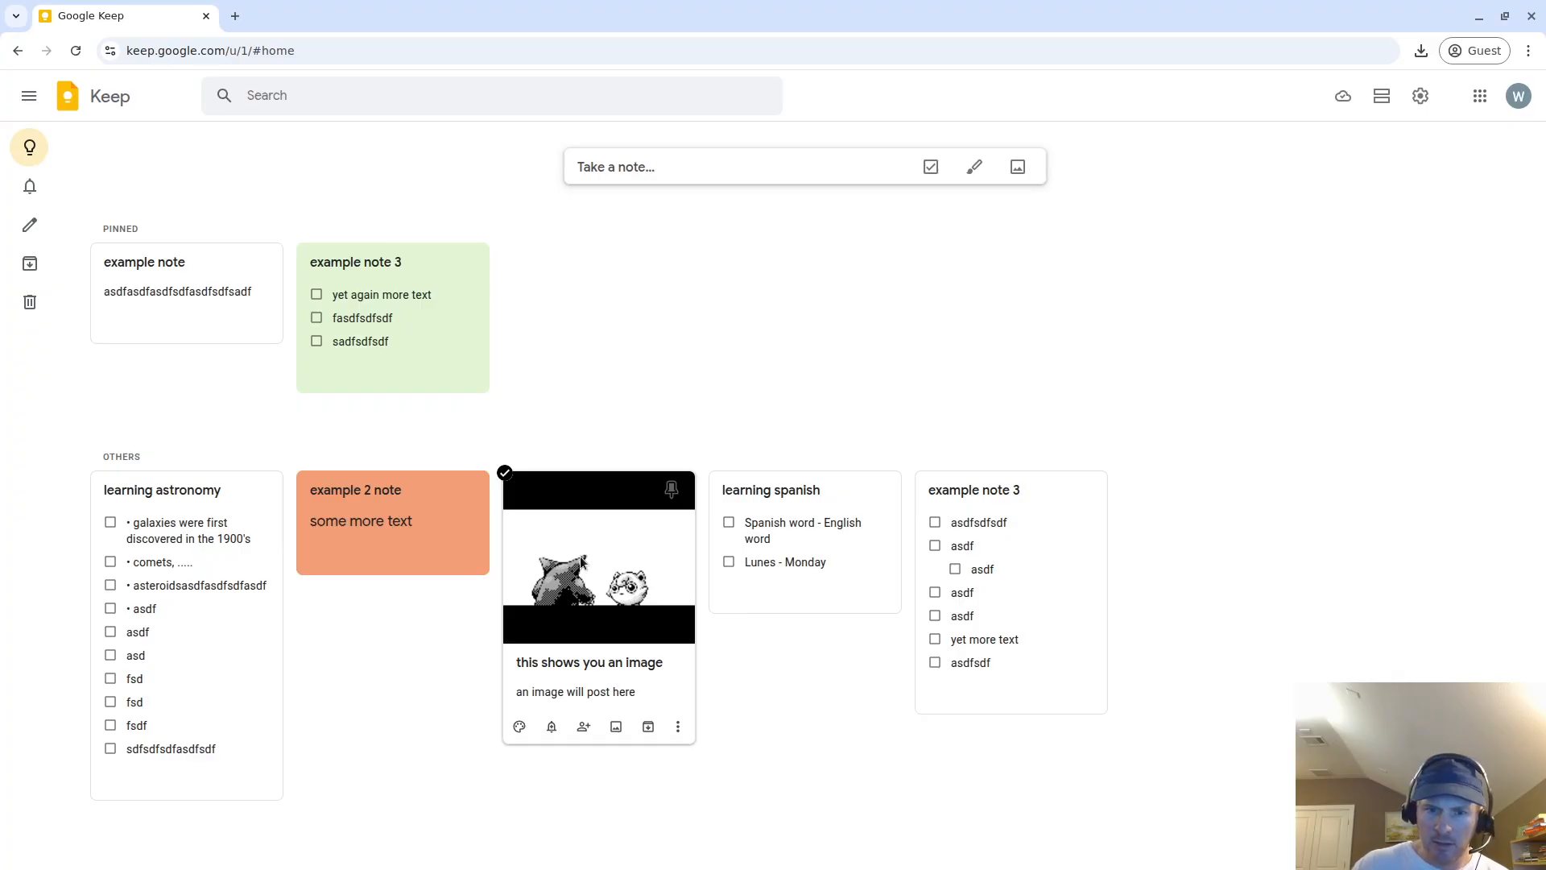
pyautogui.moveTo(582, 561)
pyautogui.mouseDown()
pyautogui.moveTo(1039, 568)
pyautogui.moveTo(856, 537)
pyautogui.moveTo(515, 539)
pyautogui.moveTo(592, 509)
pyautogui.moveTo(586, 534)
pyautogui.mouseUp()
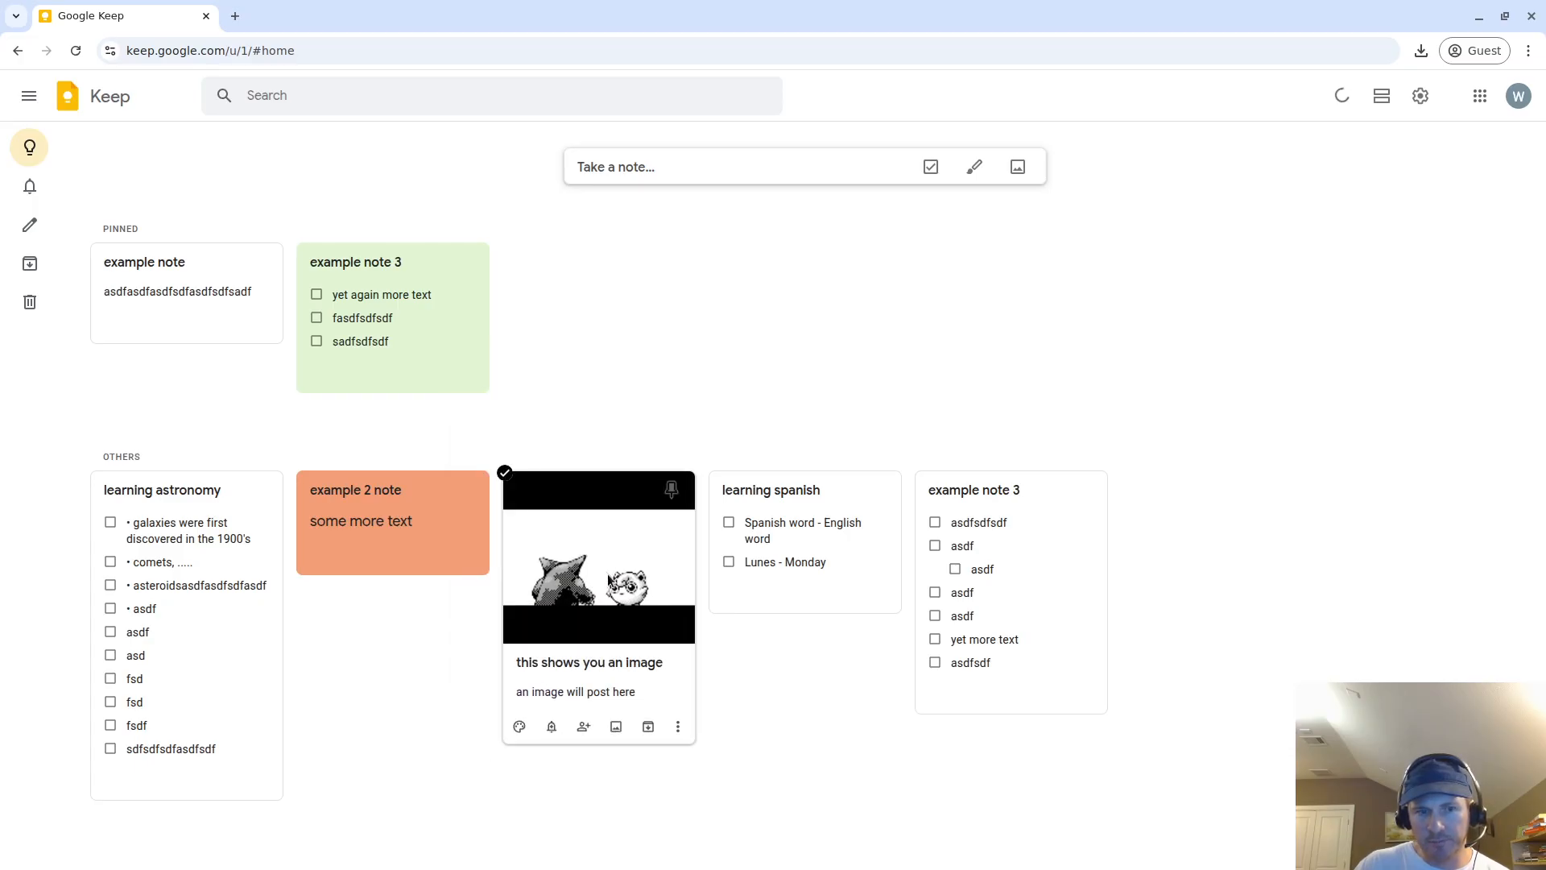
pyautogui.click(591, 539)
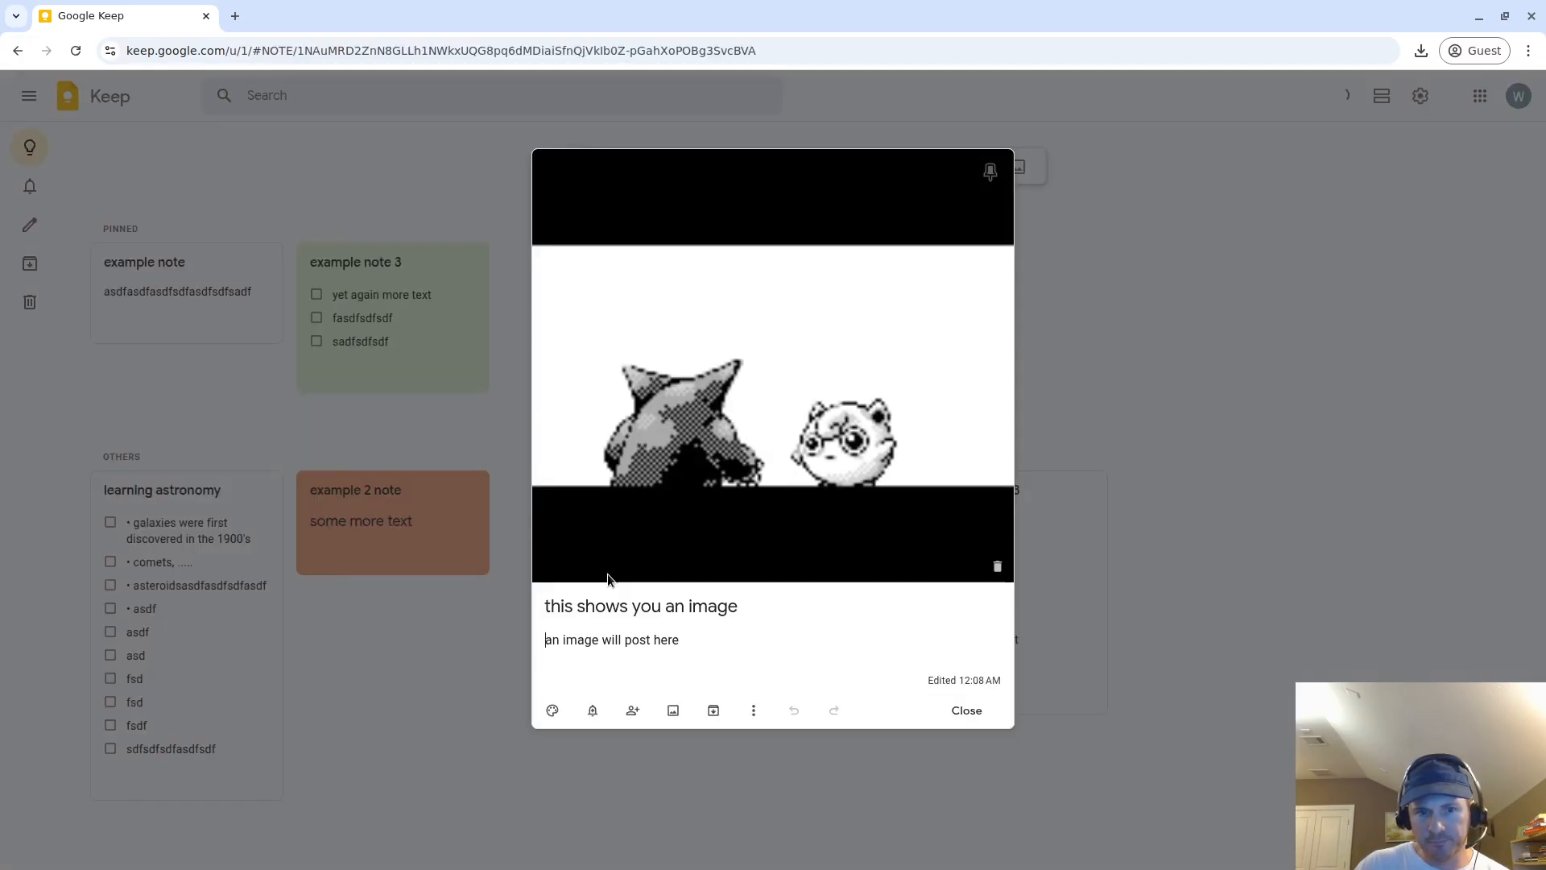
pyautogui.click(715, 637)
pyautogui.press('Return')
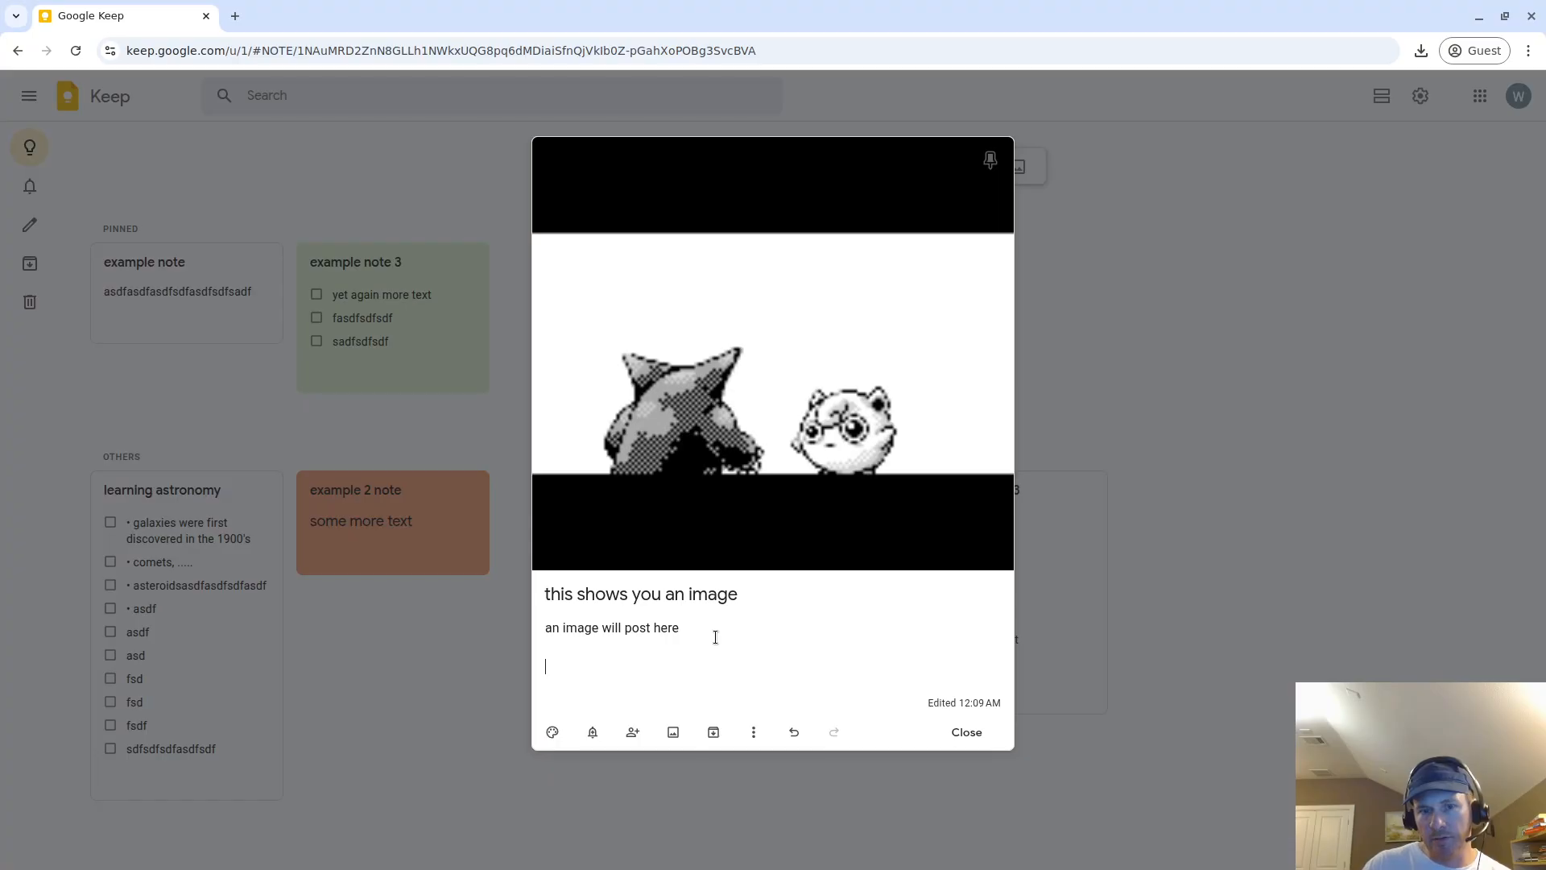
pyautogui.write('that is an')
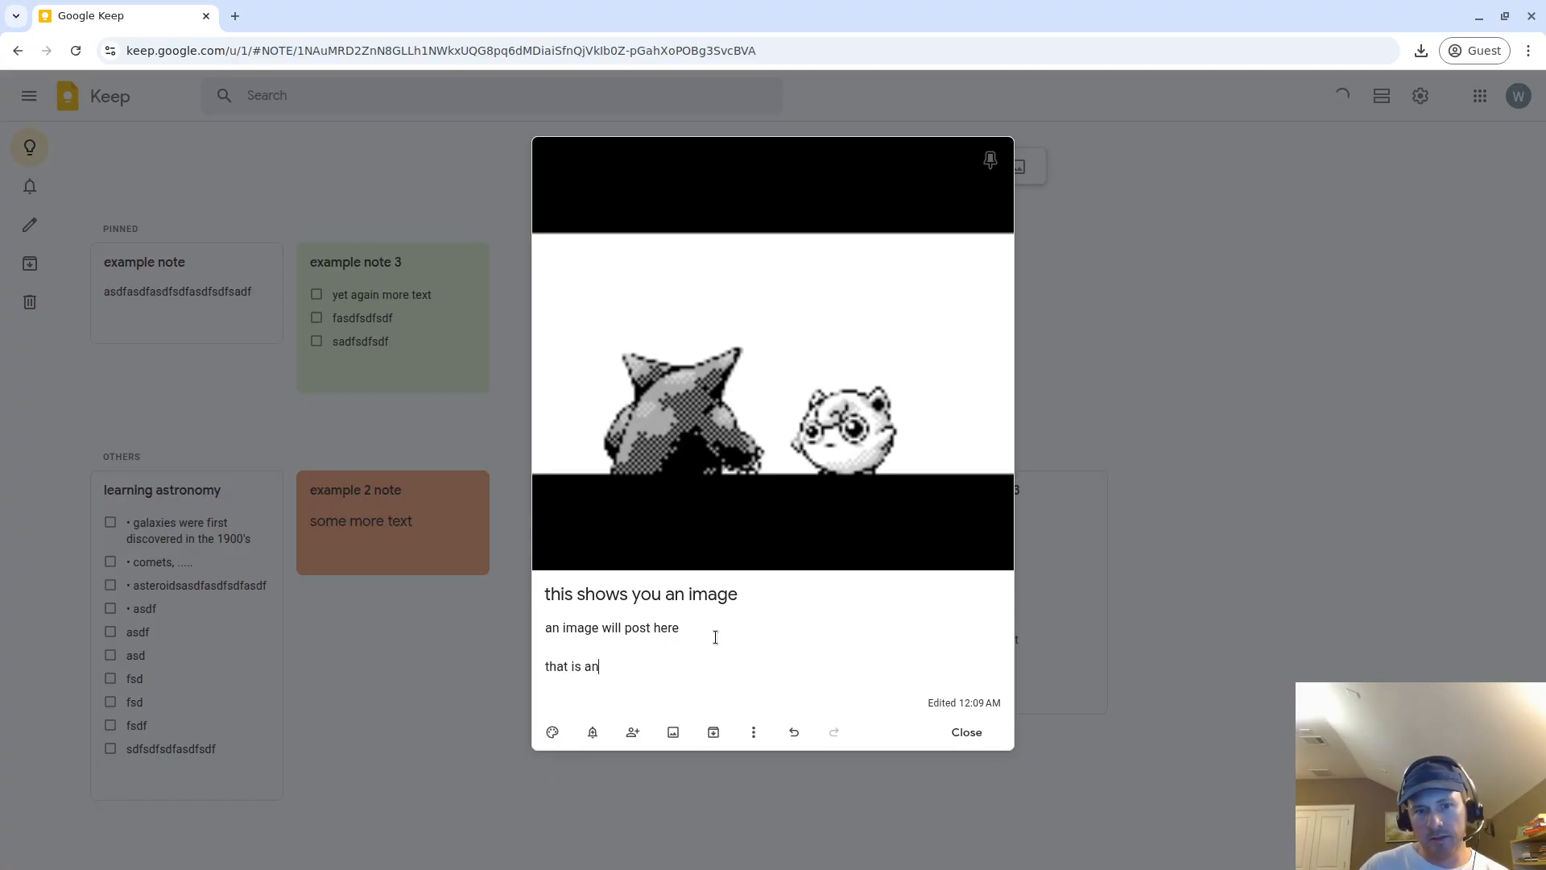
pyautogui.write(' image from Pok')
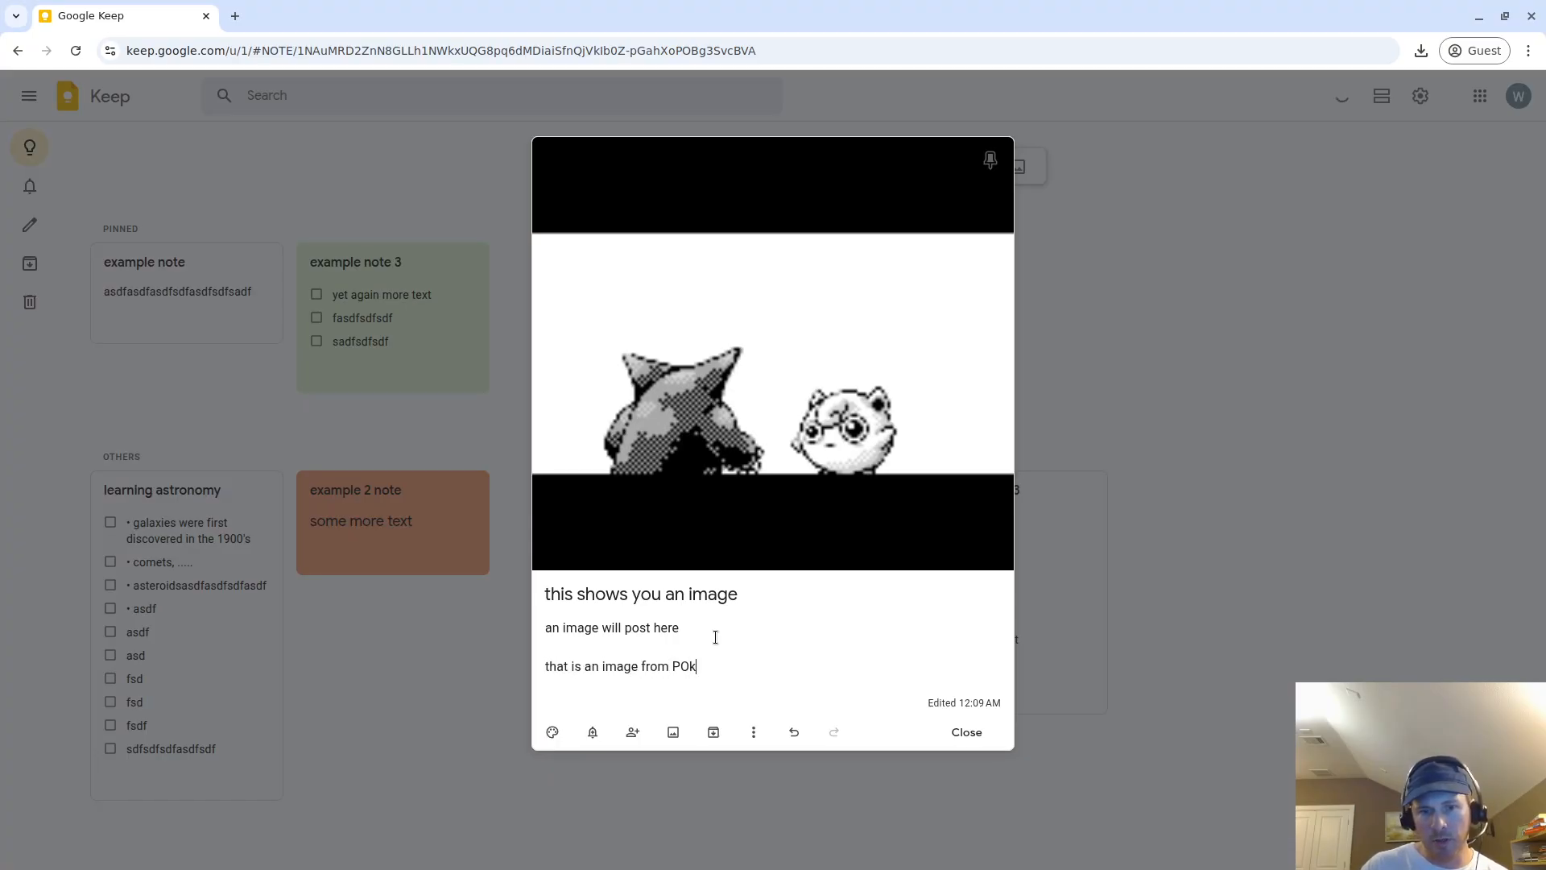
pyautogui.write('emmon ')
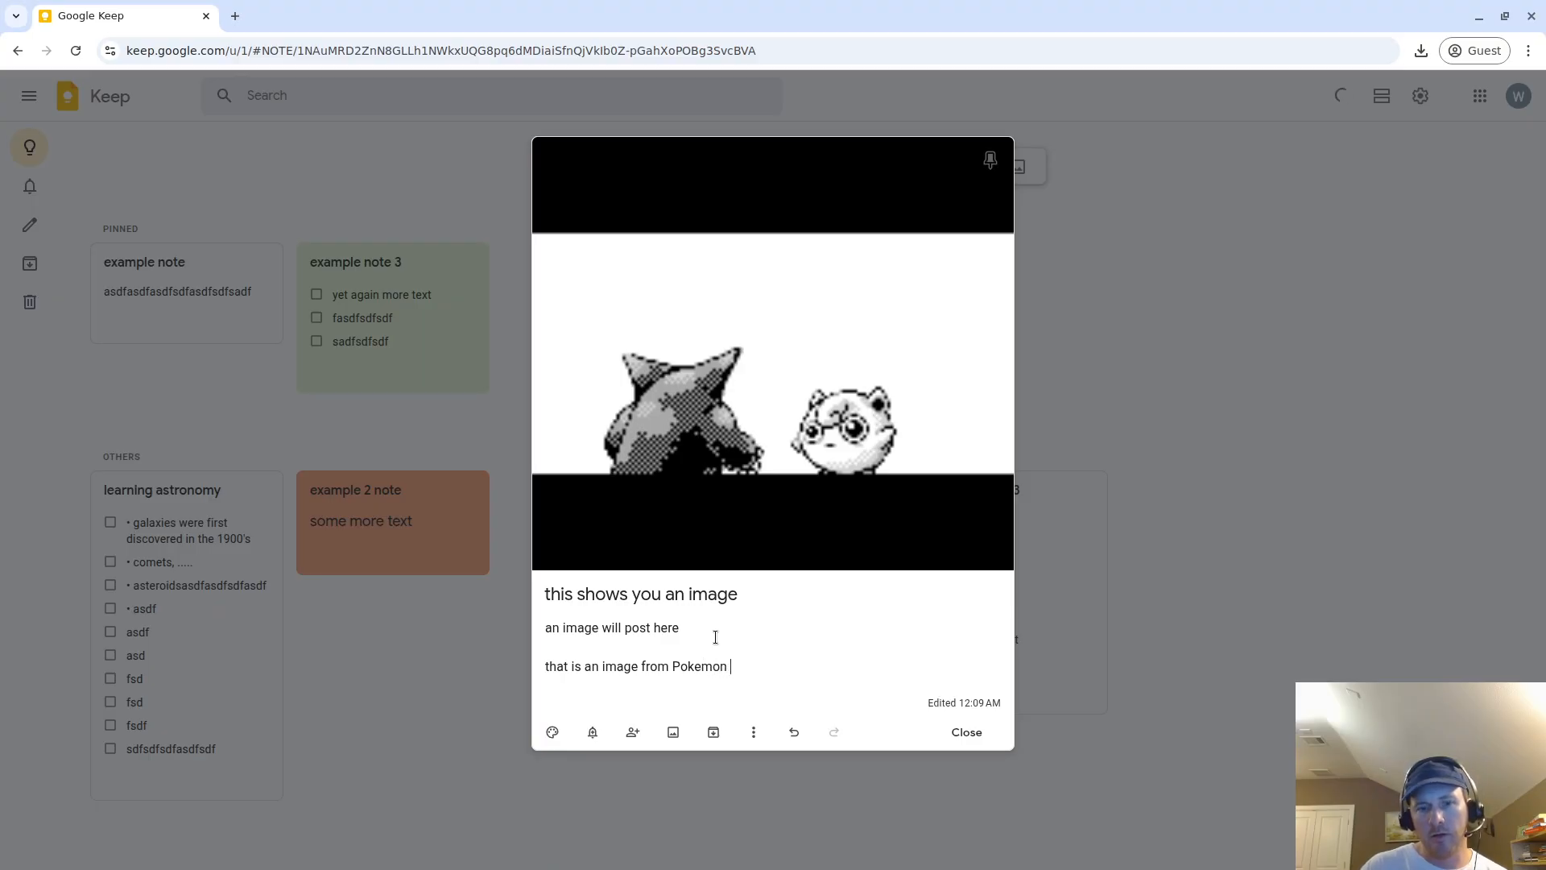
pyautogui.write('Blue Version')
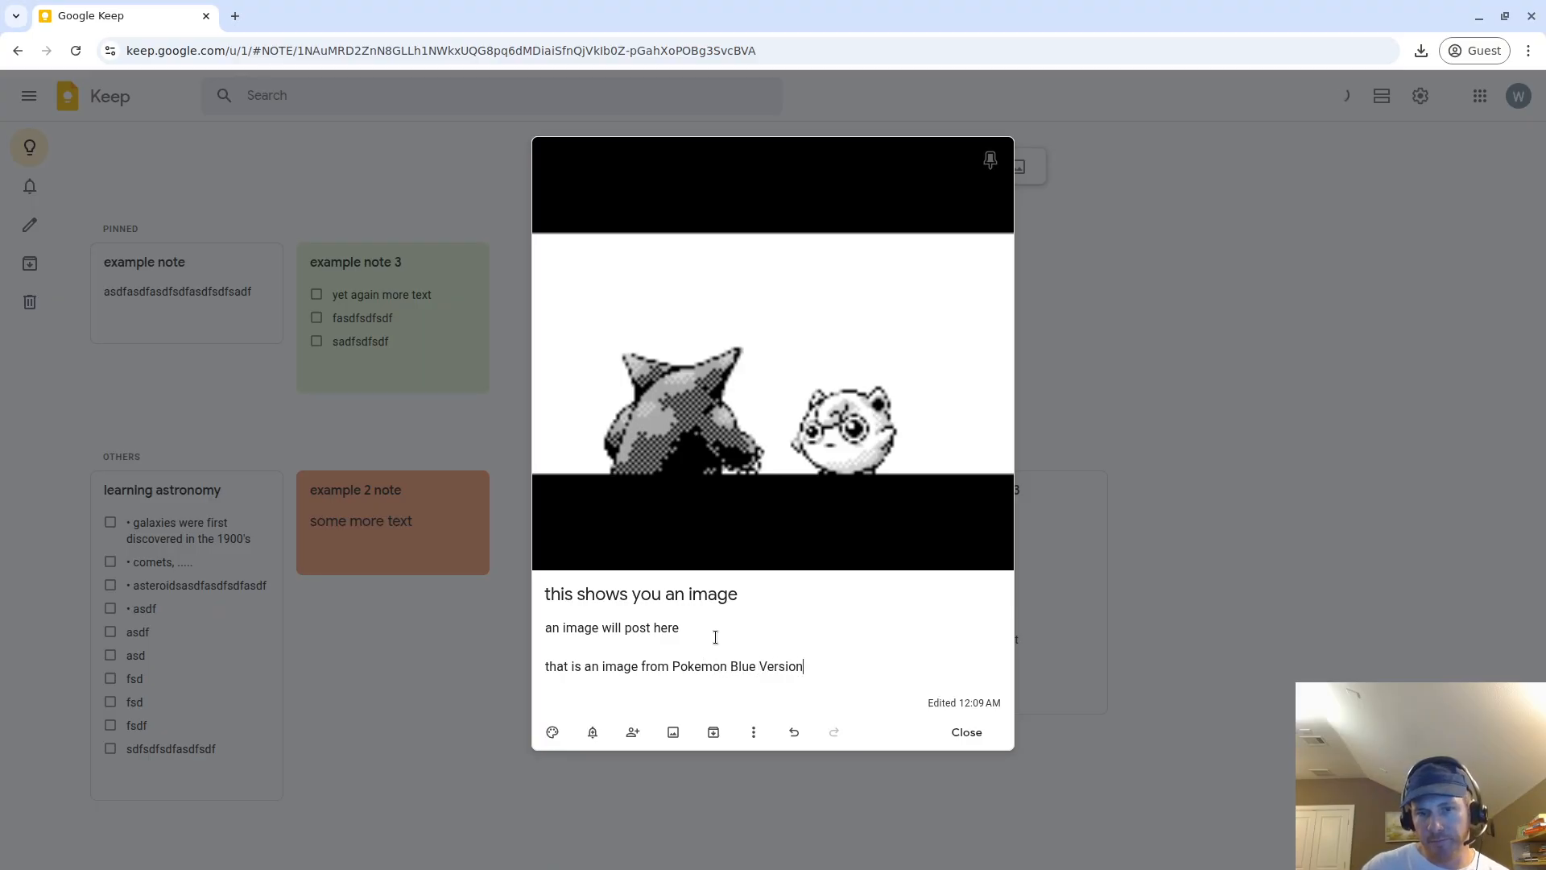
pyautogui.click(968, 731)
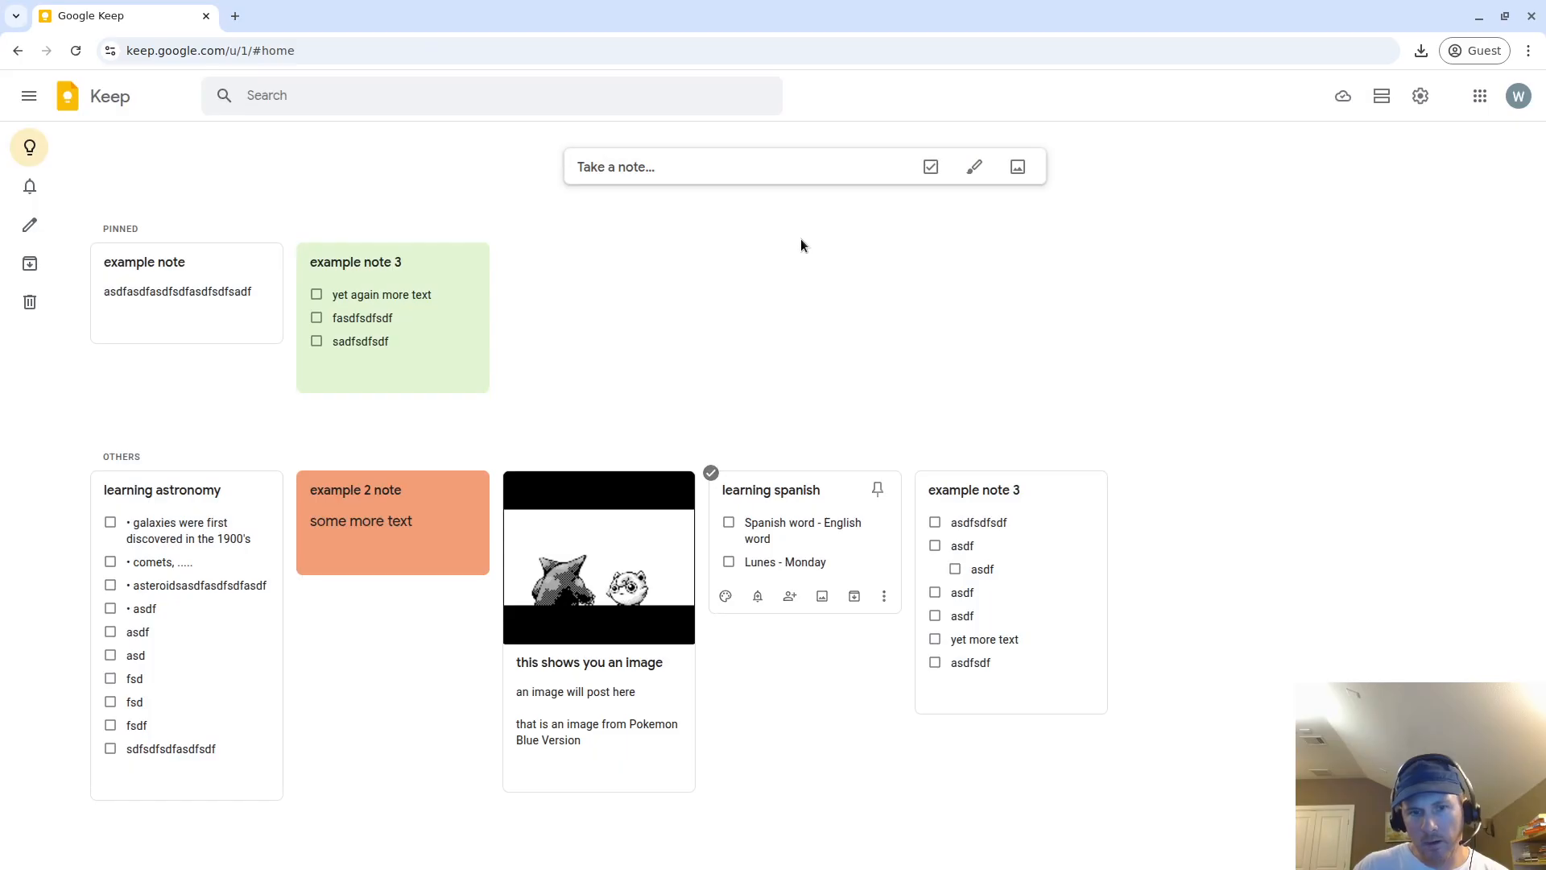
# Create a note titled "another image" with the text "a dog playing with a polar bear" and a picture of a dog and polar bear
pyautogui.click(767, 175)
pyautogui.write('another image')
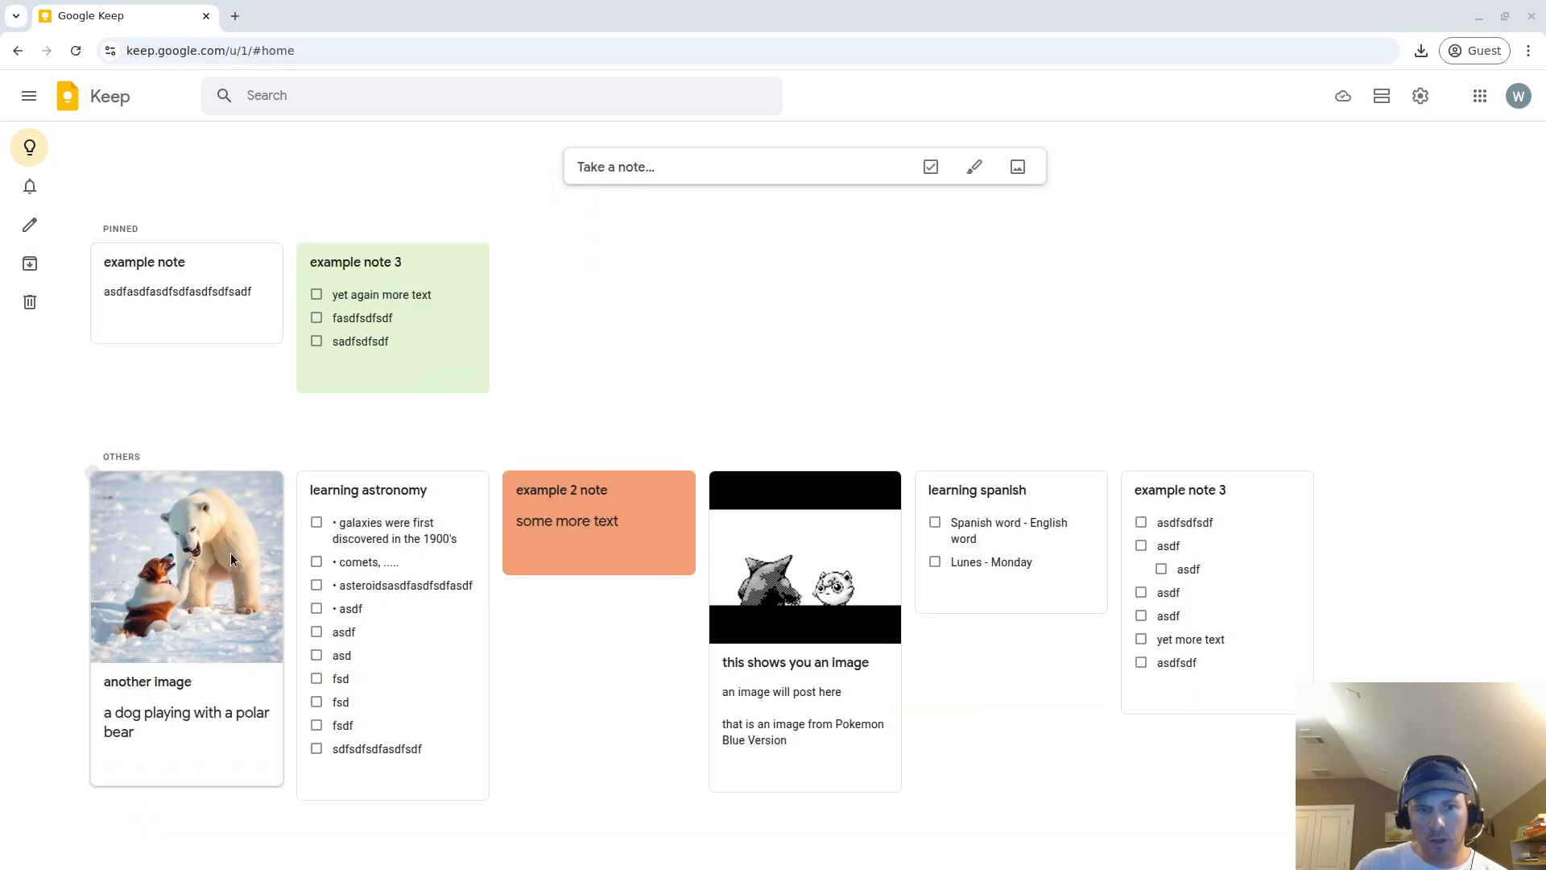
# Move the "another image" note to just before "learning spanish" and open it
pyautogui.moveTo(233, 564); pyautogui.dragTo(828, 572)
pyautogui.click(815, 569)
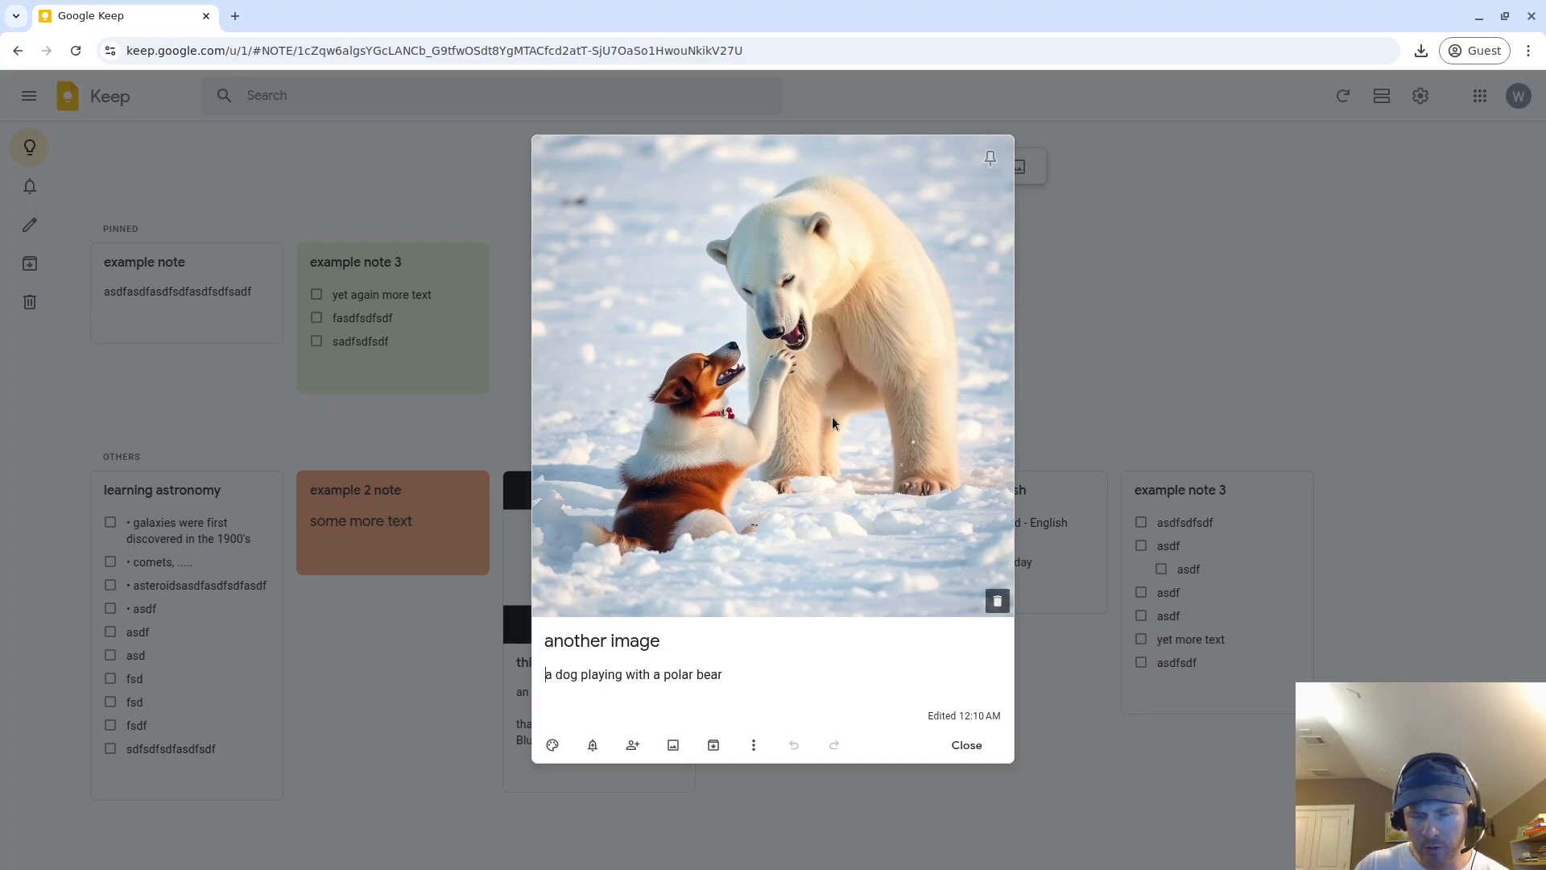
# Close the "another image" note, reopen it to view its picture and text, and close it again
pyautogui.click(979, 757)
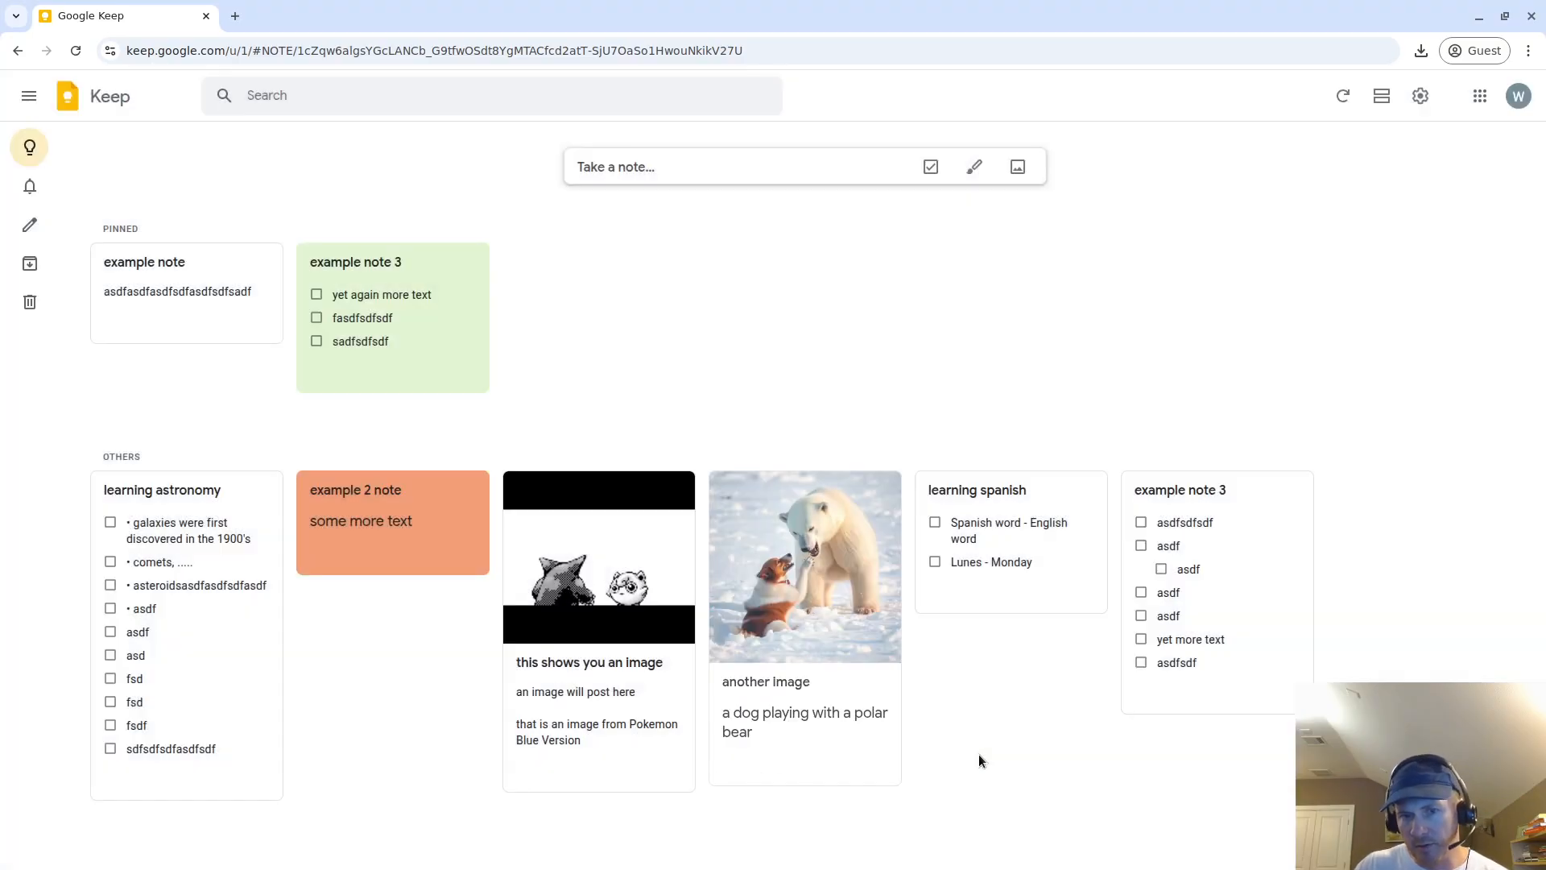
pyautogui.click(818, 571)
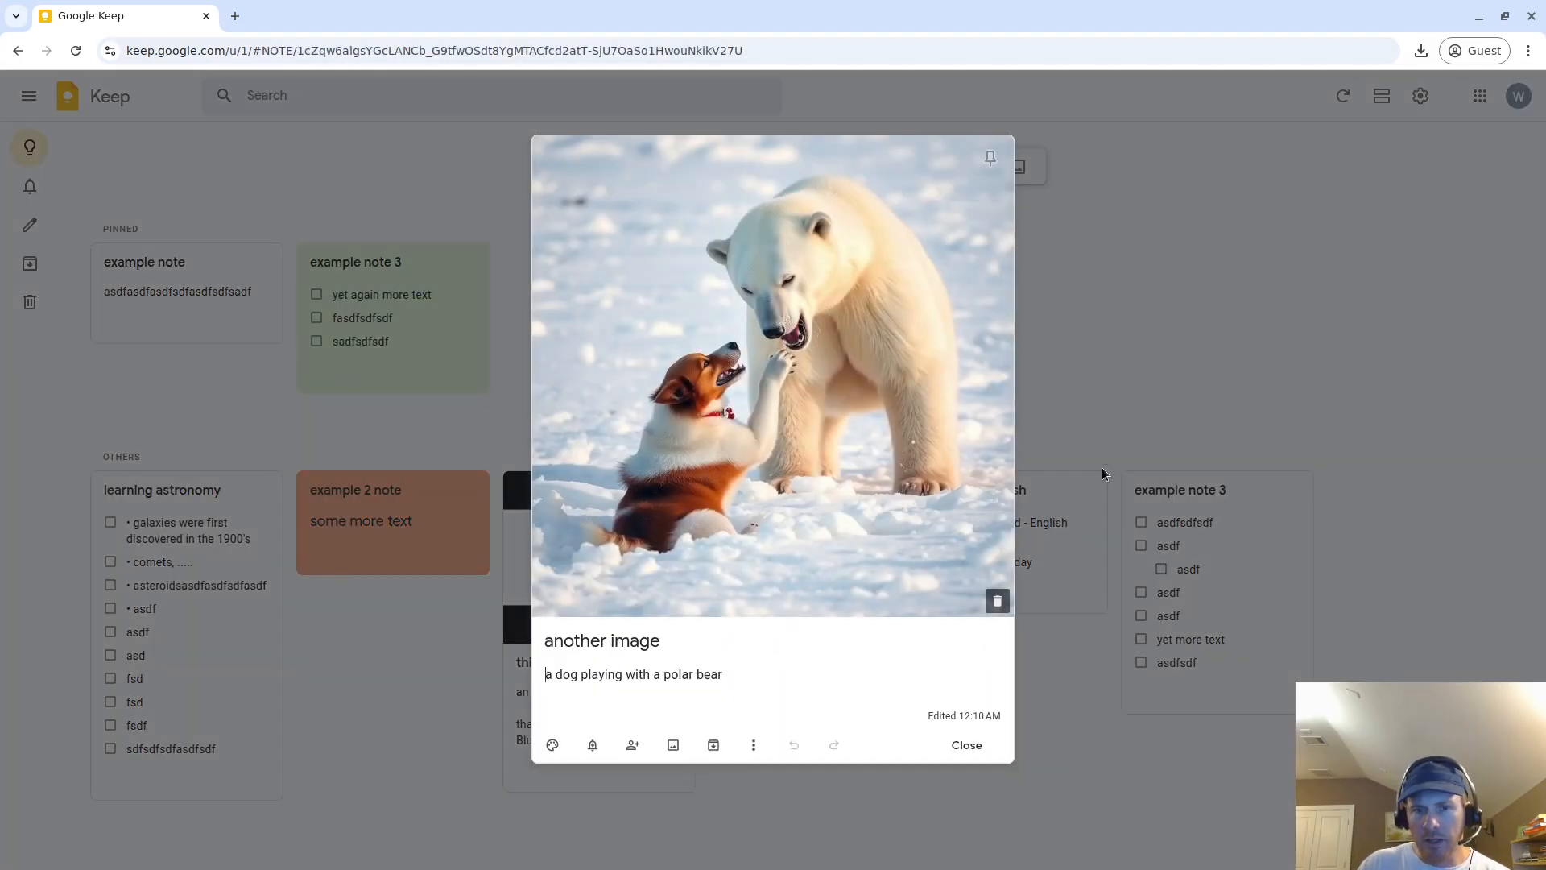
pyautogui.click(1096, 480)
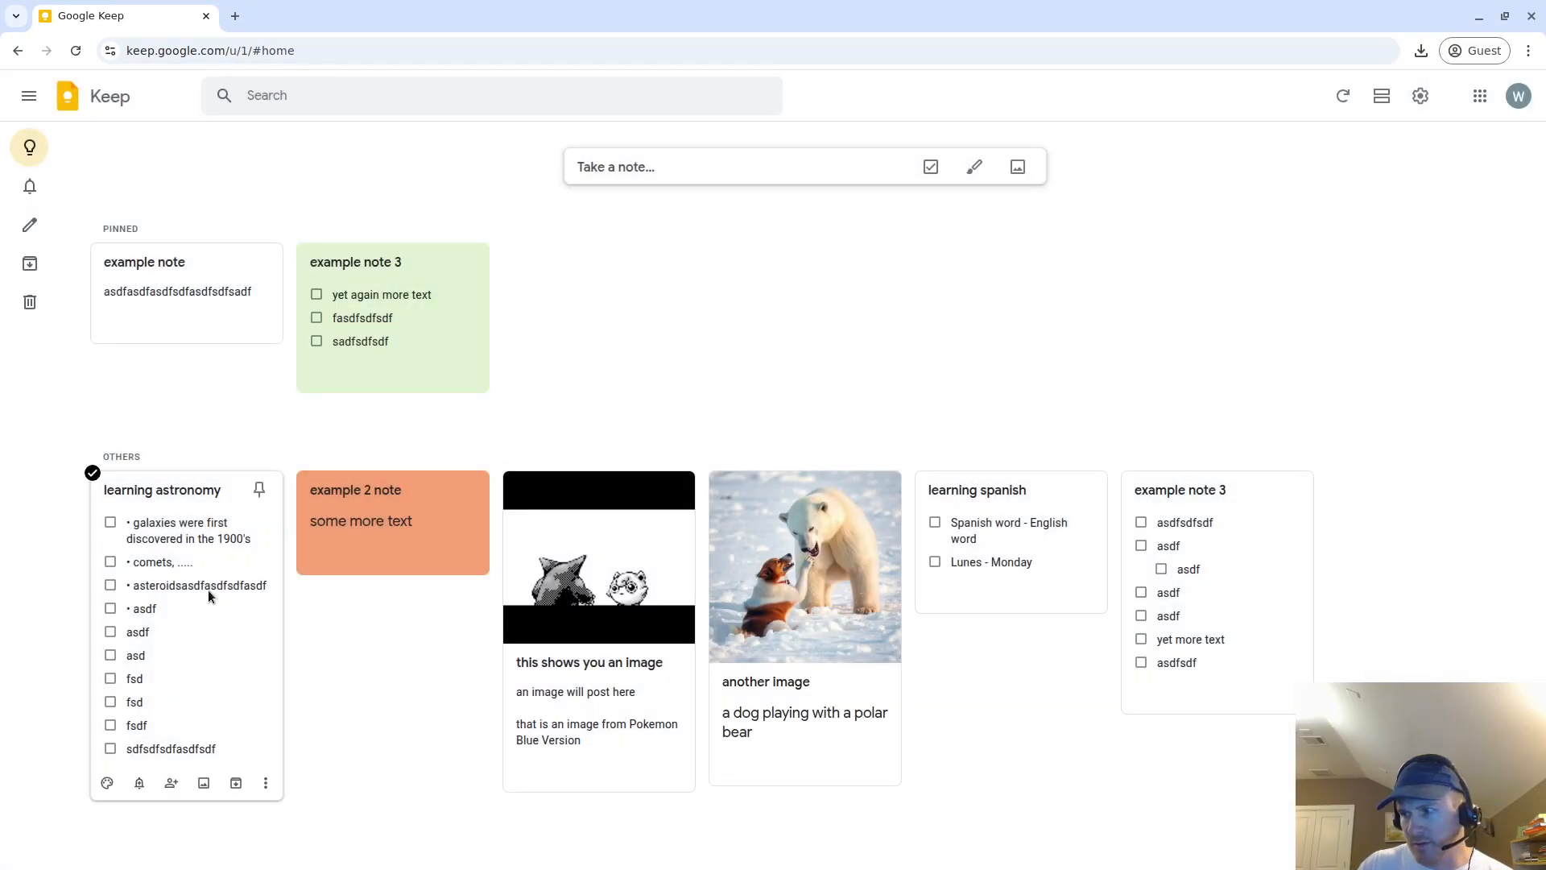
pyautogui.click(644, 181)
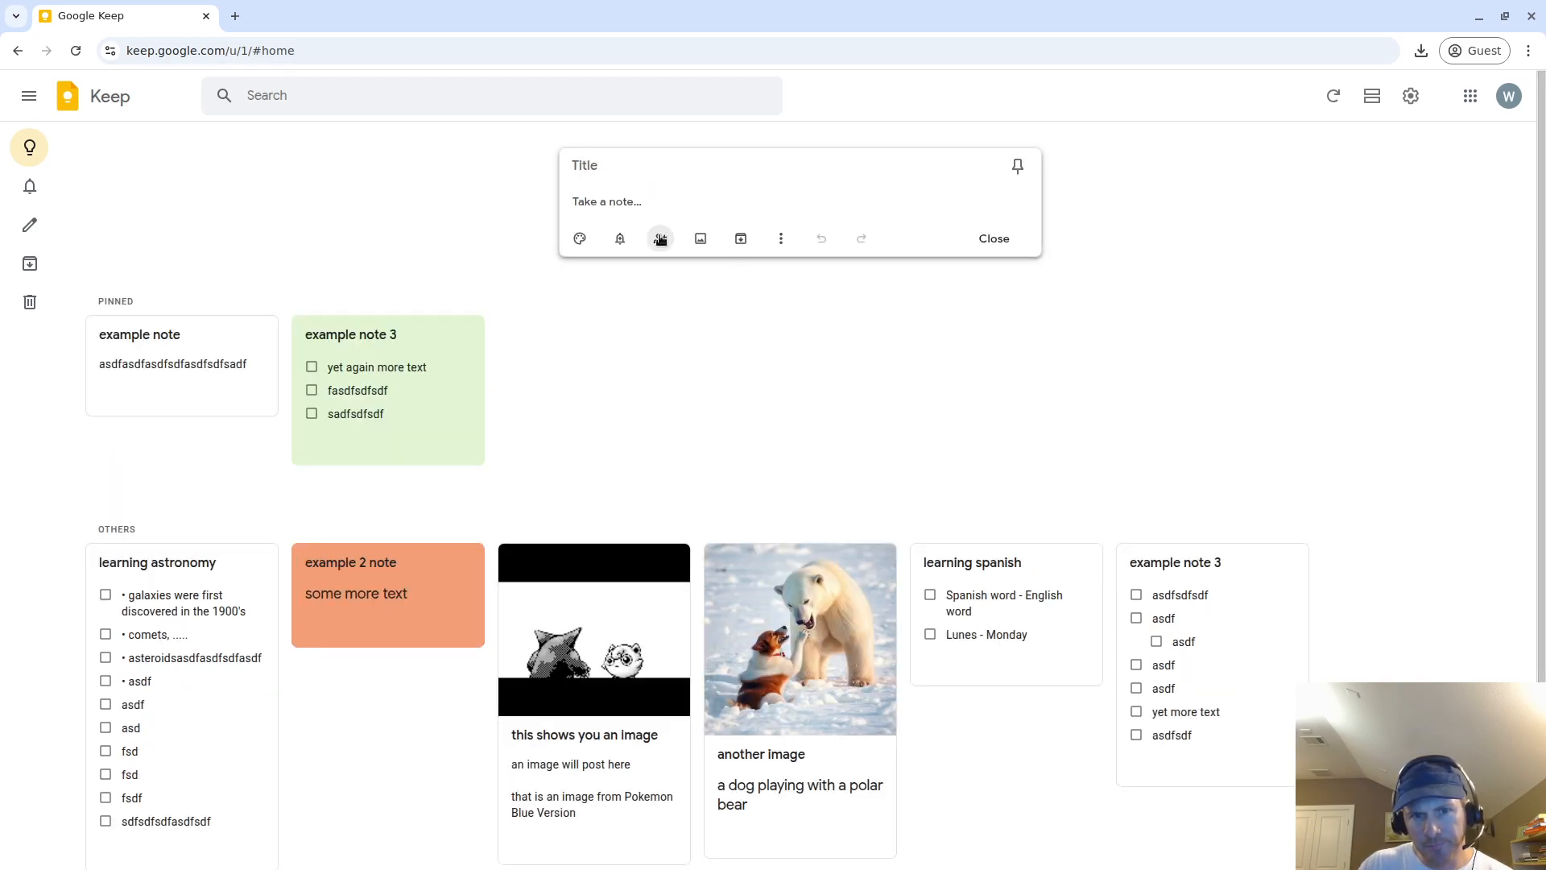
pyautogui.click(778, 240)
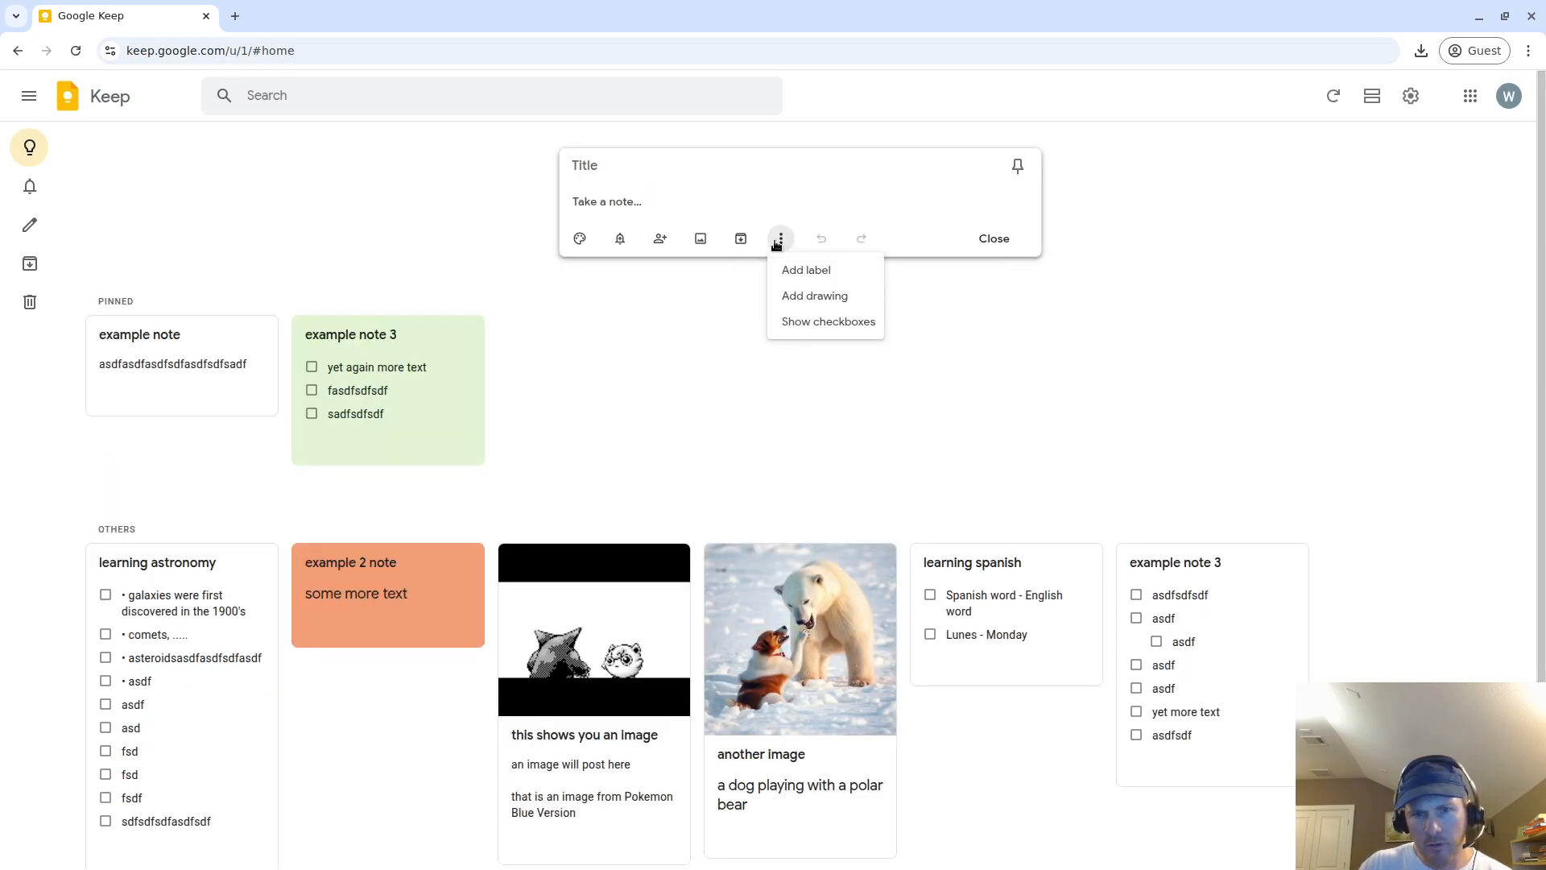
pyautogui.click(612, 336)
# Start a new note and add a blank drawing to it
pyautogui.click(788, 174)
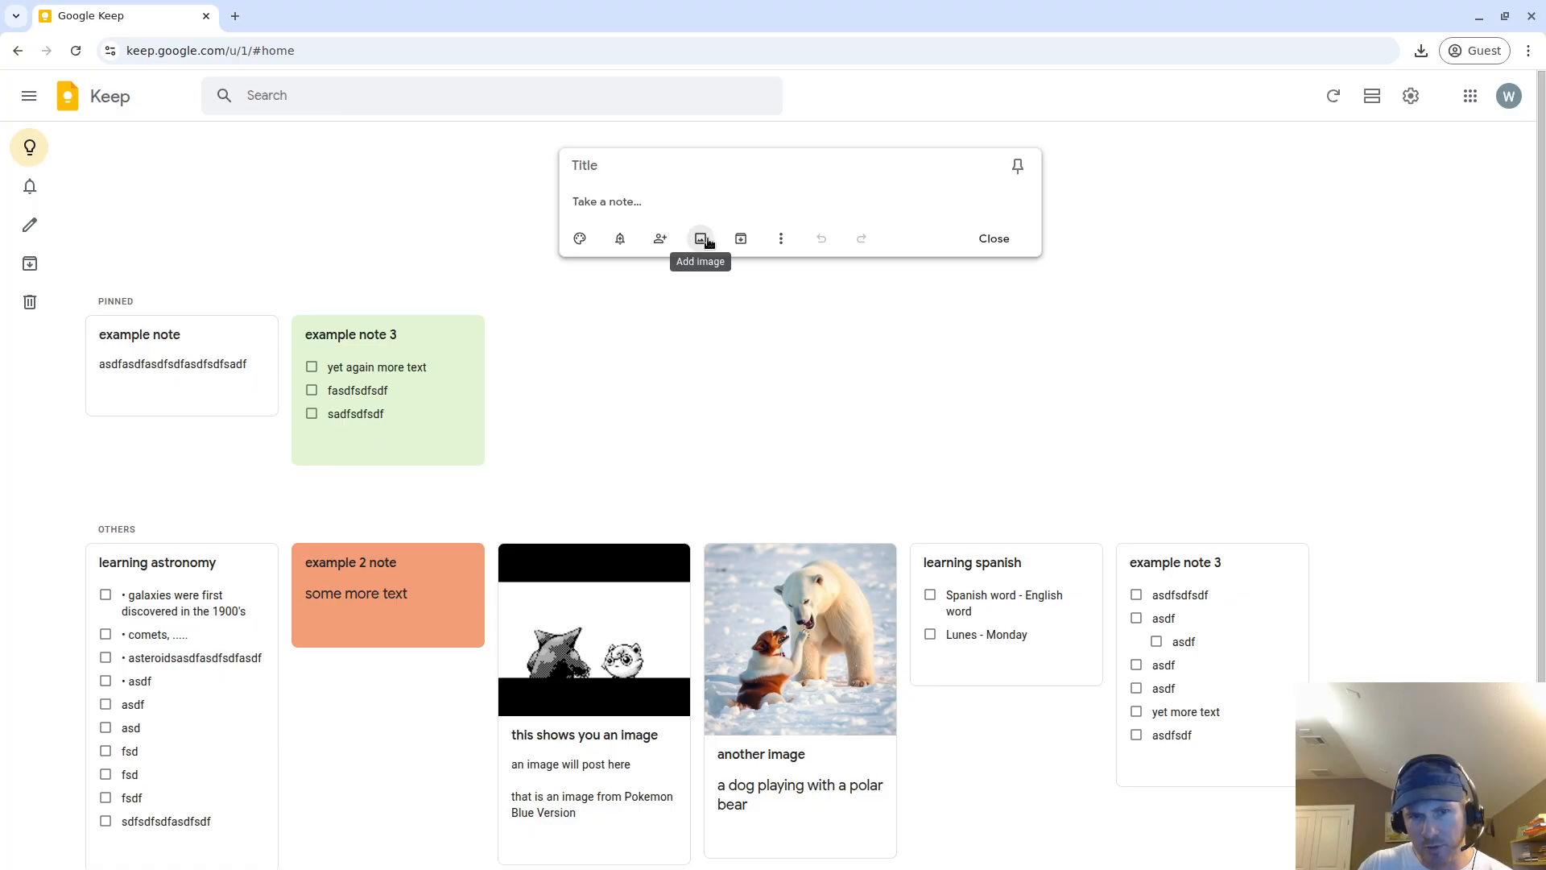
pyautogui.click(780, 238)
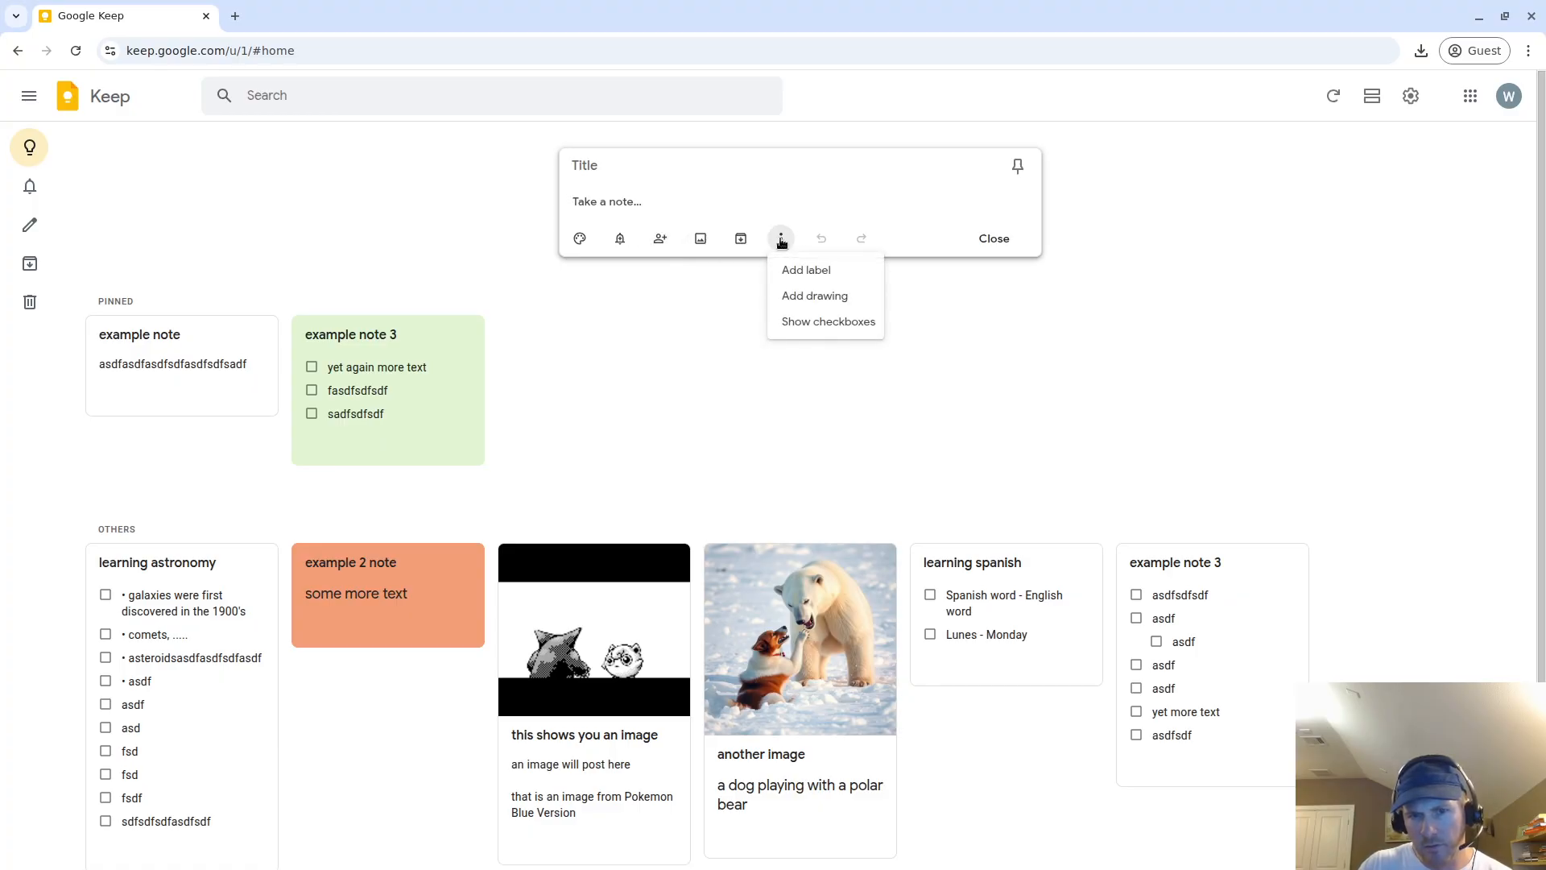
pyautogui.click(813, 296)
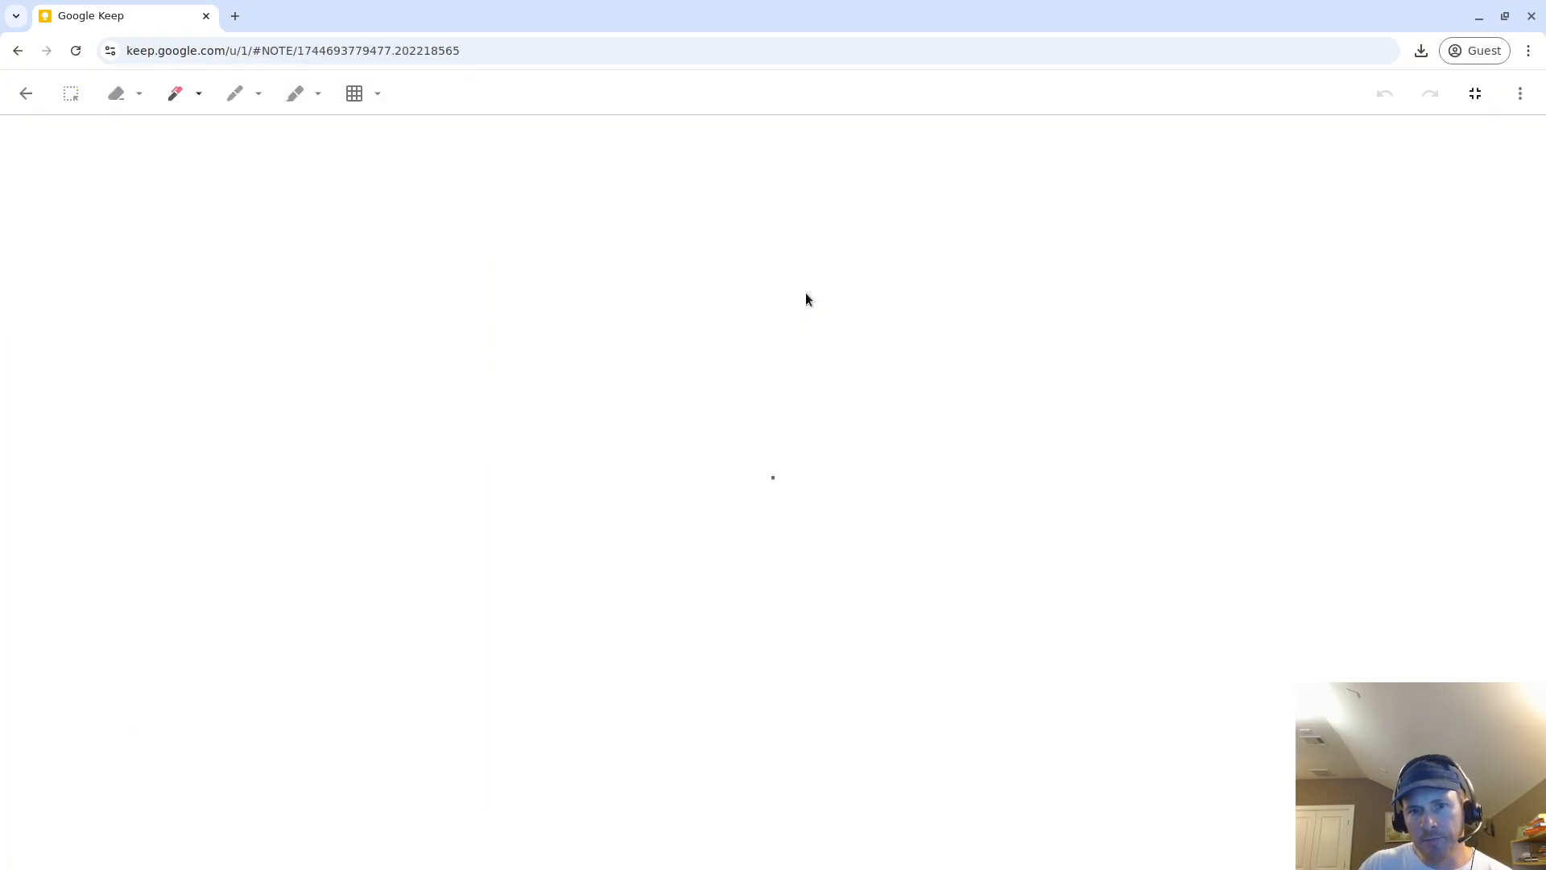
# Scribble overlapping red loops on the canvas with the pen and erase them
pyautogui.moveTo(376, 288)
pyautogui.mouseDown()
pyautogui.moveTo(414, 298)
pyautogui.moveTo(363, 322)
pyautogui.moveTo(515, 306)
pyautogui.moveTo(559, 432)
pyautogui.moveTo(595, 322)
pyautogui.moveTo(620, 381)
pyautogui.moveTo(491, 384)
pyautogui.mouseUp()
pyautogui.click(179, 95)
pyautogui.click(251, 100)
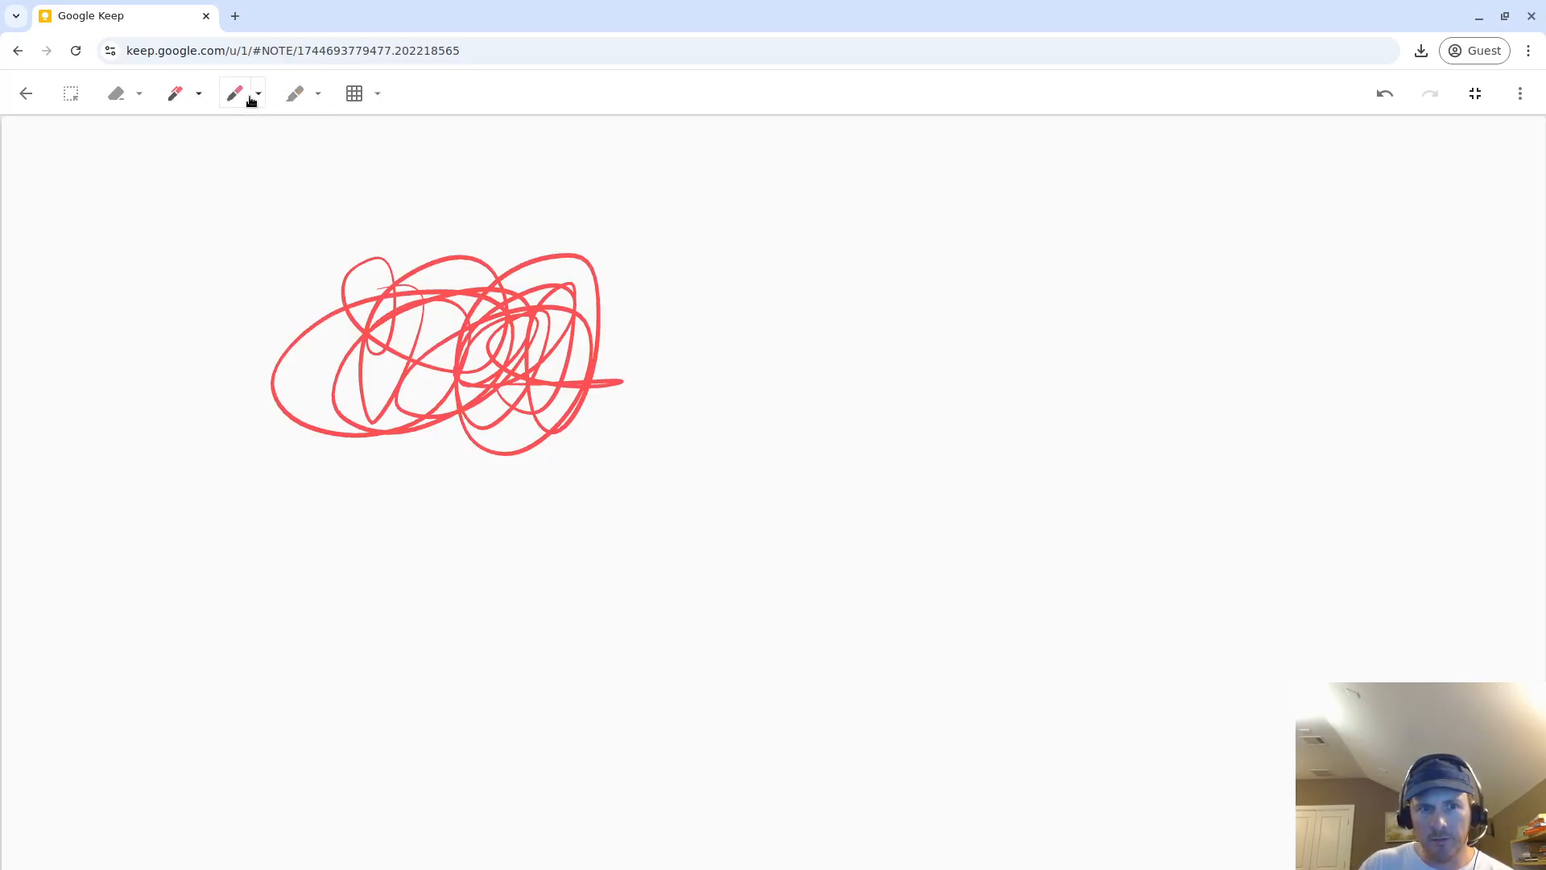
pyautogui.click(291, 98)
pyautogui.click(113, 91)
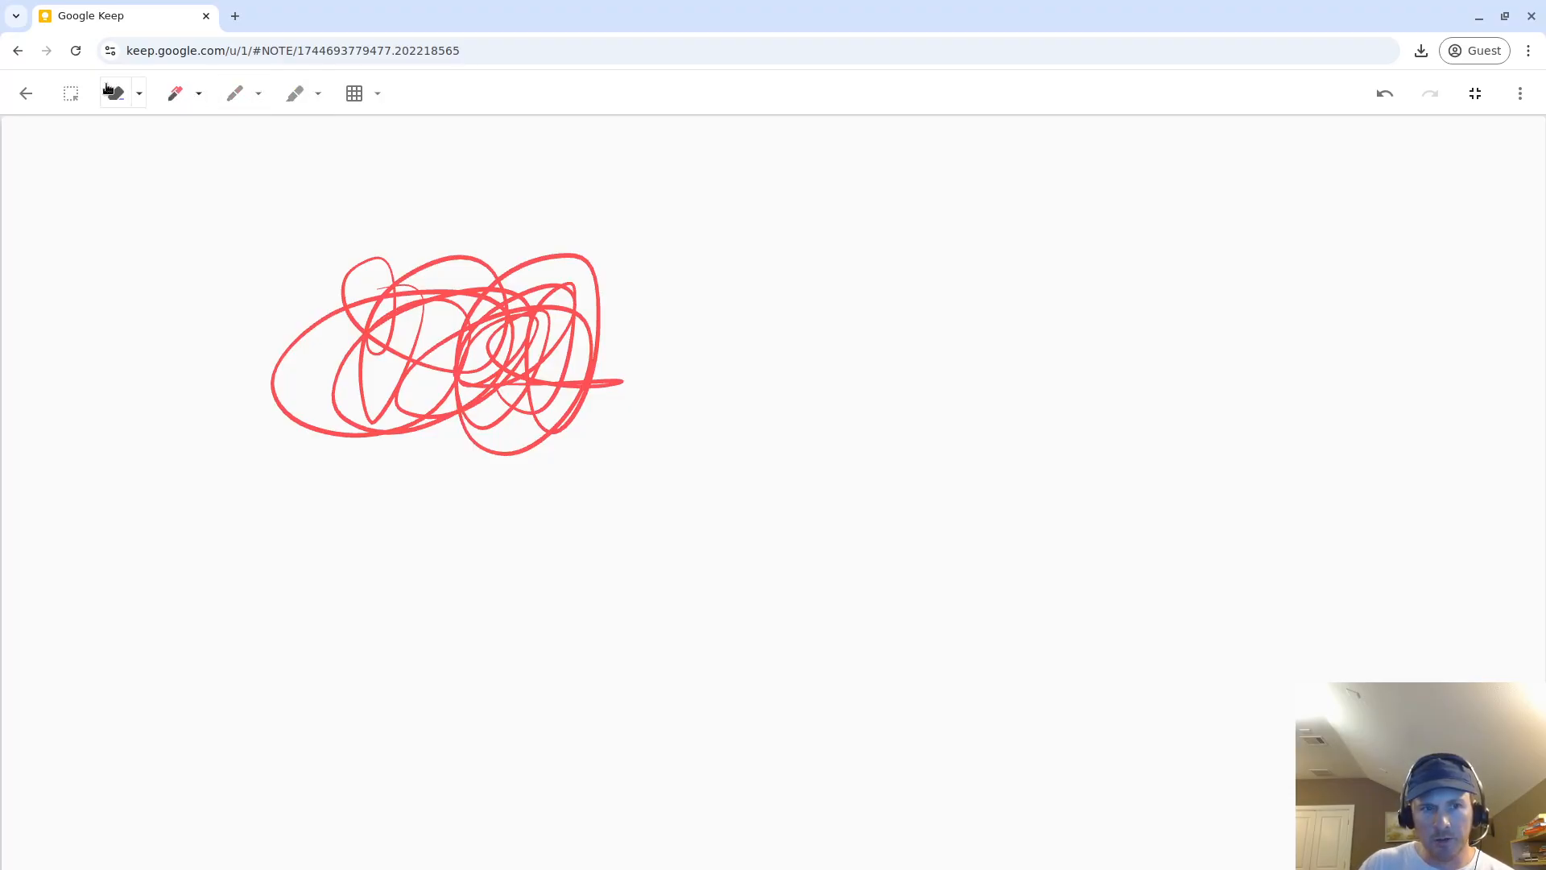
pyautogui.click(443, 342)
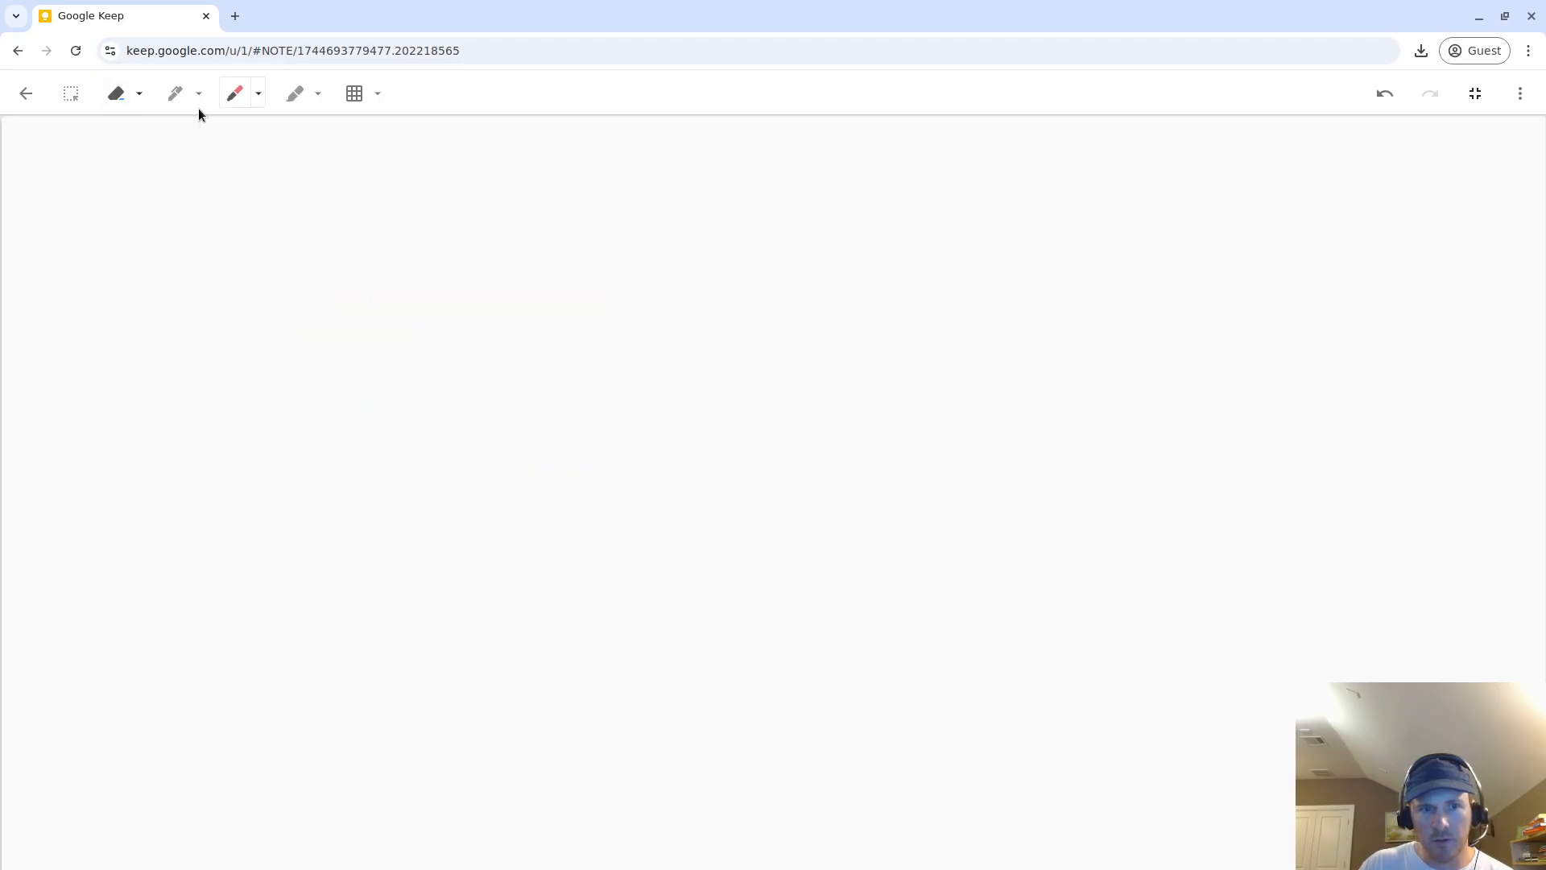
# Draw a red scribble with the marker and an overlapping blue scribble beside it
pyautogui.moveTo(435, 354)
pyautogui.mouseDown()
pyautogui.moveTo(442, 442)
pyautogui.moveTo(515, 361)
pyautogui.moveTo(281, 230)
pyautogui.mouseUp()
pyautogui.click(257, 95)
pyautogui.click(259, 95)
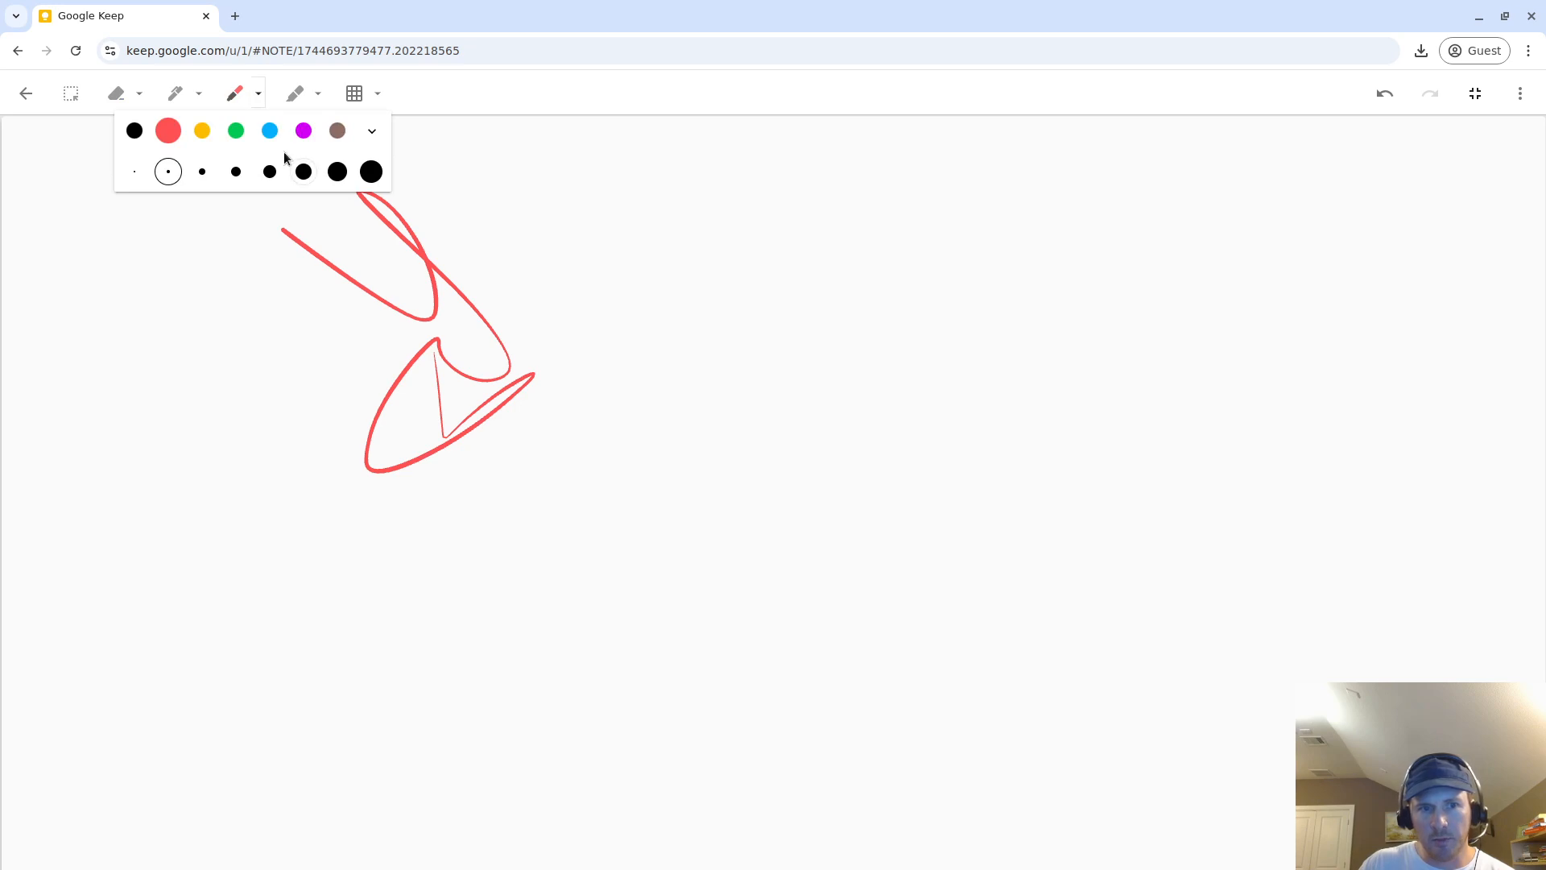
pyautogui.click(270, 132)
pyautogui.moveTo(739, 220)
pyautogui.mouseDown()
pyautogui.moveTo(660, 277)
pyautogui.moveTo(483, 342)
pyautogui.moveTo(568, 308)
pyautogui.mouseUp()
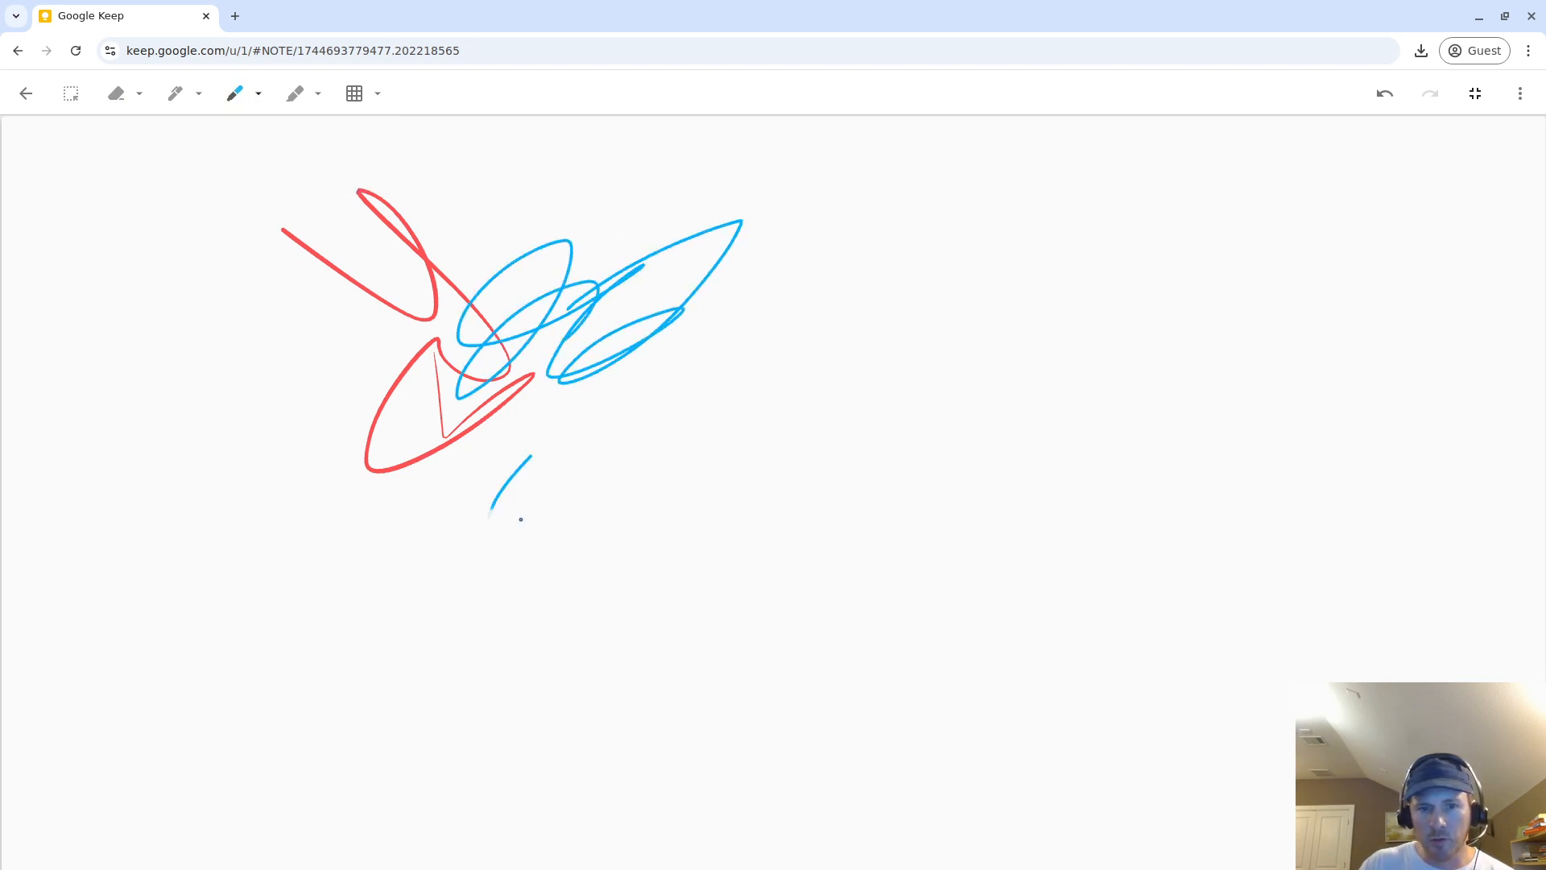
# Handwrite "COOL Notes" in blue below the scribbles and close the drawing and its note
pyautogui.moveTo(564, 520); pyautogui.dragTo(547, 502)
pyautogui.moveTo(619, 536); pyautogui.dragTo(591, 477)
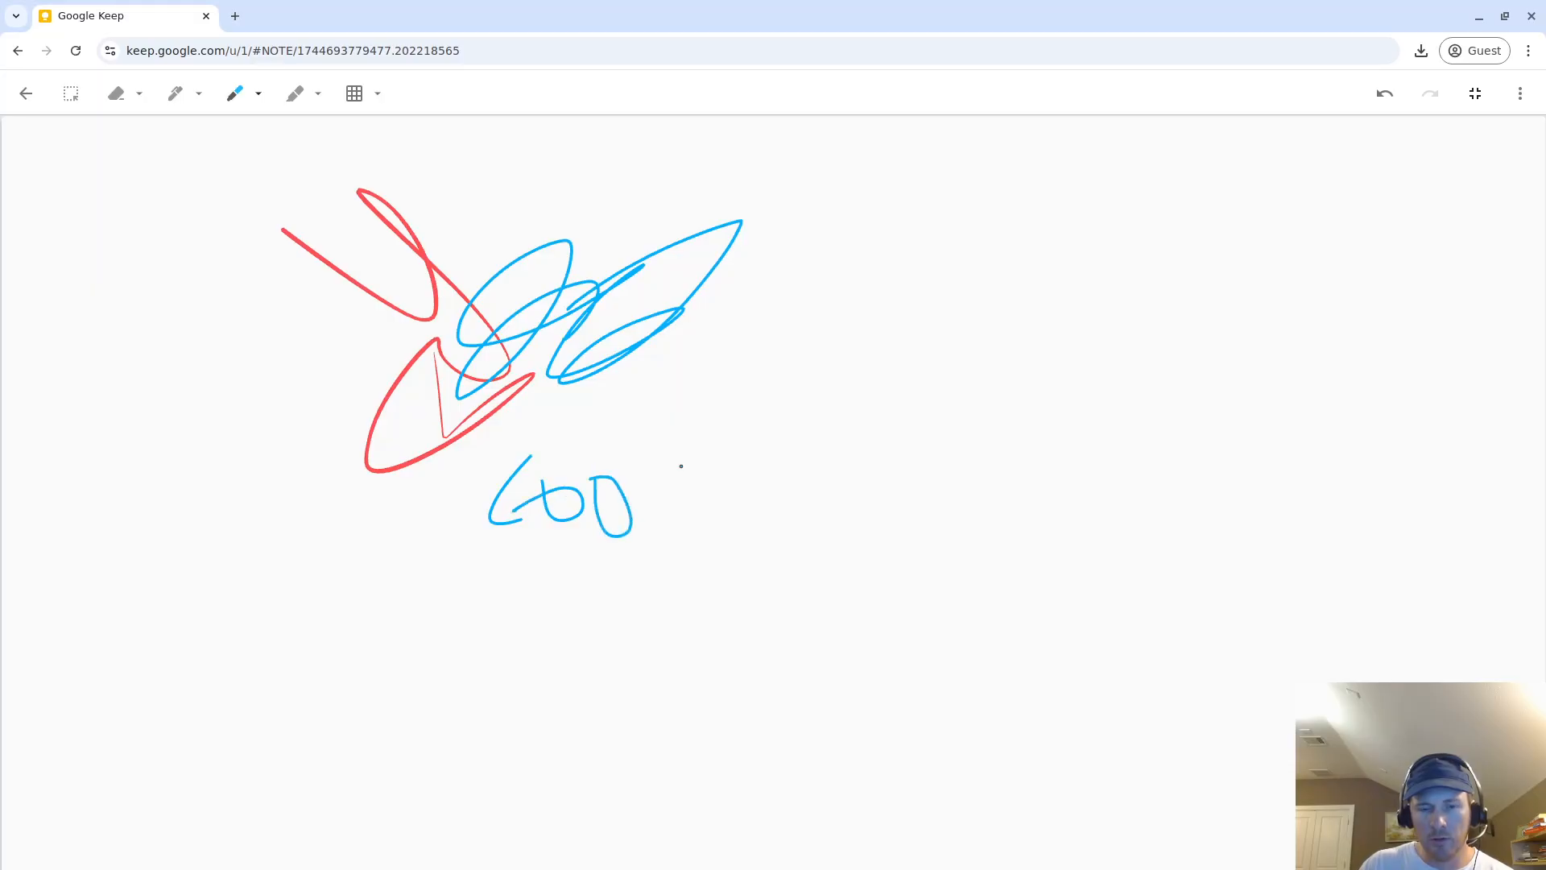
pyautogui.moveTo(755, 521); pyautogui.dragTo(839, 439)
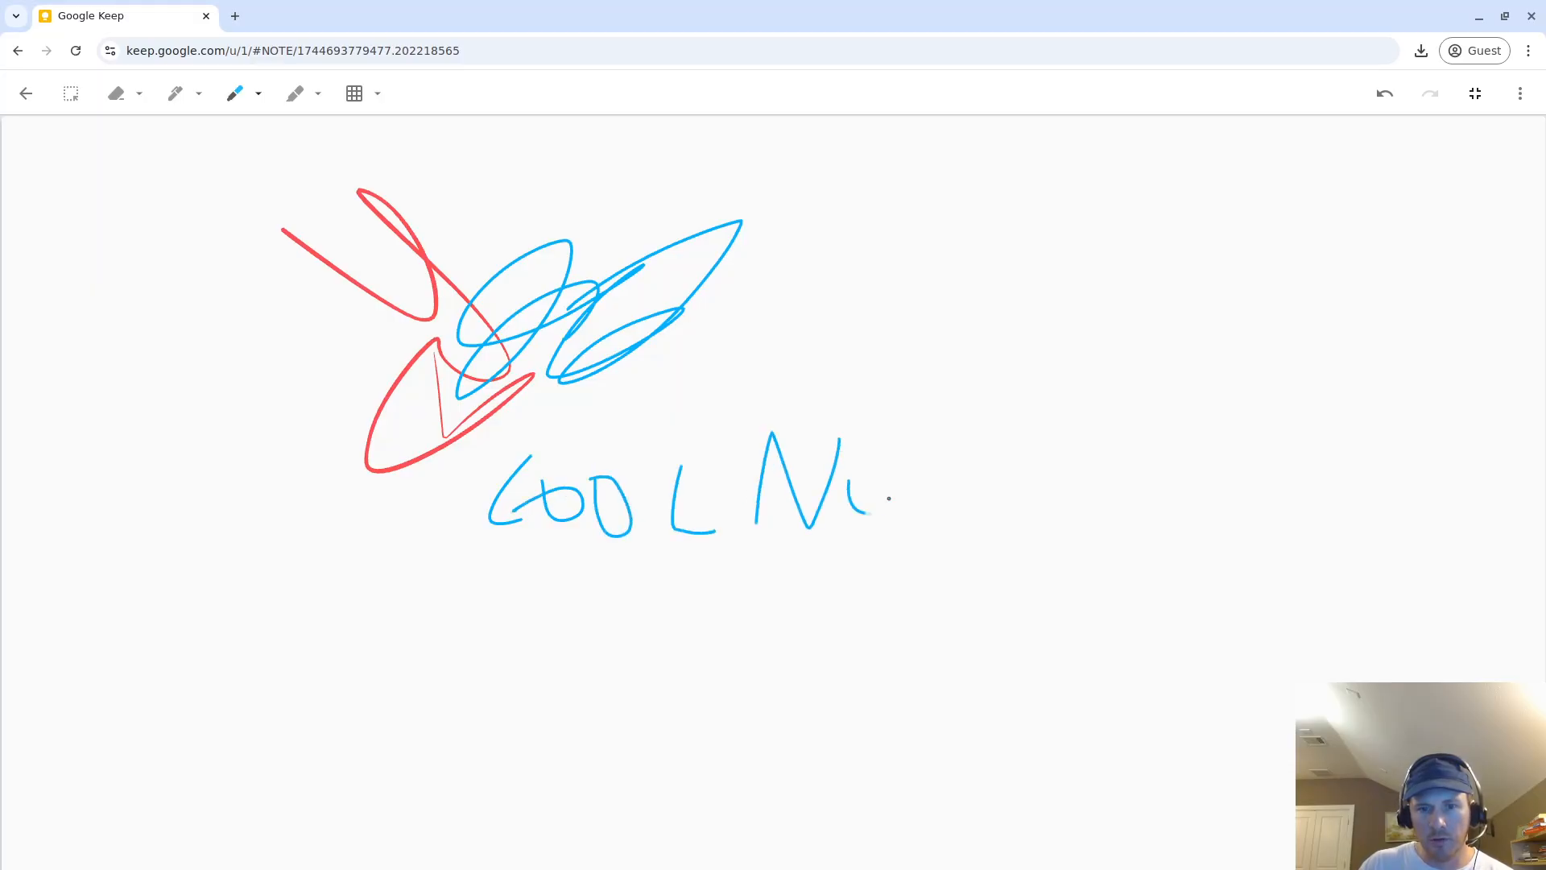
pyautogui.moveTo(995, 474)
pyautogui.mouseDown()
pyautogui.moveTo(977, 512)
pyautogui.moveTo(1016, 529)
pyautogui.mouseUp()
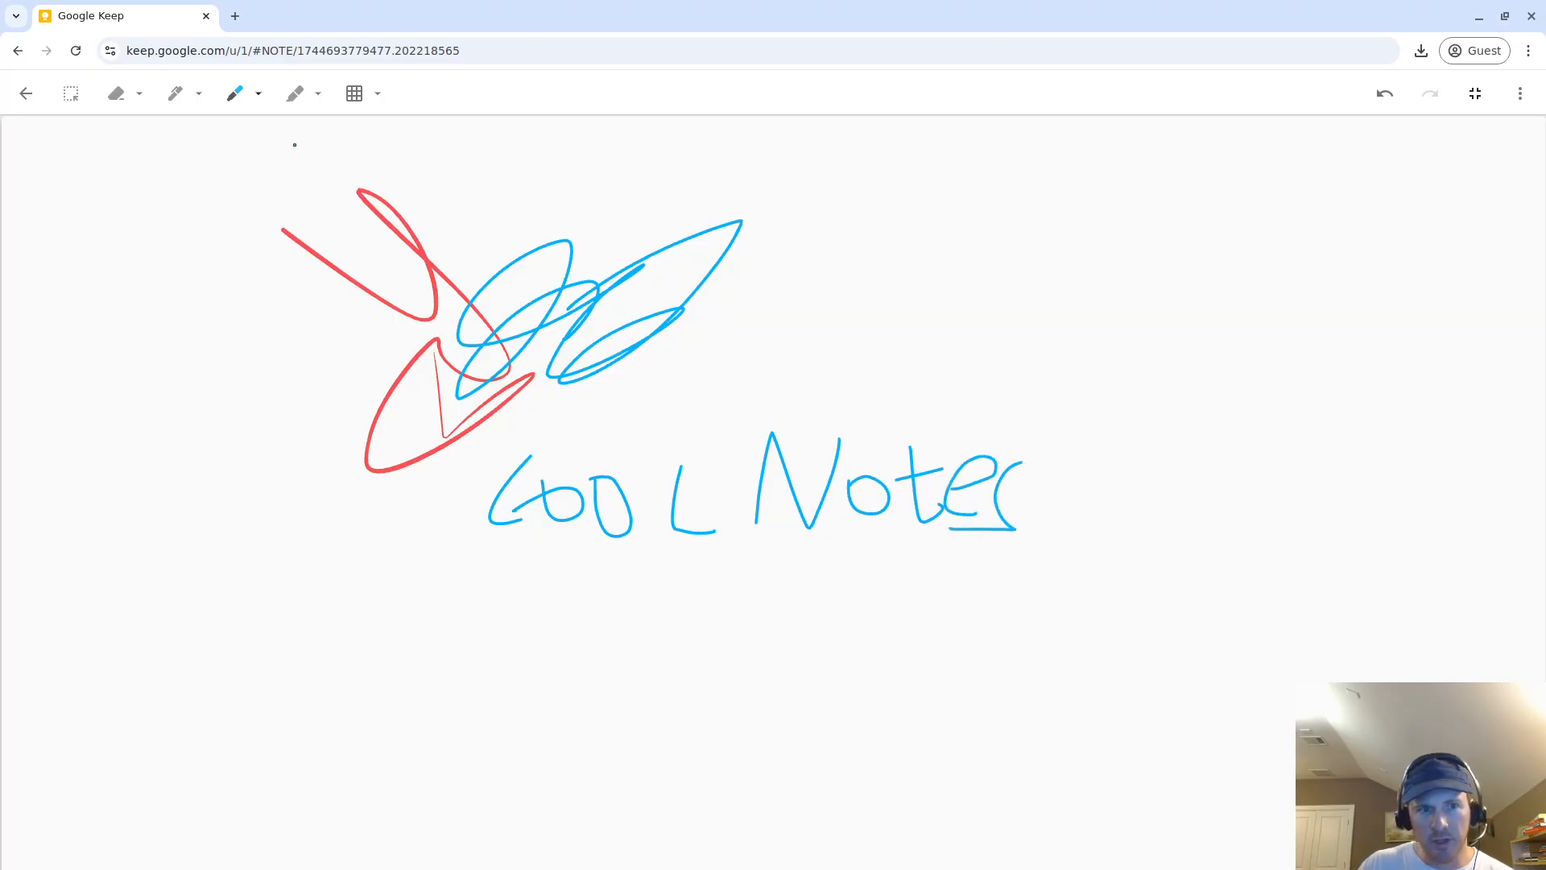
pyautogui.click(72, 95)
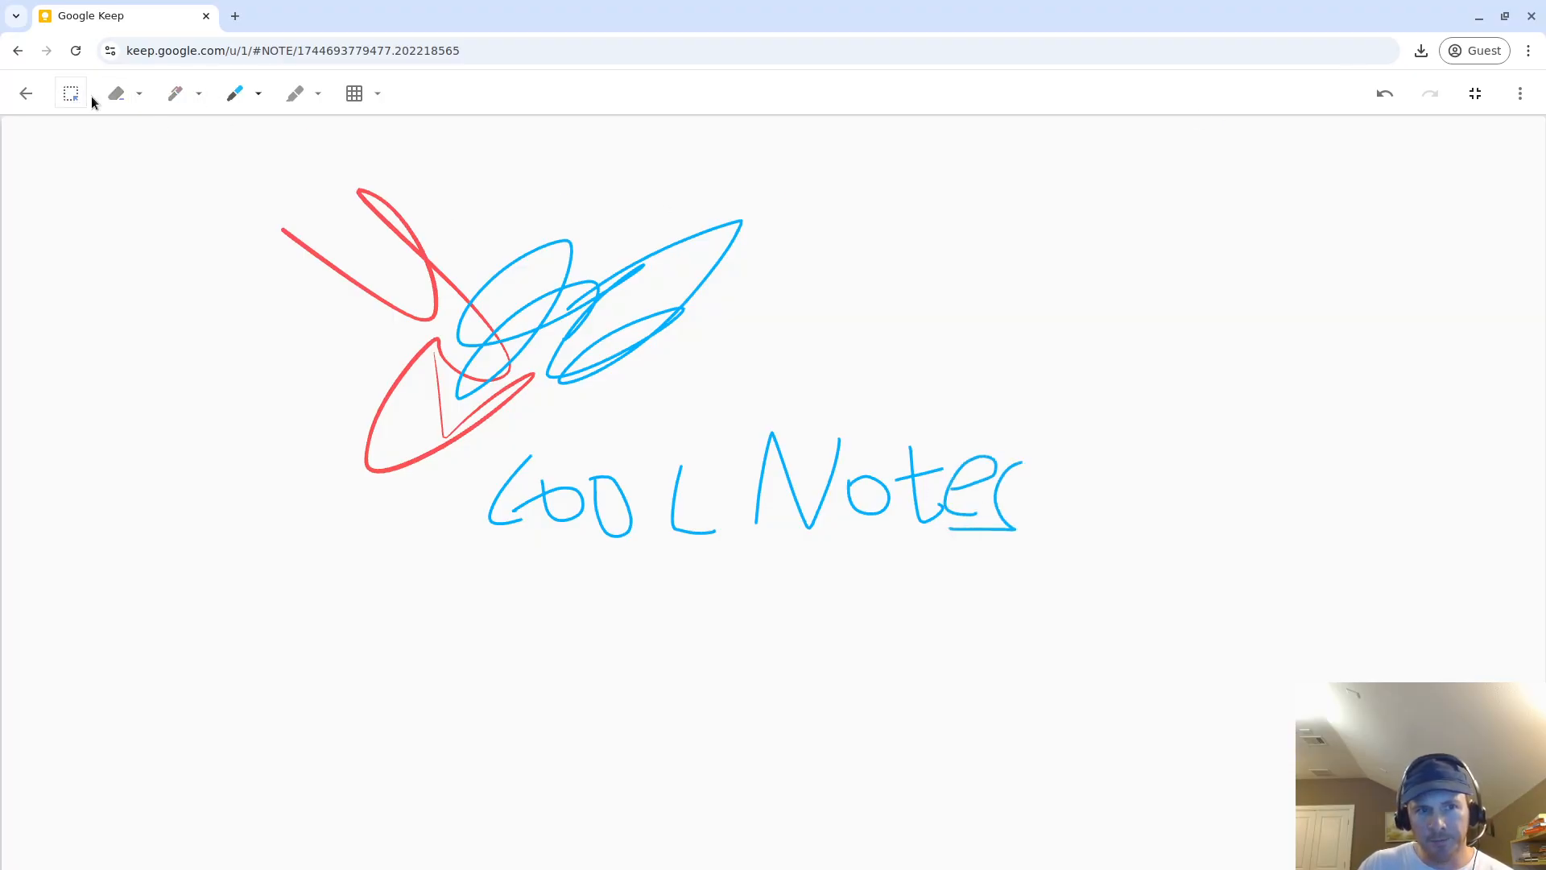
pyautogui.click(25, 94)
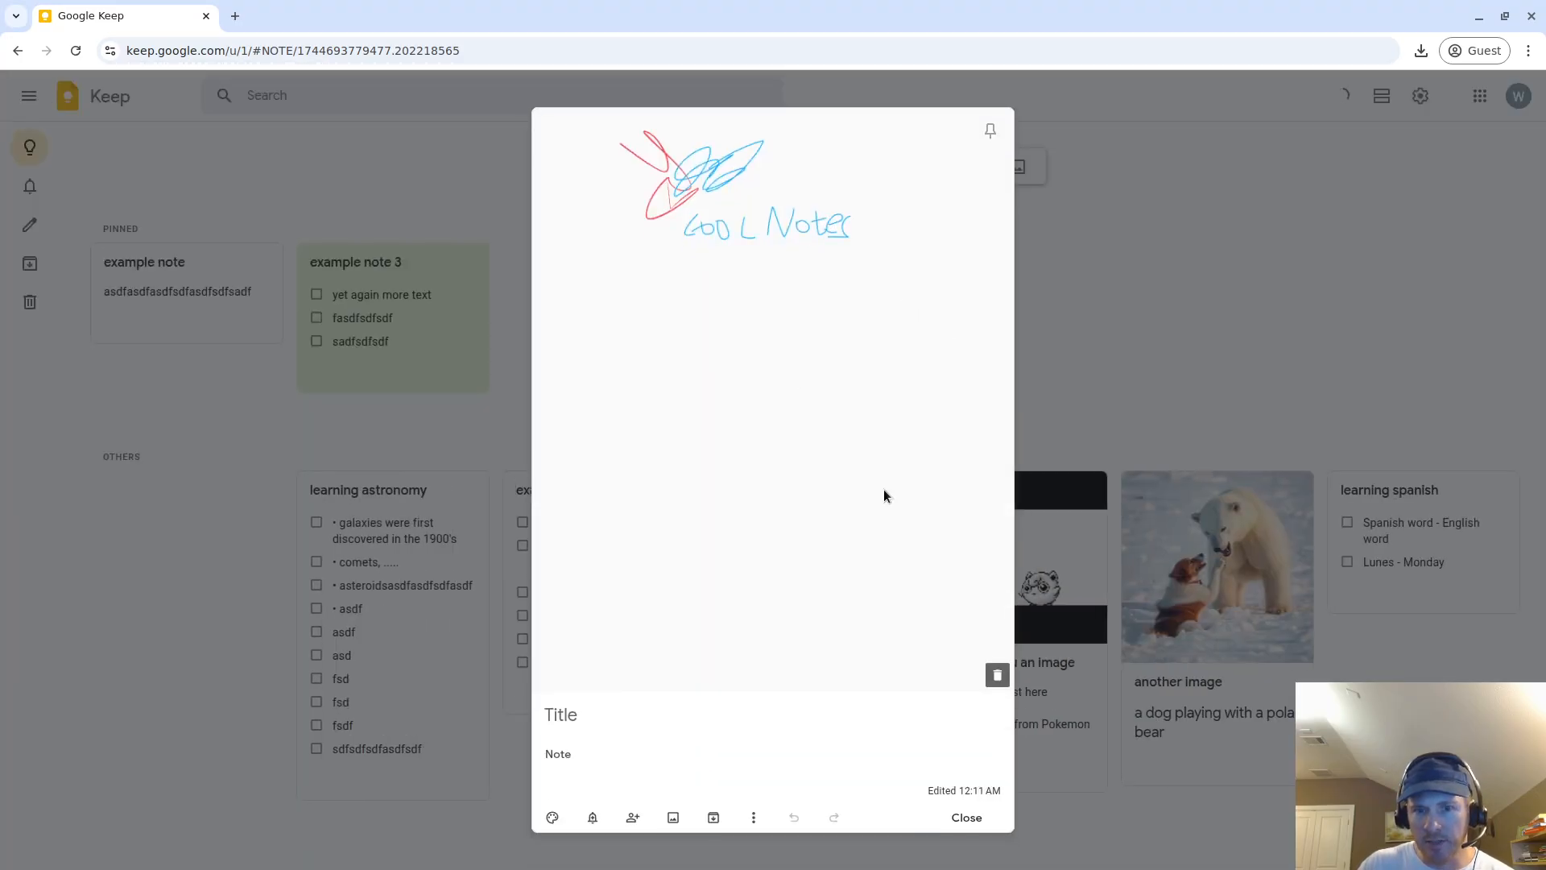
pyautogui.click(966, 818)
# Reopen the drawing note, title it "a drawing" and add the text "some text for the drawing"
pyautogui.click(194, 617)
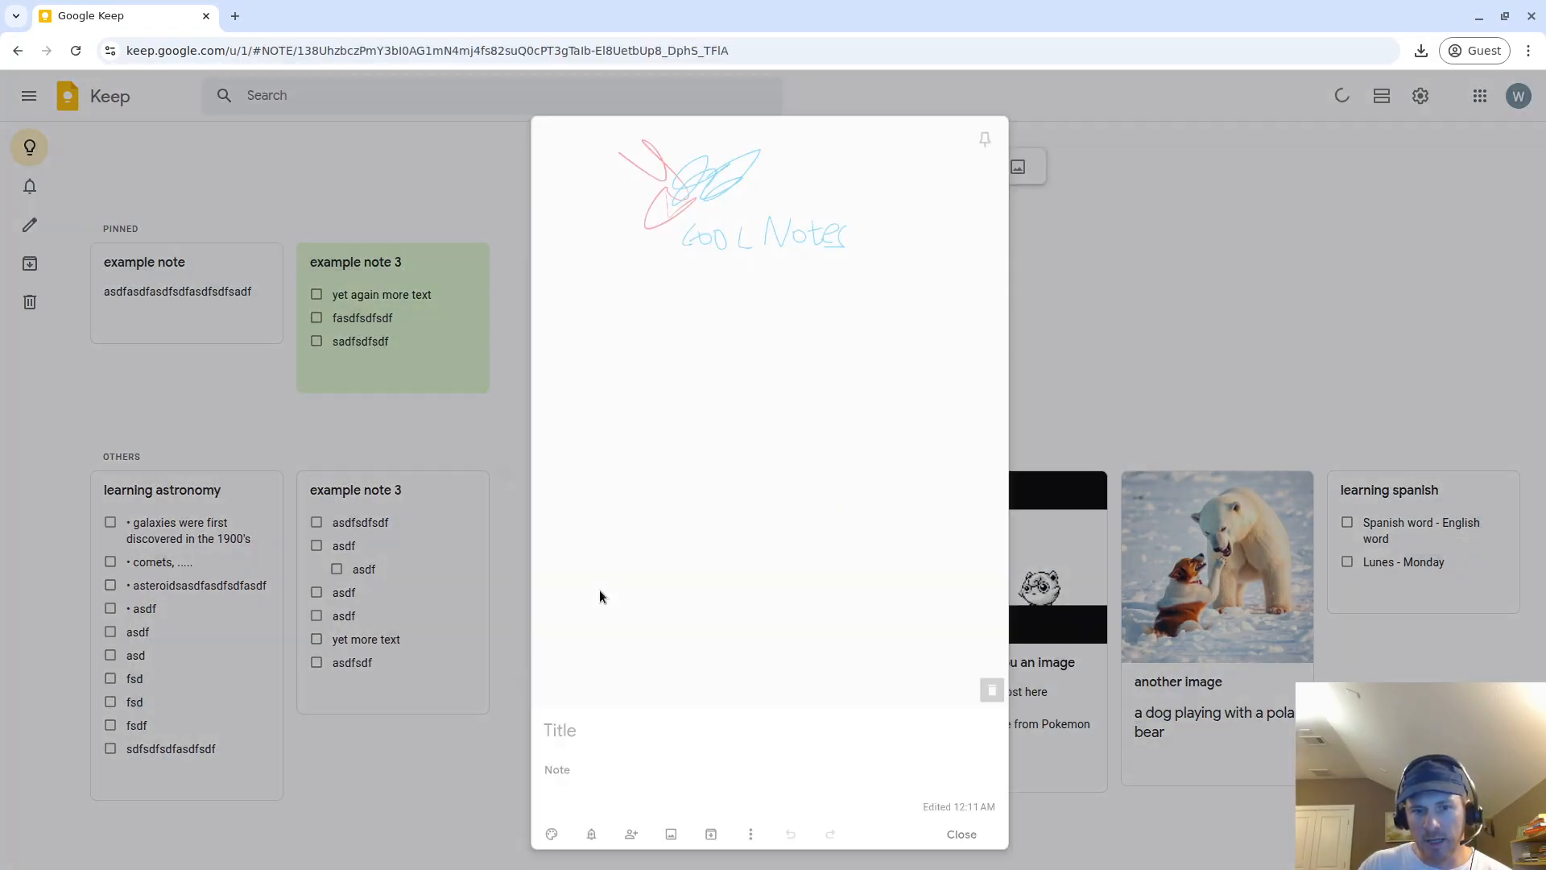
pyautogui.click(599, 590)
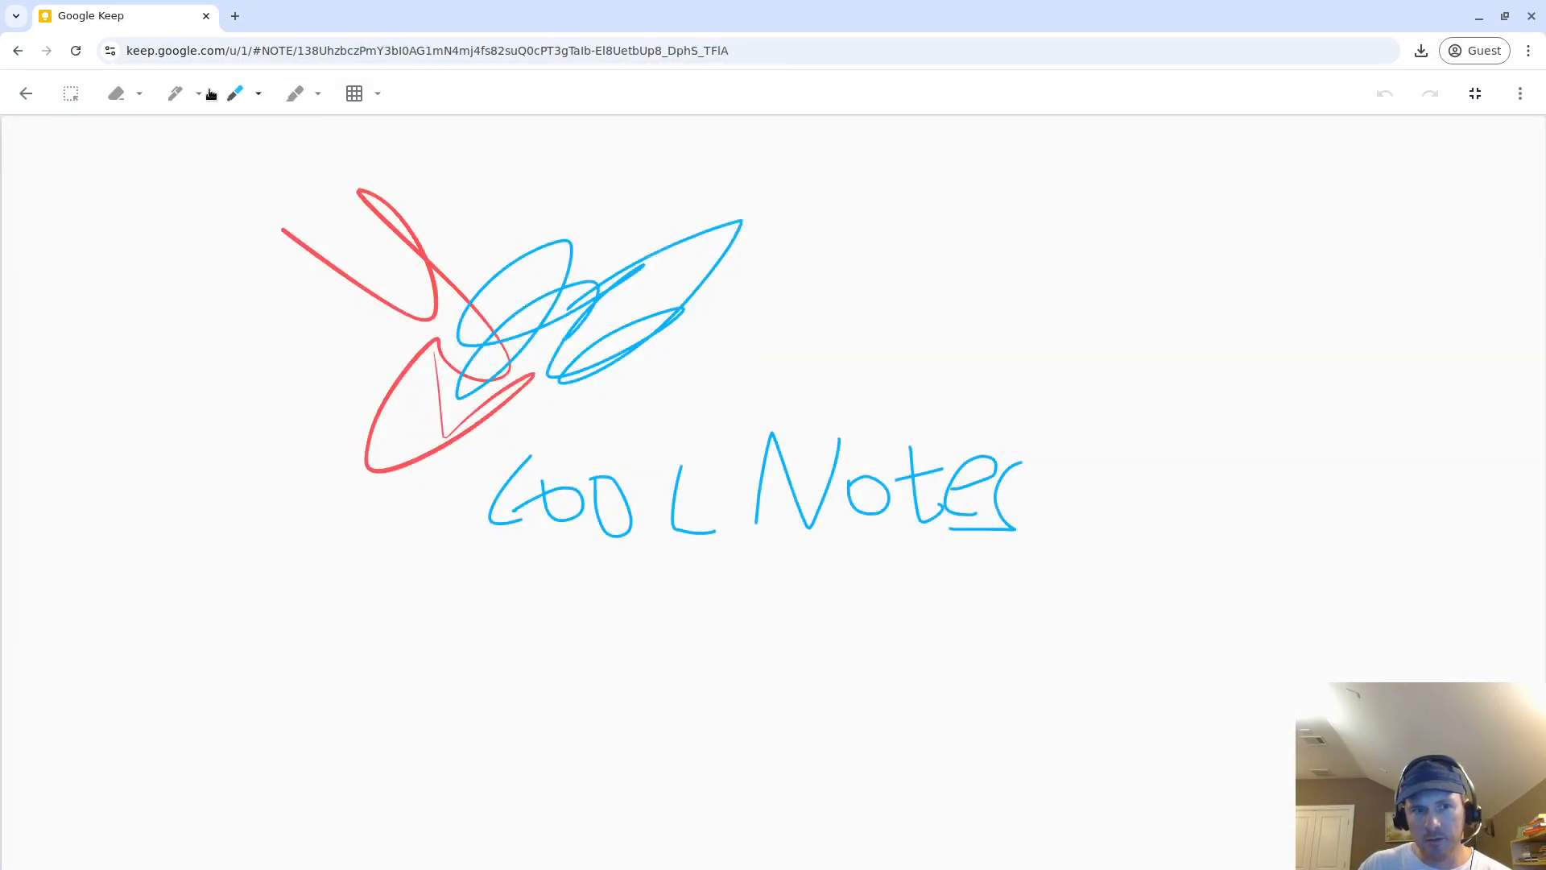
pyautogui.click(26, 93)
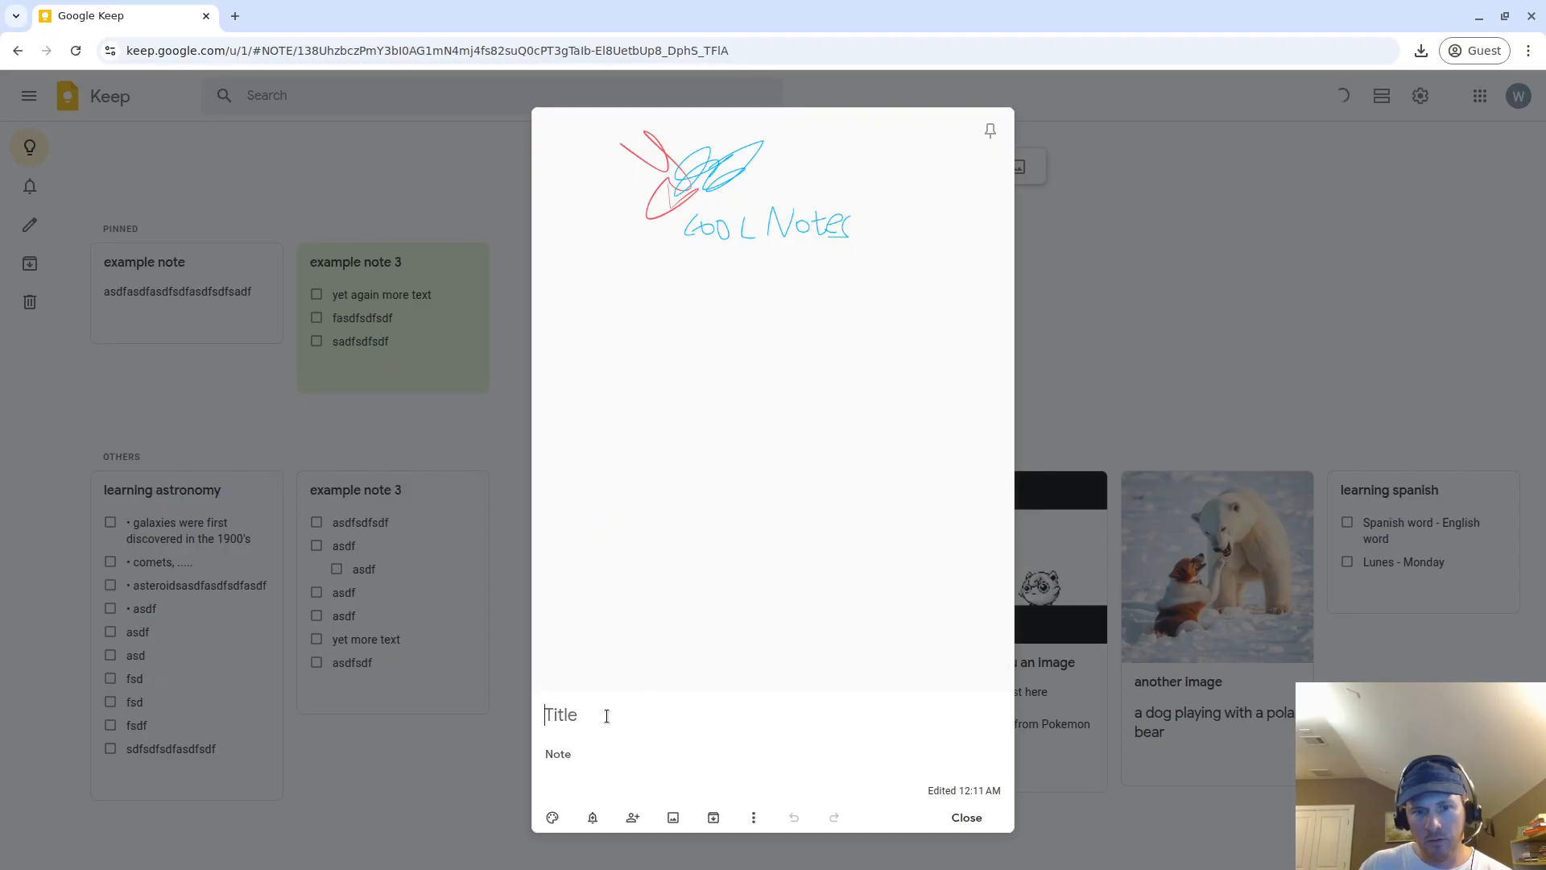
pyautogui.write('a drawing')
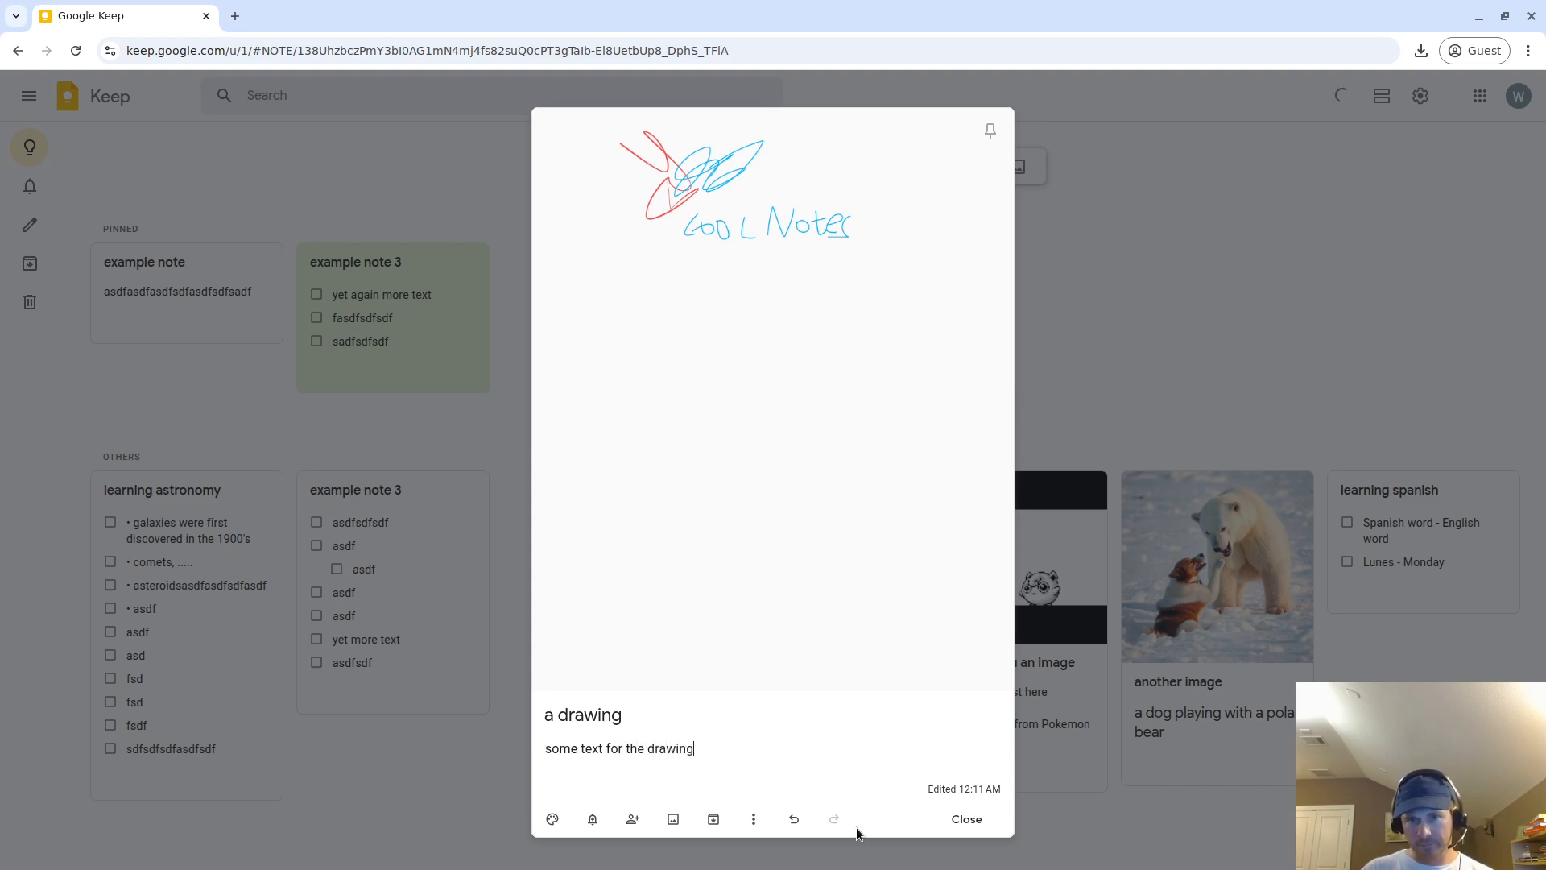
pyautogui.click(965, 817)
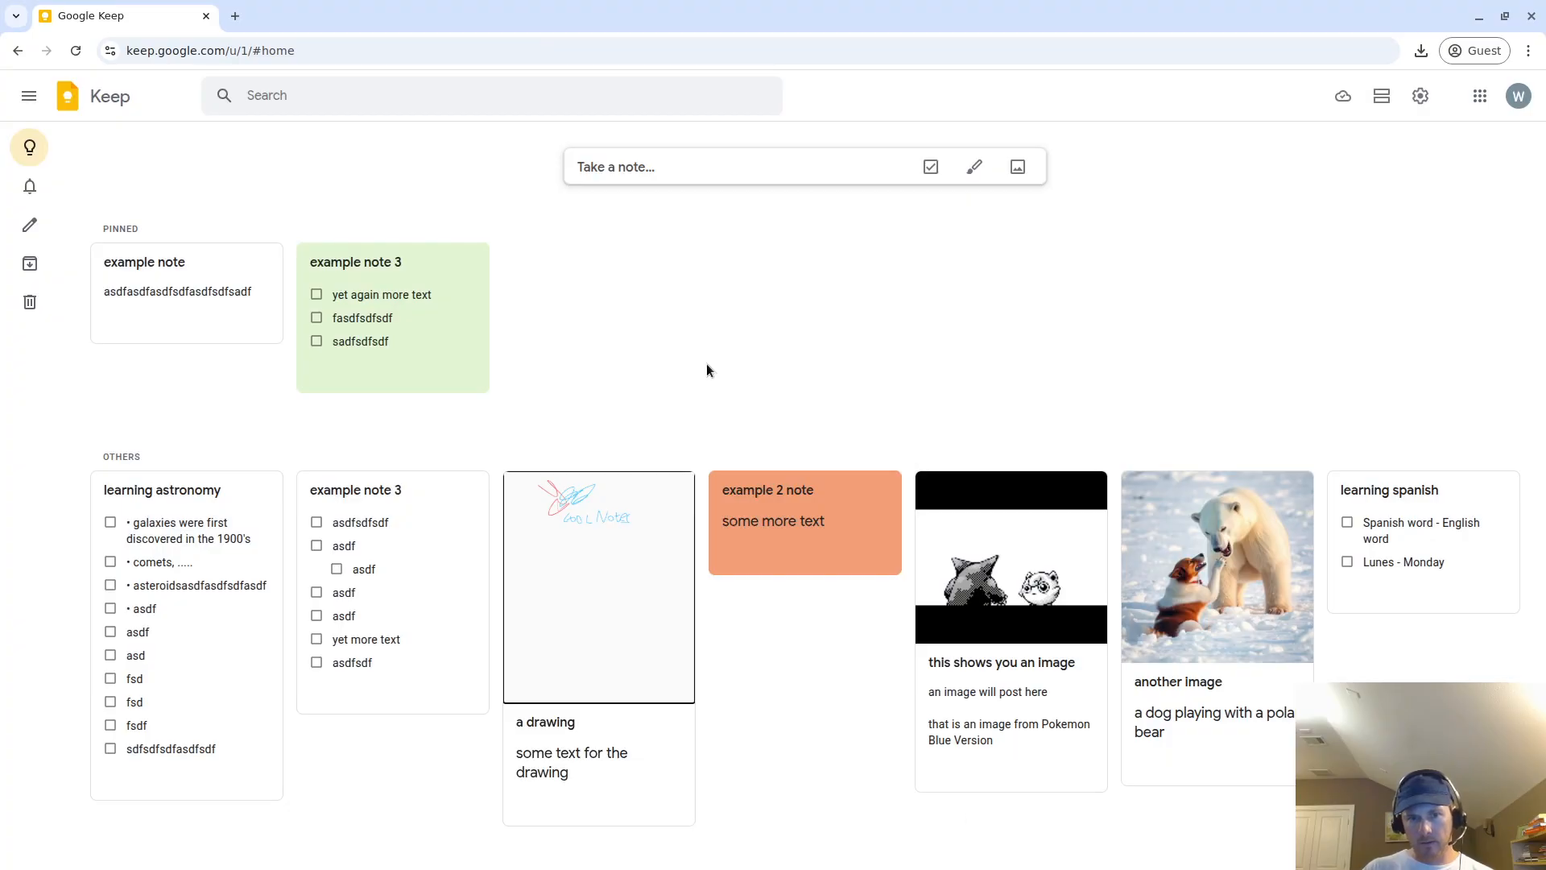
# Create a note titled "asdf" with the text "asdfasdfsdfsdf"
pyautogui.click(711, 163)
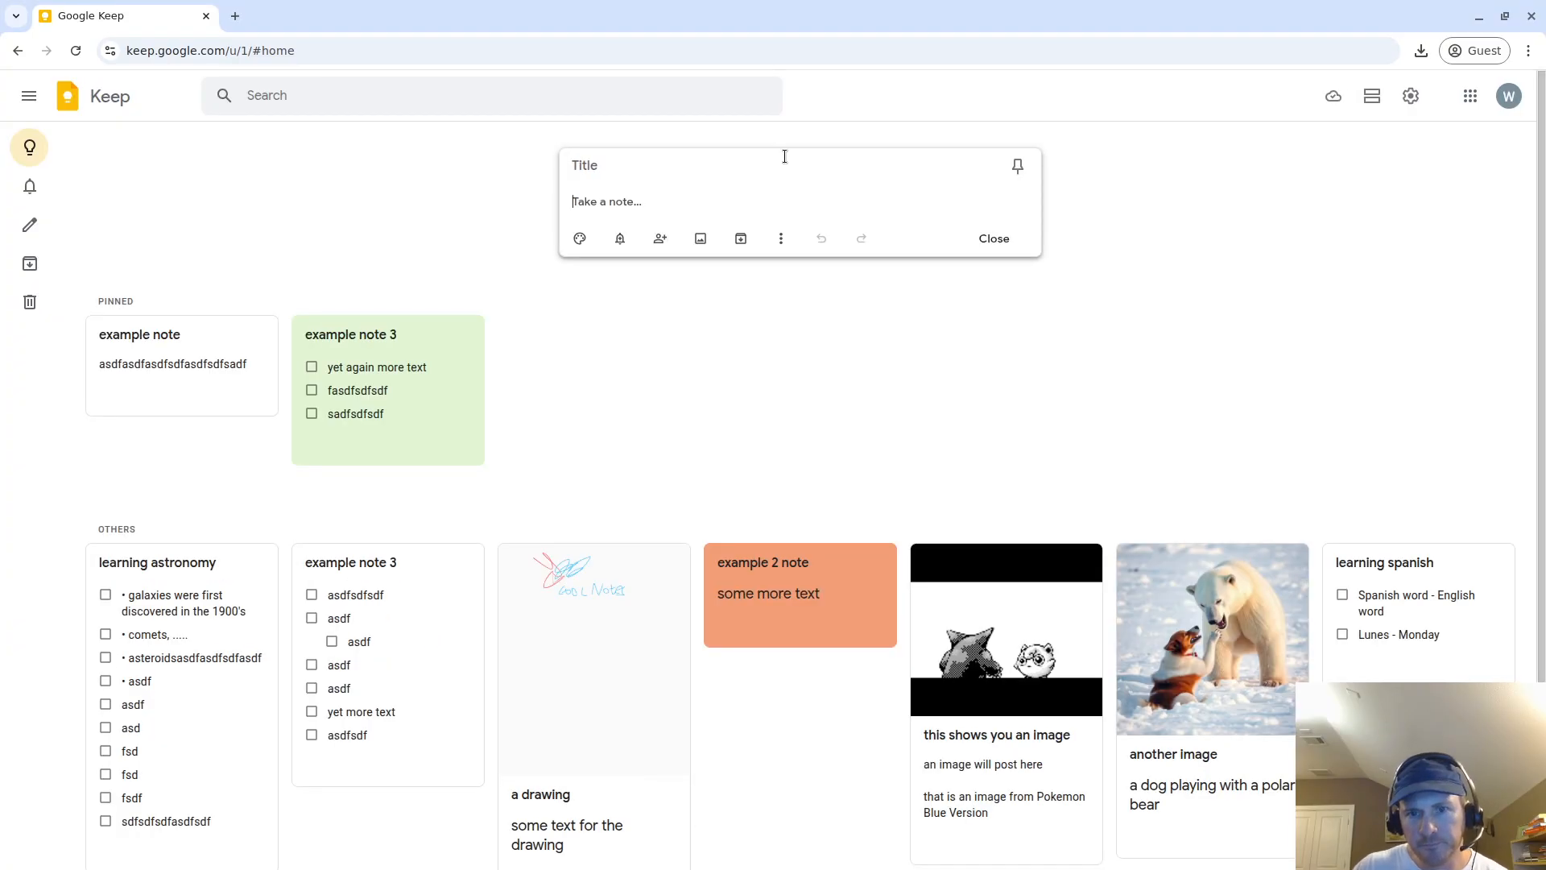
pyautogui.write('asdf')
pyautogui.click(657, 198)
pyautogui.write('asdfsdfsdf')
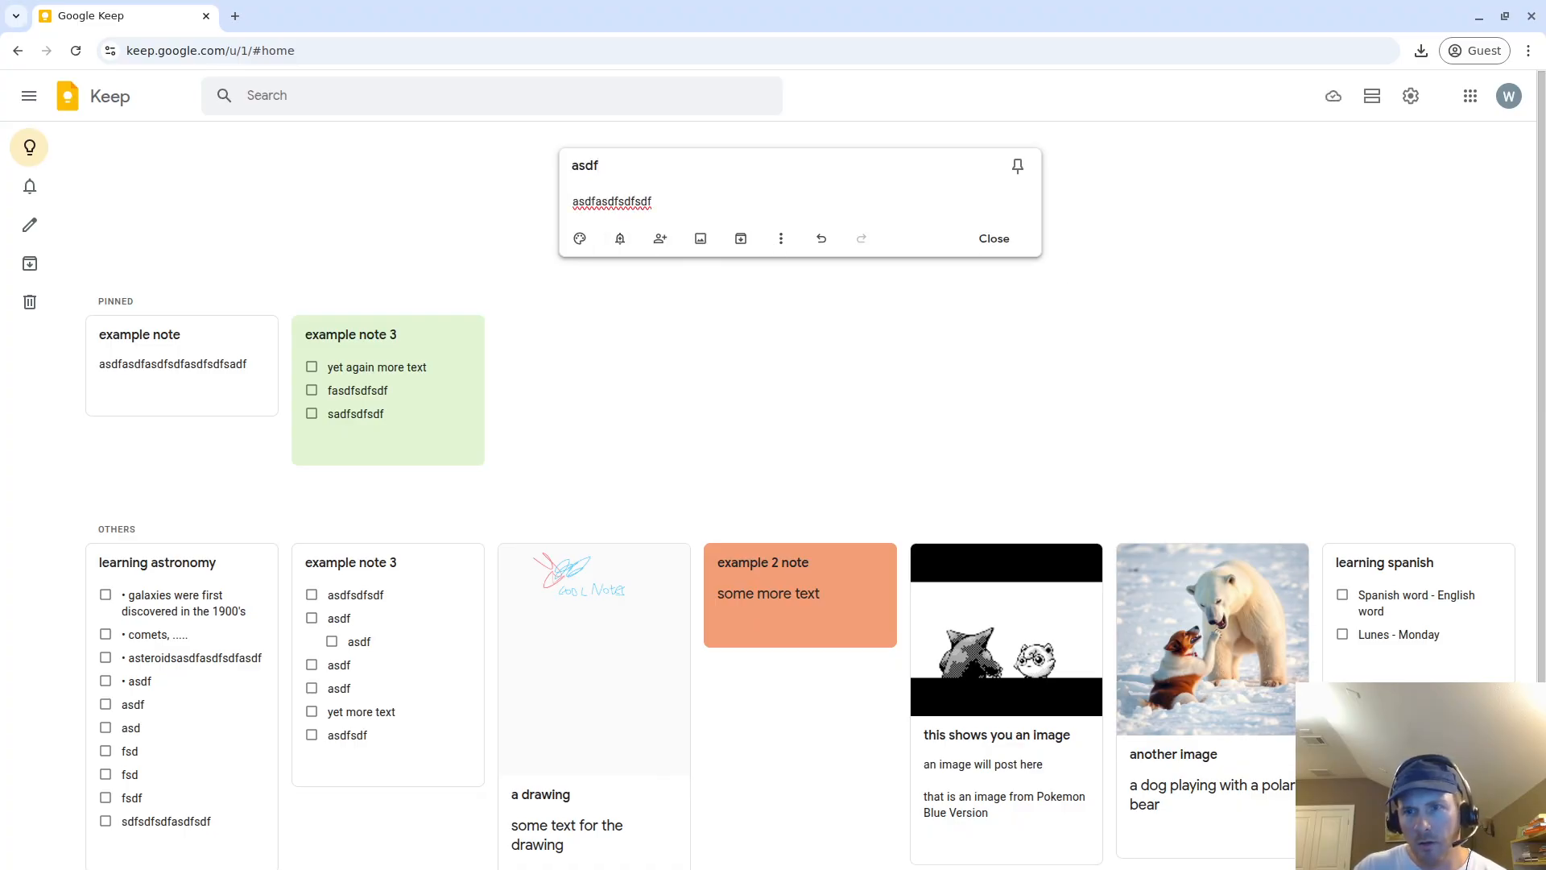
pyautogui.doubleClick(663, 204)
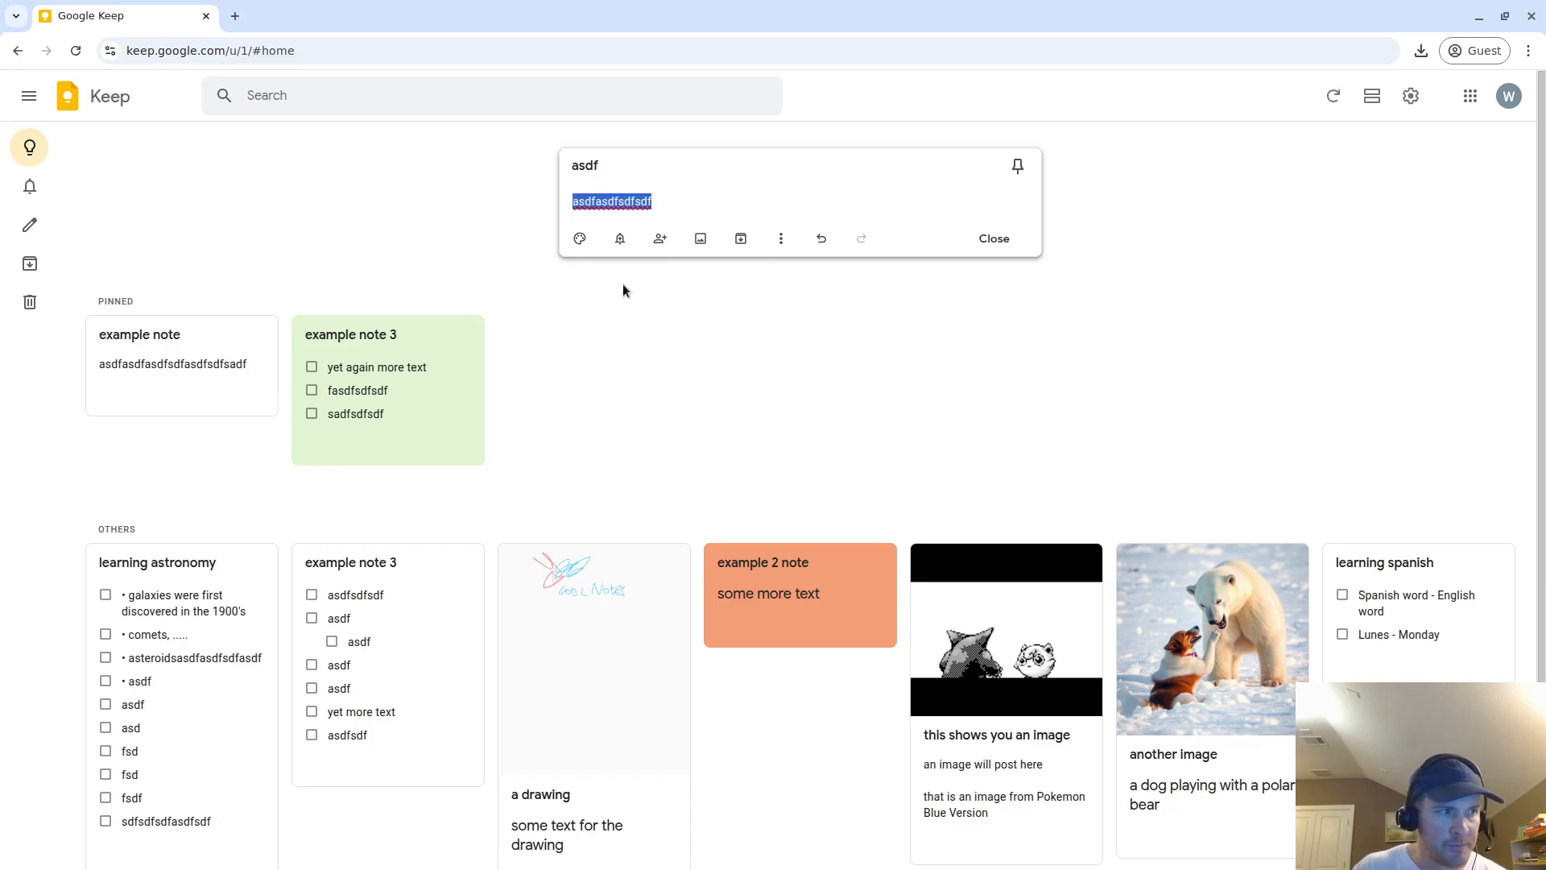
pyautogui.click(123, 302)
# View the pinned note titled "example note" and close it without editing
pyautogui.click(123, 302)
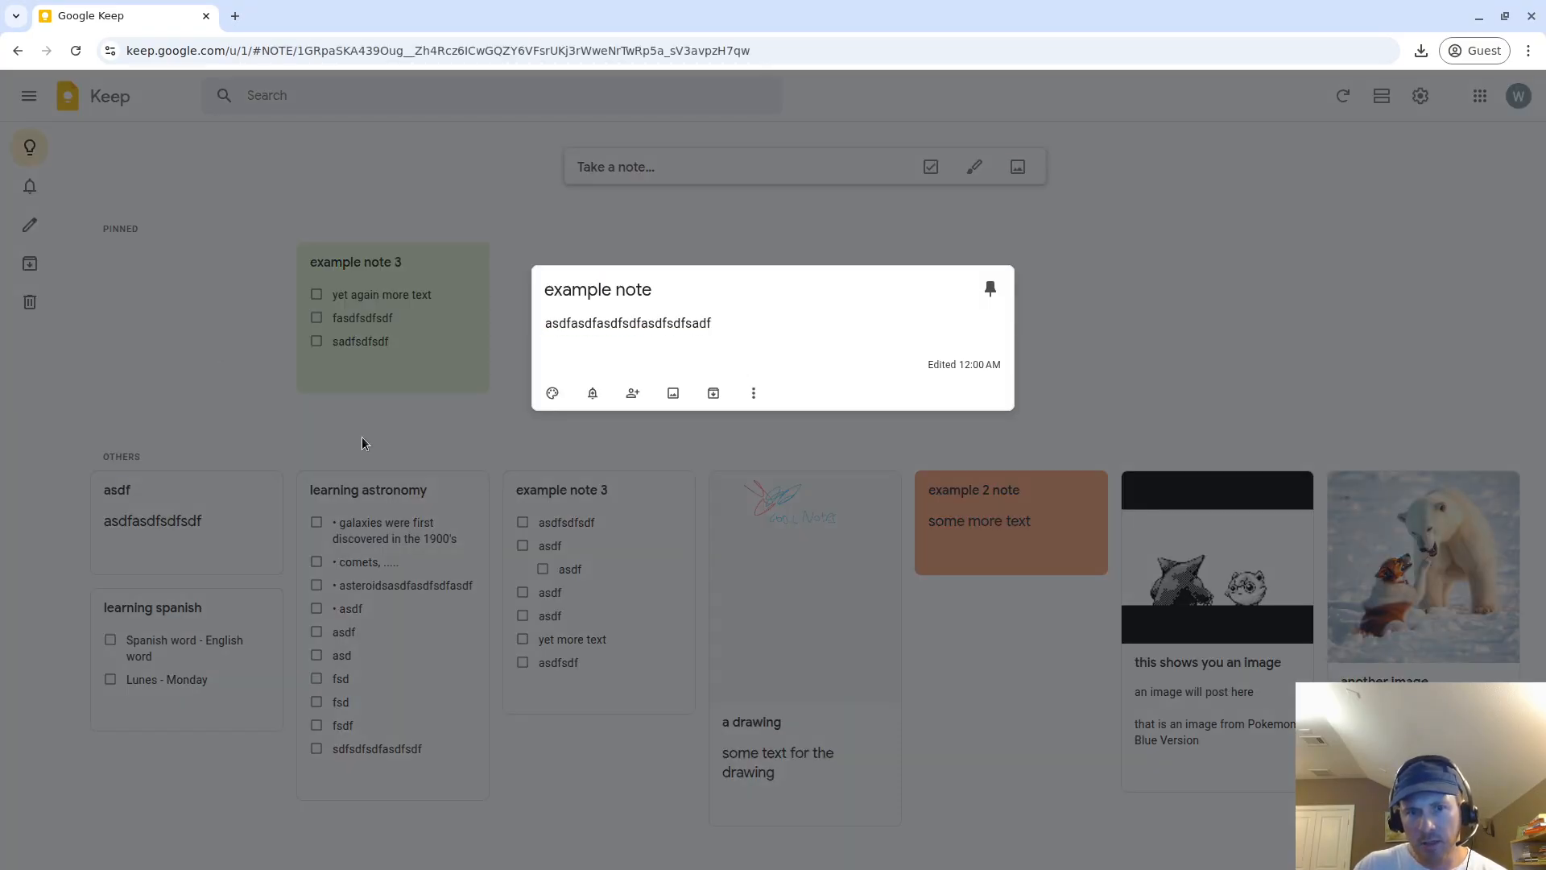
pyautogui.click(361, 436)
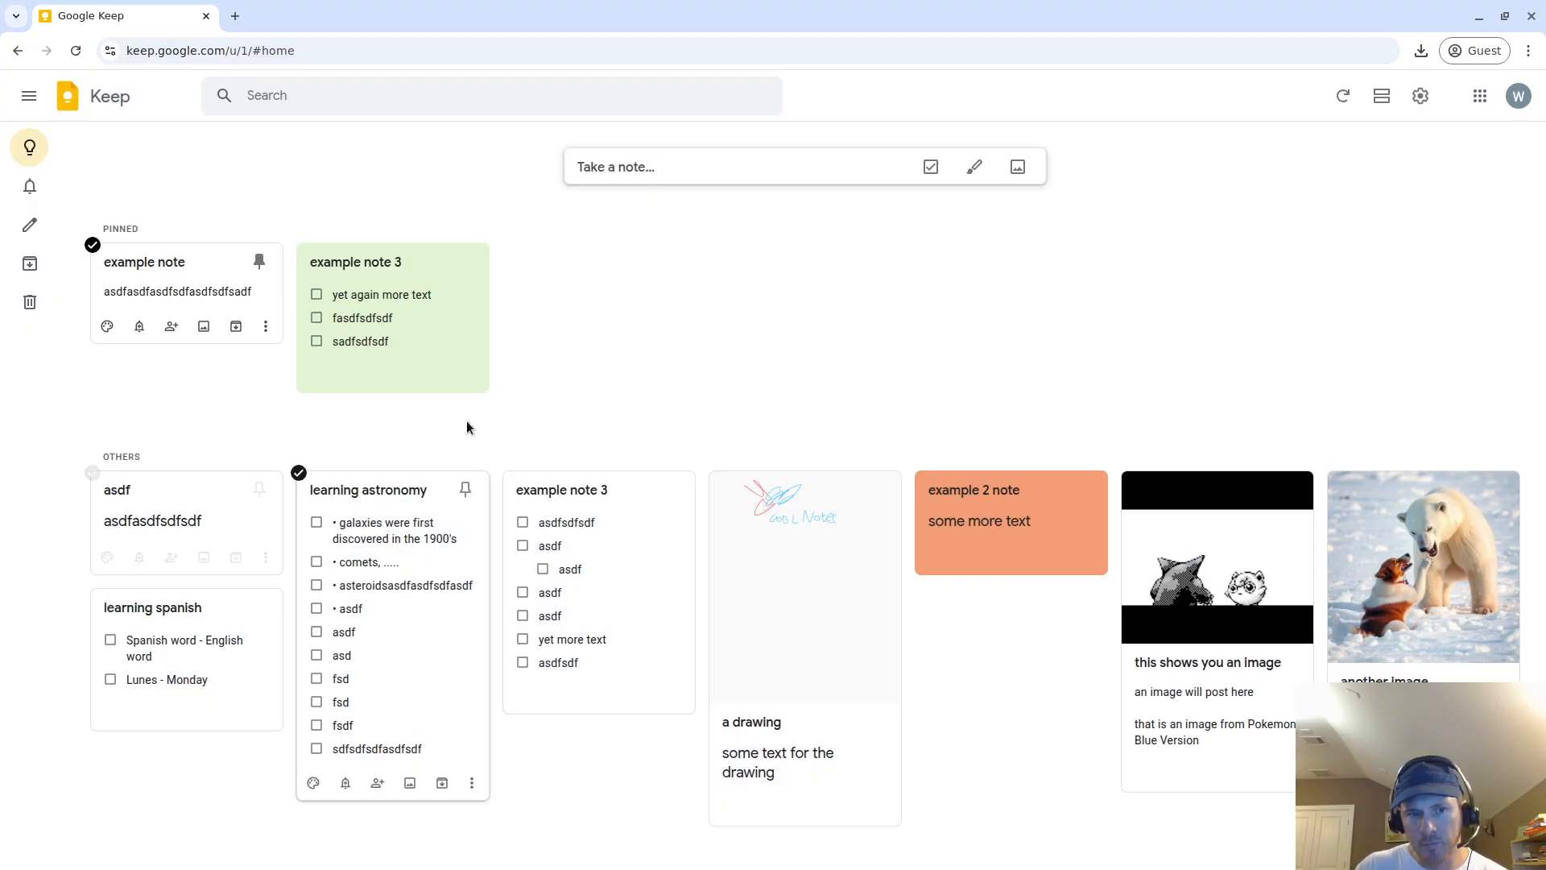
pyautogui.click(188, 273)
pyautogui.click(1152, 316)
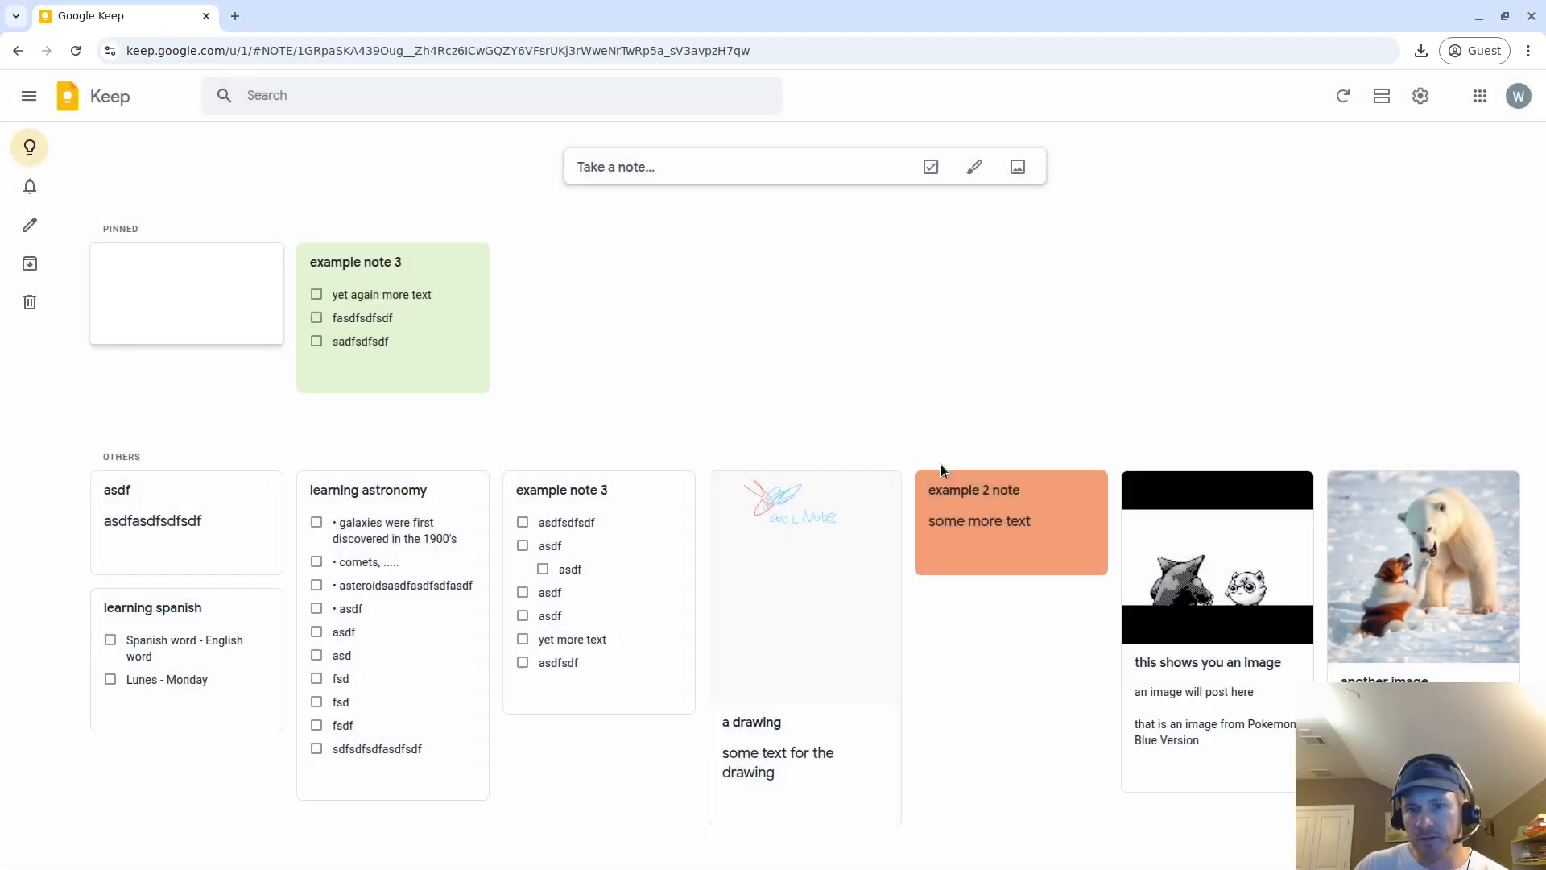
# Pin the orange "example 2 note" and close it
pyautogui.click(995, 502)
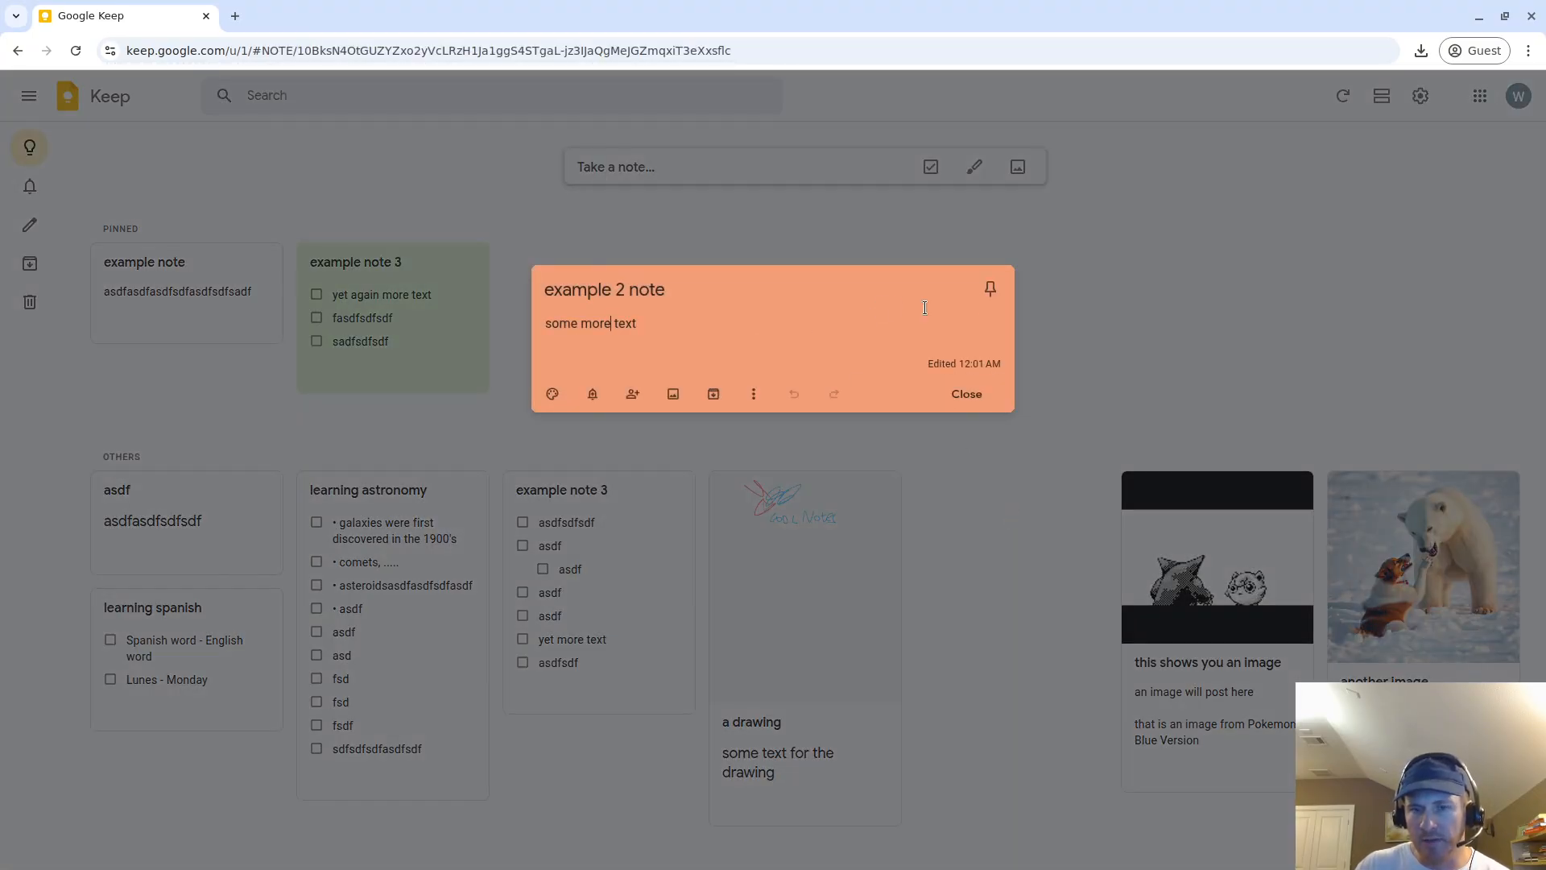
pyautogui.click(997, 290)
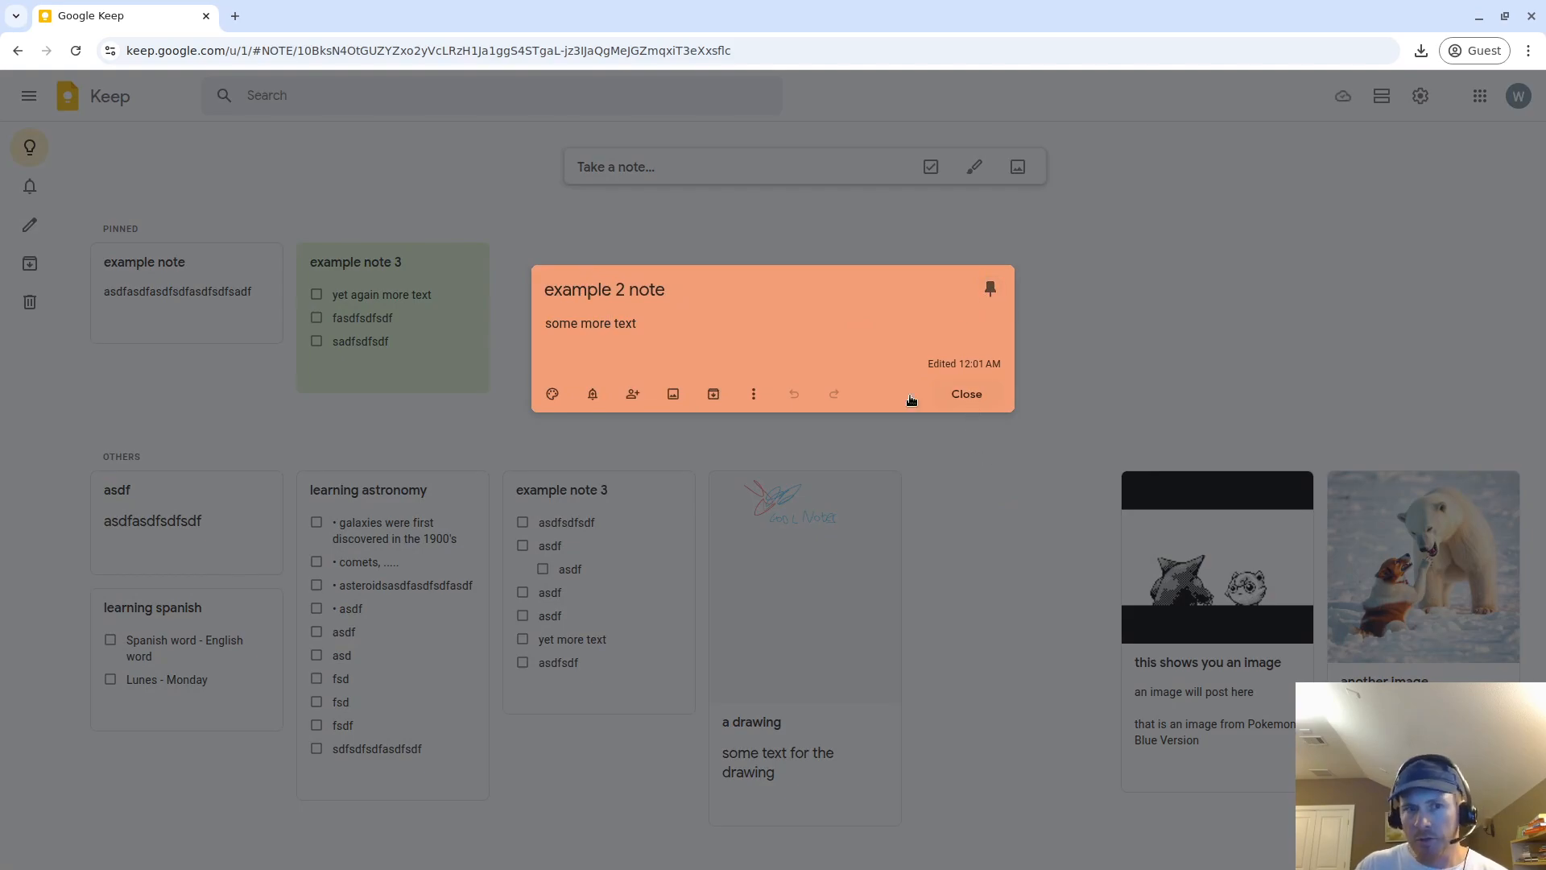
pyautogui.click(965, 394)
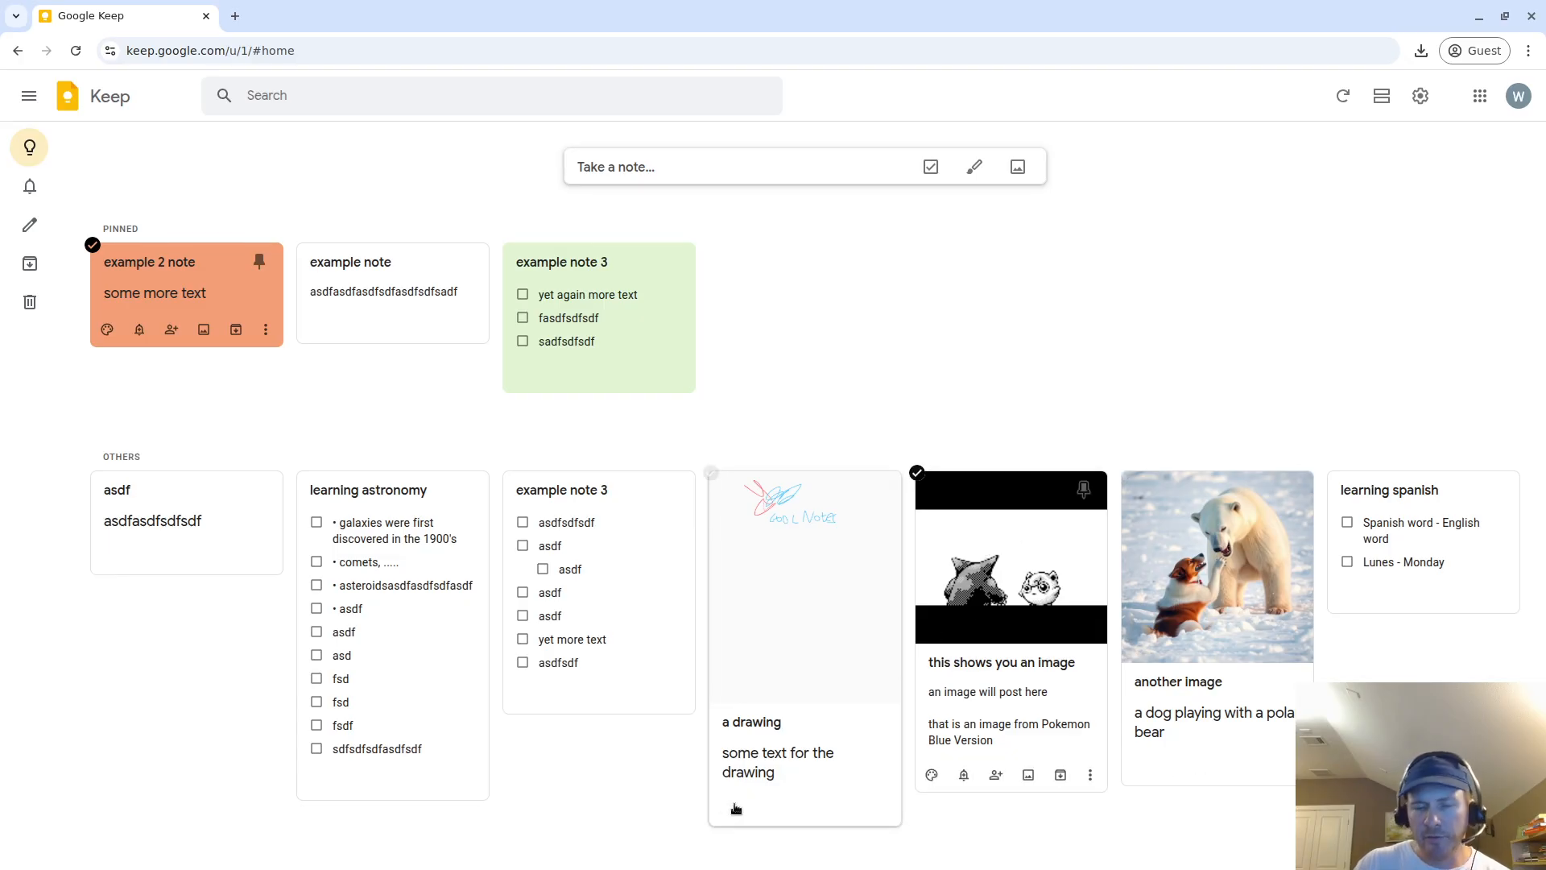
# Create a note titled "asdfsdfsdf" with the text "asdfasdf"
pyautogui.click(709, 167)
pyautogui.write('asdfsdfsdf')
pyautogui.press('Return')
pyautogui.write('asdfasdf')
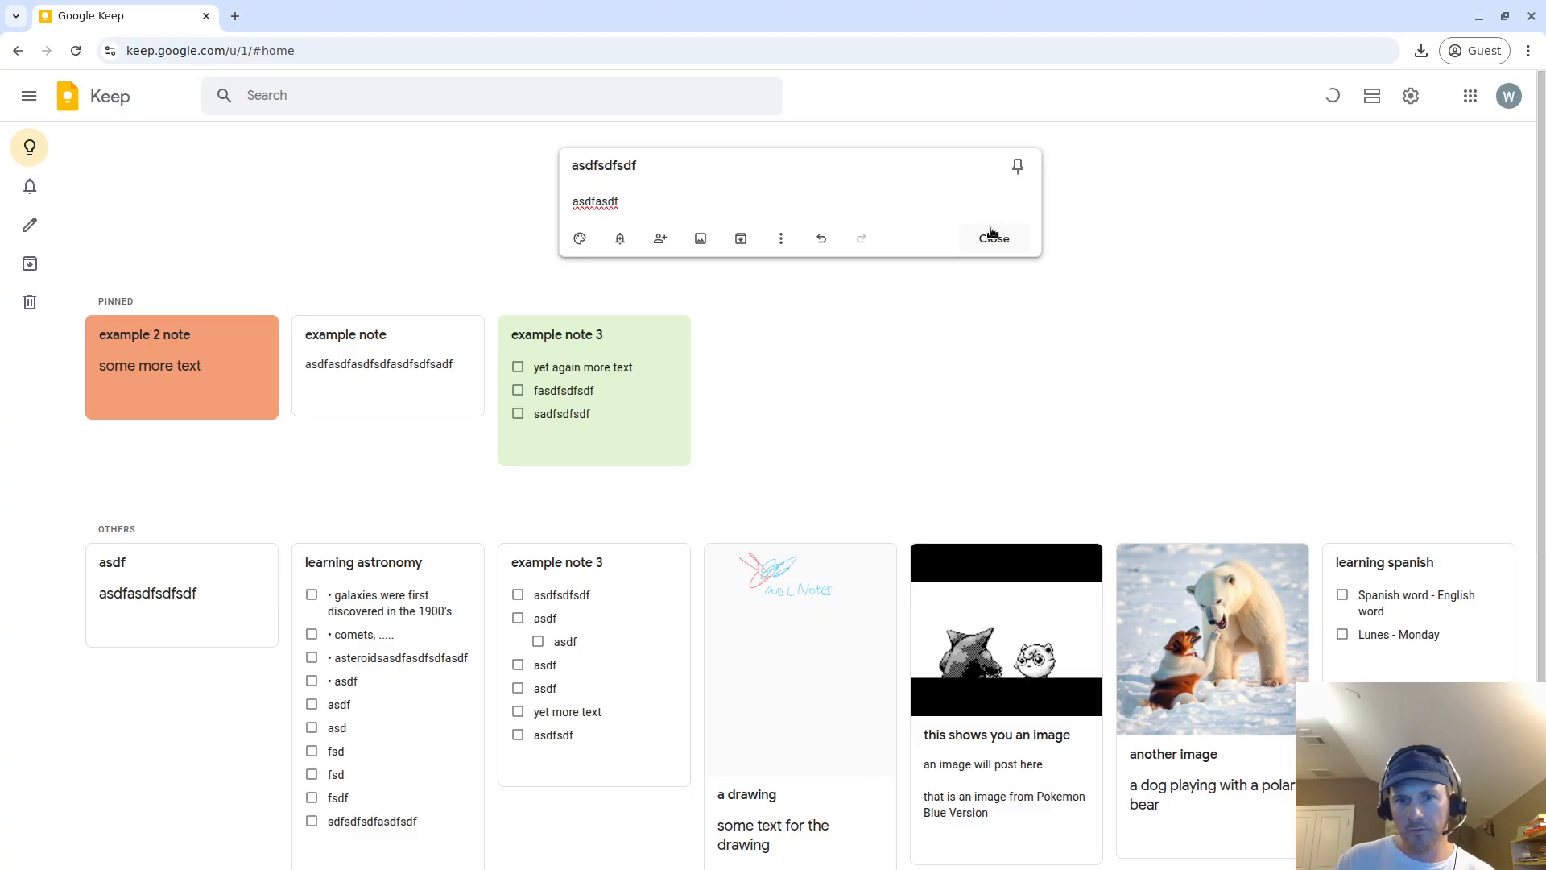
pyautogui.click(993, 238)
# Create a pinned note titled "asdfasdfsdfasdf" with the text "asd", and unpin it from the note board
pyautogui.click(733, 151)
pyautogui.write('asd')
pyautogui.click(732, 152)
pyautogui.write('asdfasdfsdfasdf')
pyautogui.click(1018, 166)
pyautogui.click(993, 238)
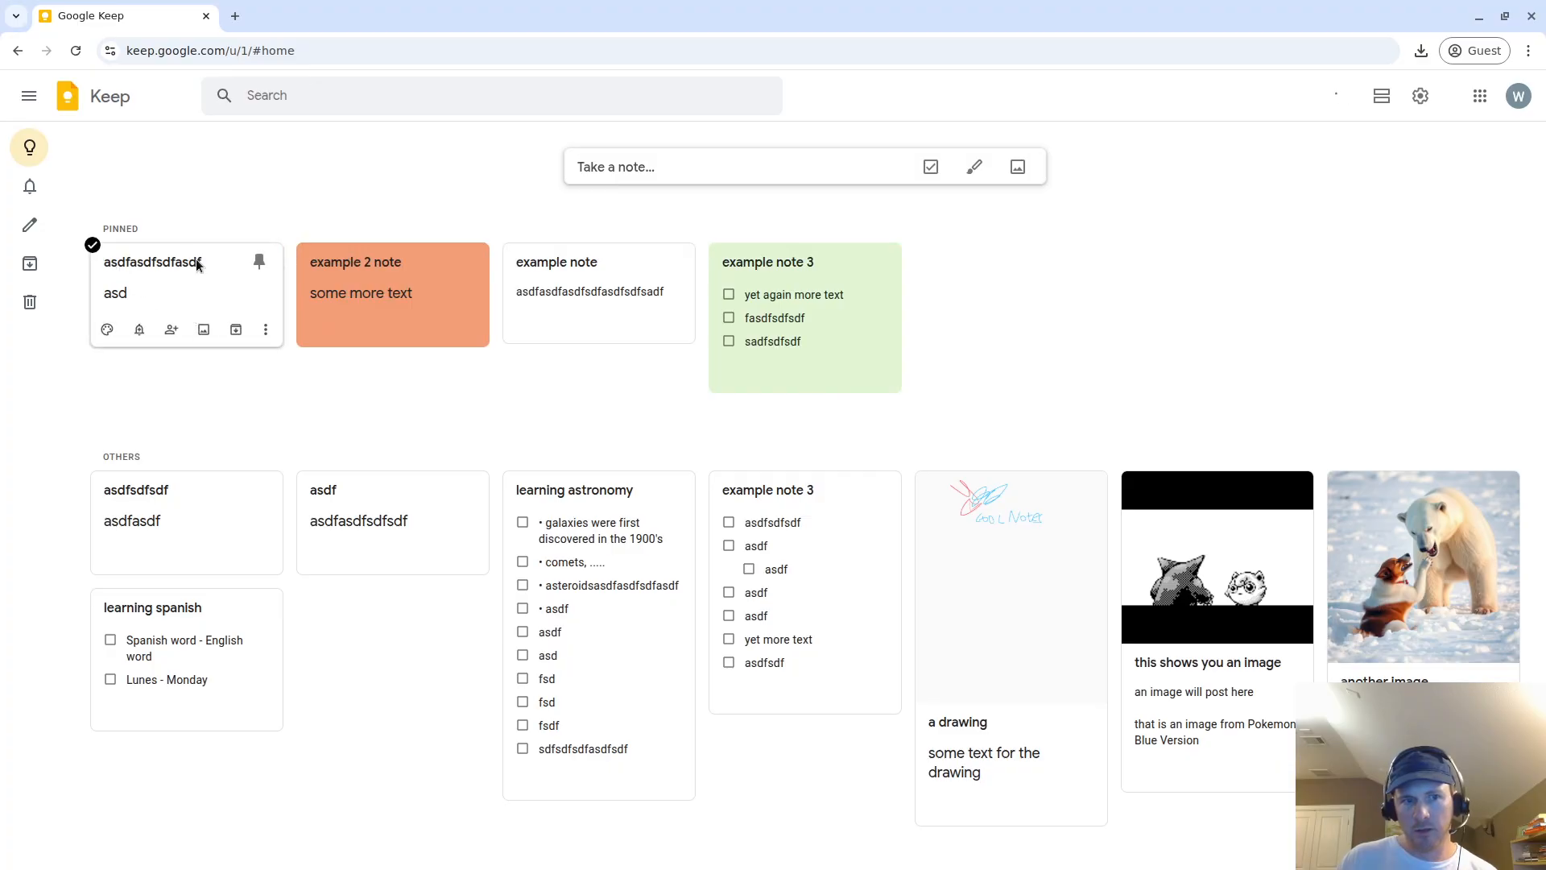
pyautogui.click(259, 260)
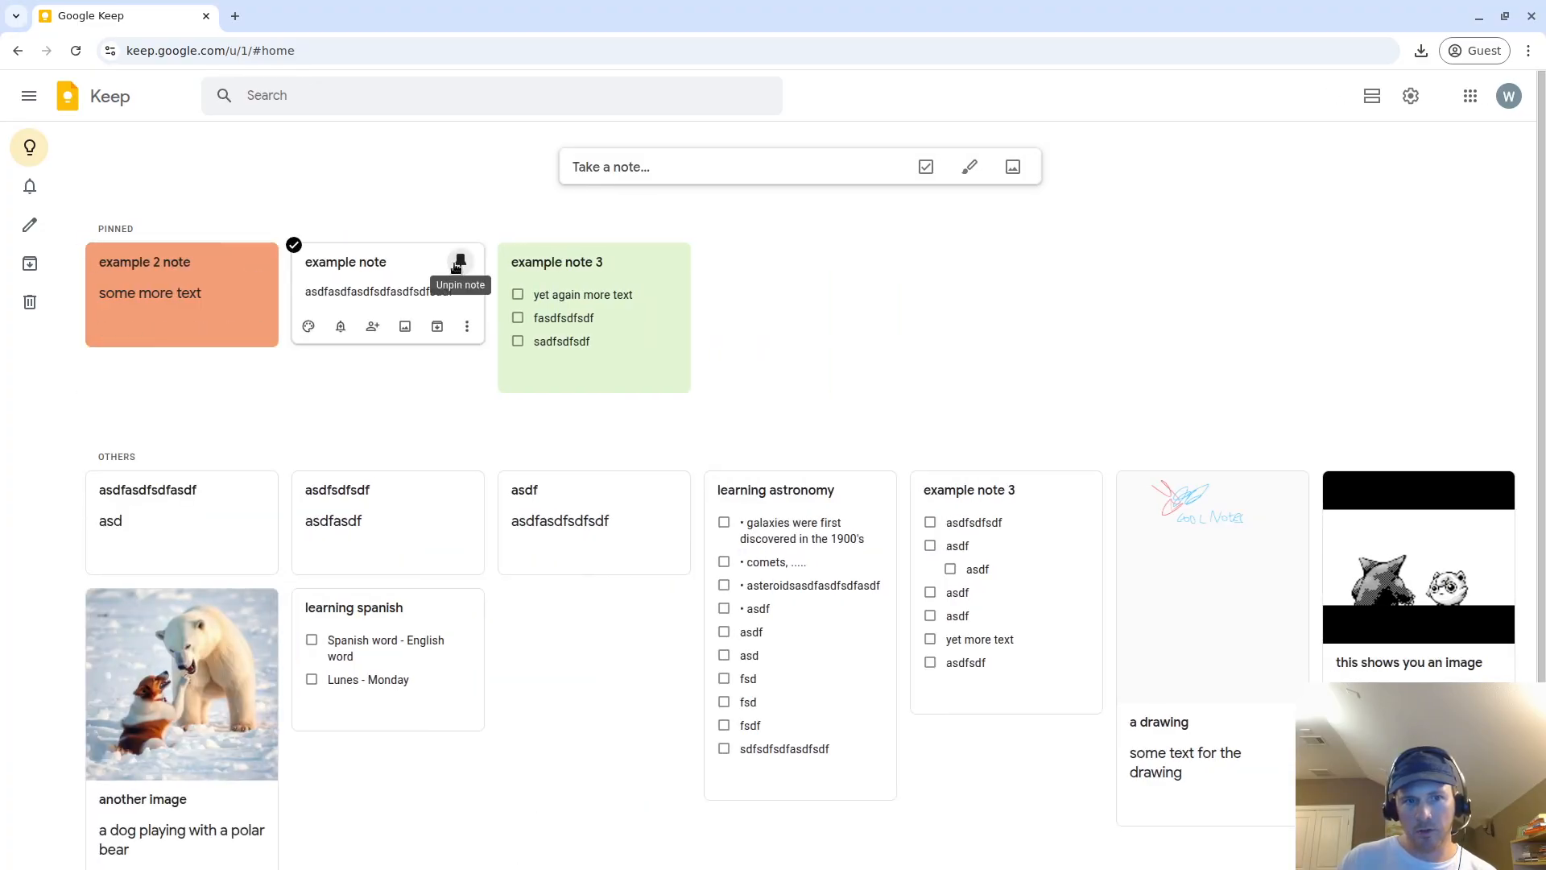
# Unpin the note titled "example note" and pin the note titled "a drawing"
pyautogui.click(457, 262)
pyautogui.scroll(-1, 805, 604)
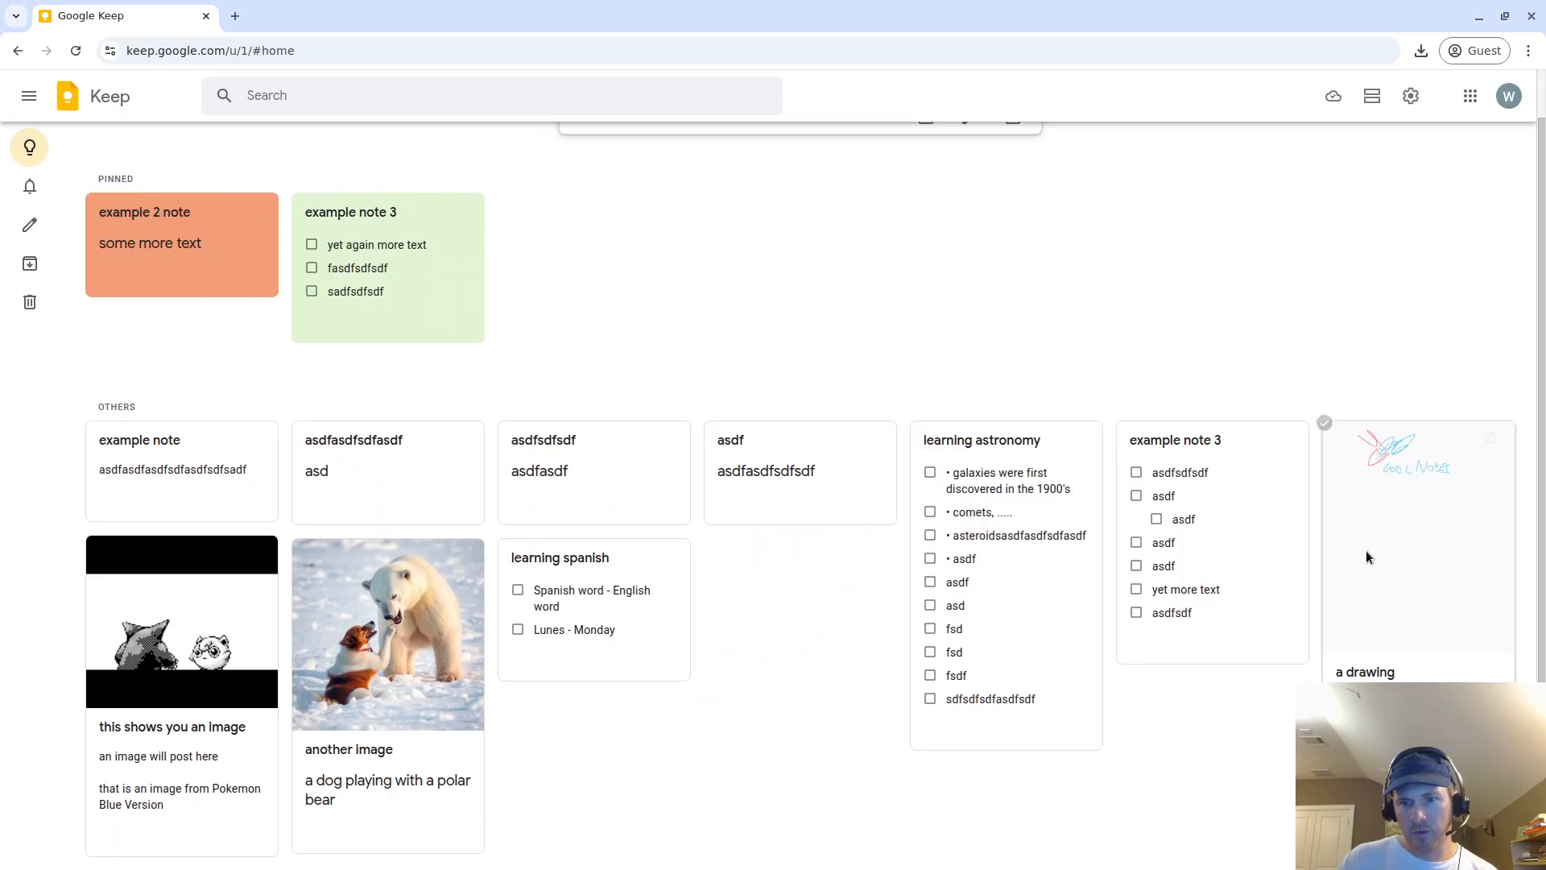
pyautogui.click(1490, 439)
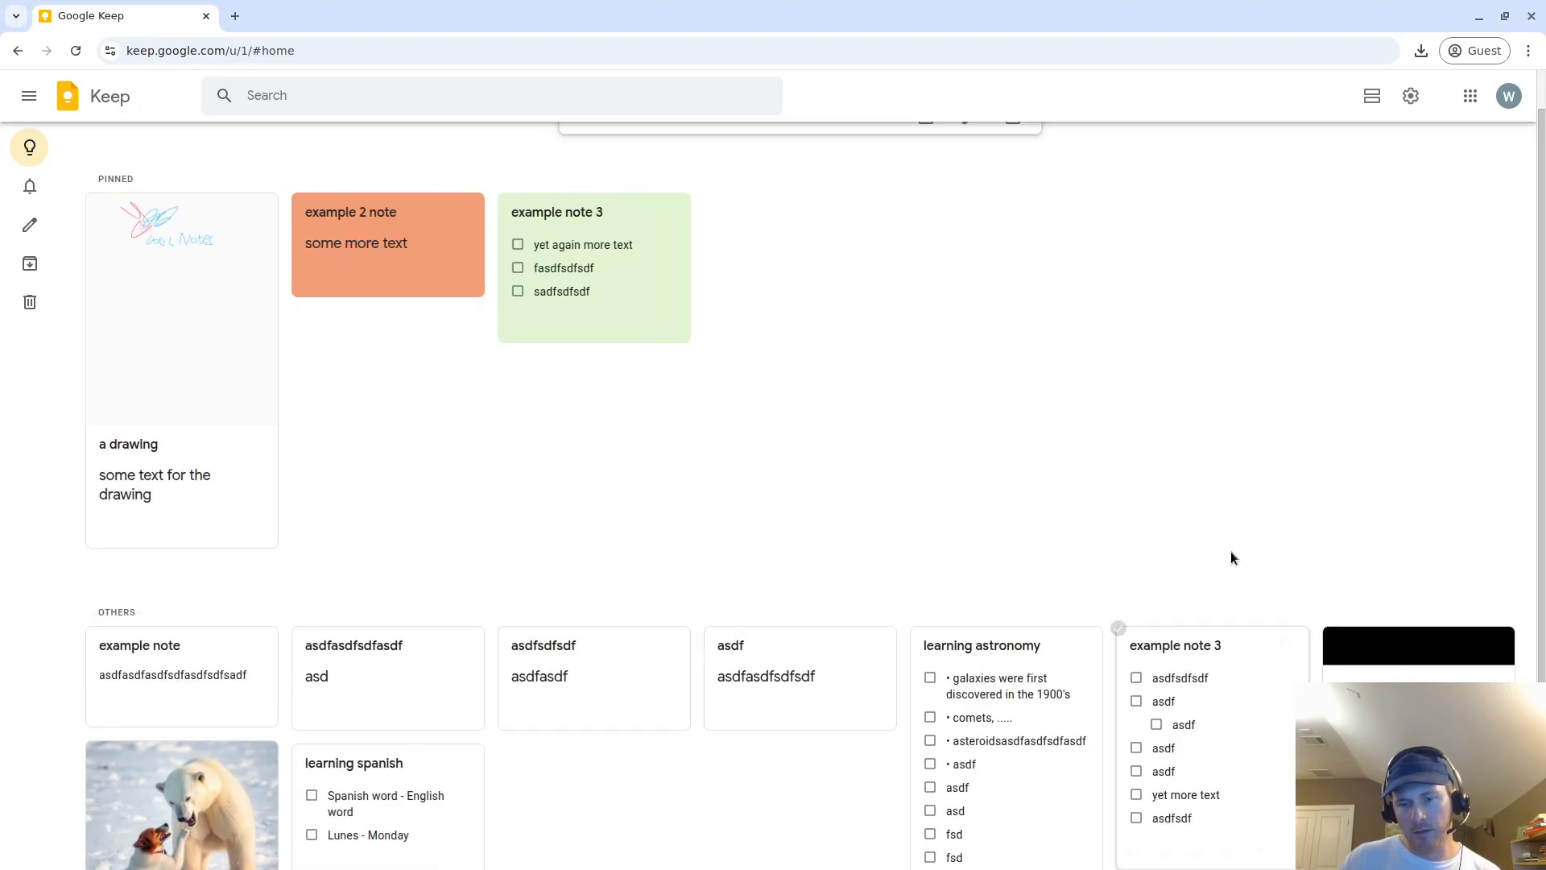
pyautogui.scroll(-3, 1215, 604)
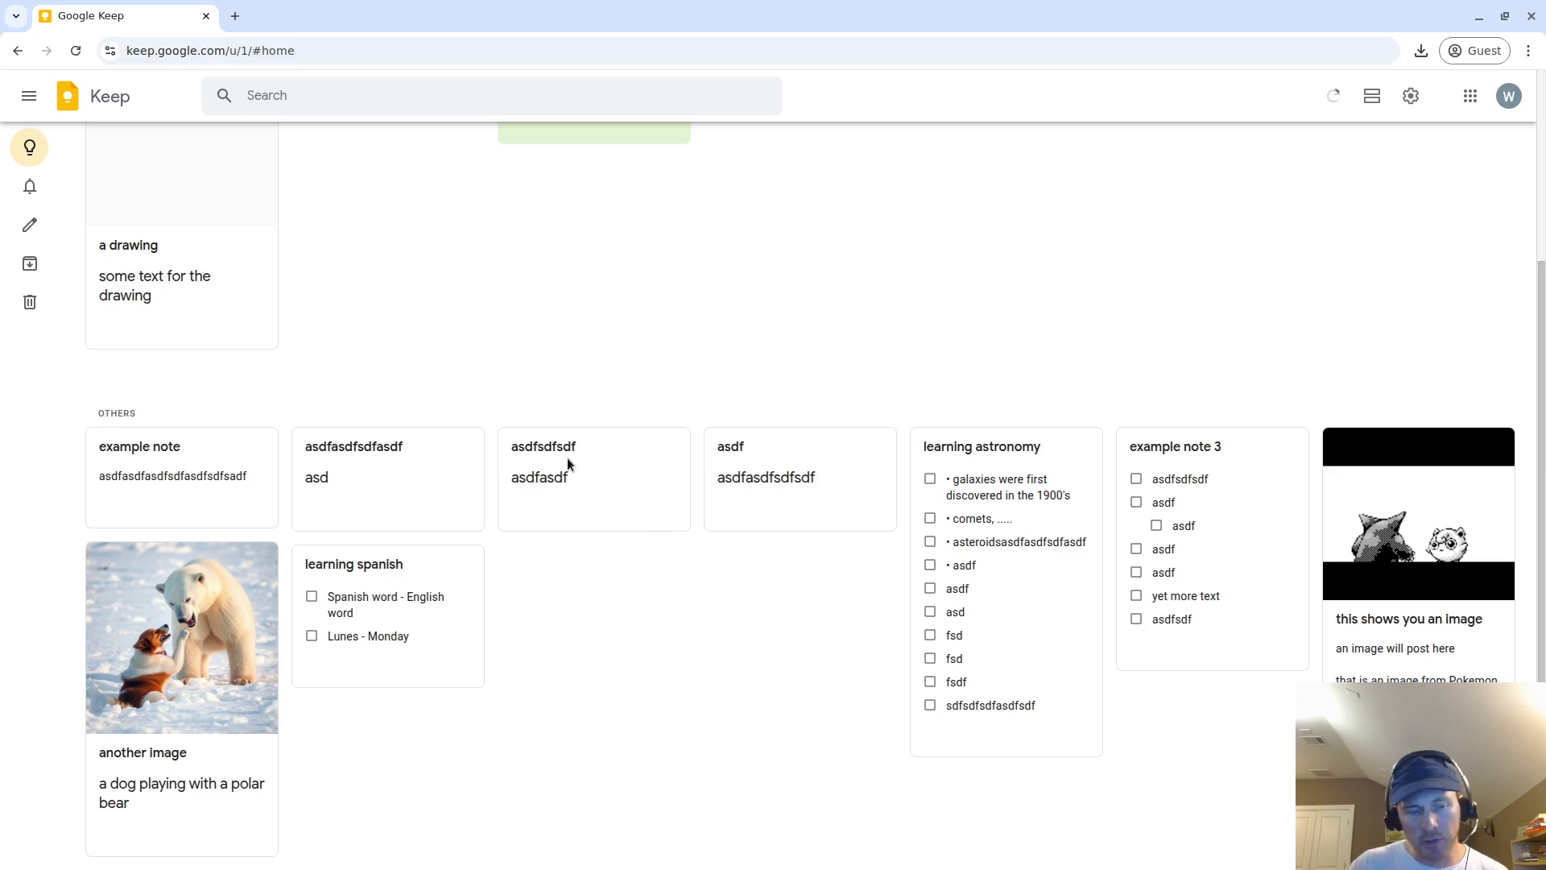
pyautogui.scroll(3, 652, 676)
pyautogui.scroll(-3, 653, 676)
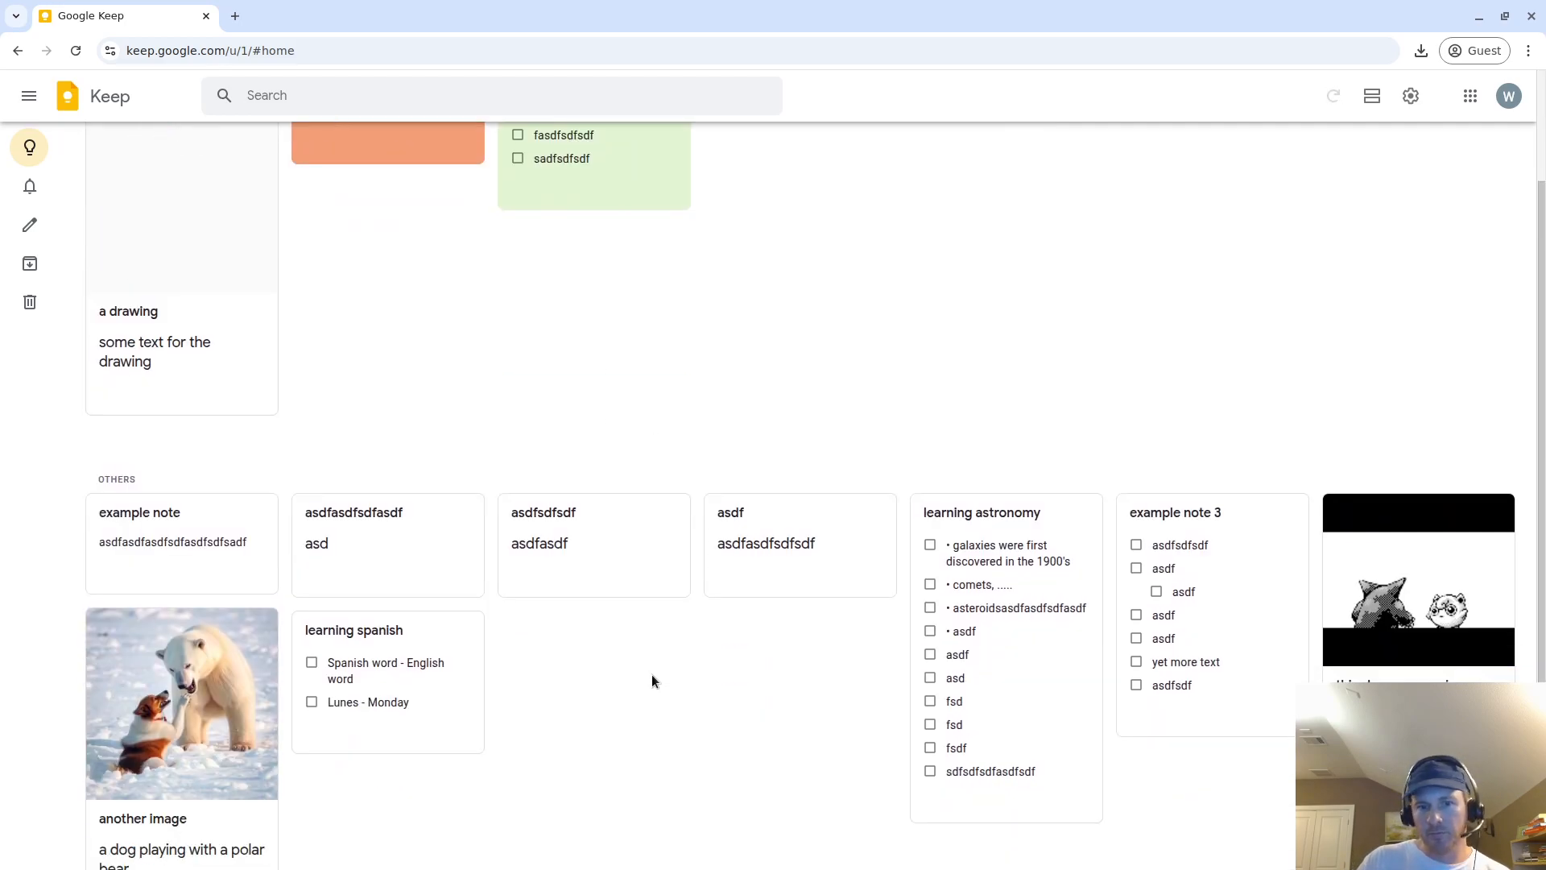
pyautogui.scroll(3, 651, 678)
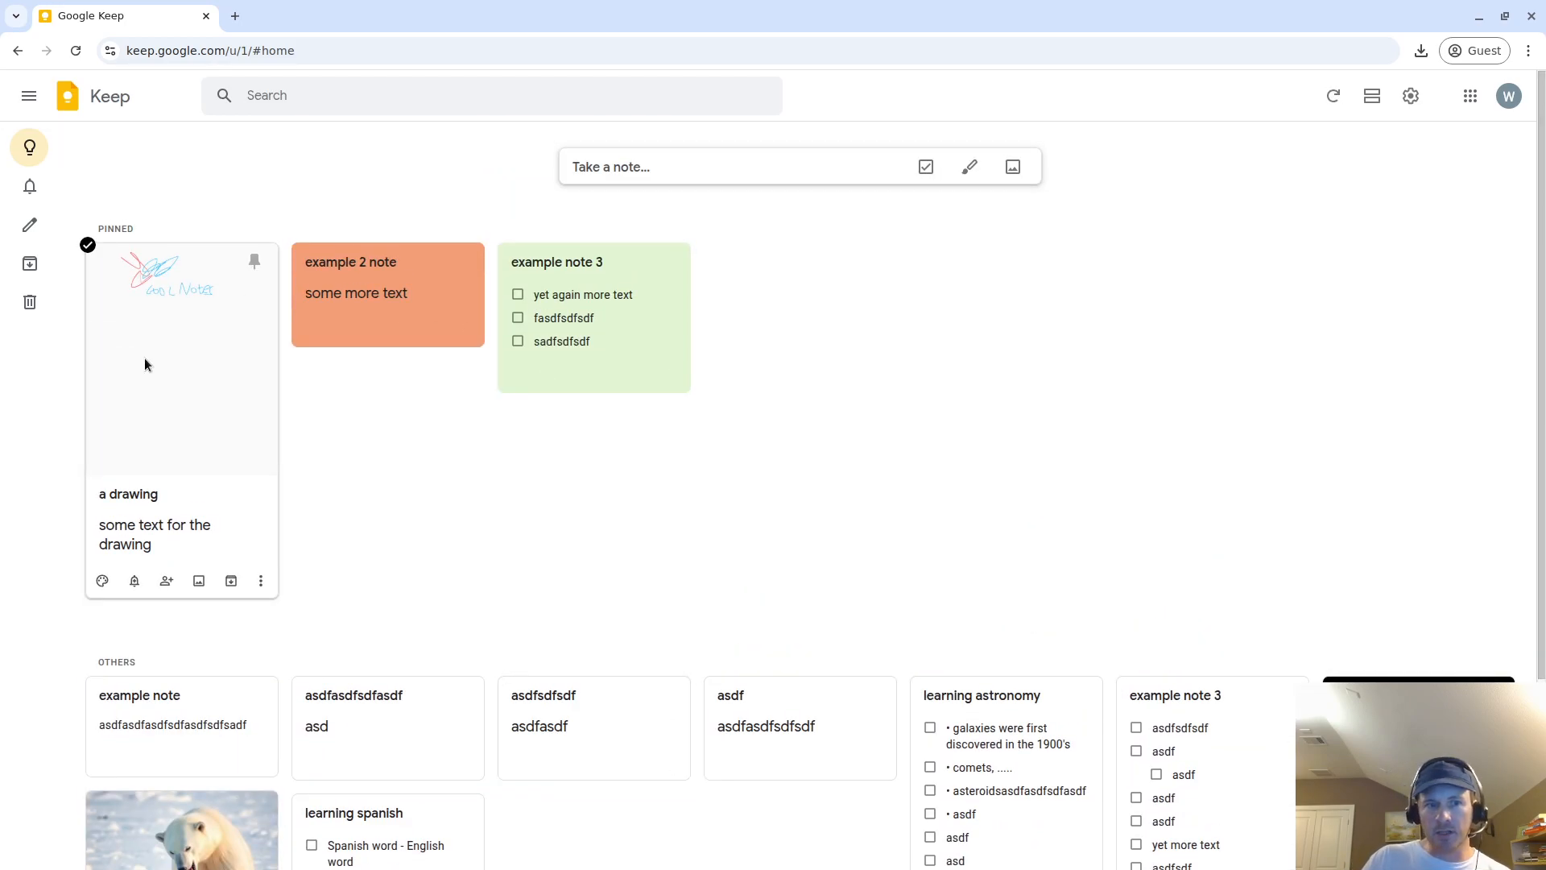
# Unpin the "a drawing" note and rearrange the cards among the unpinned notes
pyautogui.click(254, 264)
pyautogui.scroll(-1, 257, 558)
pyautogui.moveTo(157, 531)
pyautogui.mouseDown()
pyautogui.moveTo(1242, 535)
pyautogui.moveTo(1087, 525)
pyautogui.moveTo(627, 545)
pyautogui.moveTo(611, 619)
pyautogui.moveTo(517, 708)
pyautogui.moveTo(213, 652)
pyautogui.moveTo(207, 703)
pyautogui.moveTo(453, 685)
pyautogui.moveTo(361, 597)
pyautogui.mouseUp()
pyautogui.scroll(1, 225, 525)
pyautogui.moveTo(182, 556); pyautogui.dragTo(457, 385)
pyautogui.click(233, 507)
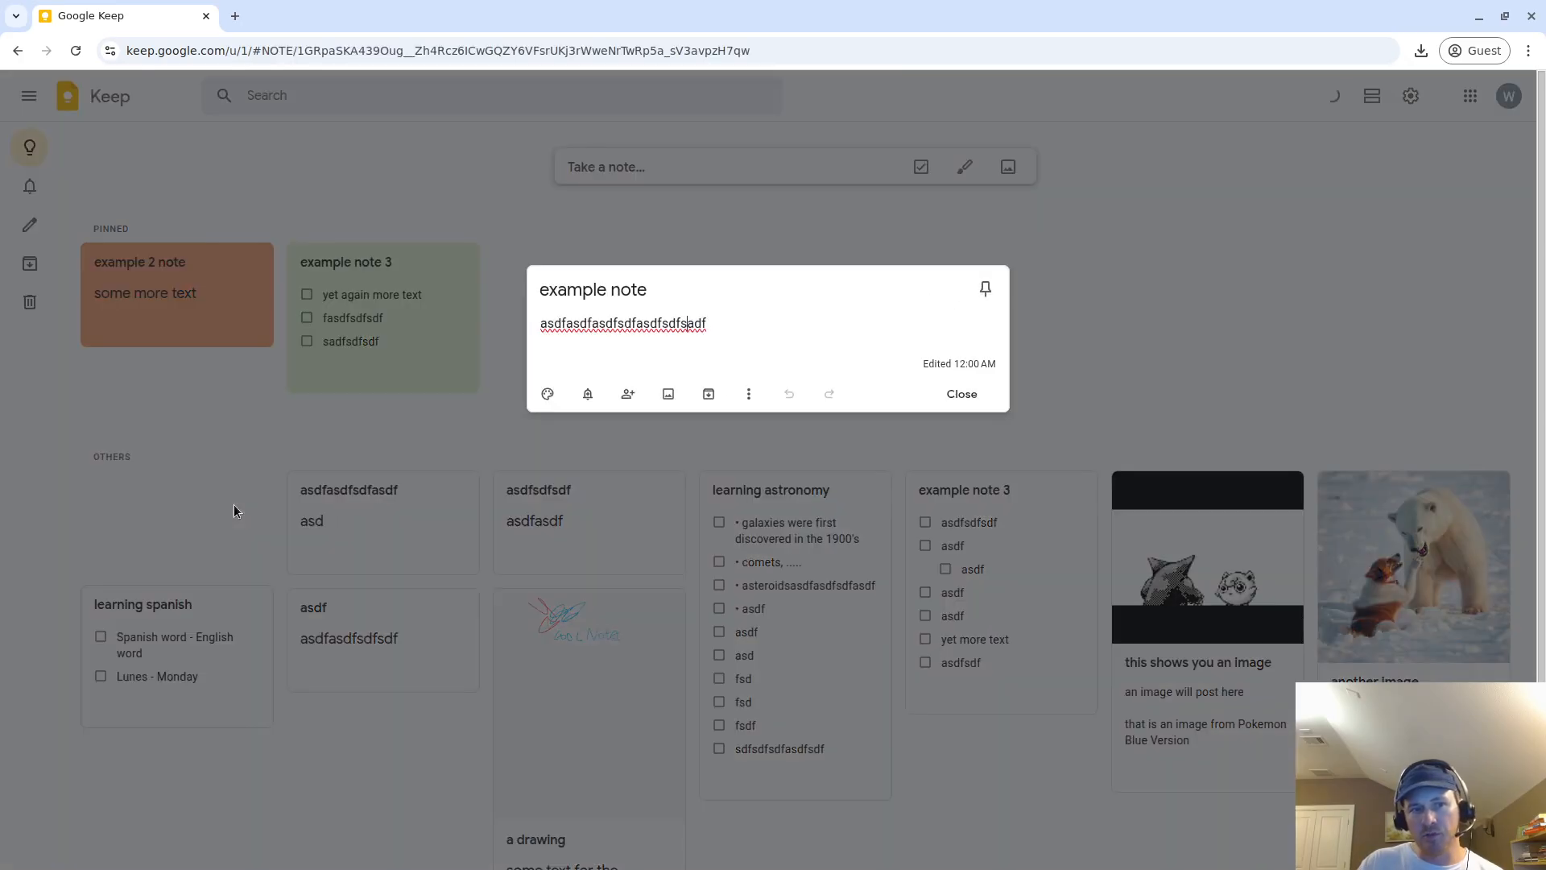
pyautogui.click(1203, 317)
# Move the "asdfasdfsdfasdf" note to fourth place among the unpinned notes, and swap the two pinned notes and back
pyautogui.moveTo(354, 520); pyautogui.dragTo(837, 515)
pyautogui.moveTo(371, 326); pyautogui.dragTo(170, 310)
pyautogui.moveTo(346, 298); pyautogui.dragTo(177, 304)
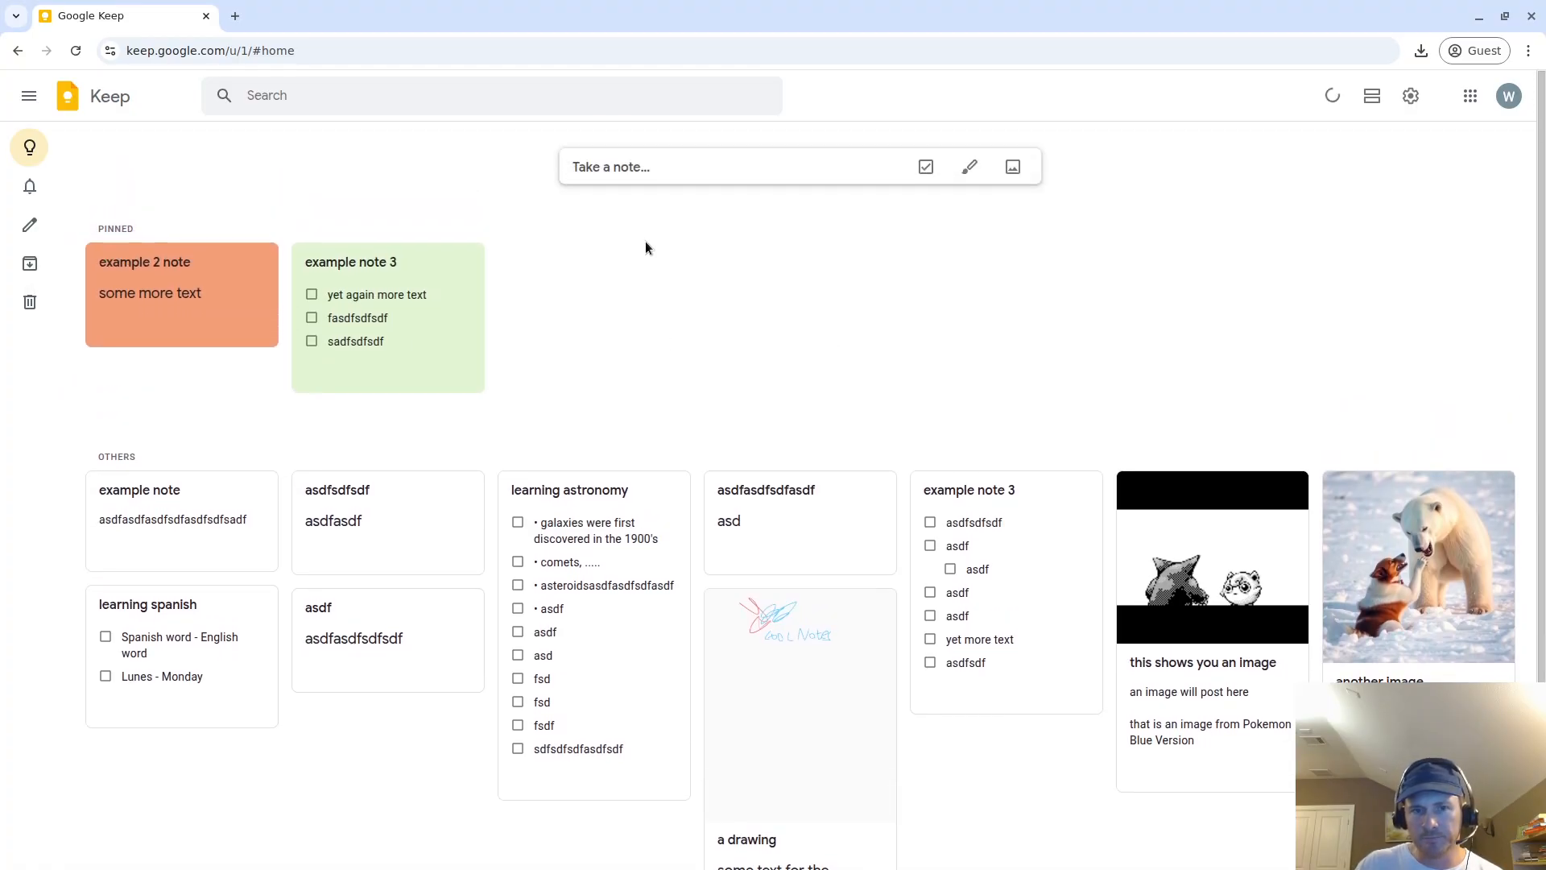
# Create a note titled "yet another note" with the text "some text" and archive it
pyautogui.click(644, 171)
pyautogui.write('another note')
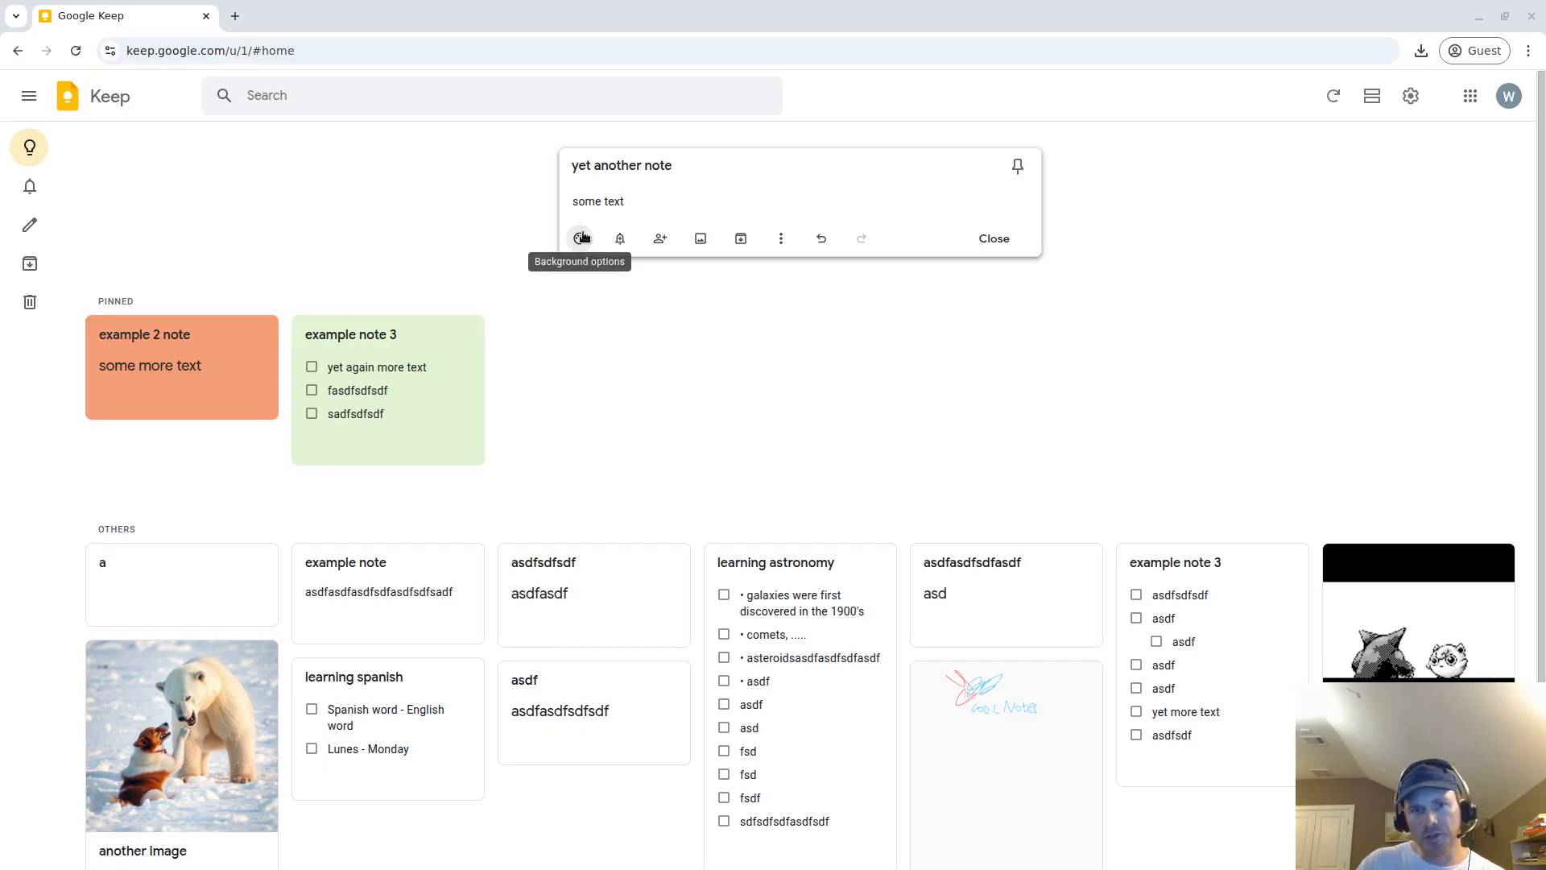
pyautogui.click(781, 239)
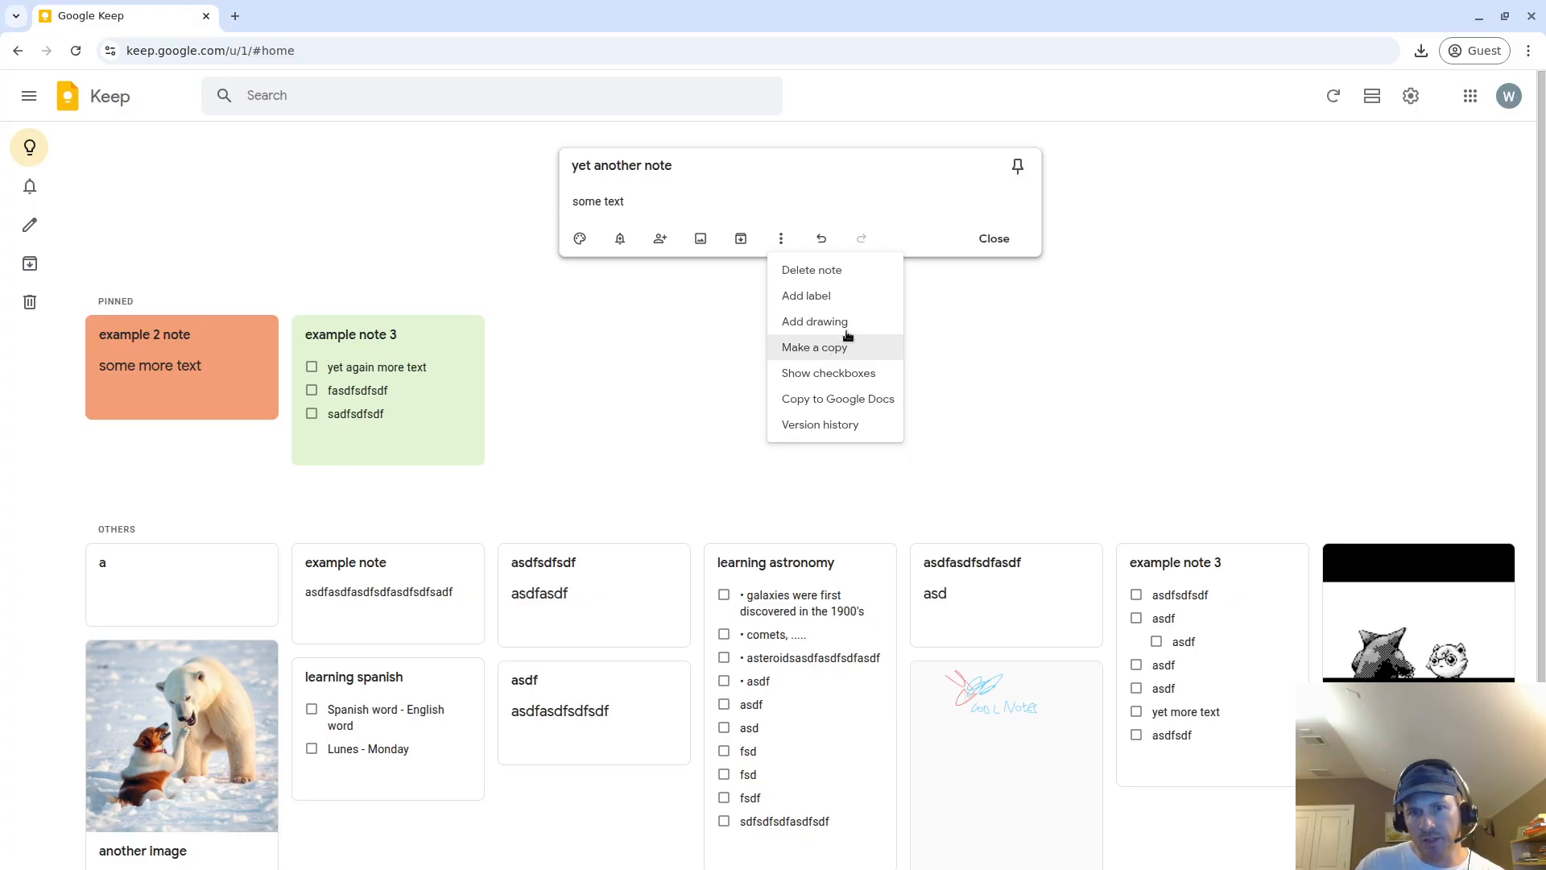
pyautogui.click(740, 239)
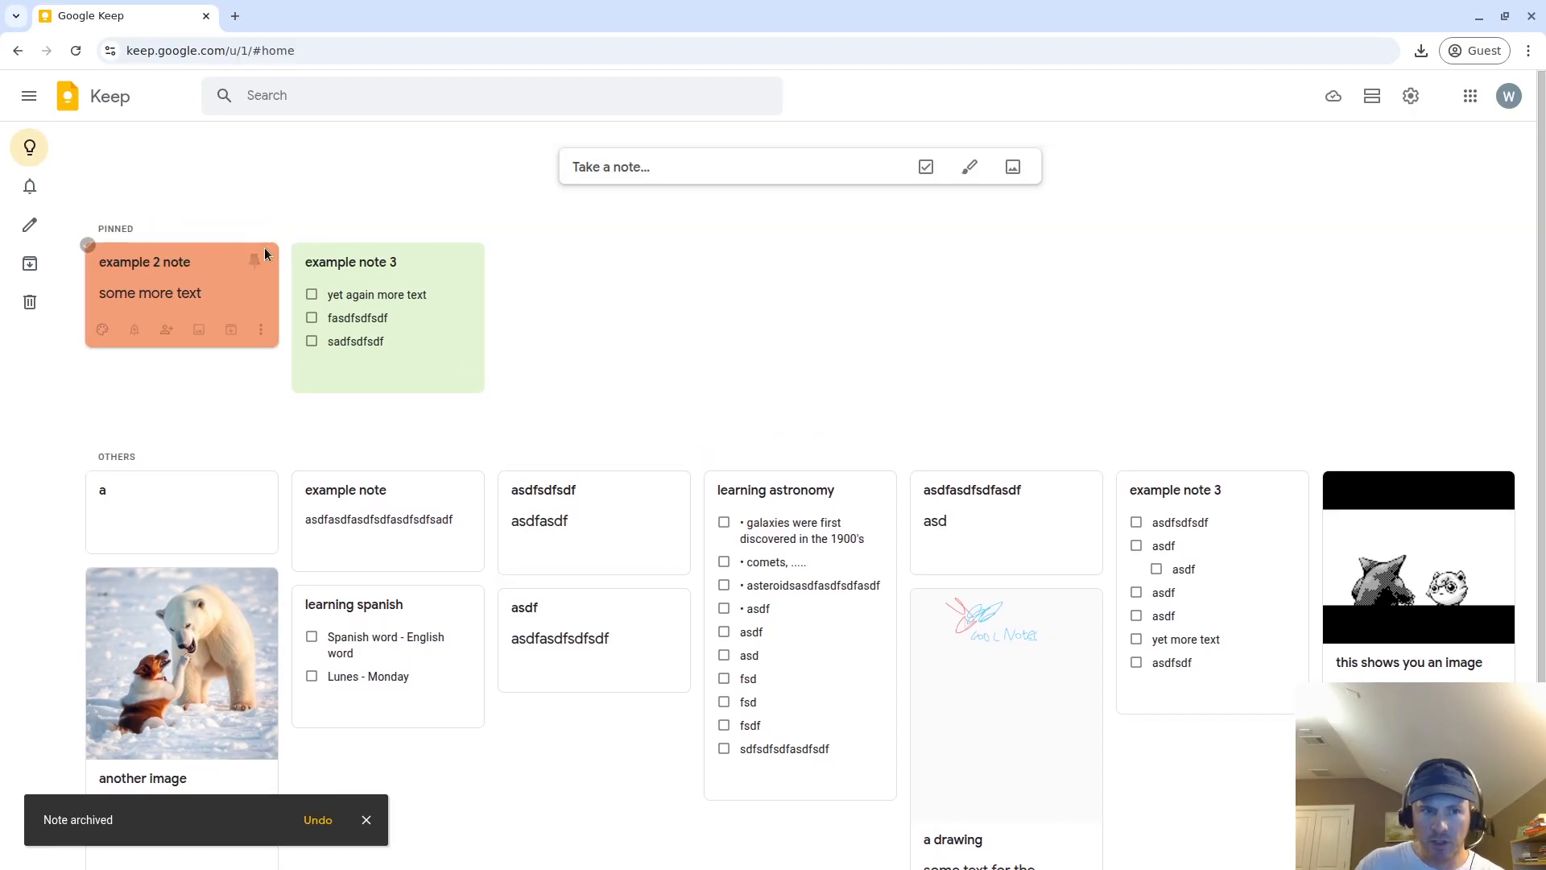
# View the archived notes and return to the main note board
pyautogui.moveTo(49, 268)
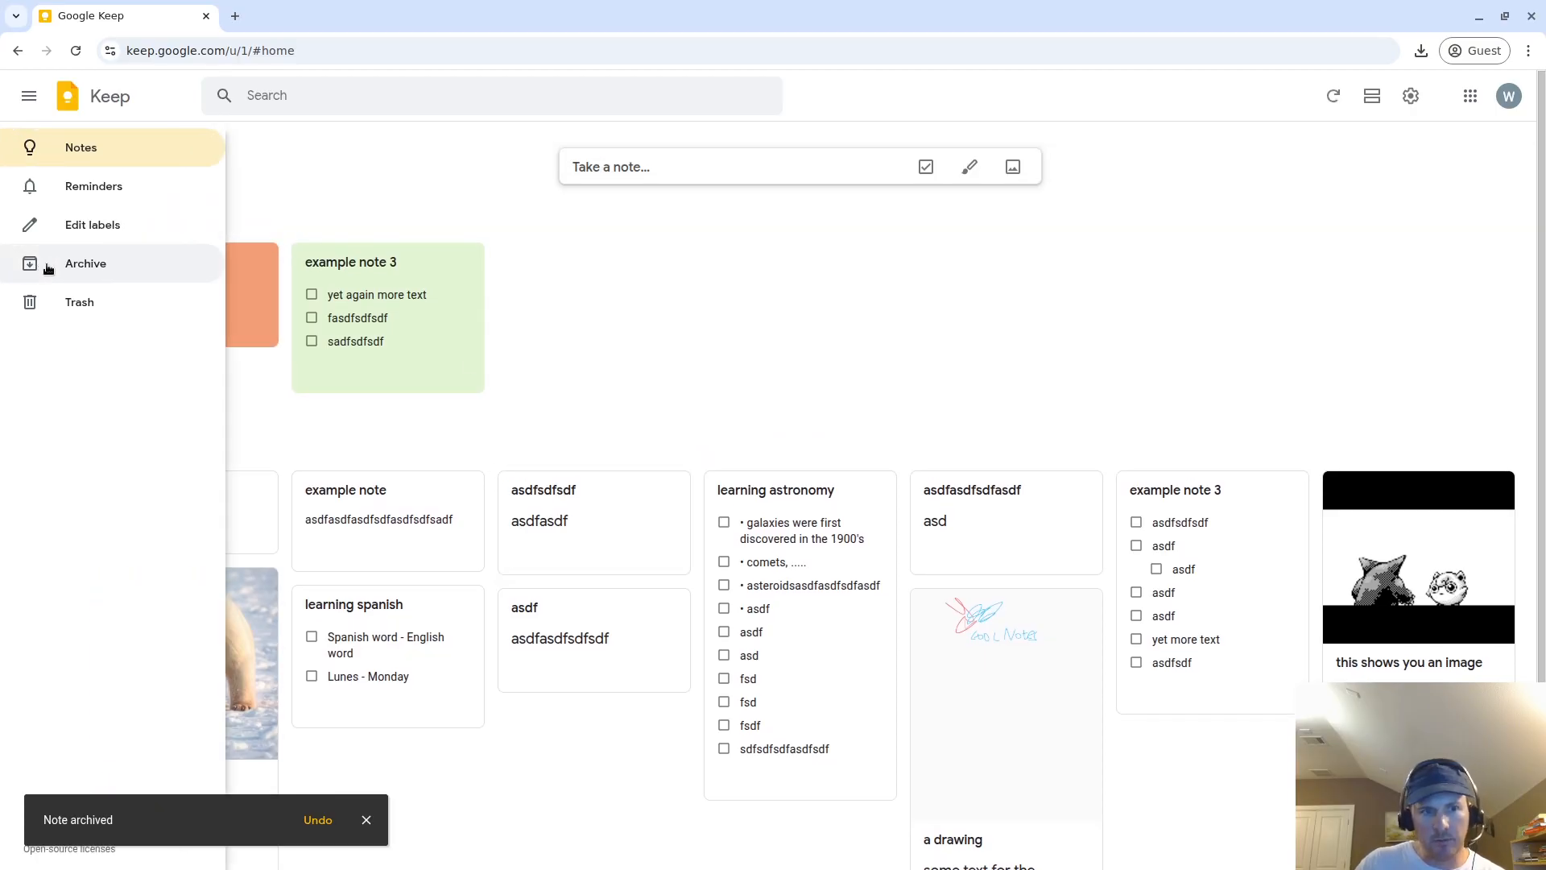
pyautogui.click(137, 268)
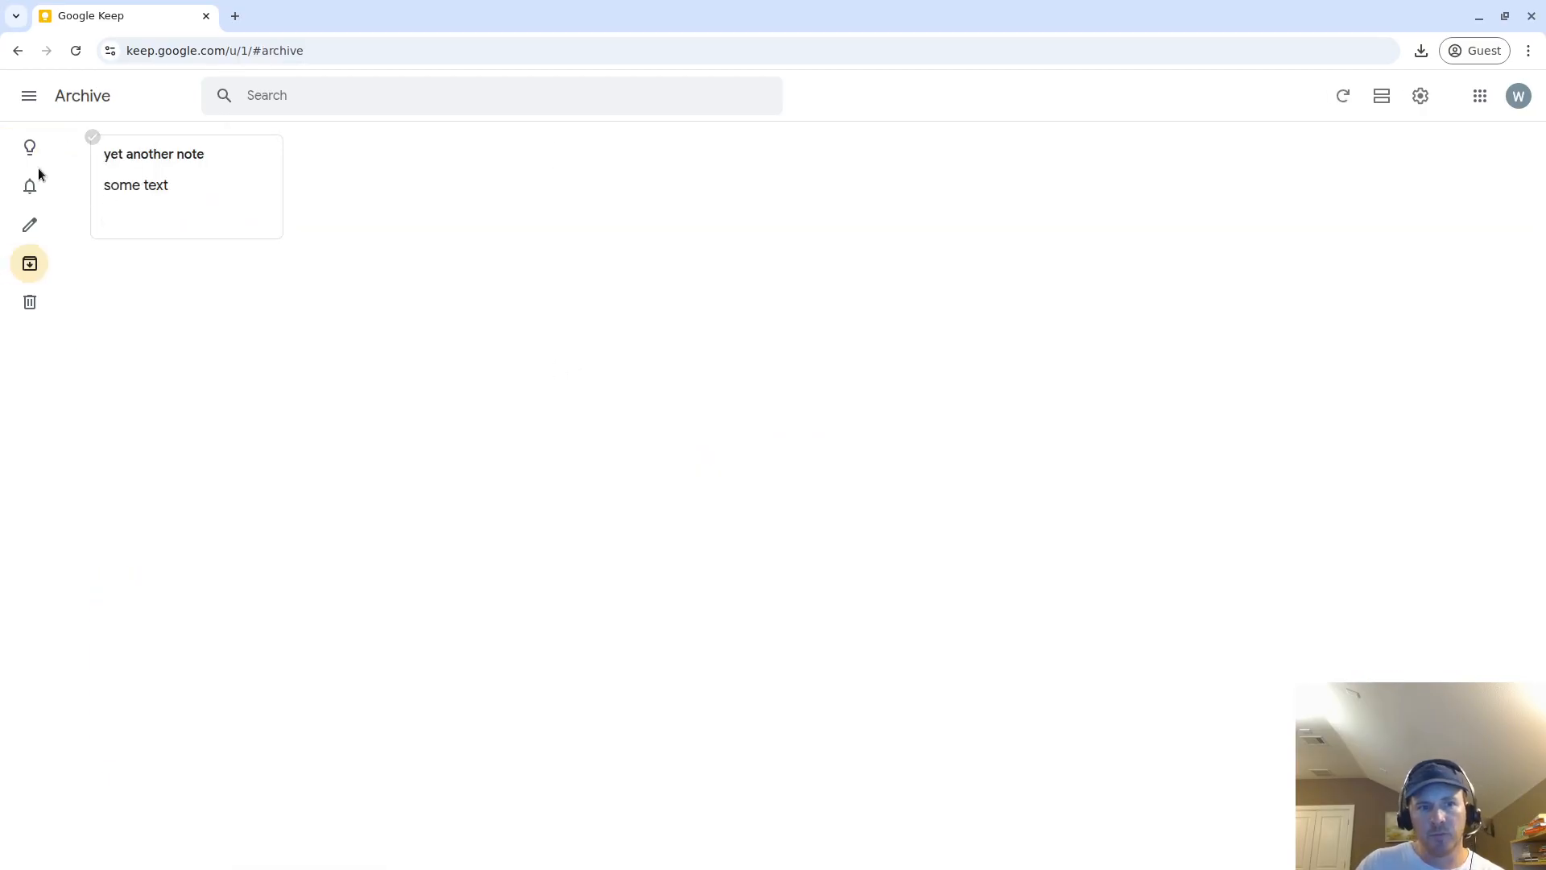
pyautogui.click(67, 153)
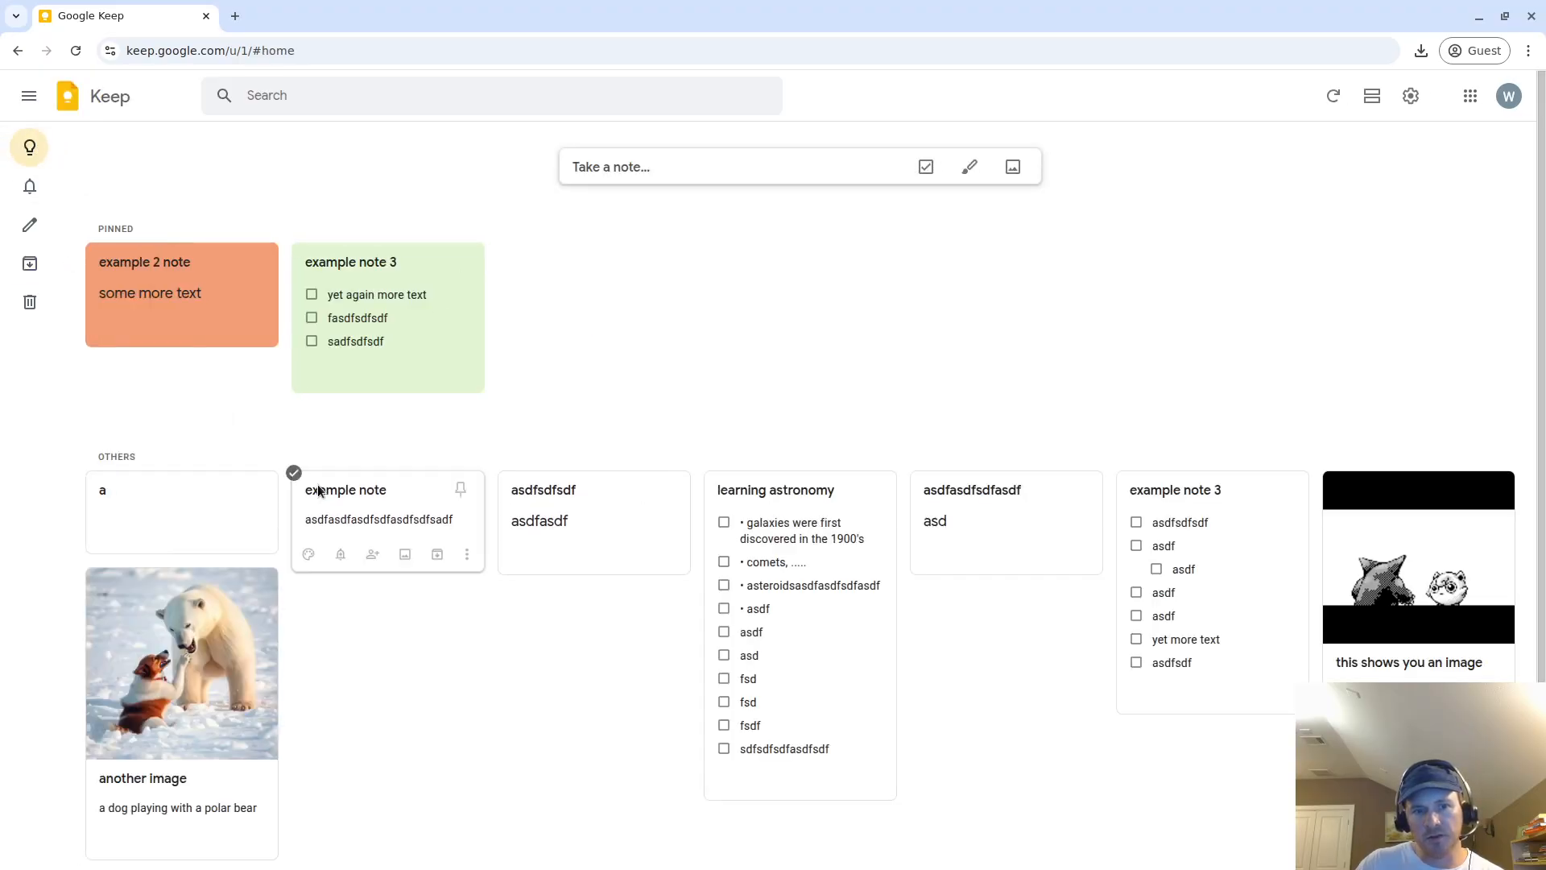
# Reopen the archive and examine the available options and content of "yet another note"
pyautogui.click(32, 266)
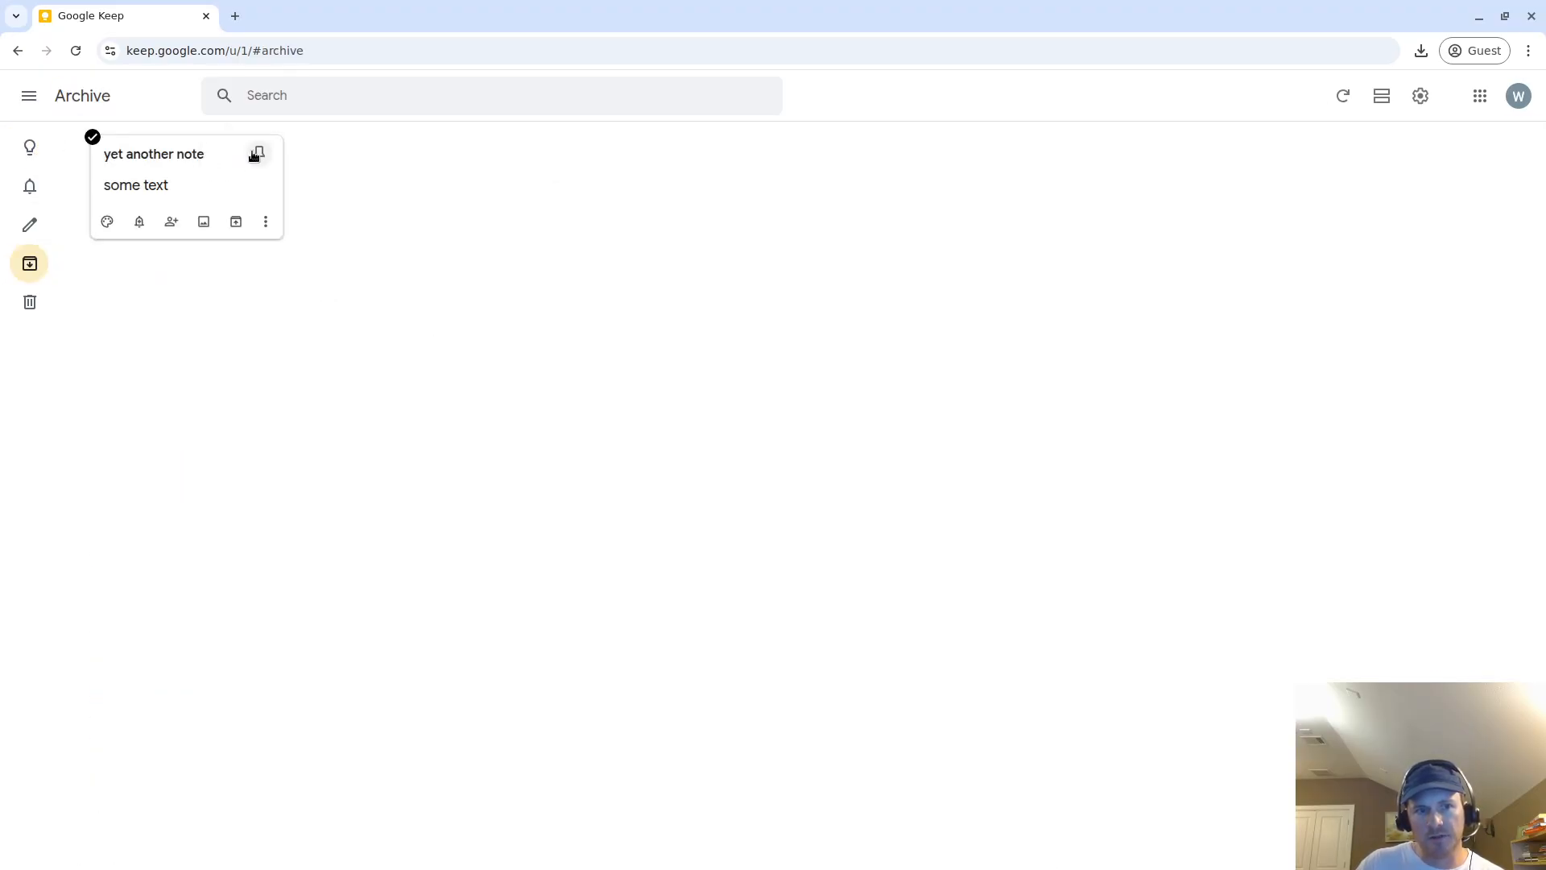
pyautogui.click(267, 219)
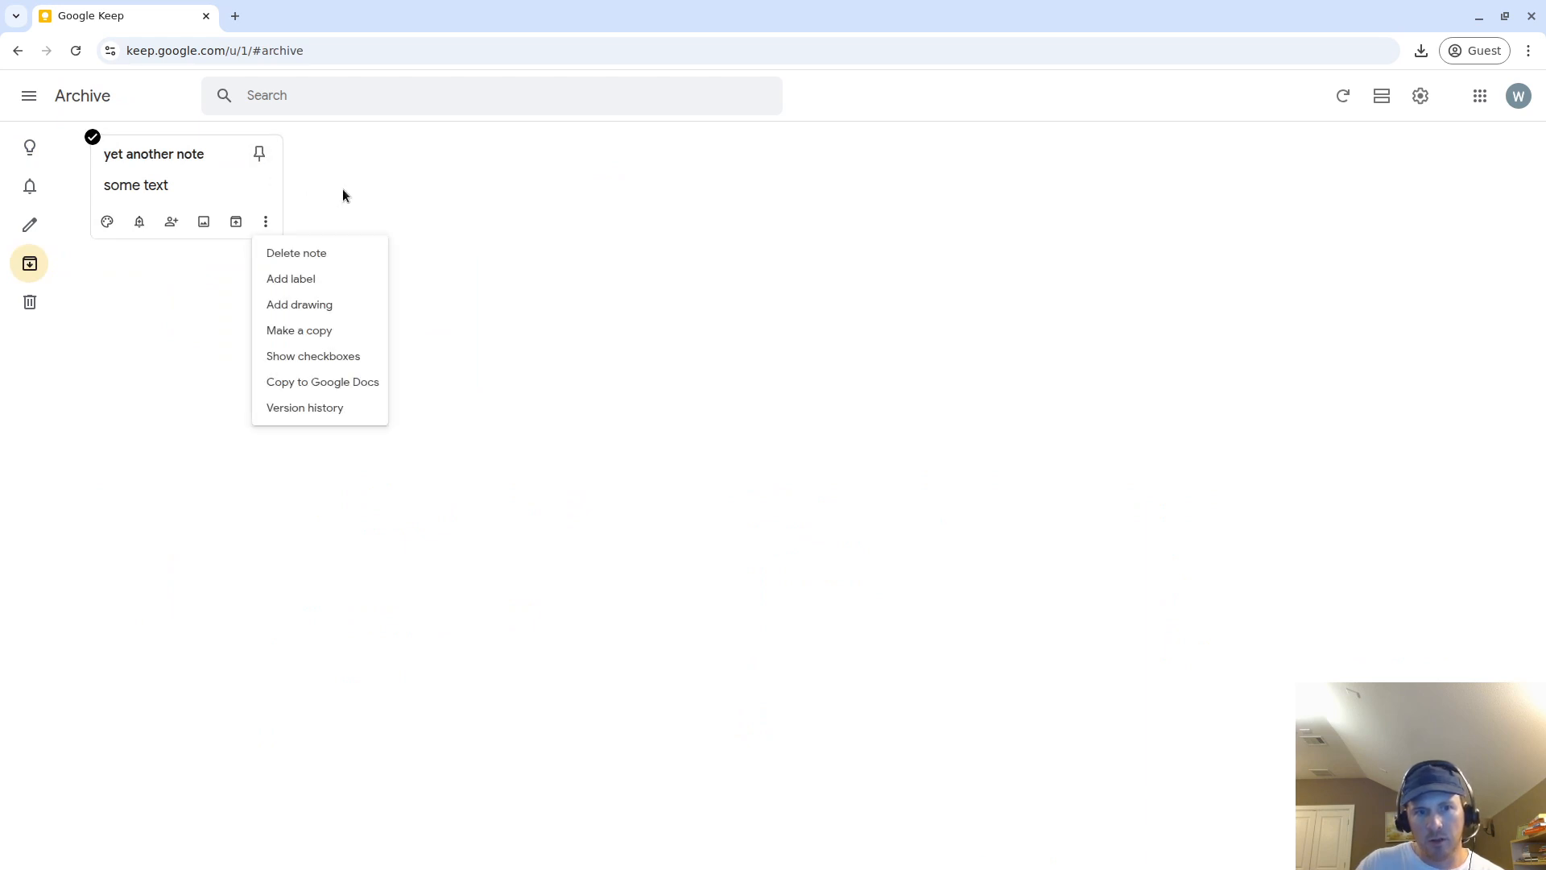
pyautogui.click(93, 138)
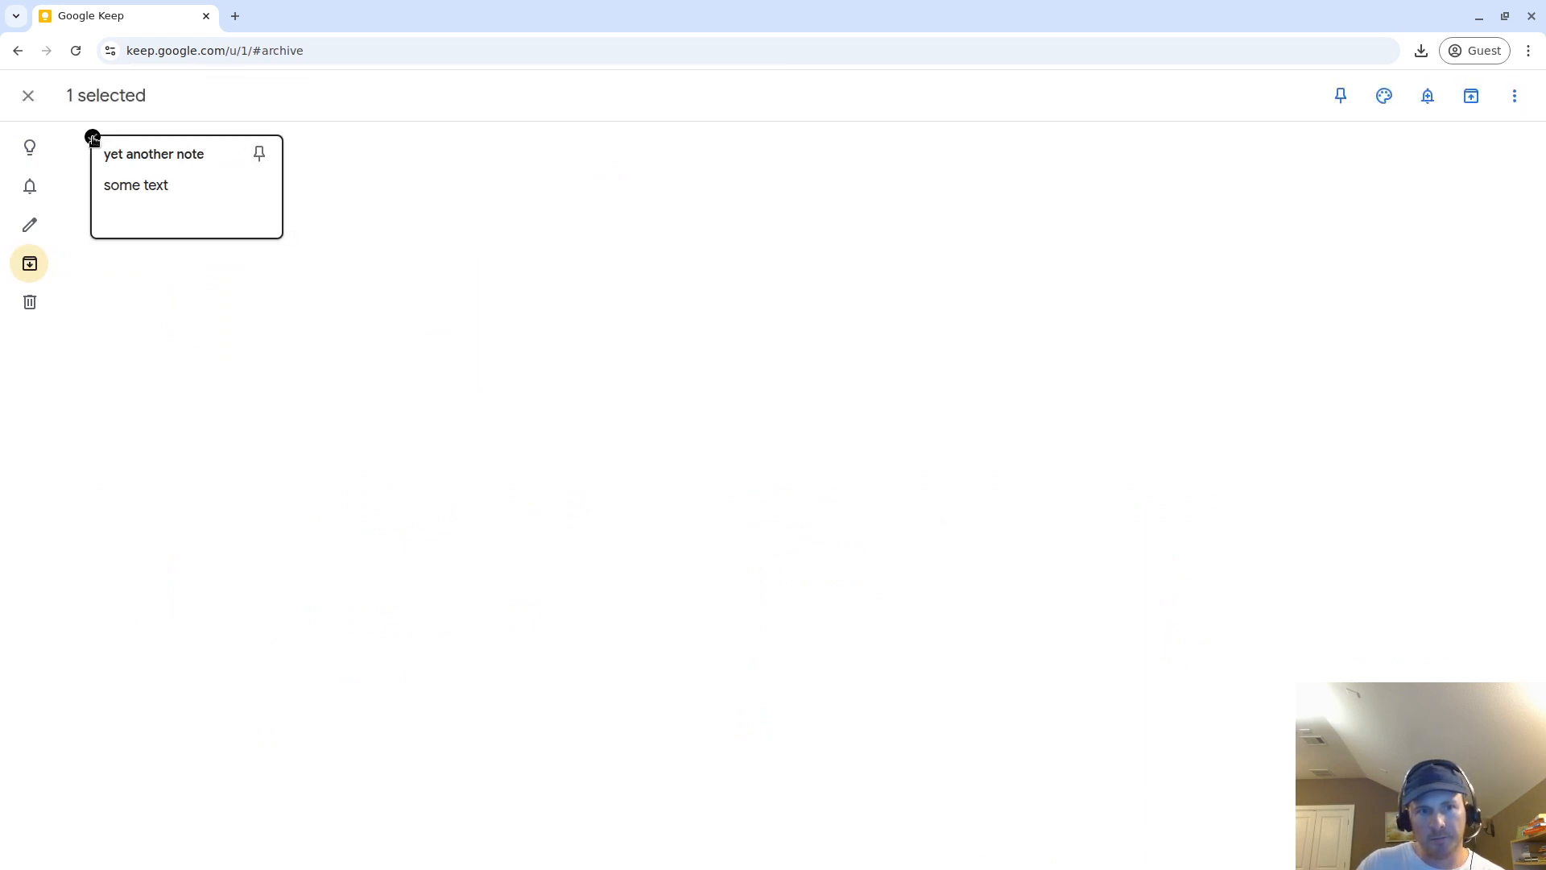
pyautogui.click(93, 139)
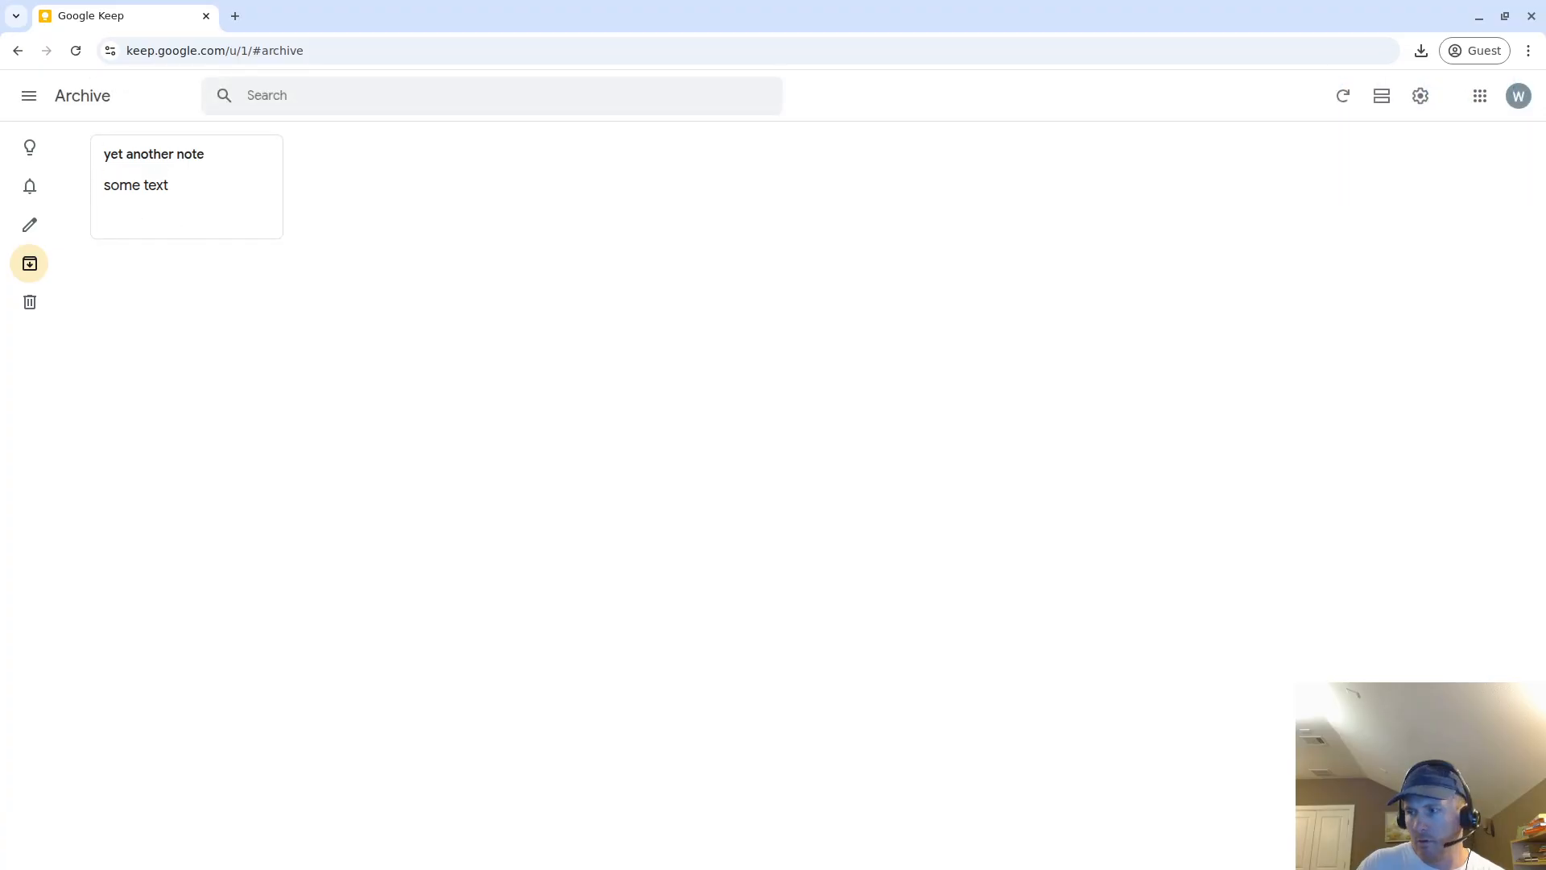
pyautogui.click(93, 139)
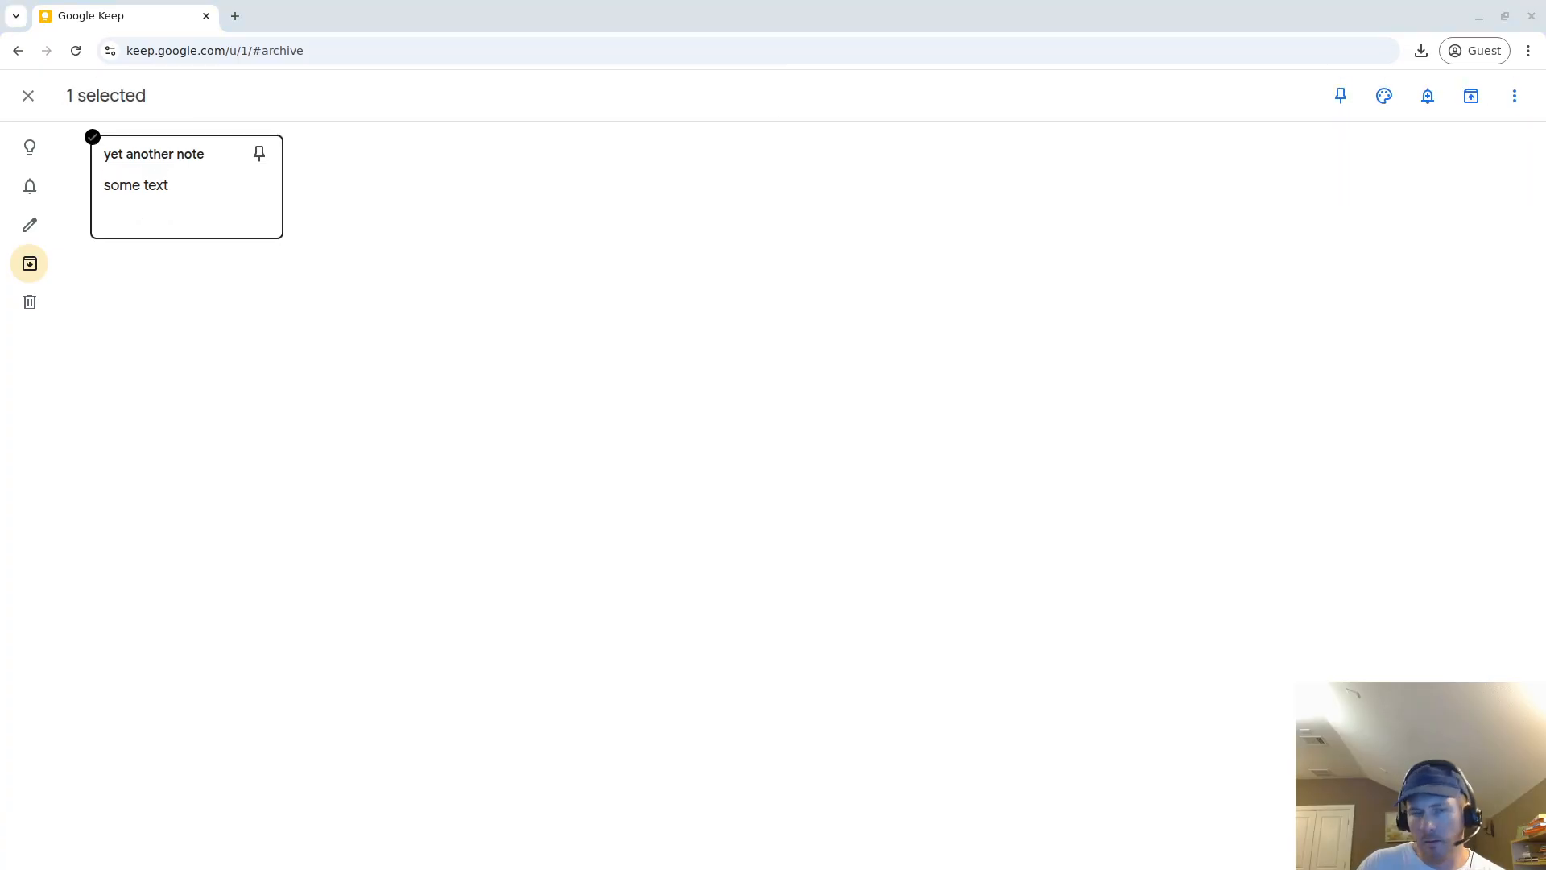
pyautogui.click(92, 139)
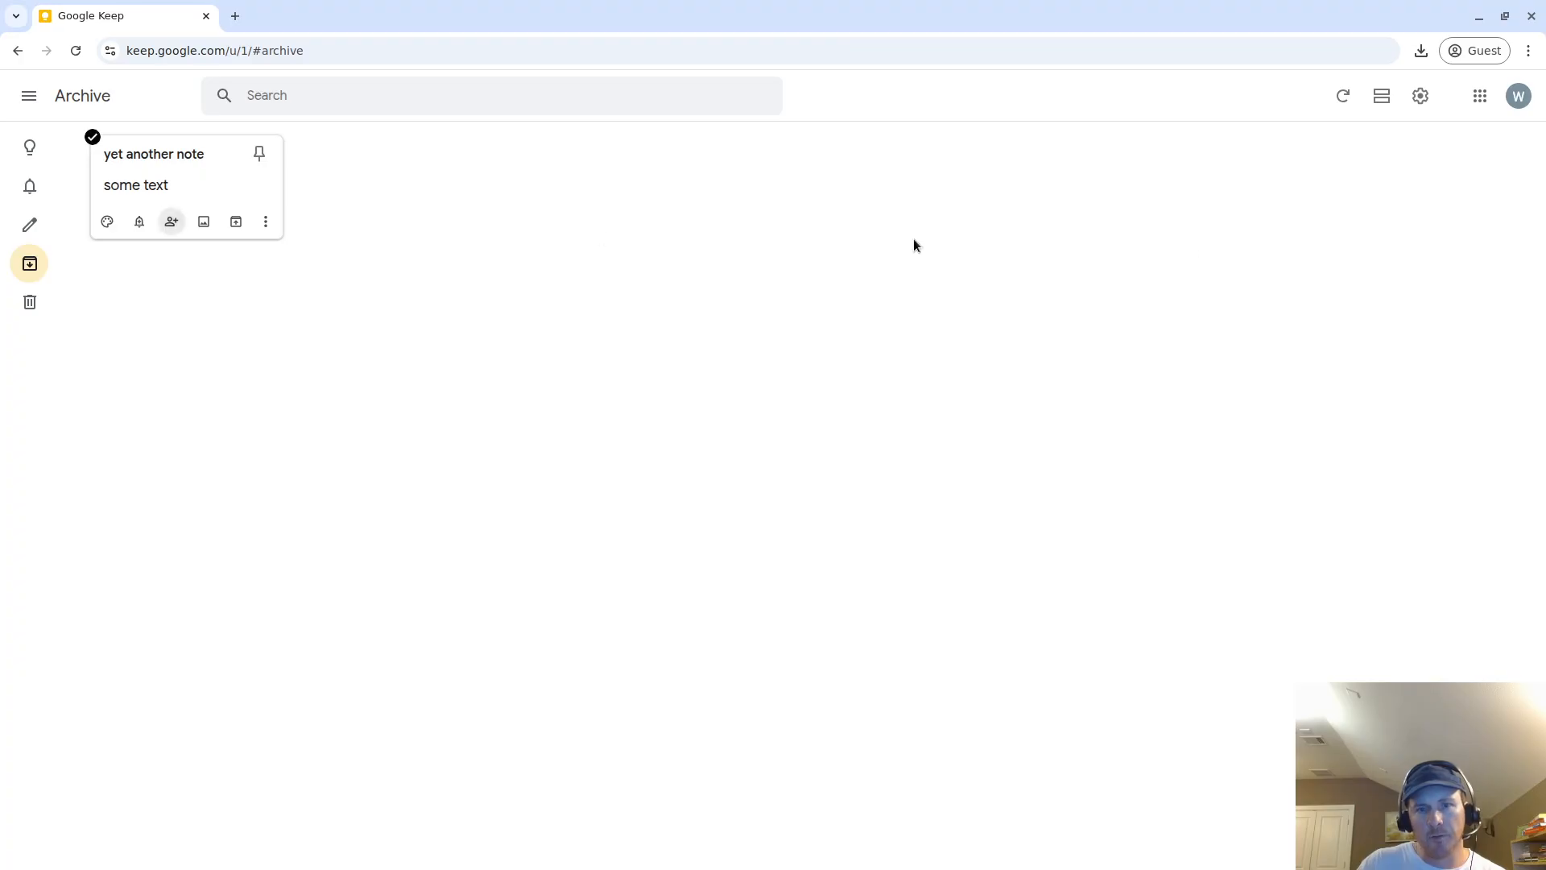
pyautogui.click(234, 193)
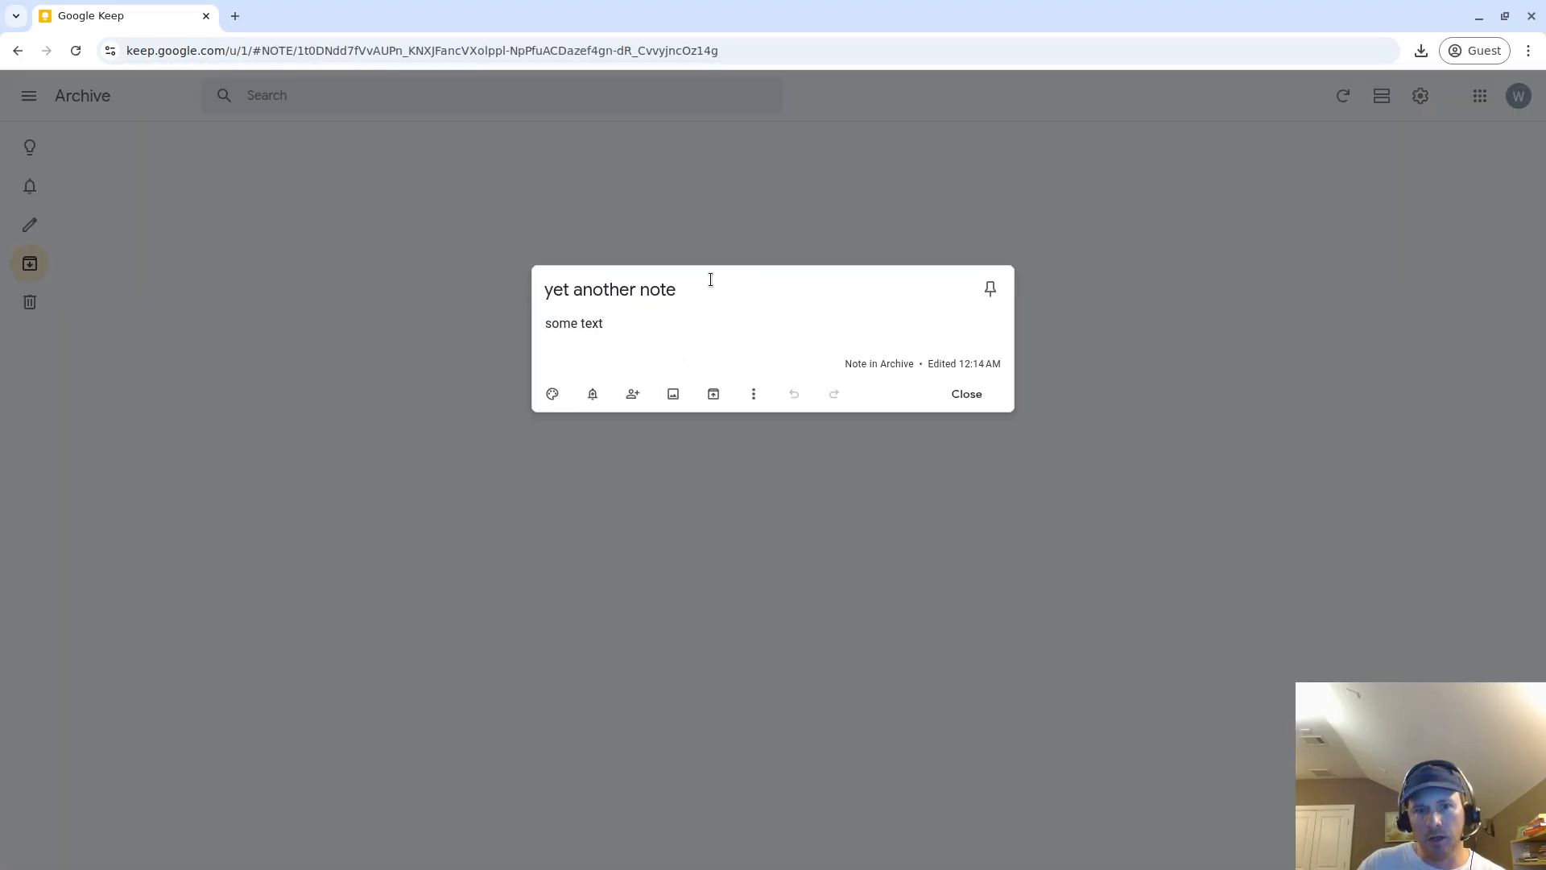
pyautogui.click(73, 133)
# Unarchive "yet another note" and return to the main note board
pyautogui.click(93, 138)
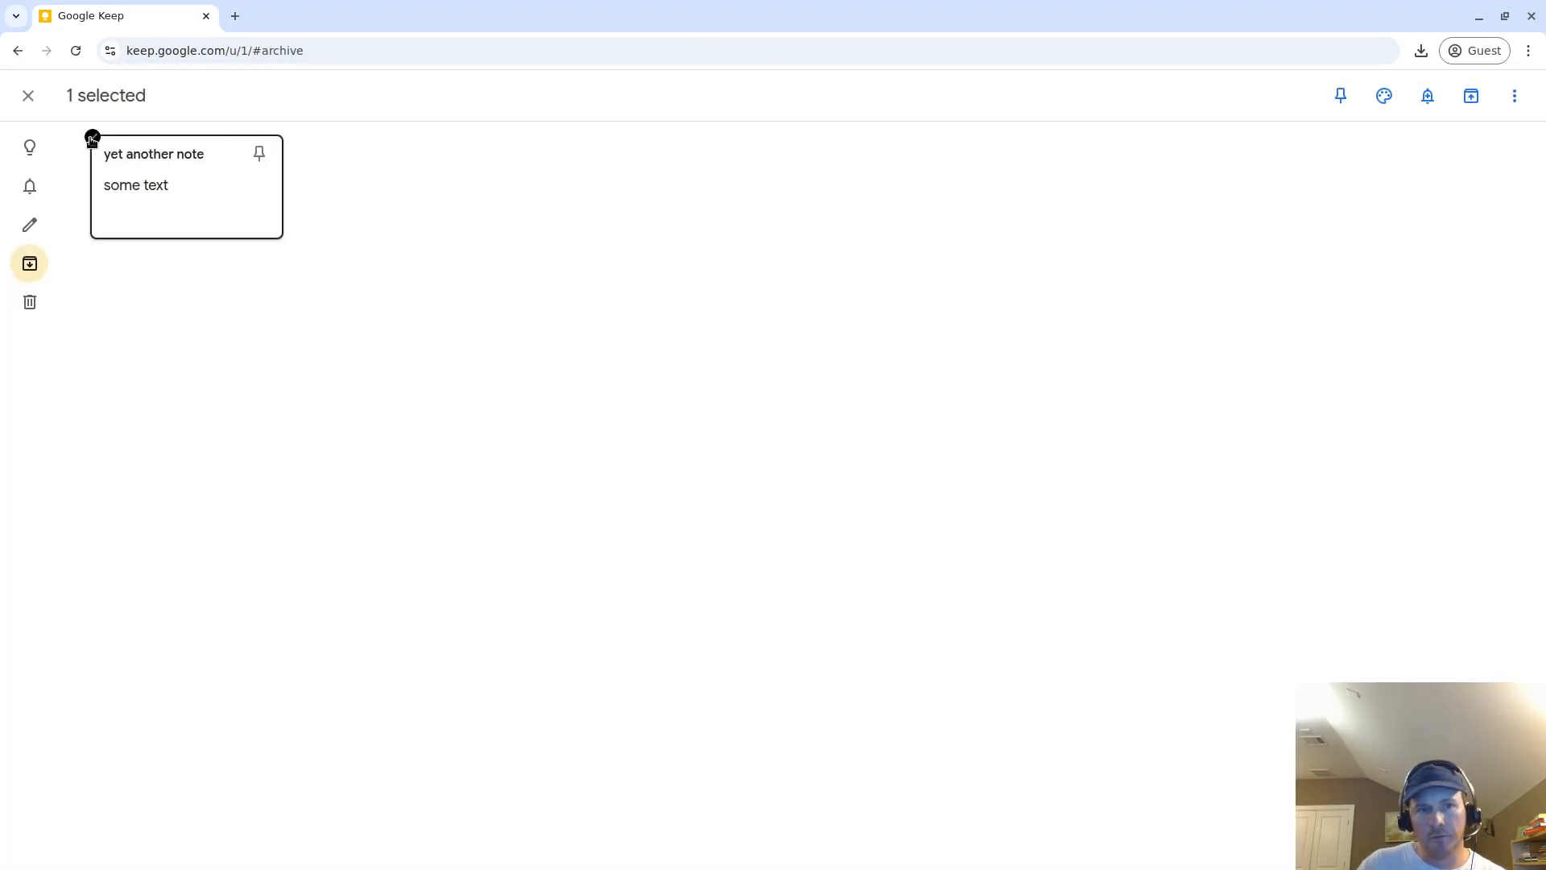
pyautogui.click(1471, 97)
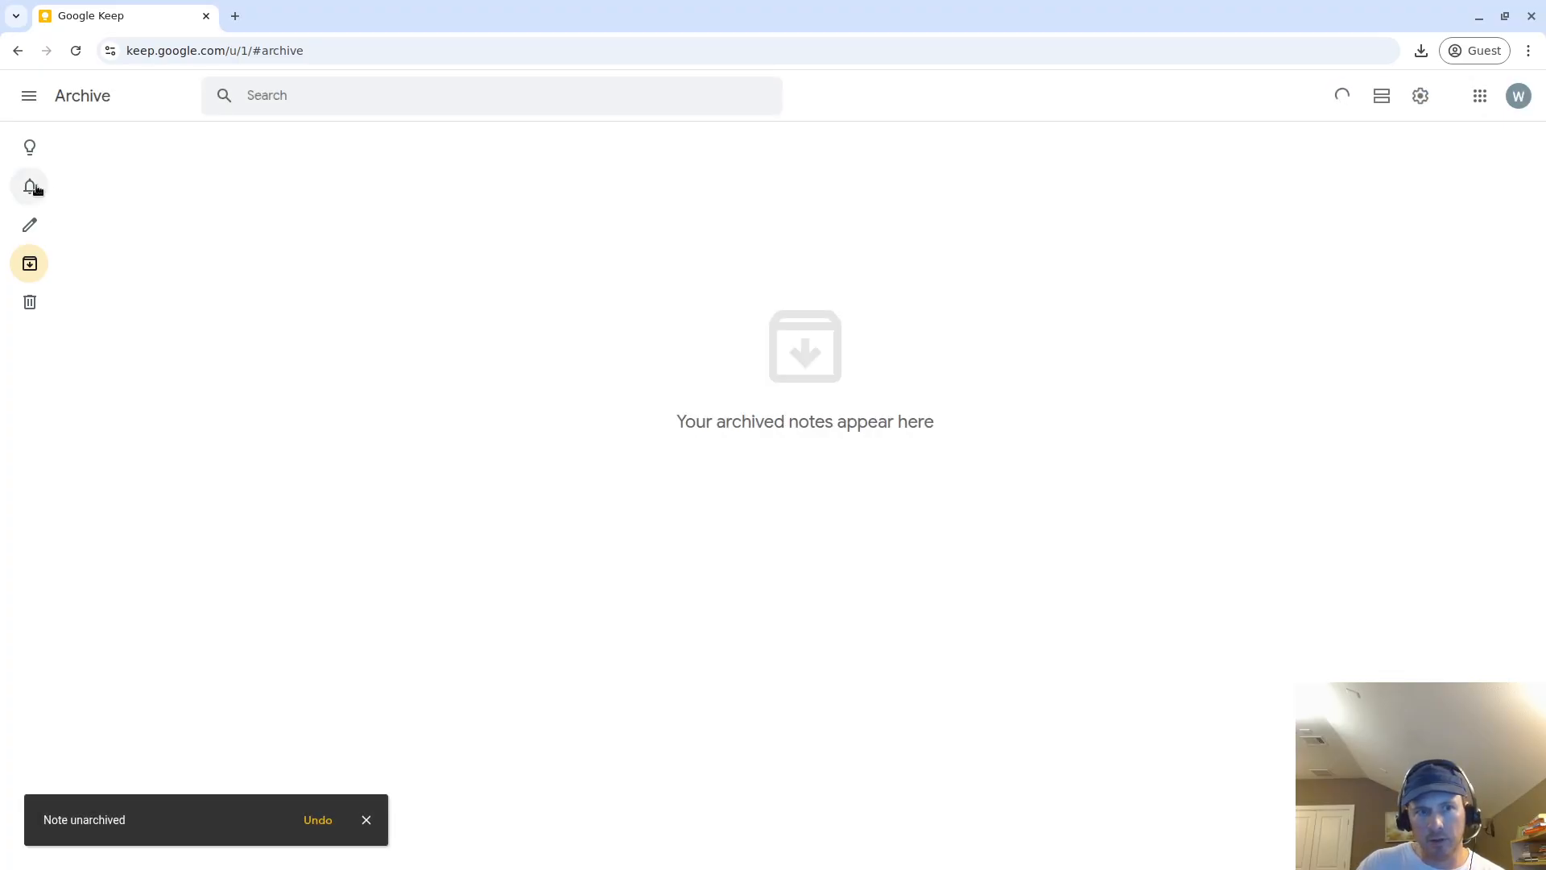
pyautogui.moveTo(30, 156)
pyautogui.click(53, 155)
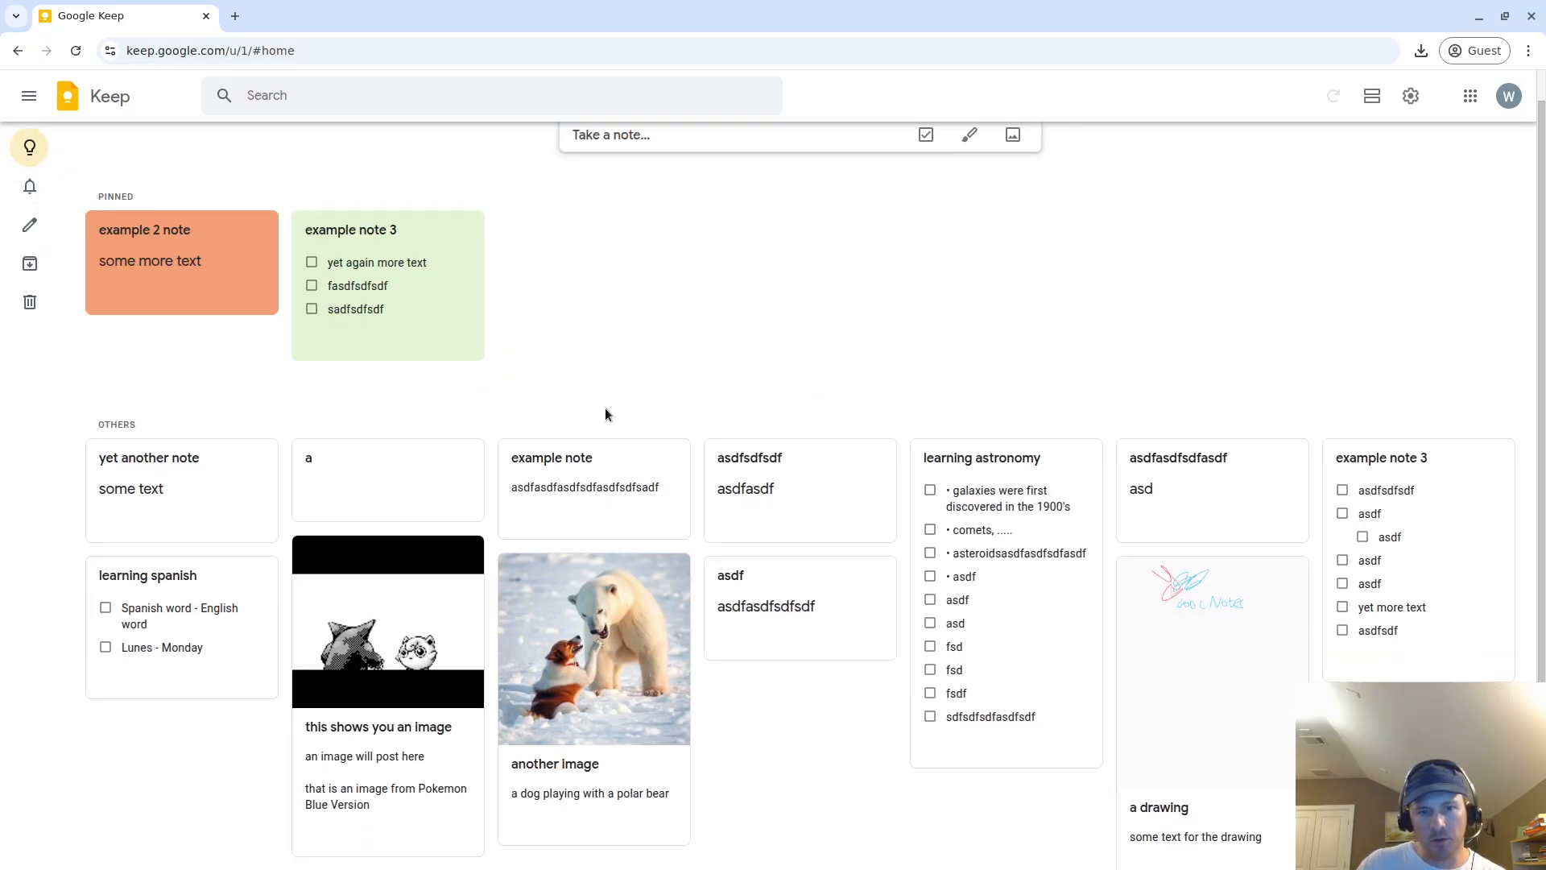
# Open the green pinned "example note 3", look through its additional options, and close it
pyautogui.click(705, 173)
pyautogui.click(472, 373)
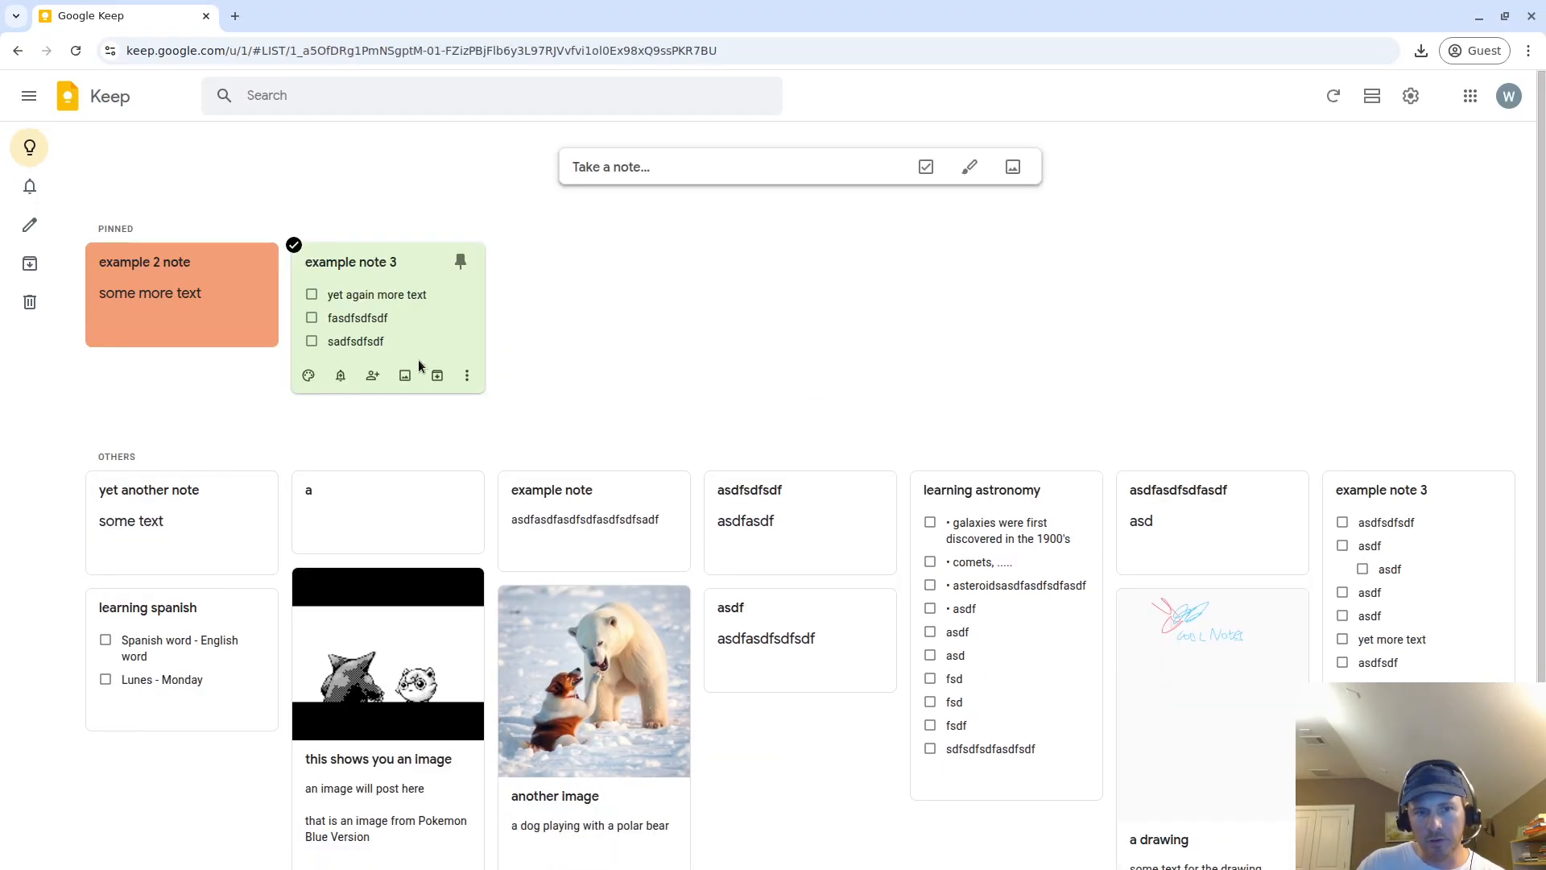
pyautogui.click(744, 457)
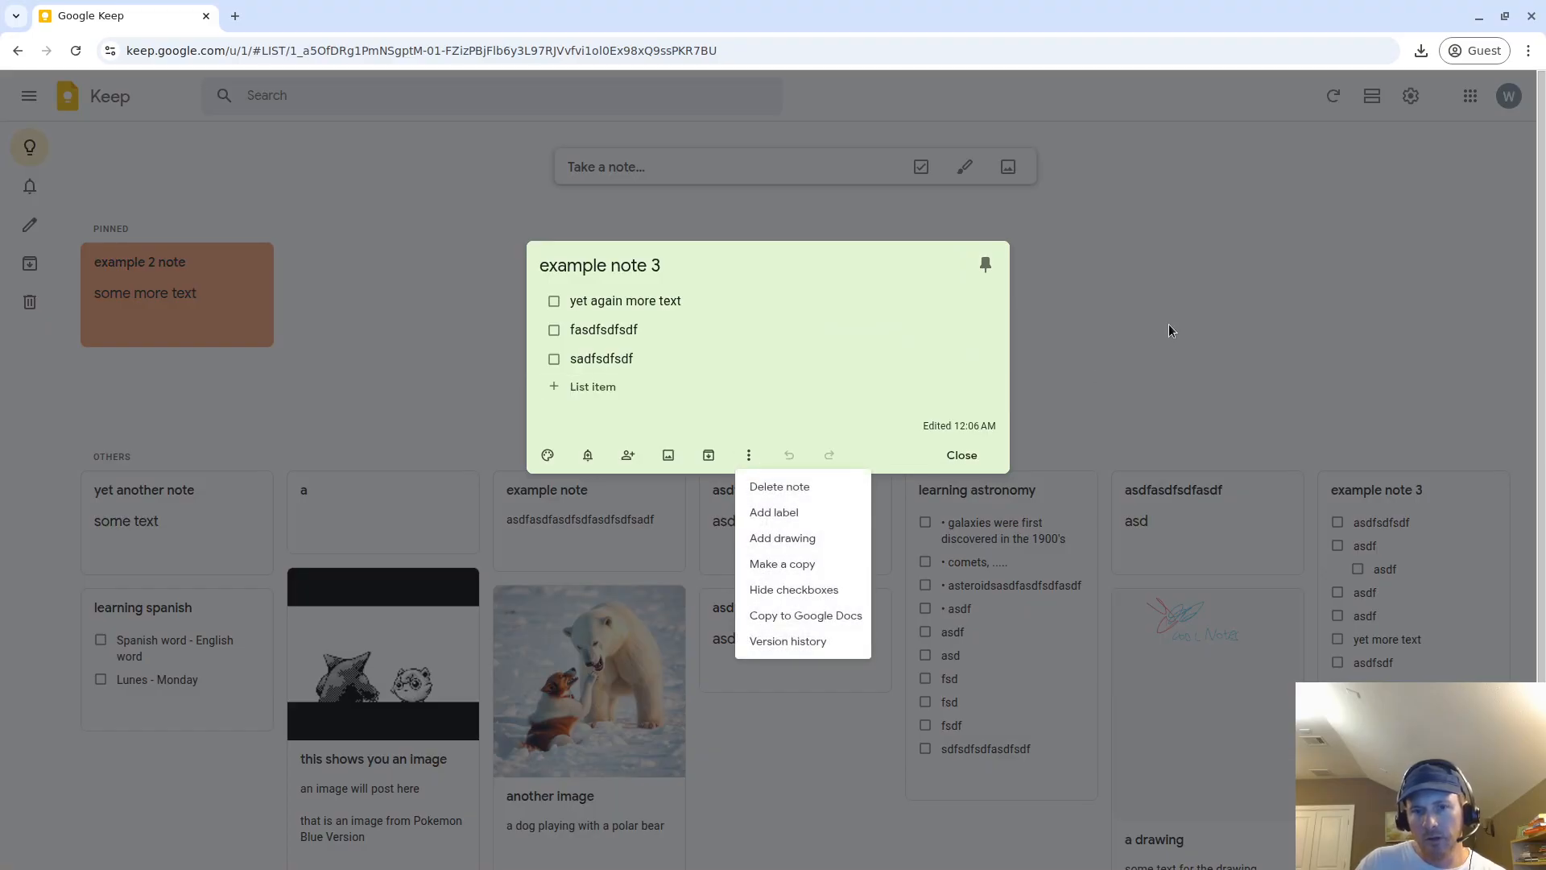
pyautogui.click(772, 563)
pyautogui.click(432, 298)
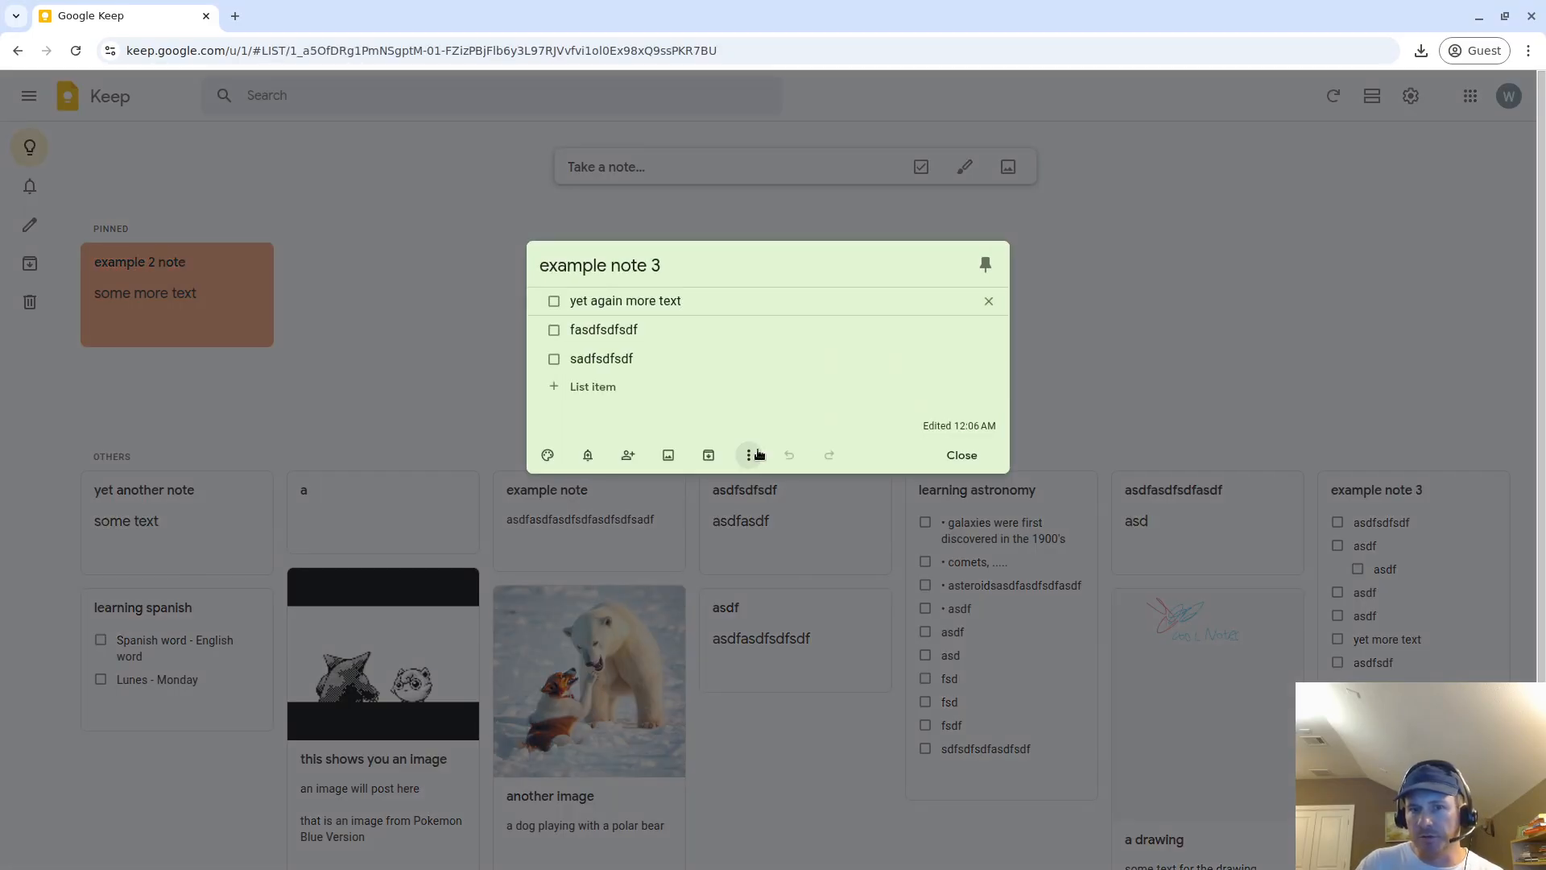
pyautogui.click(749, 456)
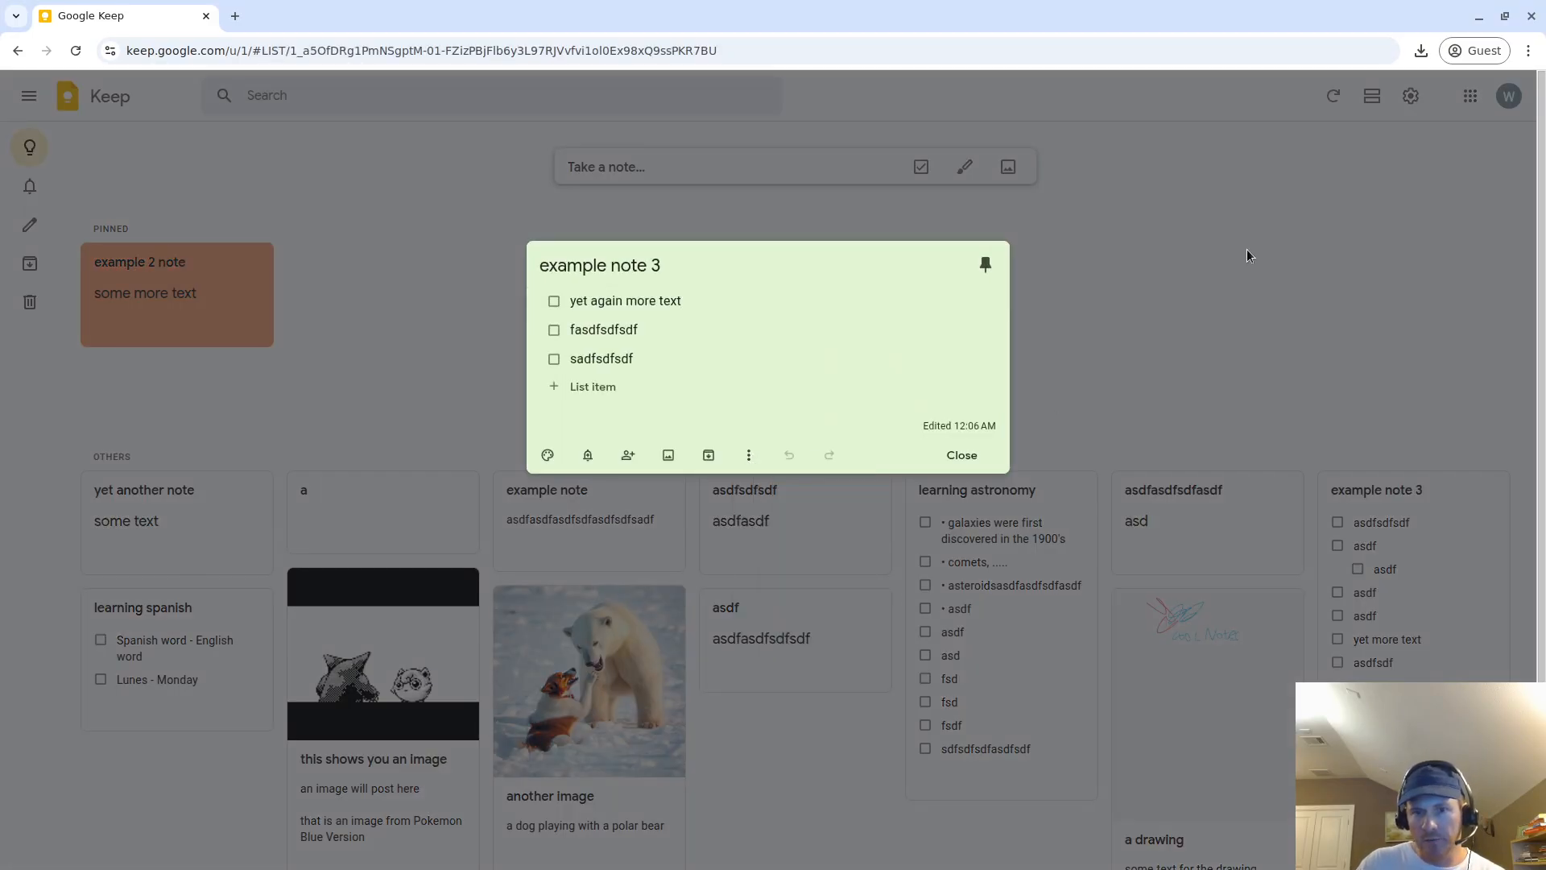
pyautogui.click(1173, 539)
# Delete the note titled "asdfasdfsdfasdf"
pyautogui.click(1176, 521)
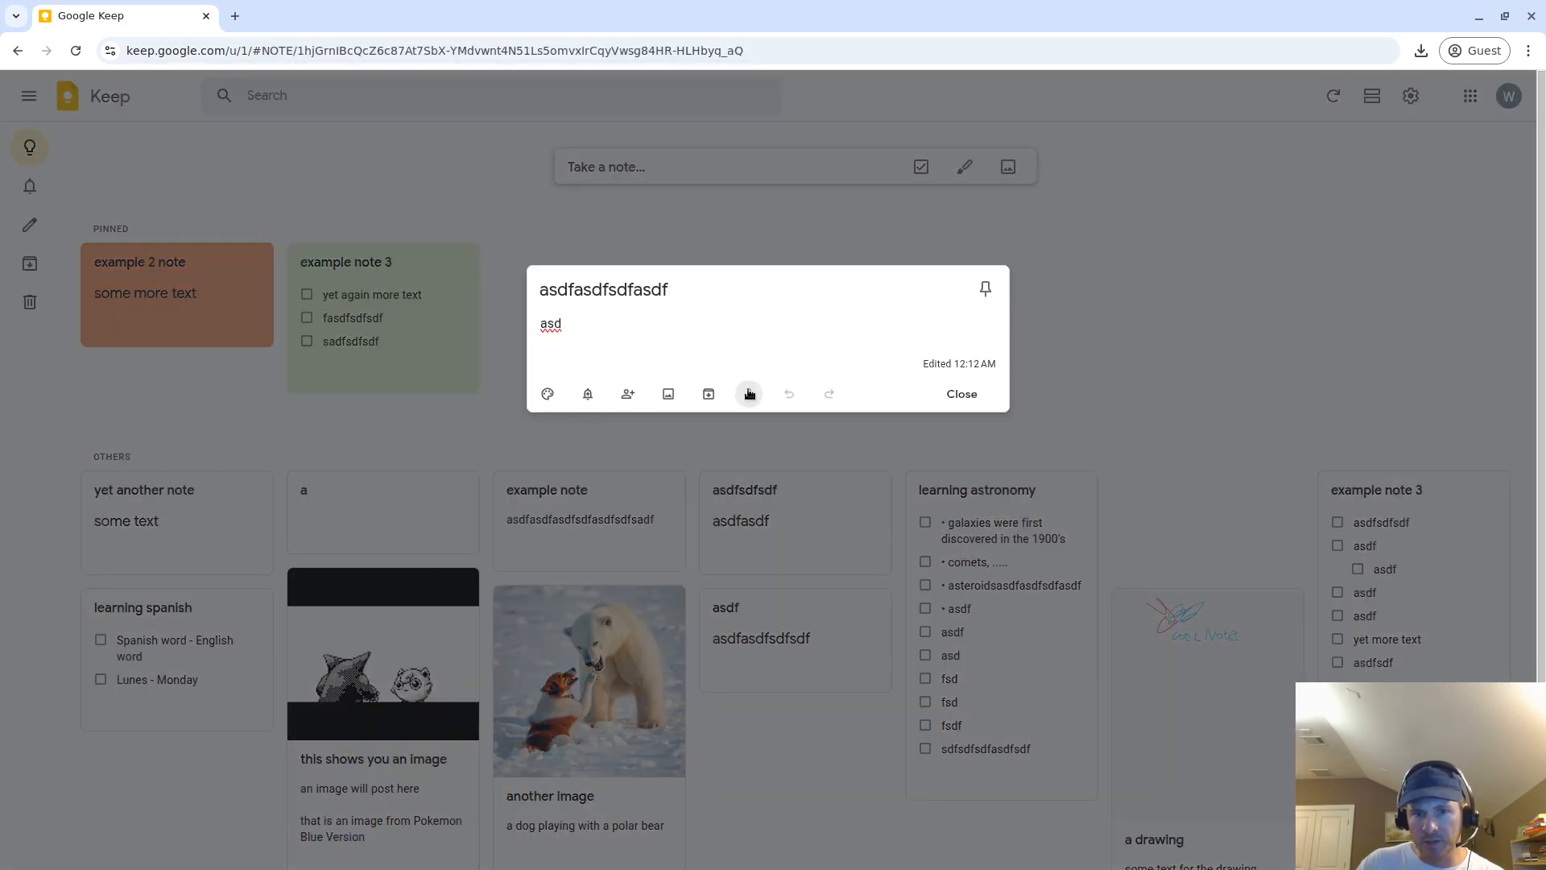
pyautogui.click(750, 393)
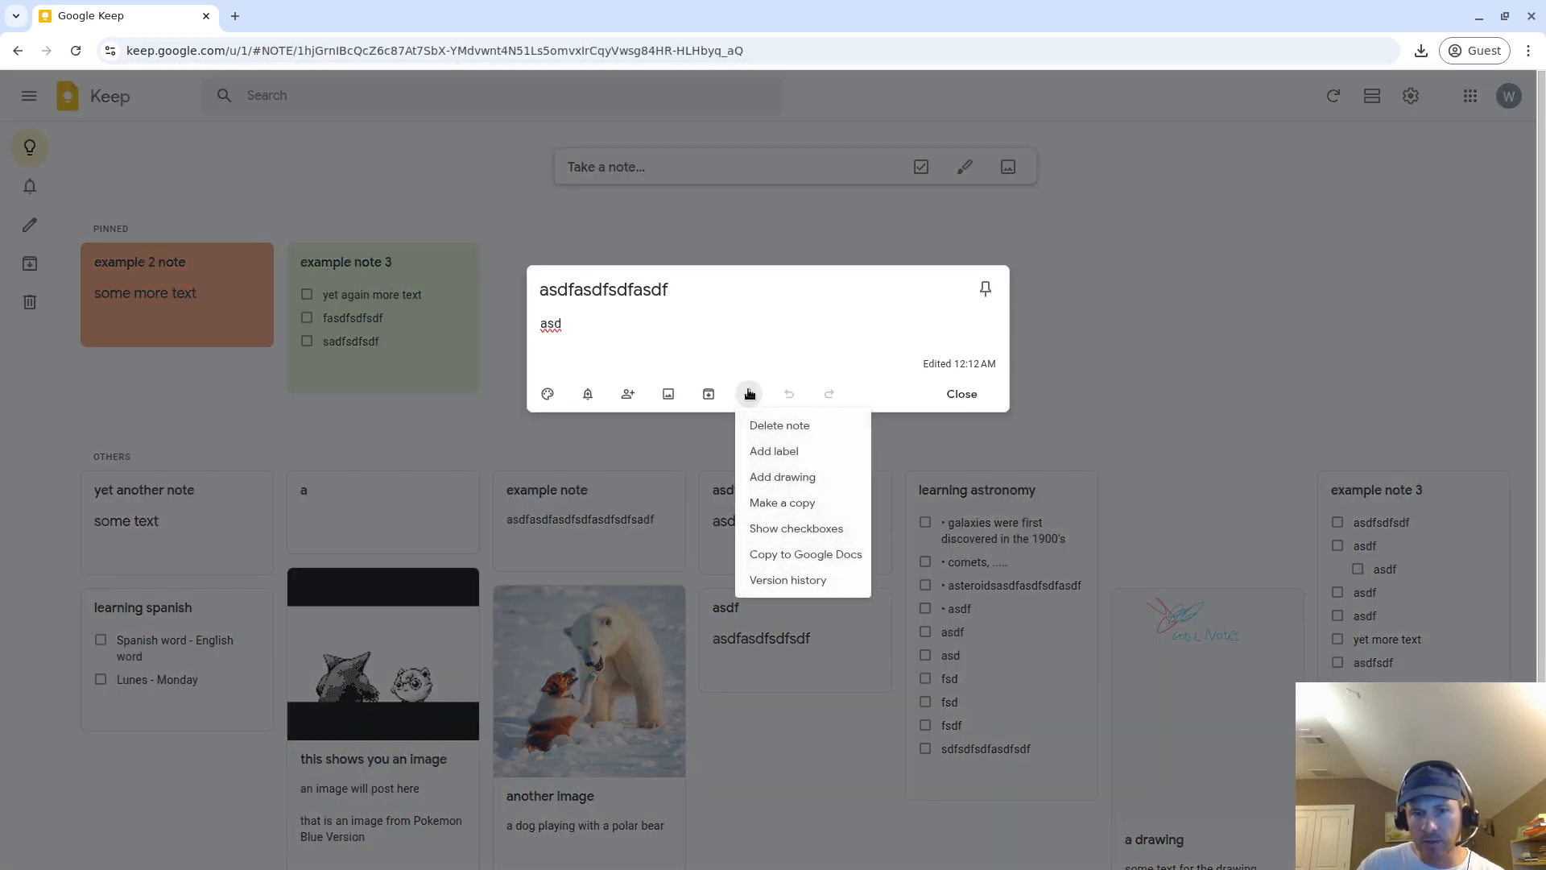
pyautogui.click(769, 432)
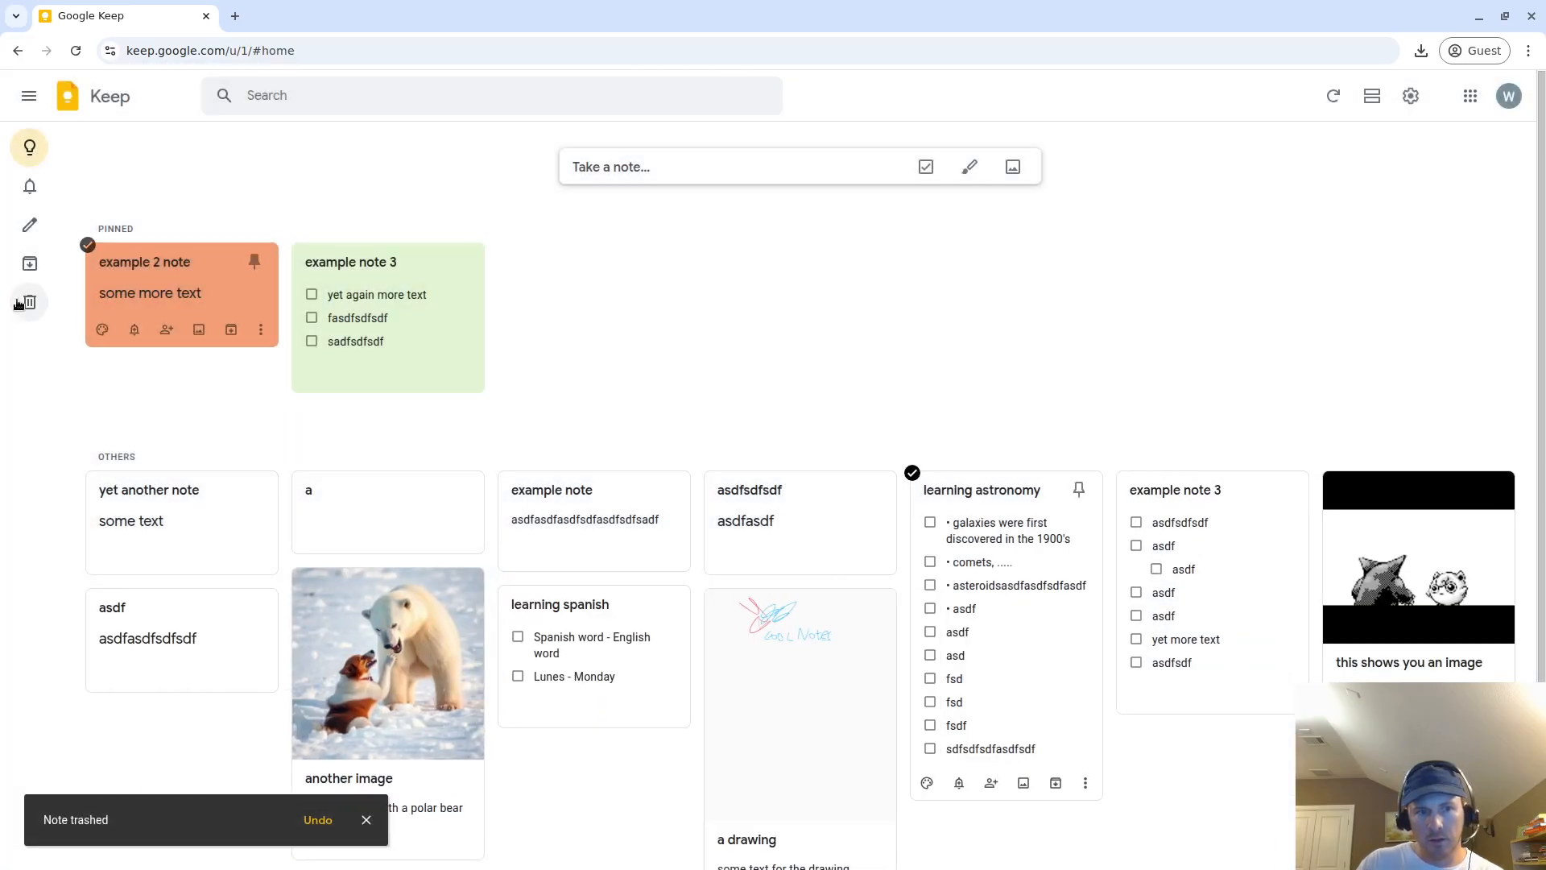
# View the deleted notes in the trash and return to the main note board
pyautogui.moveTo(29, 303)
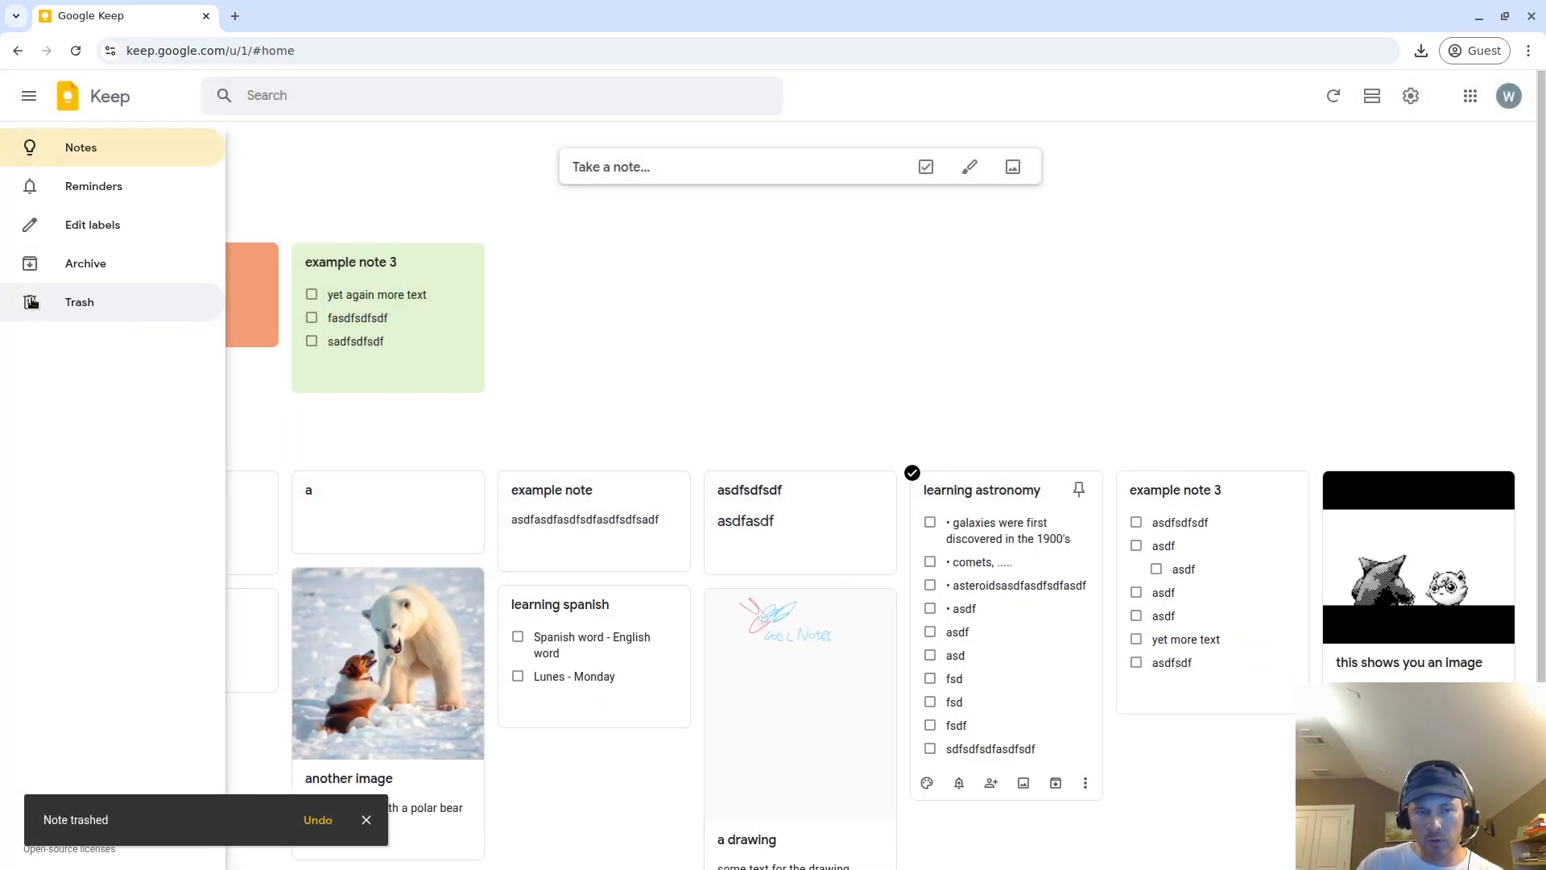
pyautogui.click(100, 303)
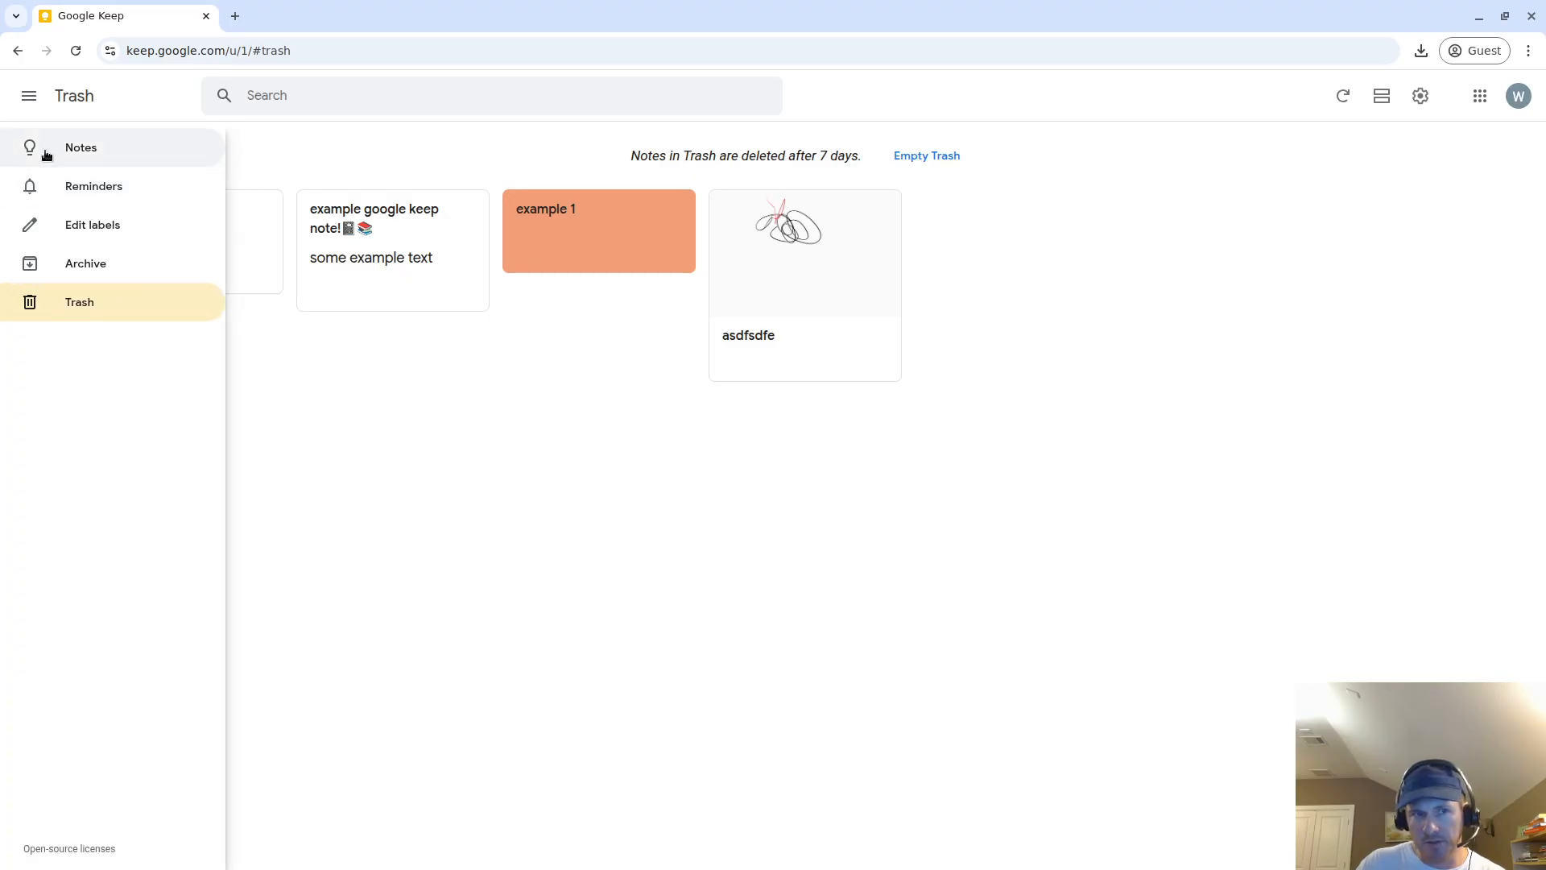
pyautogui.click(66, 150)
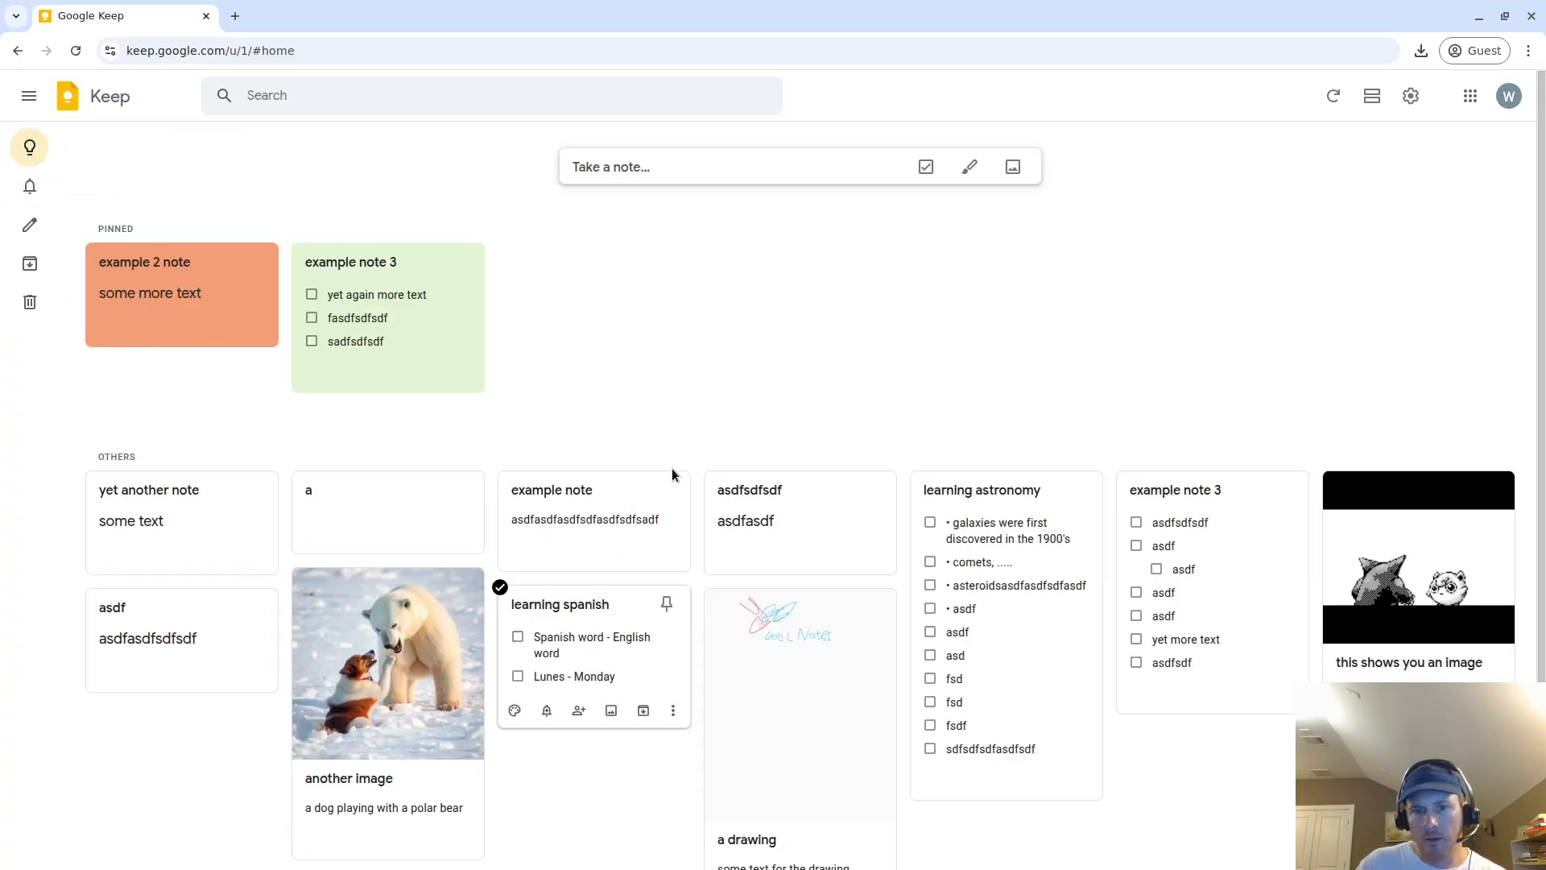
# Create a new note titled "shared note", check its additional options, and close it
pyautogui.click(690, 172)
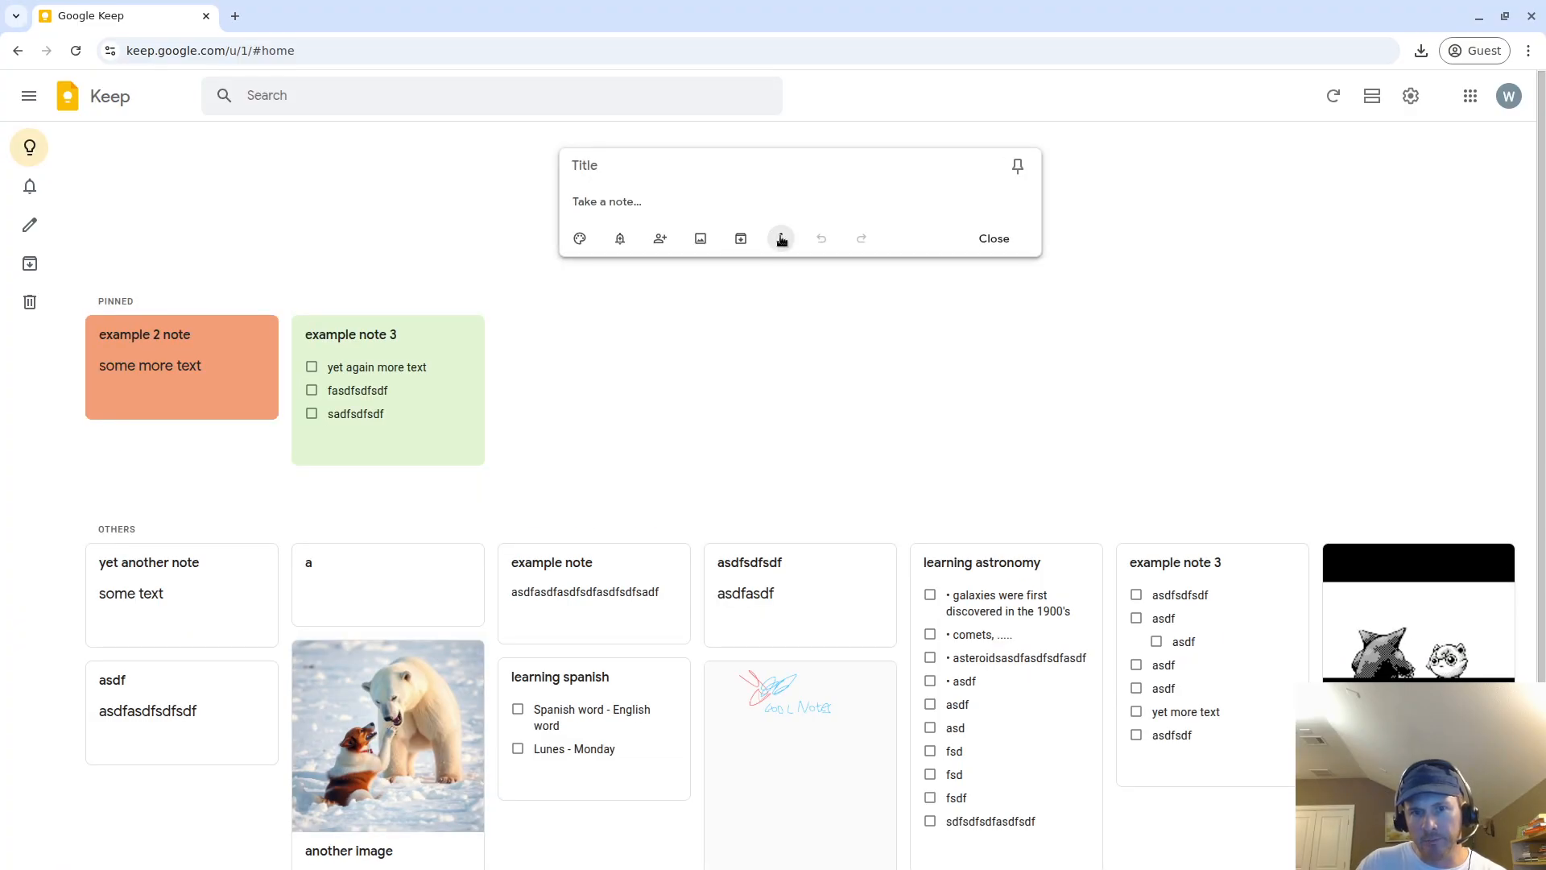
pyautogui.click(679, 170)
pyautogui.write('shared ')
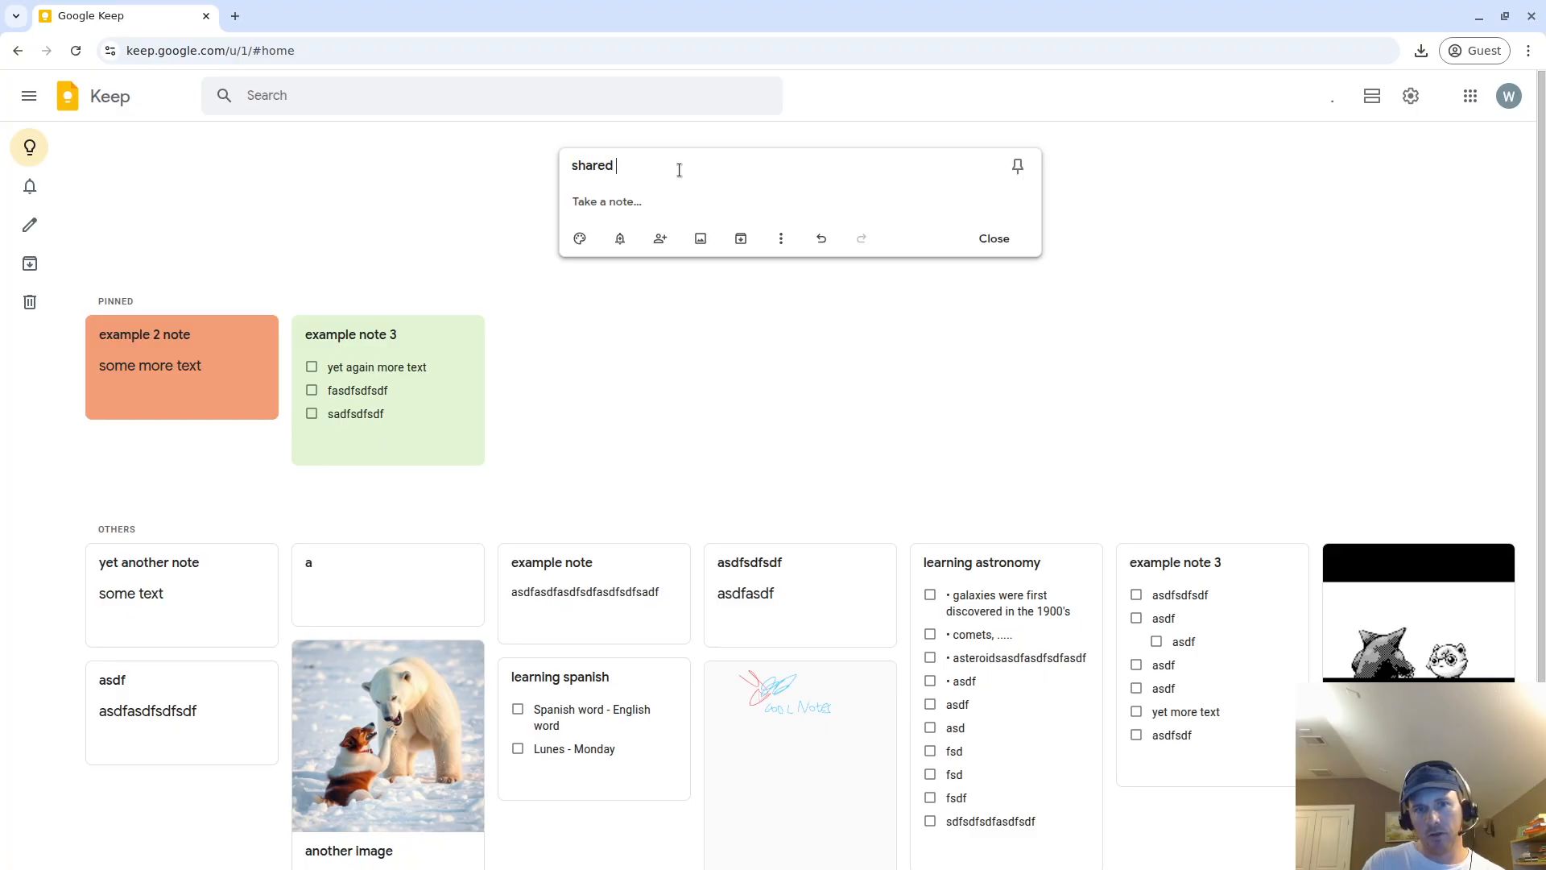
pyautogui.write('note')
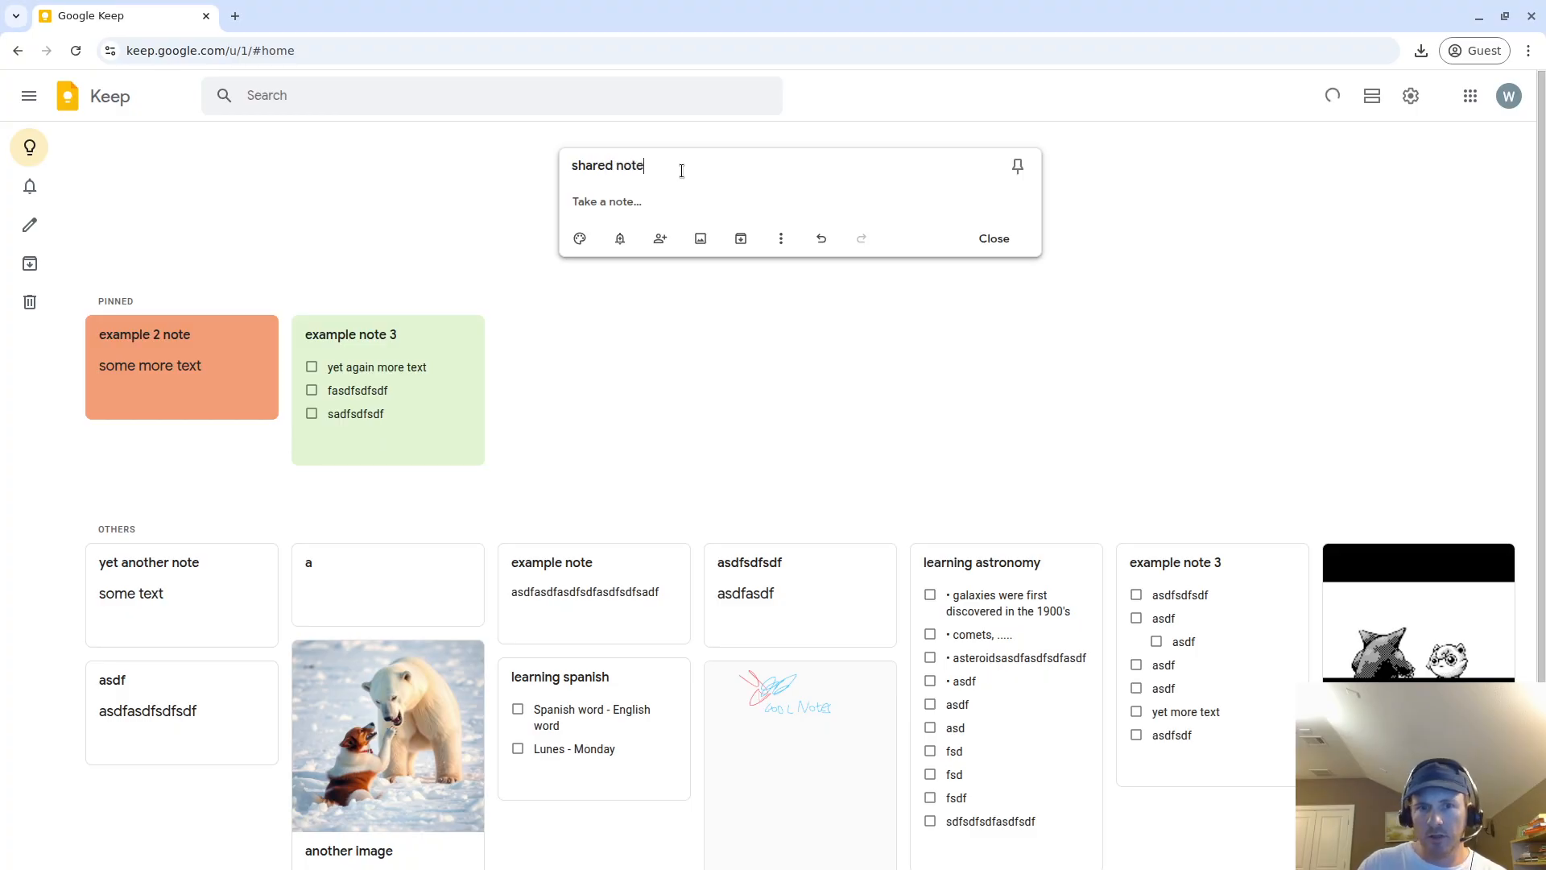
pyautogui.click(781, 238)
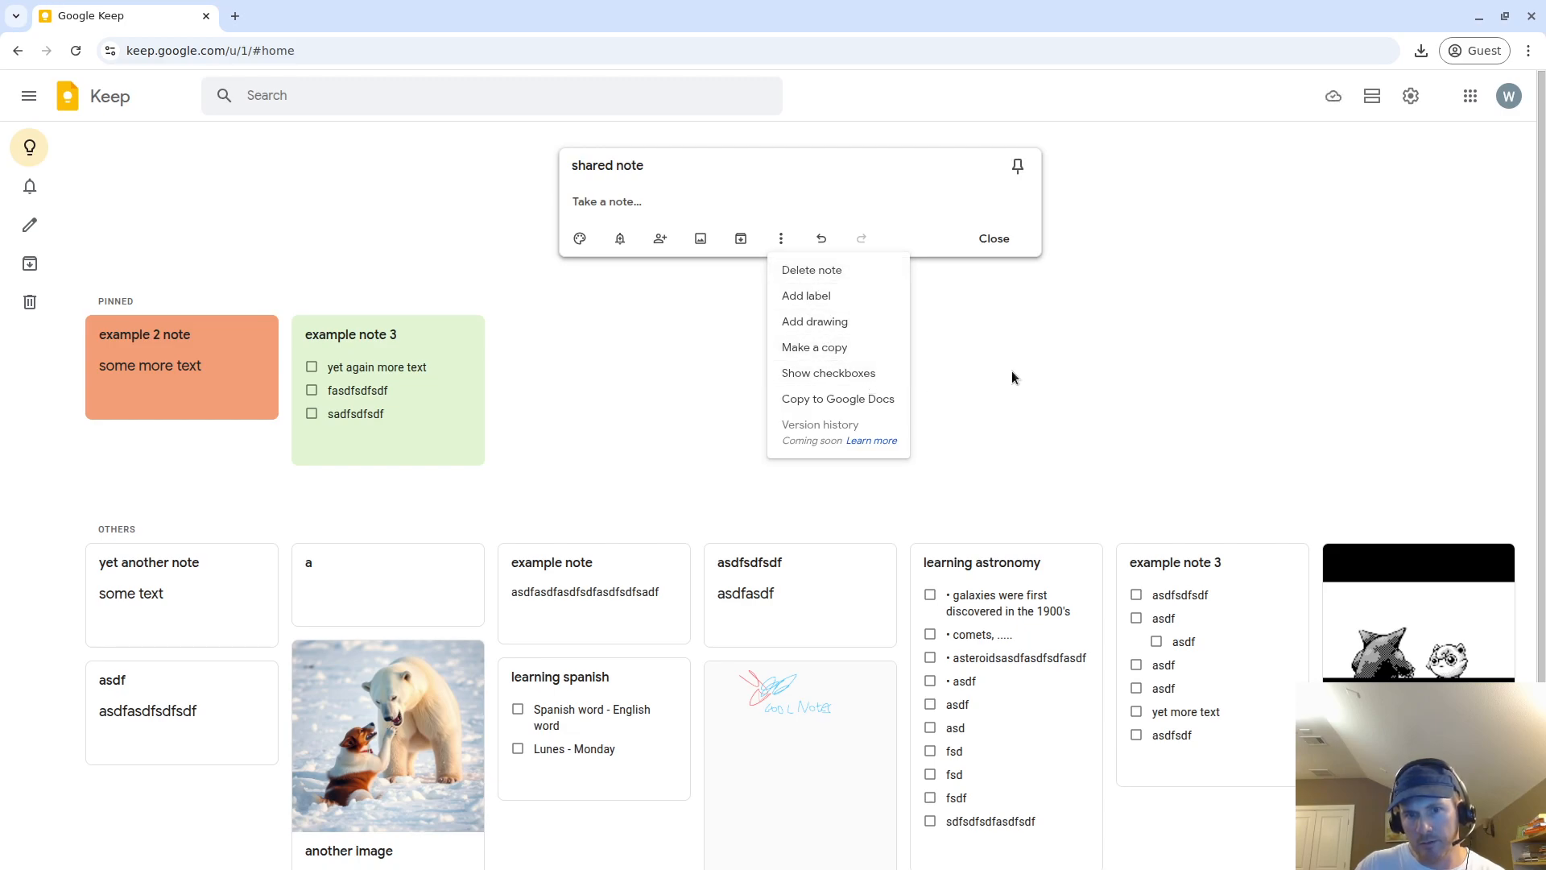
pyautogui.click(665, 373)
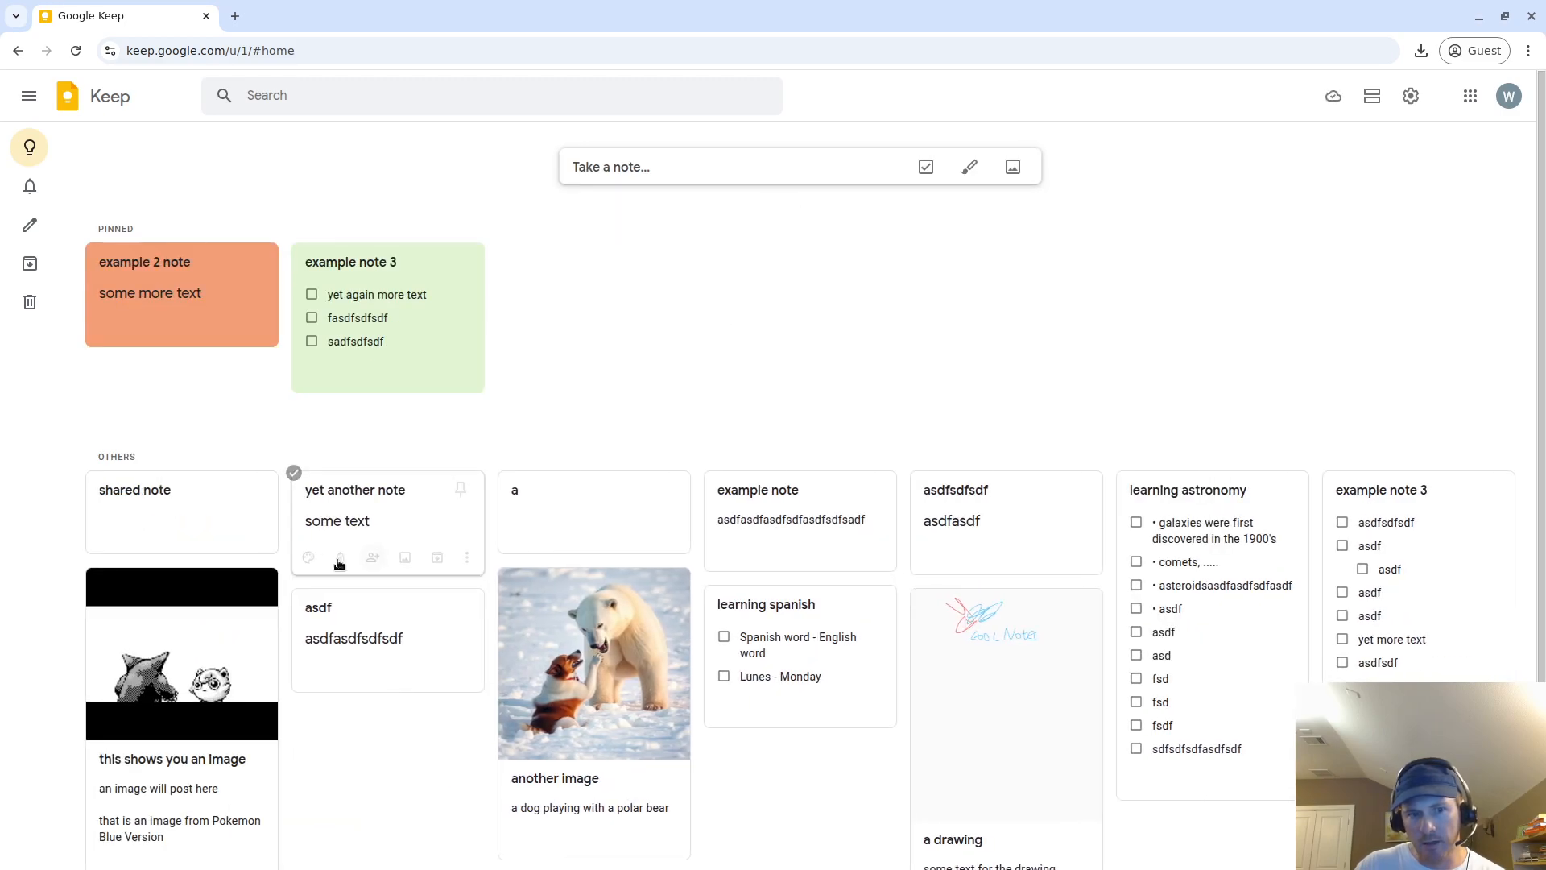
# Open "yet another note", view its additional options, and close it without making changes
pyautogui.click(397, 519)
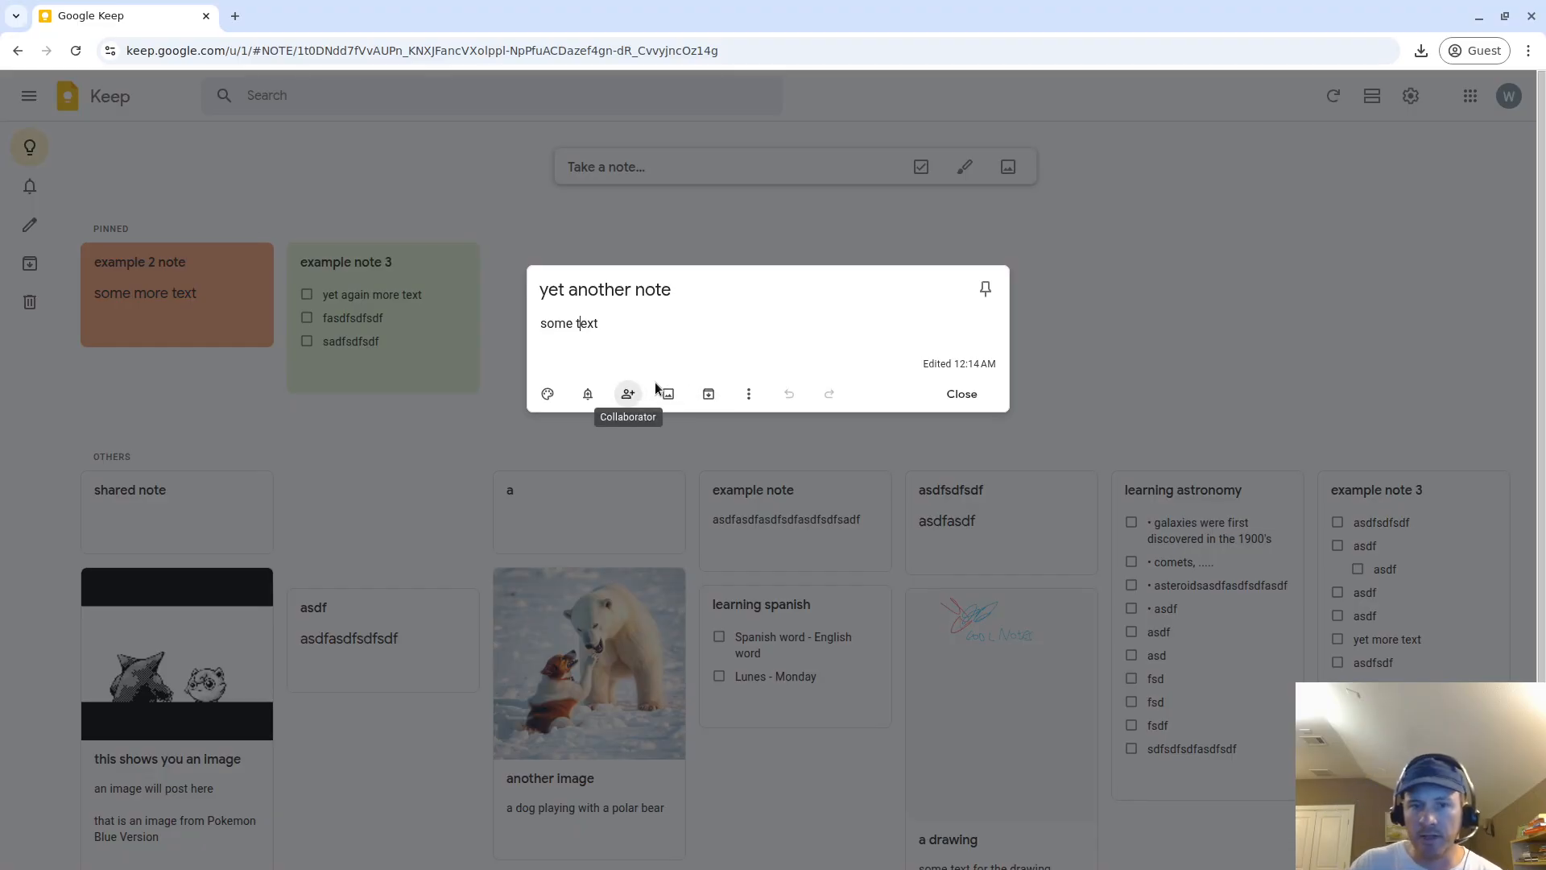
pyautogui.click(748, 395)
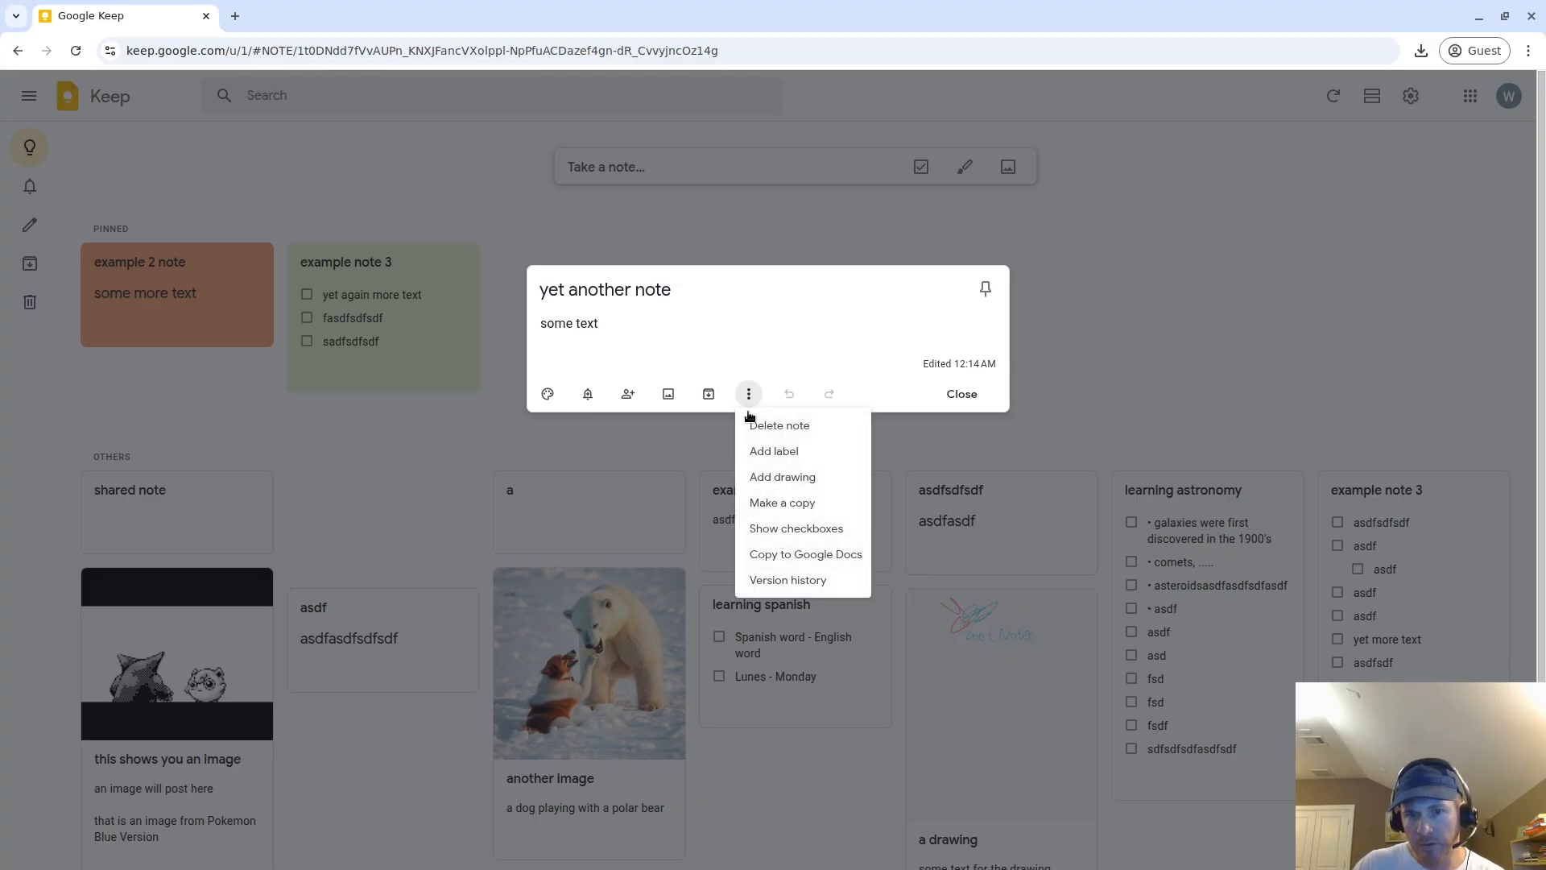
pyautogui.click(1209, 354)
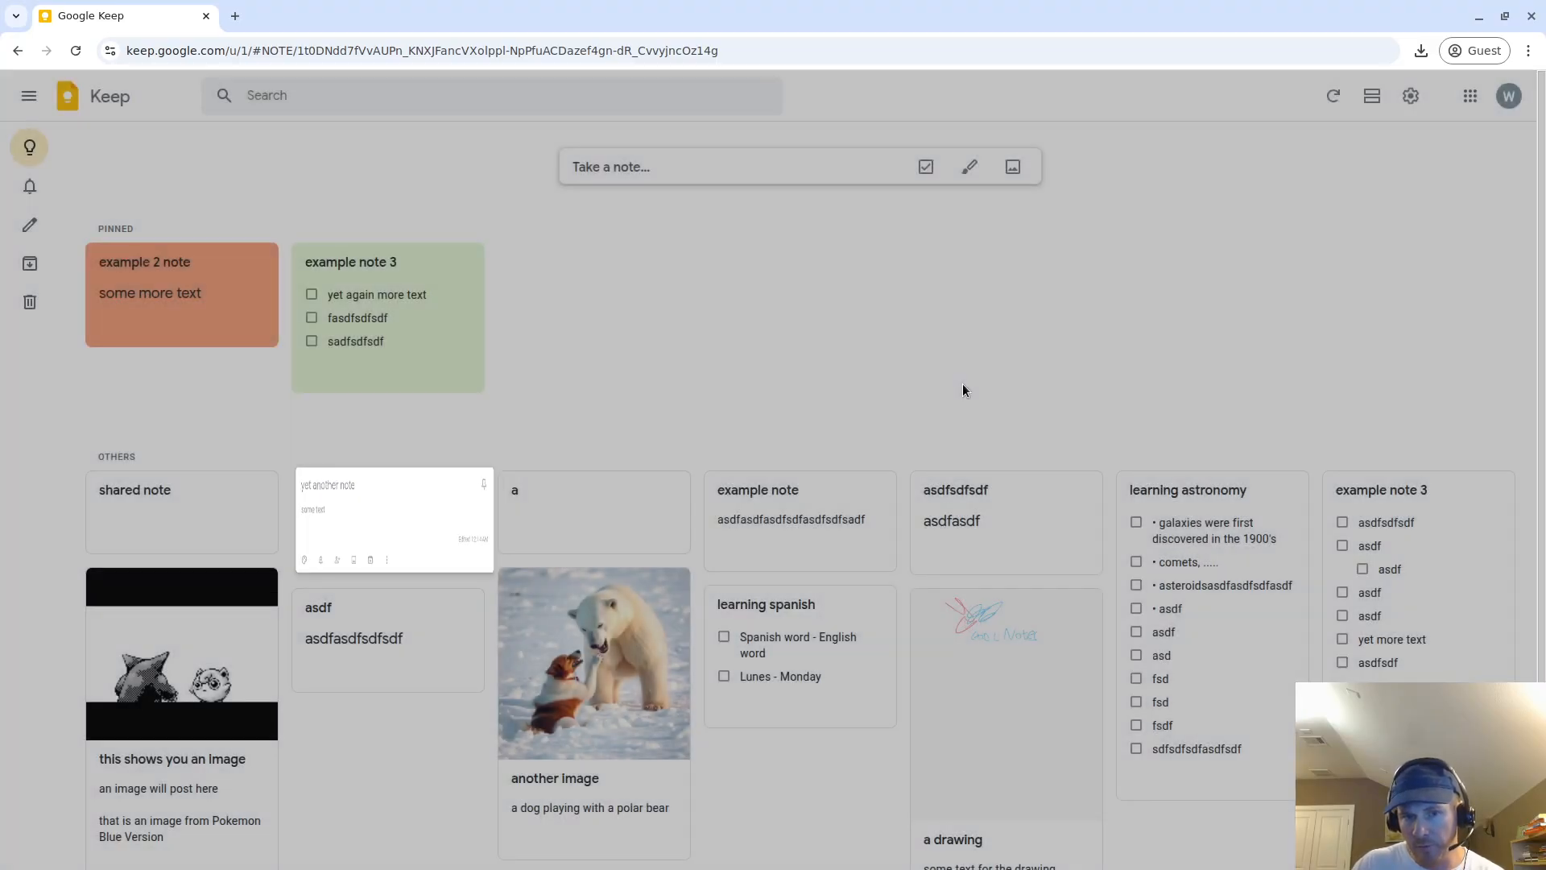
# Copy the polar bear note "another image" to Google Docs and open the resulting document
pyautogui.scroll(-1, 669, 379)
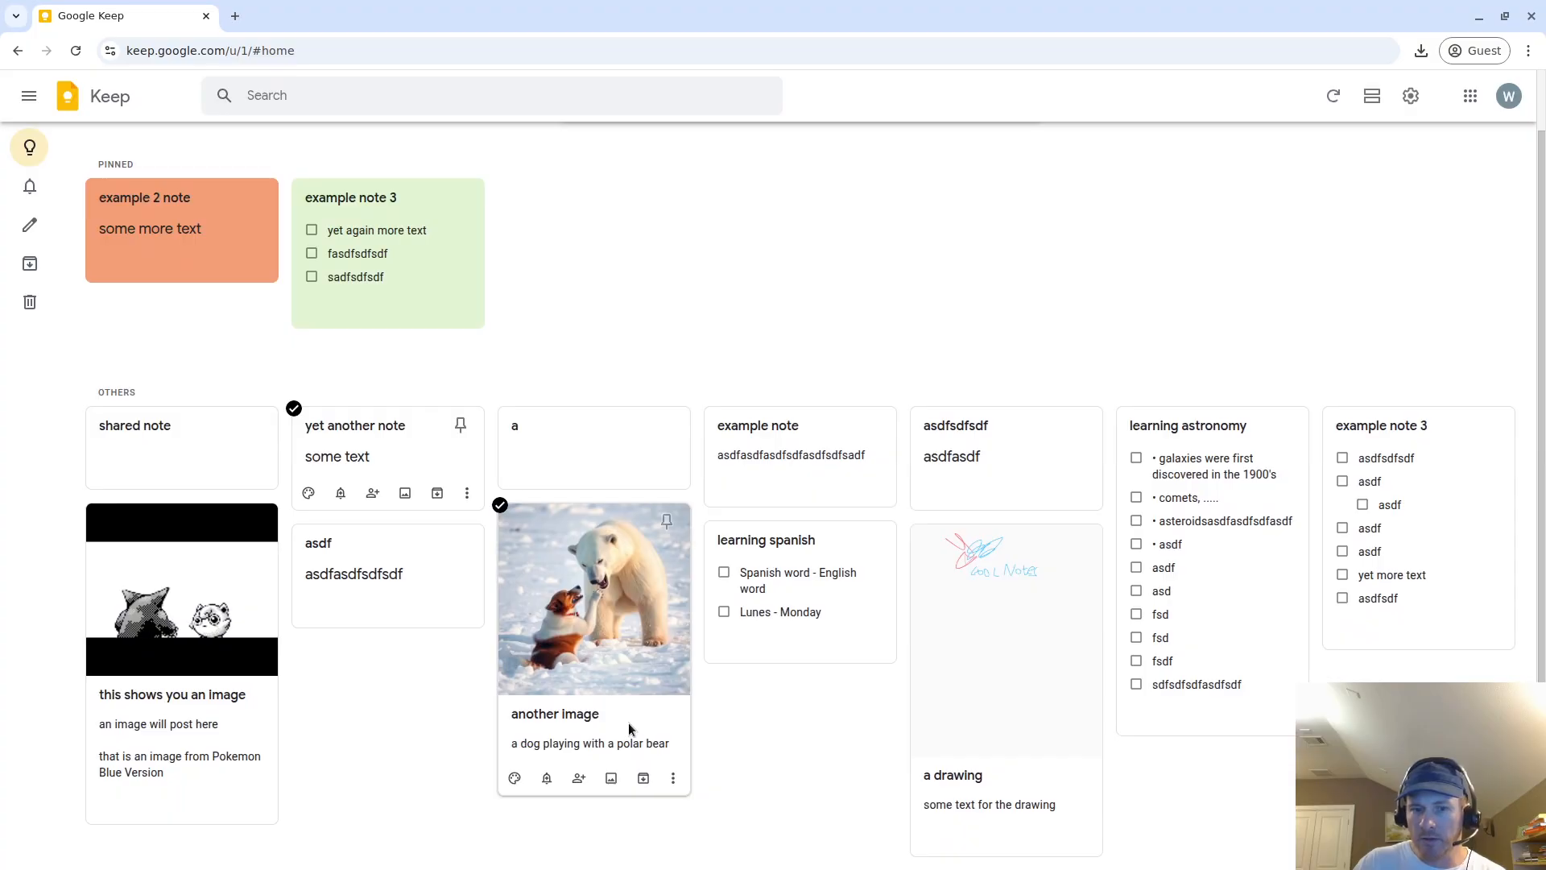
pyautogui.click(629, 728)
pyautogui.click(753, 744)
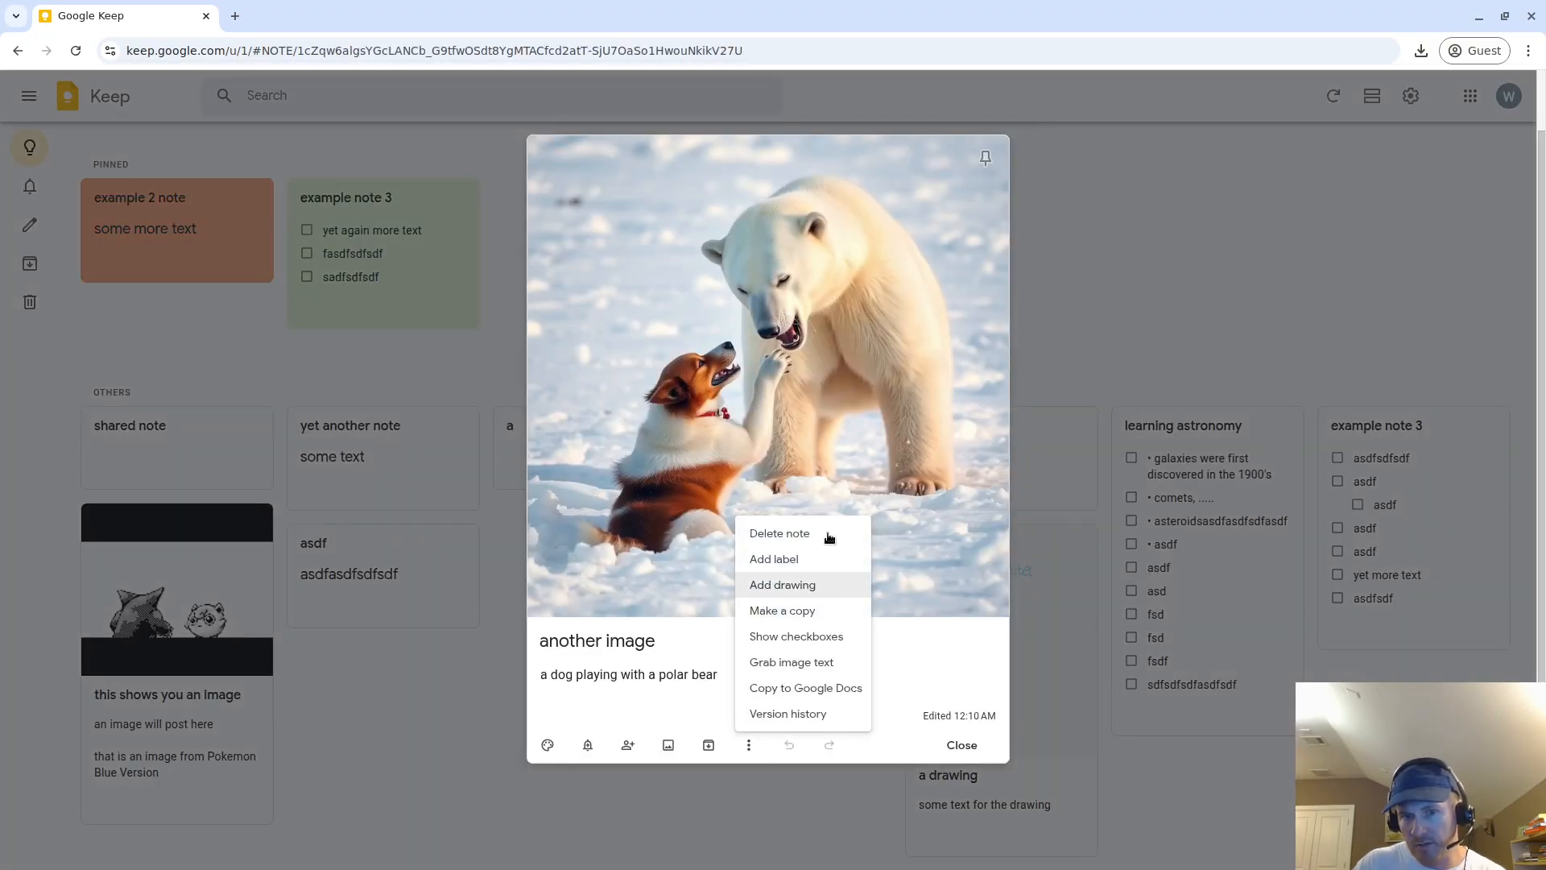
pyautogui.click(807, 696)
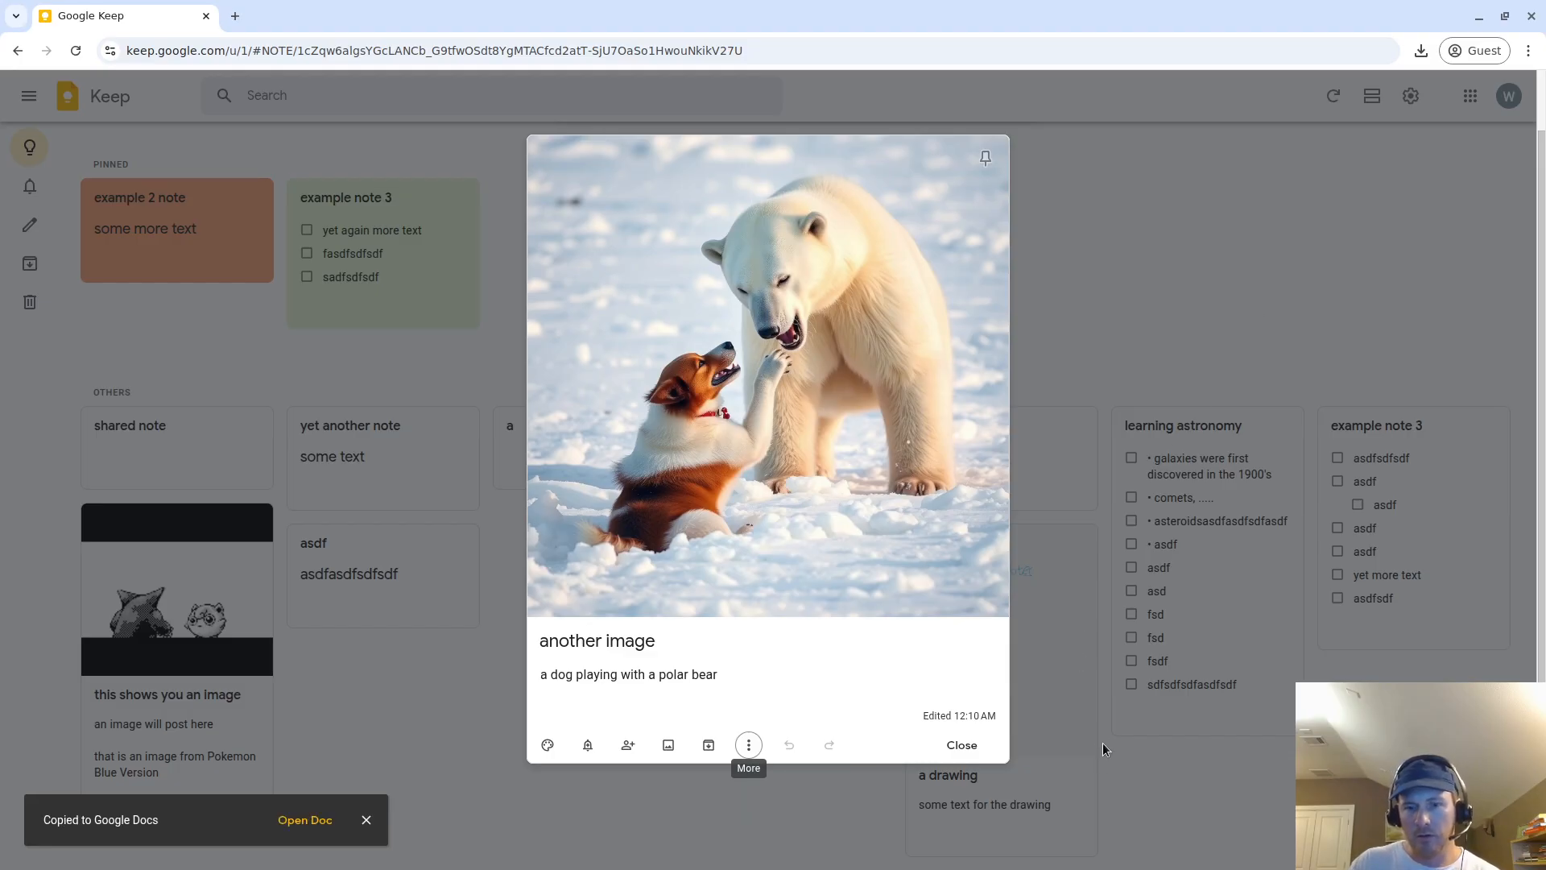
pyautogui.click(306, 821)
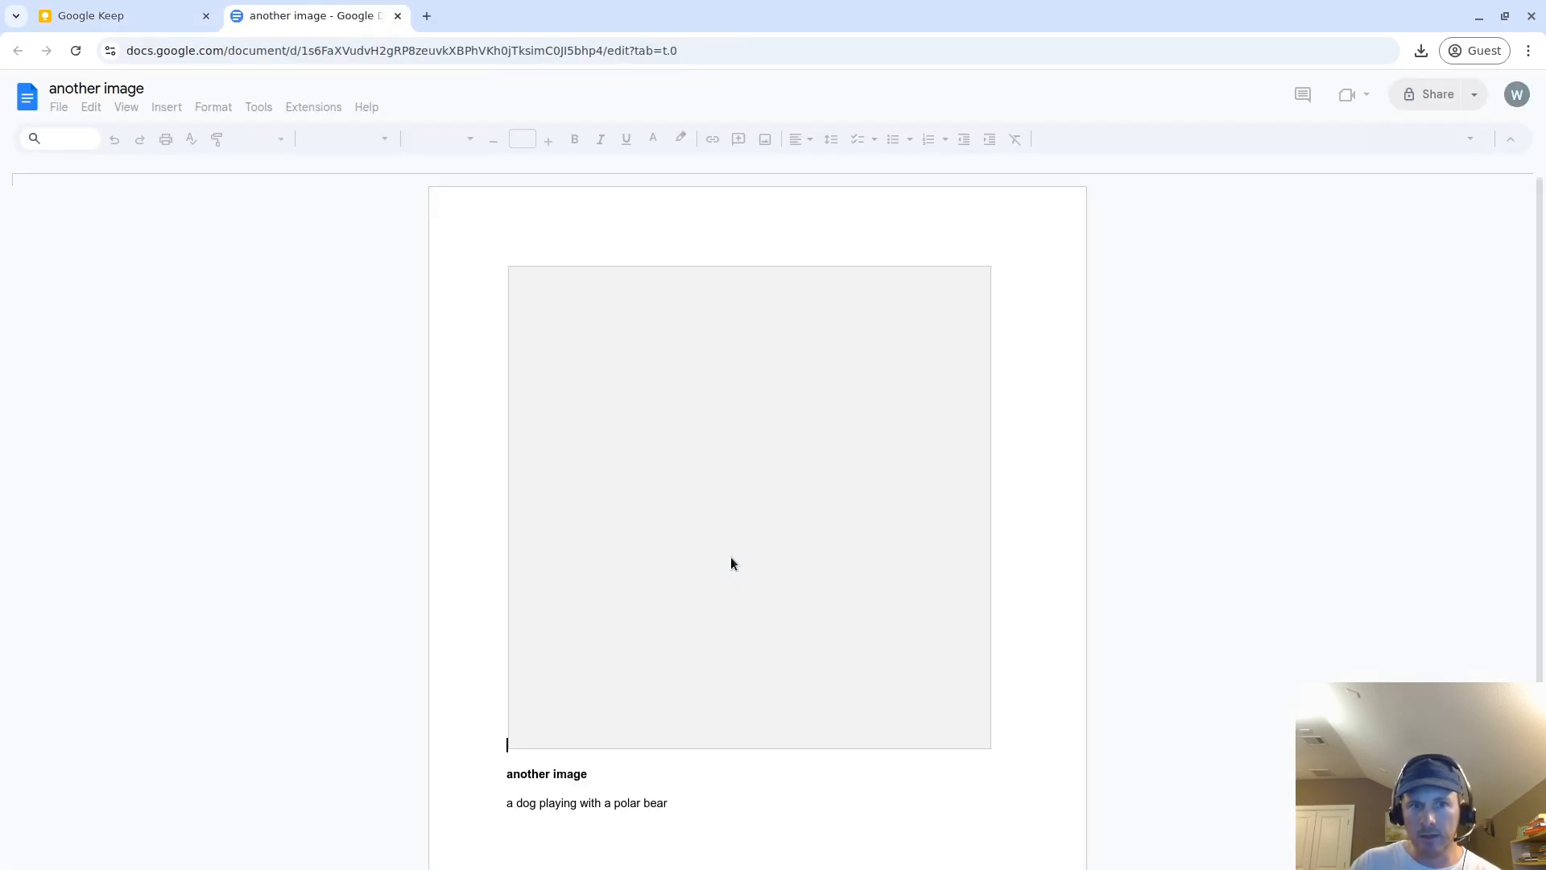